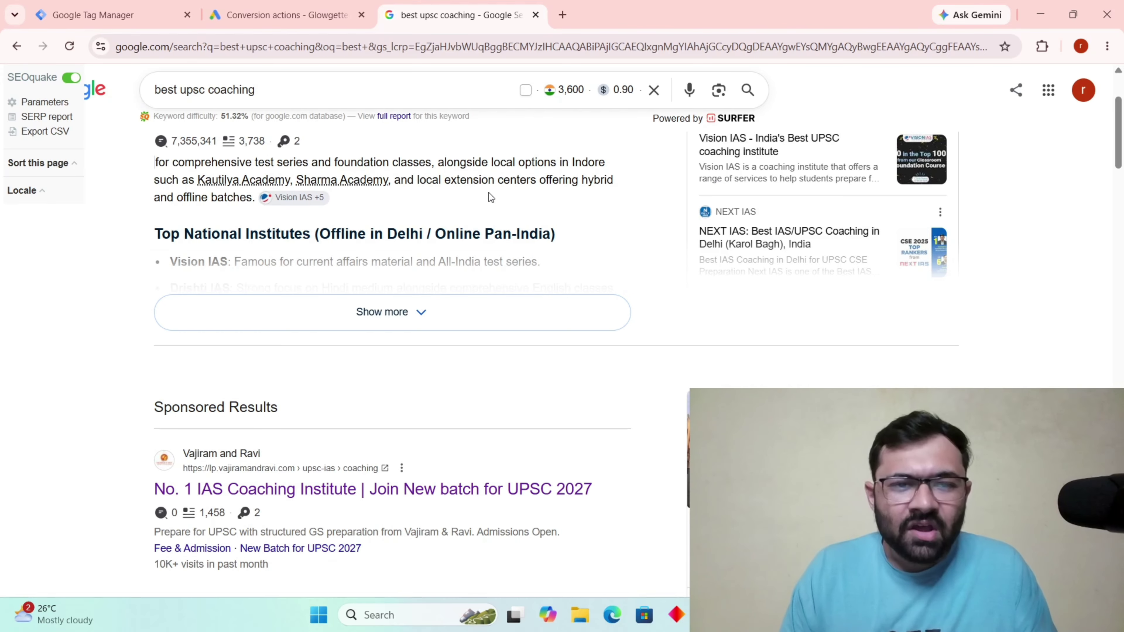
Highlight the 'best upsc coaching' query in the search box, then dismiss the suggestions.
scroll(412, 78, up, 2)
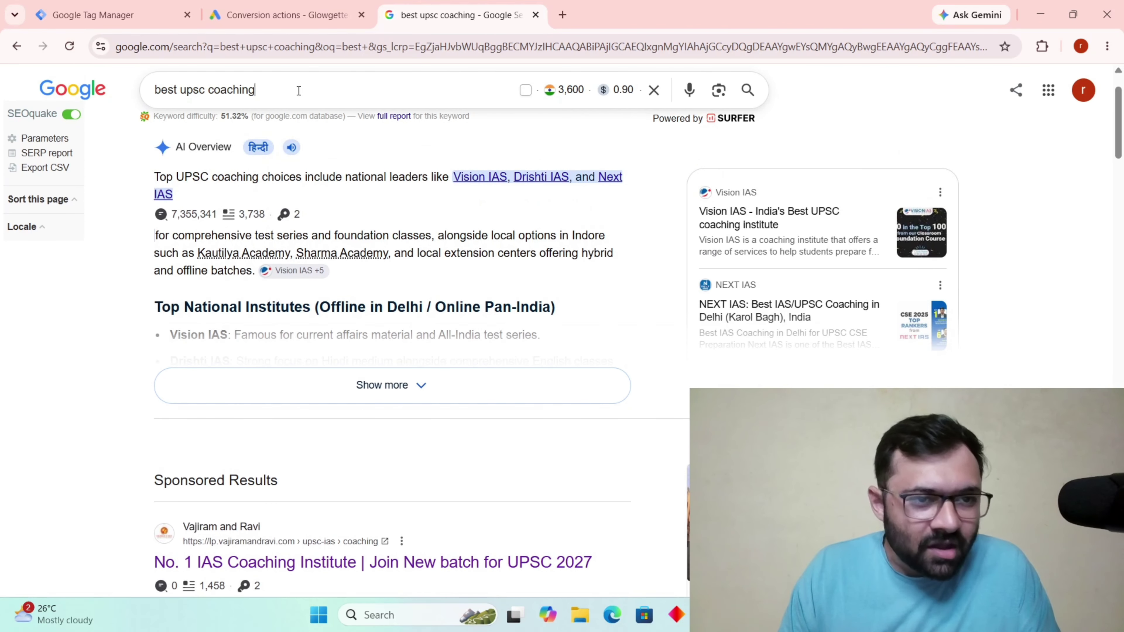
drag(219, 94, 167, 91)
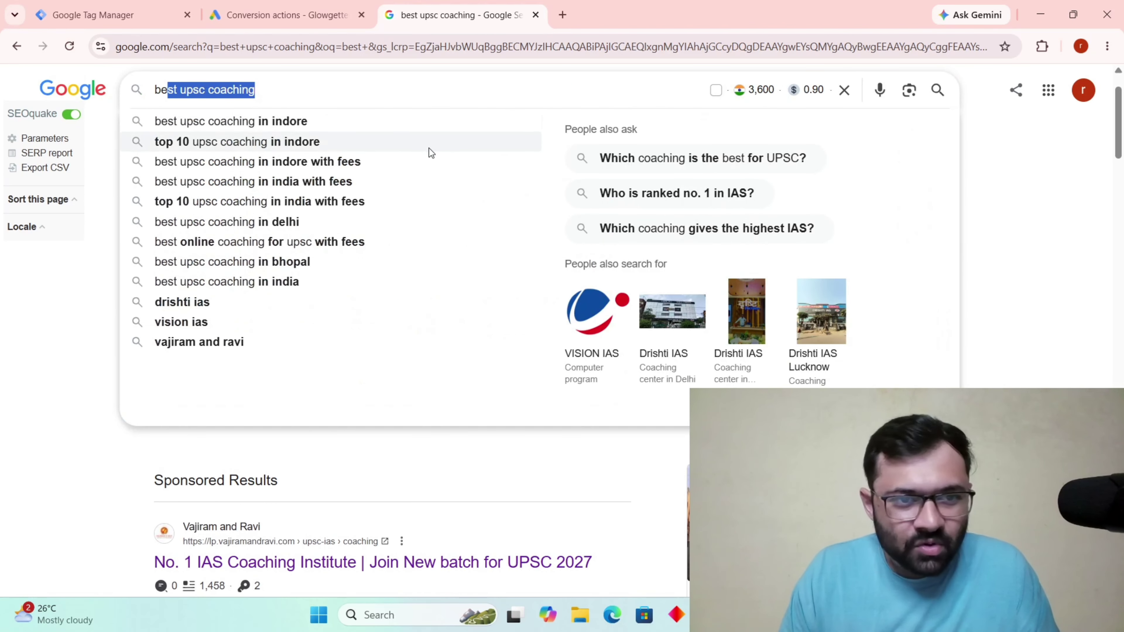
click(30, 252)
Scroll the results to the Sponsored section, stopping on the Vajiram and Ravi ad.
scroll(292, 147, down, 10)
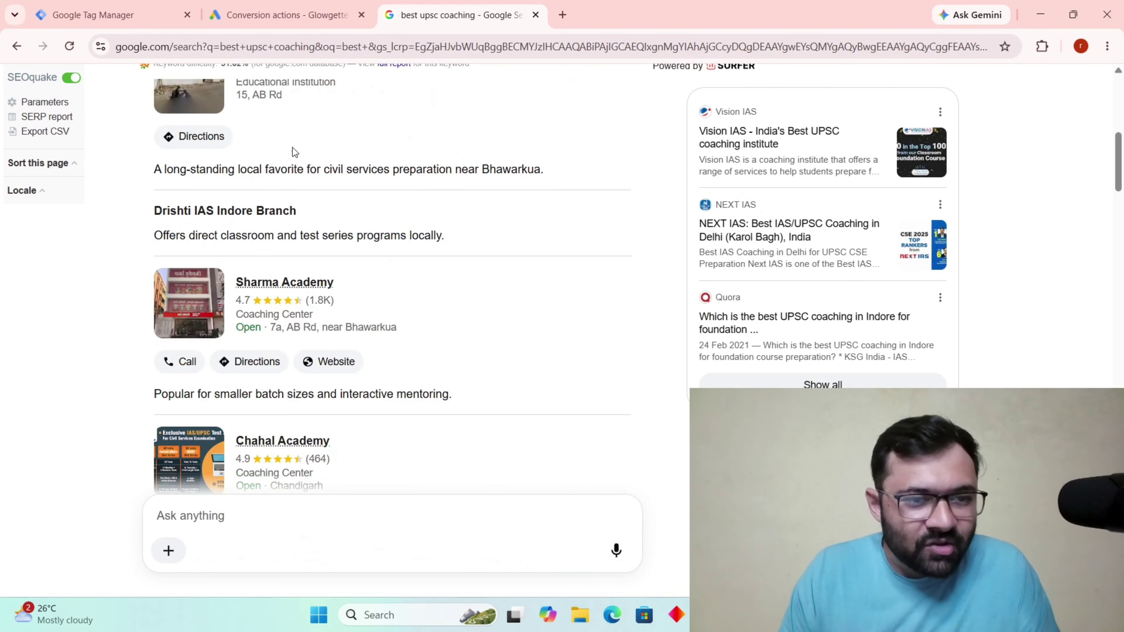
scroll(289, 242, down, 8)
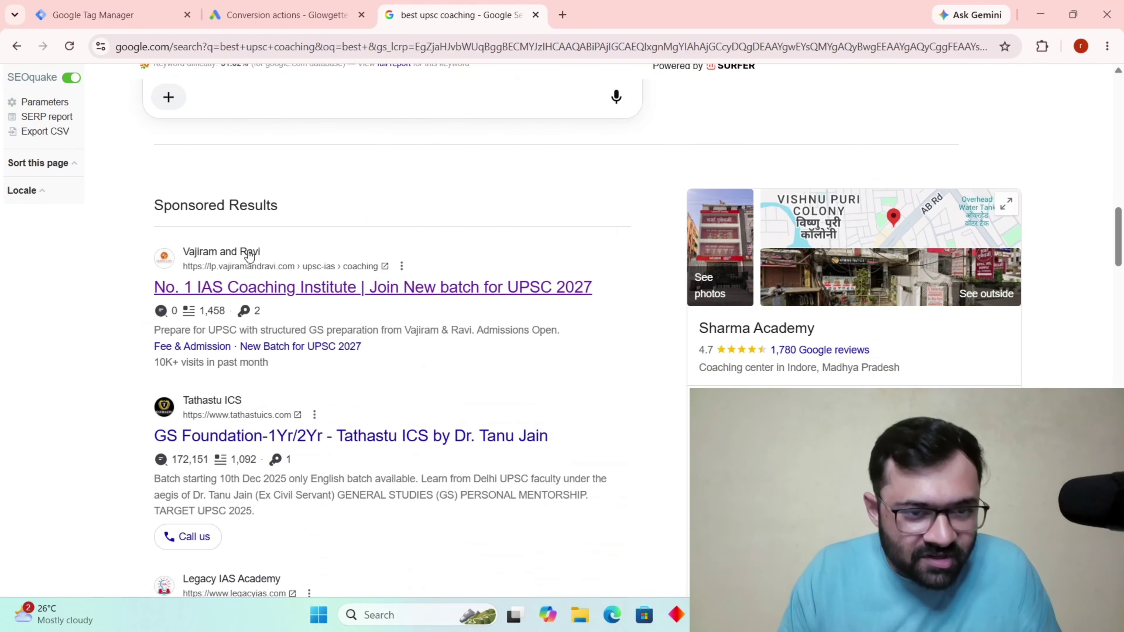
scroll(354, 288, down, 4)
scroll(479, 311, up, 4)
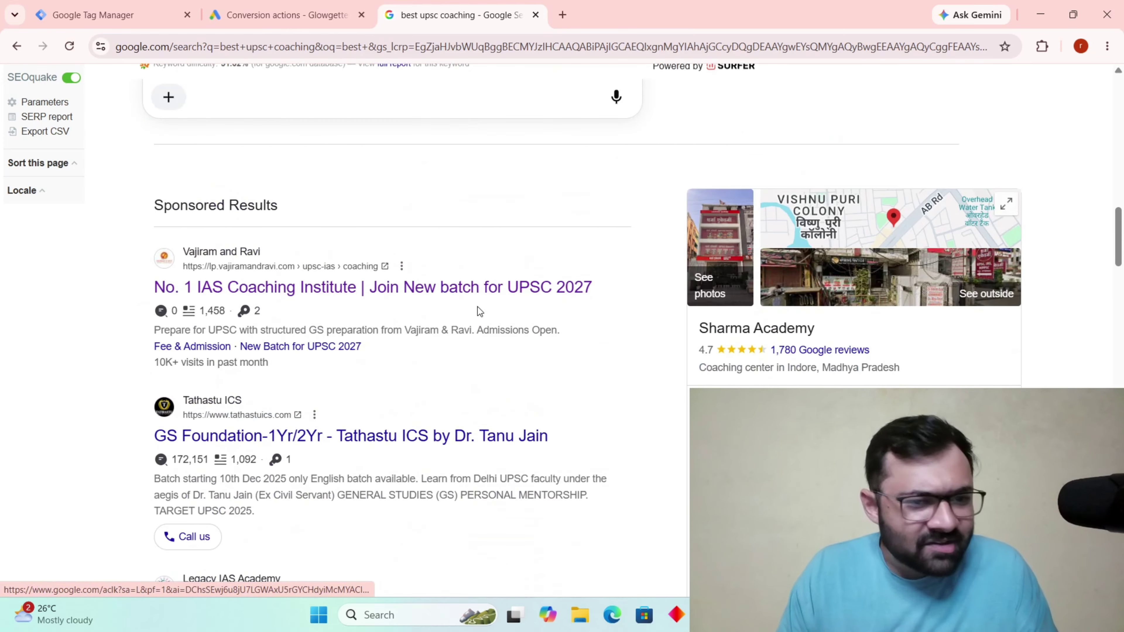
scroll(540, 312, down, 3)
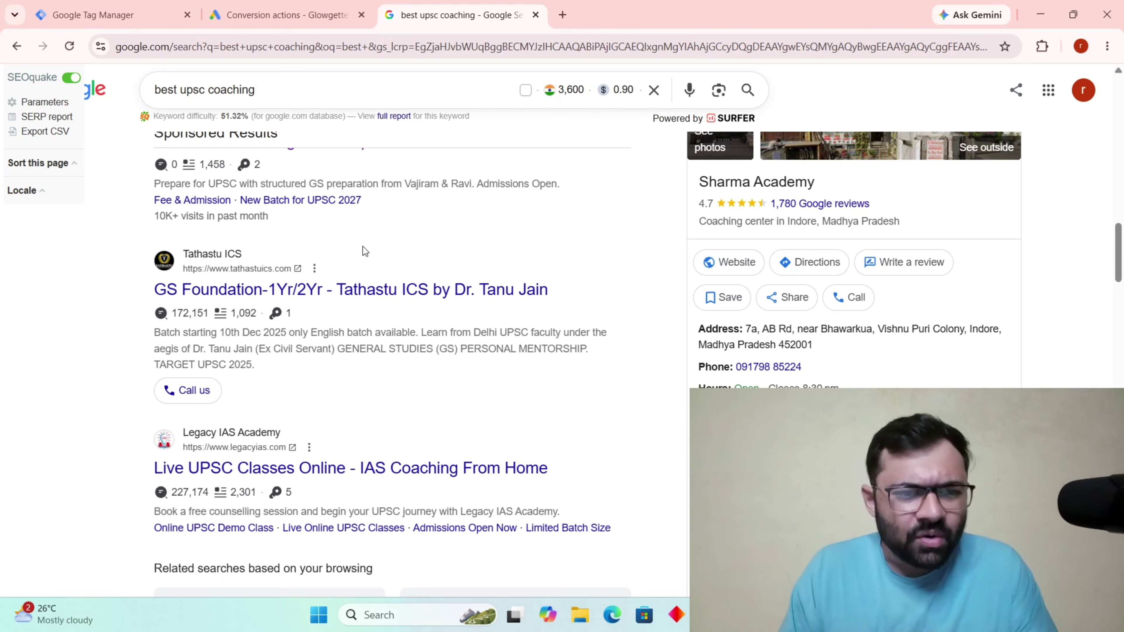
scroll(349, 257, up, 3)
scroll(229, 160, up, 15)
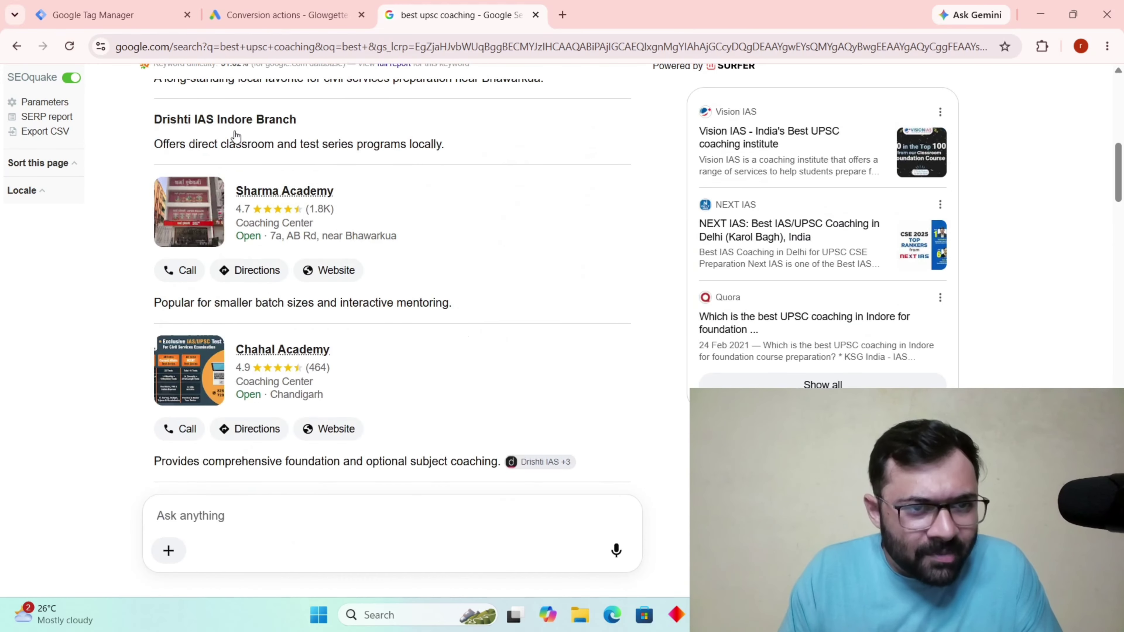
scroll(320, 191, down, 5)
scroll(320, 192, down, 15)
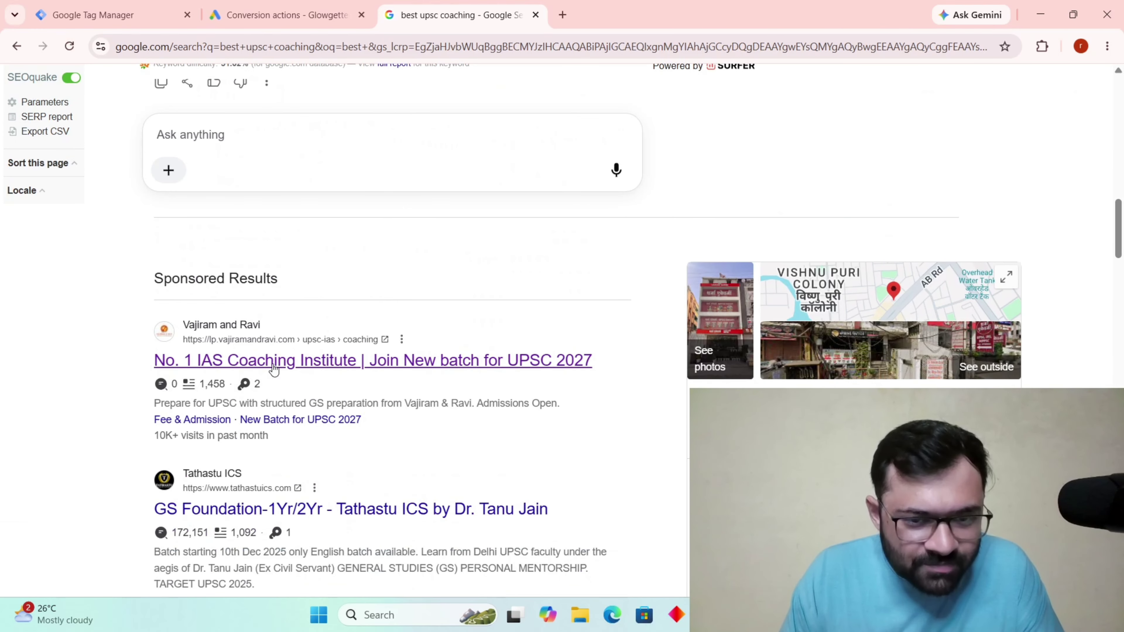
scroll(532, 367, down, 5)
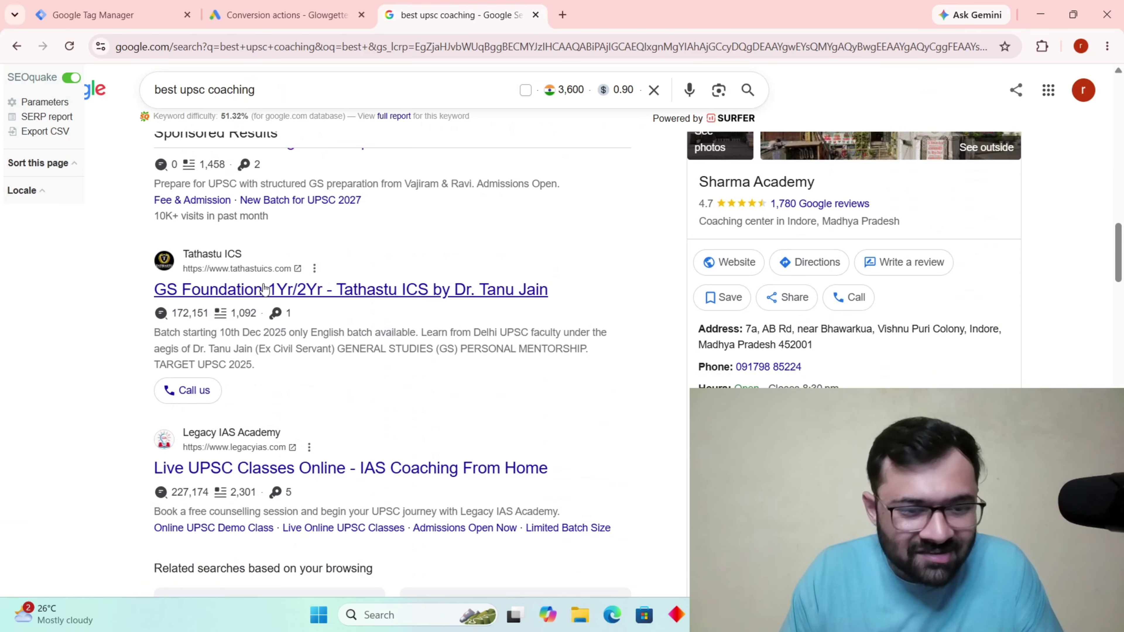
scroll(303, 331, down, 3)
scroll(243, 259, up, 8)
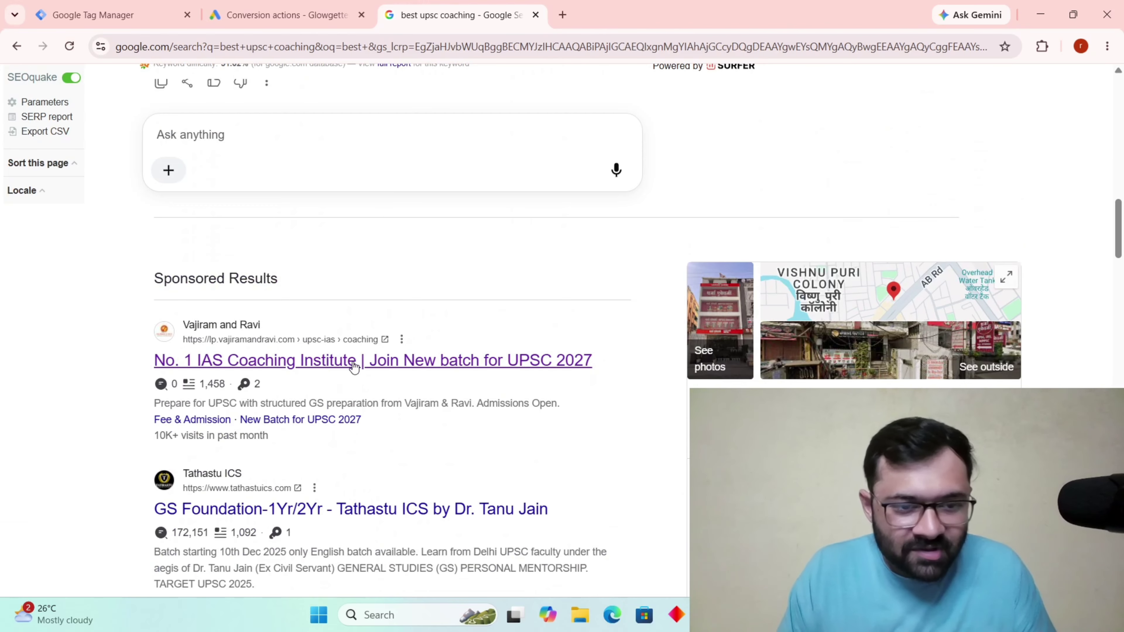
Open the Vajiram and Ravi sponsored ad and scroll through its landing page.
click(344, 361)
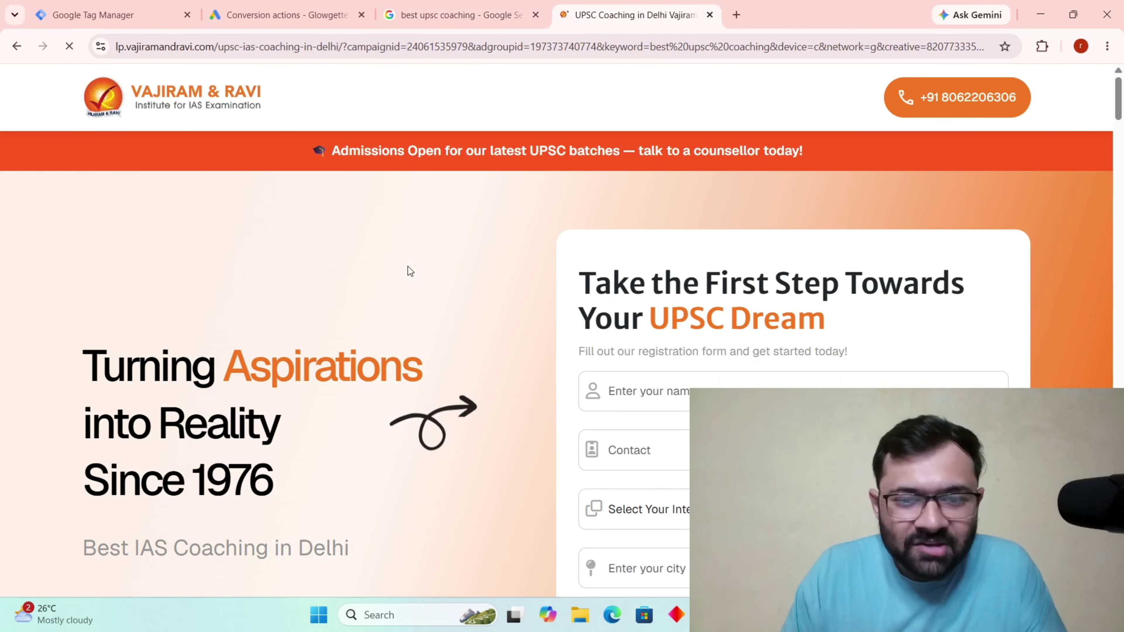
scroll(407, 271, down, 3)
scroll(406, 267, down, 20)
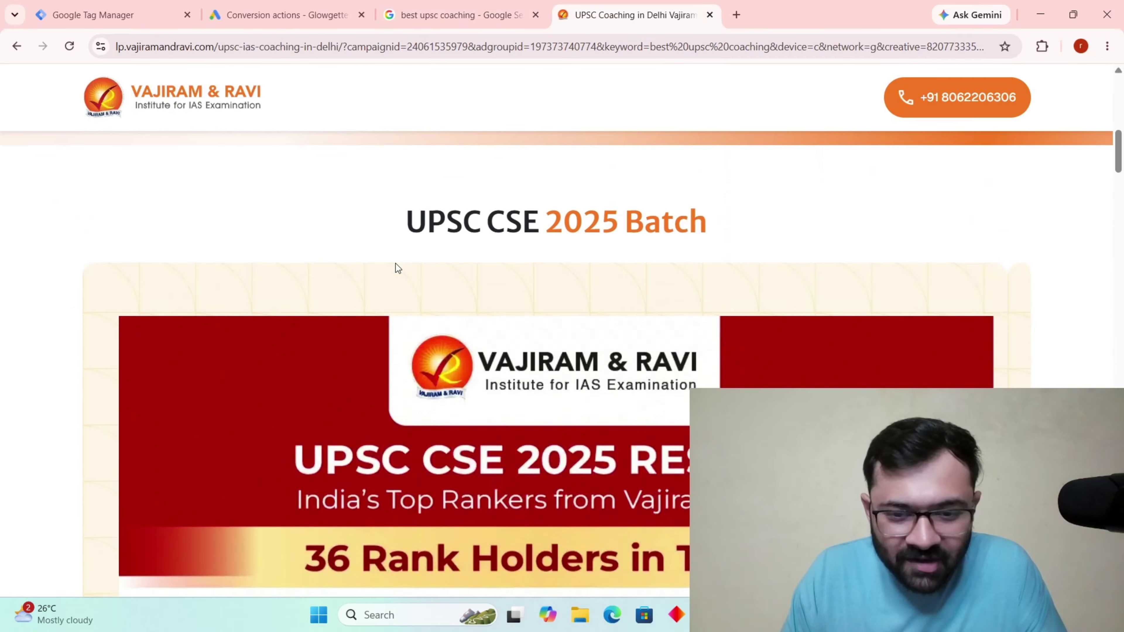
scroll(368, 265, down, 5)
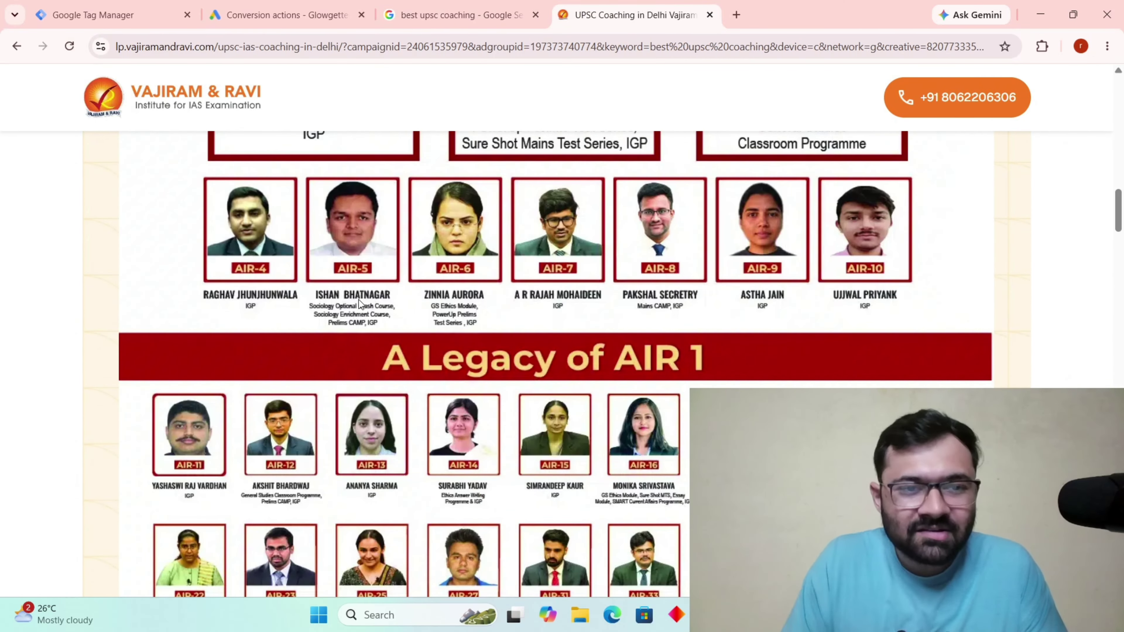
scroll(360, 303, down, 20)
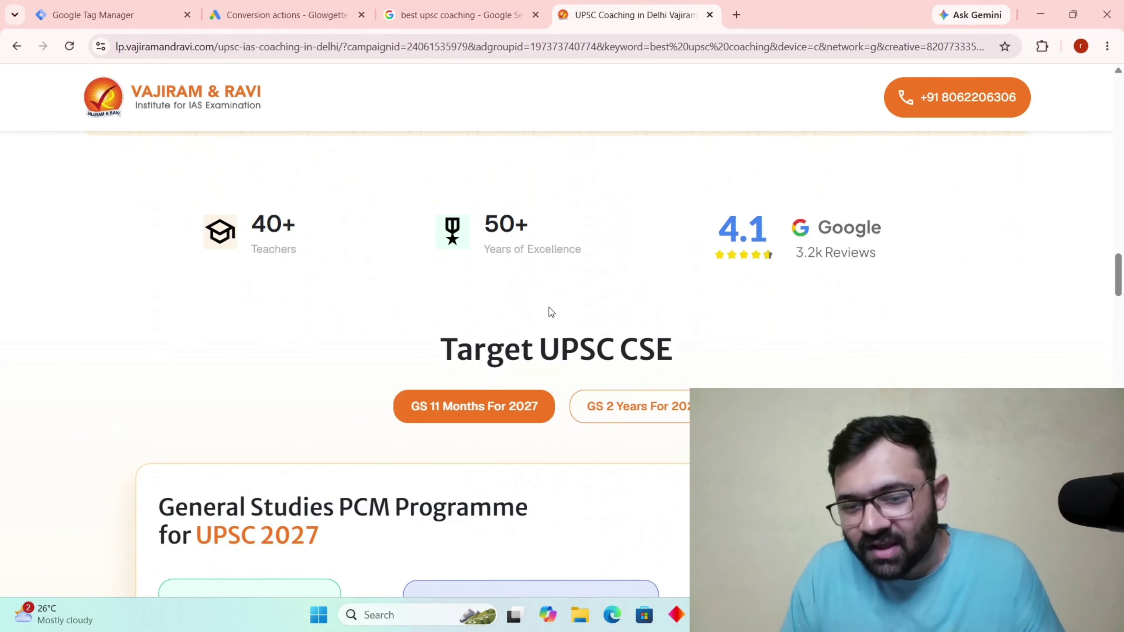
scroll(567, 317, down, 5)
drag(1122, 320, 1120, 130)
Autofill the registration form's name, email and city from saved details, then close the popup.
click(706, 263)
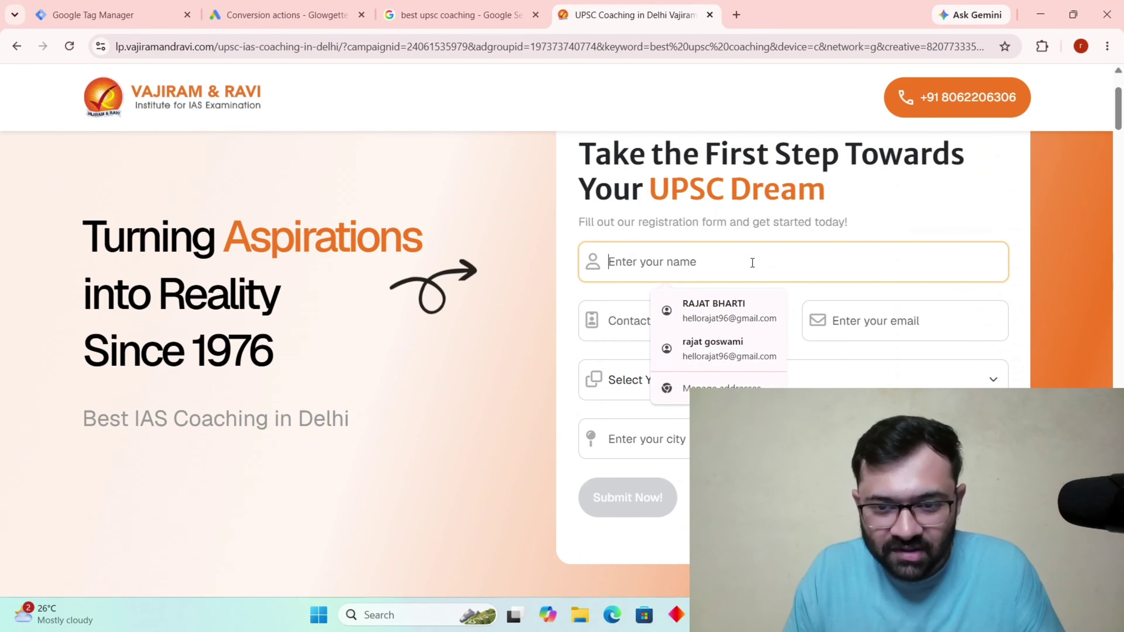
click(764, 318)
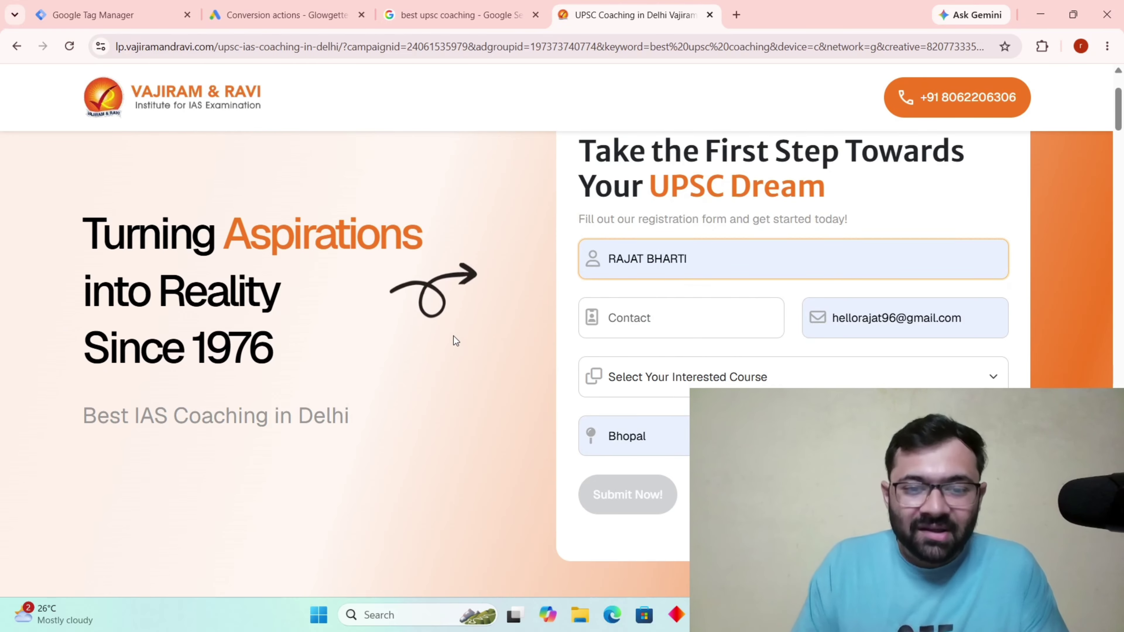
scroll(456, 339, down, 5)
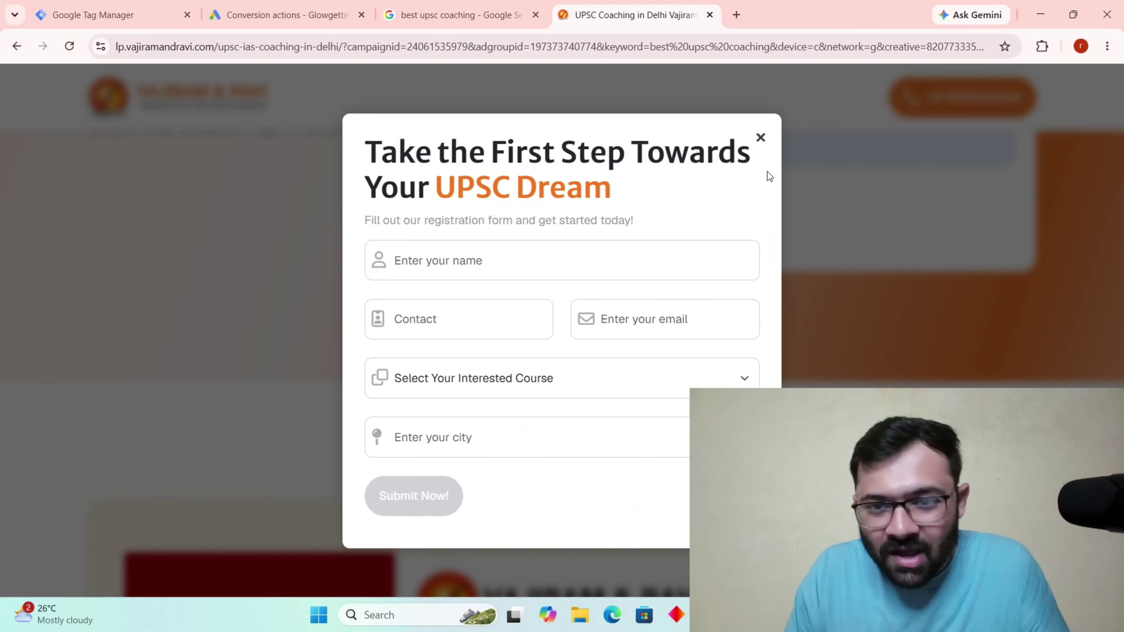
click(761, 143)
scroll(585, 283, up, 8)
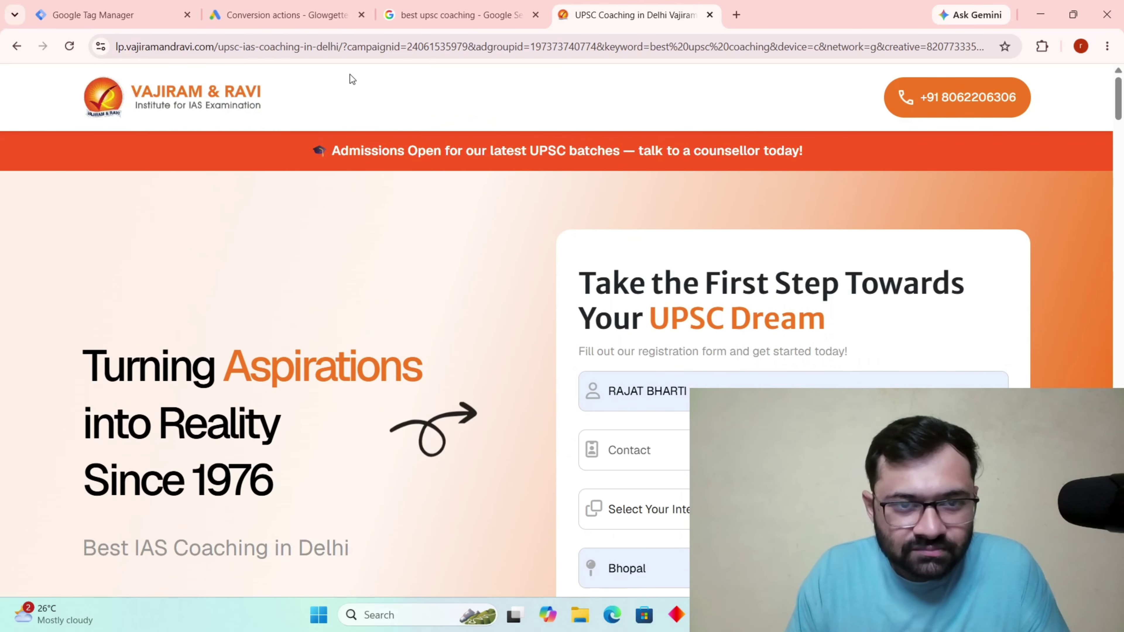
double_click(179, 43)
Highlight the gclid parameter and its full value in the landing page's URL.
click(257, 43)
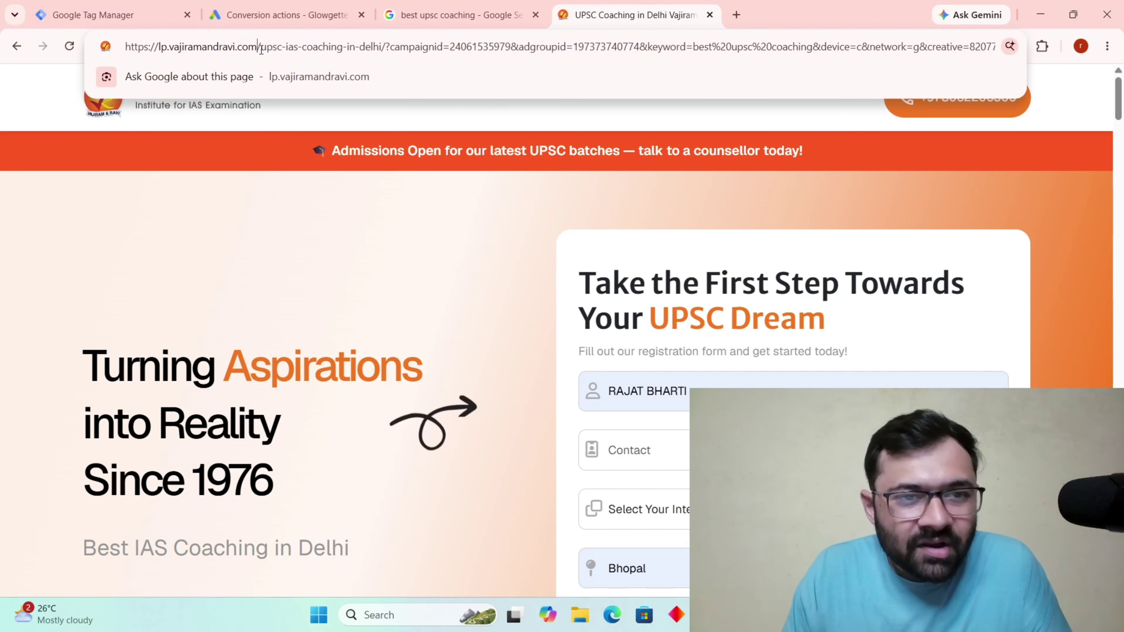
drag(261, 48, 1086, 61)
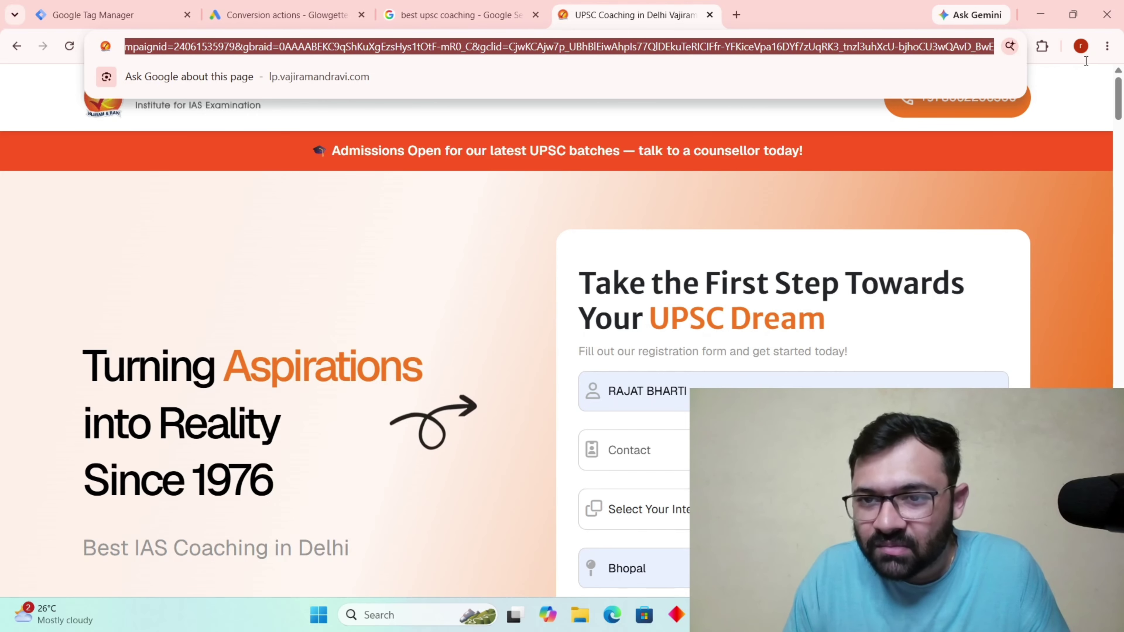
click(837, 47)
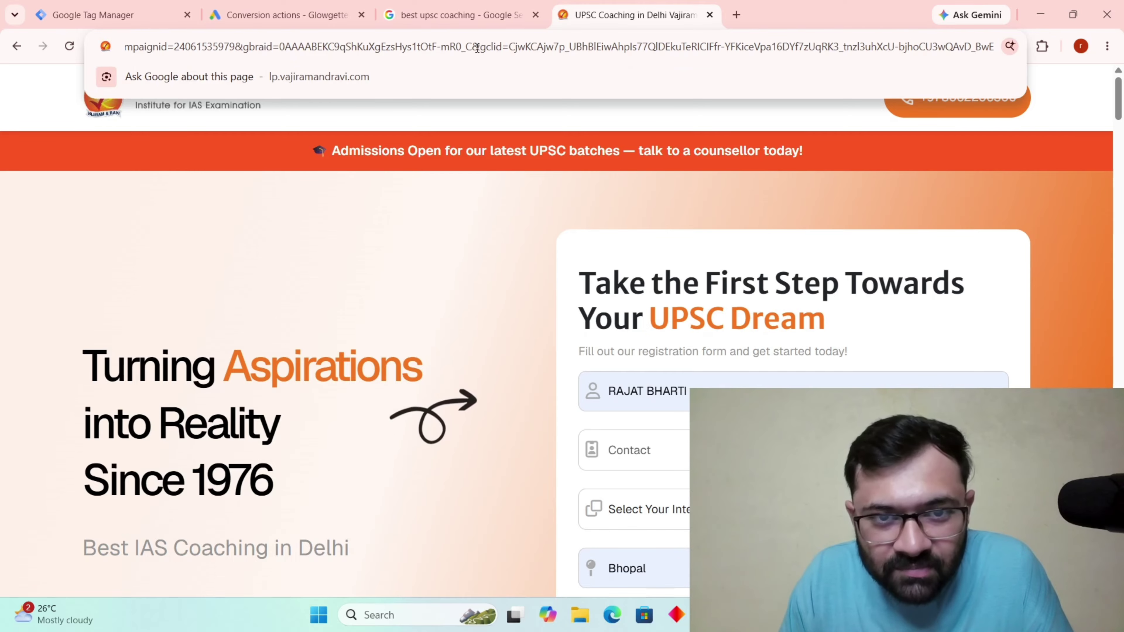
drag(599, 52, 725, 59)
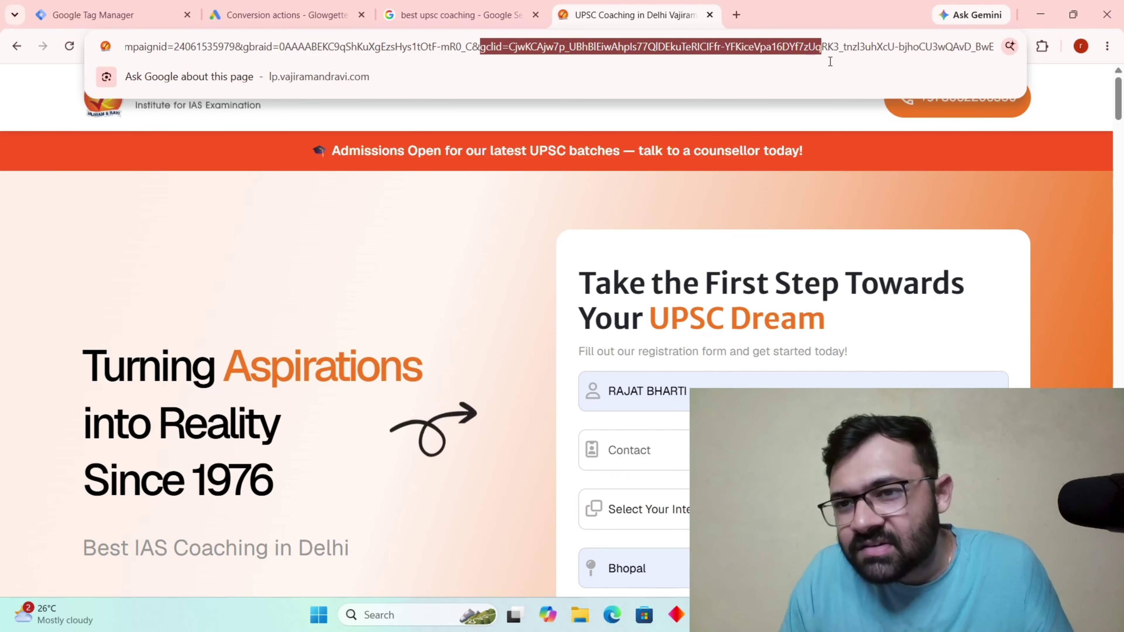
drag(830, 63, 961, 69)
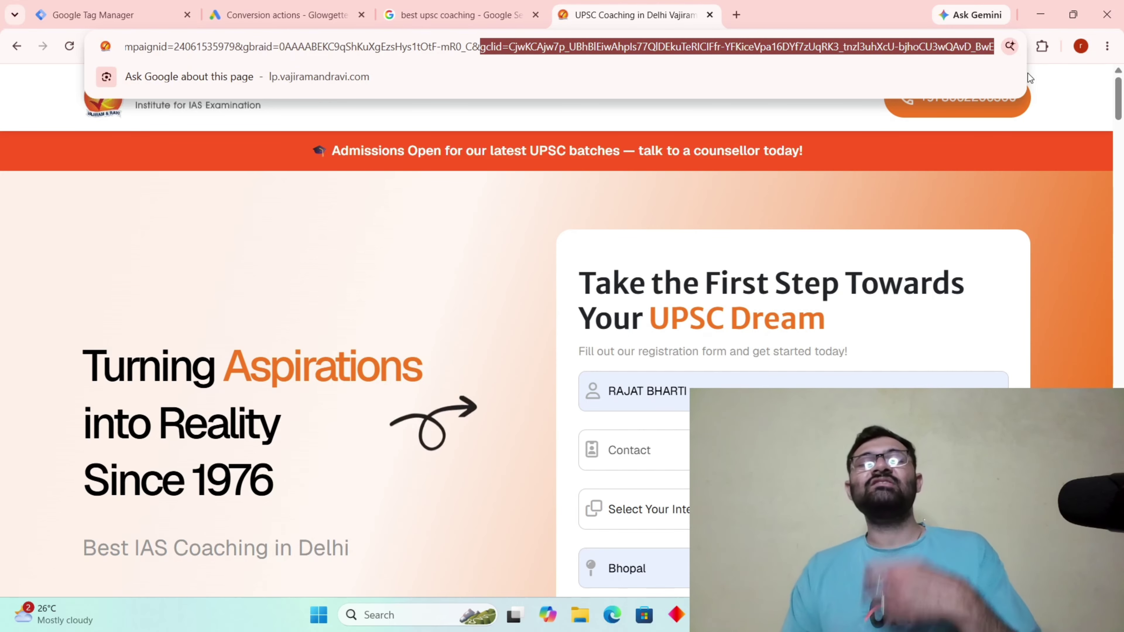
scroll(679, 333, down, 3)
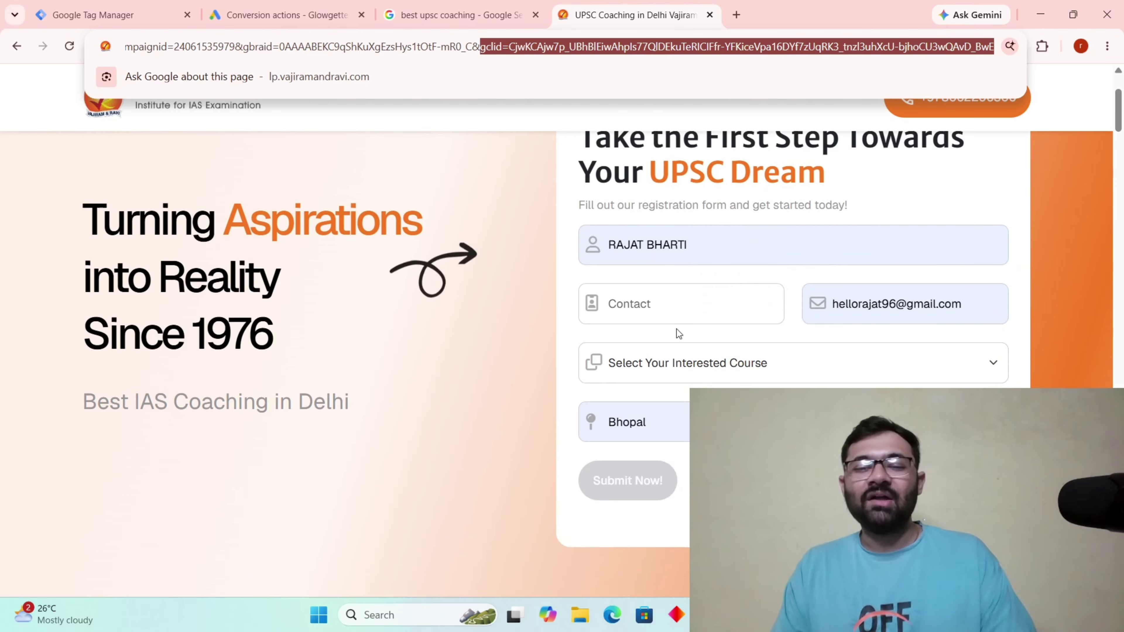
Fill the Contact field and choose the General Studies classroom programme course.
click(662, 310)
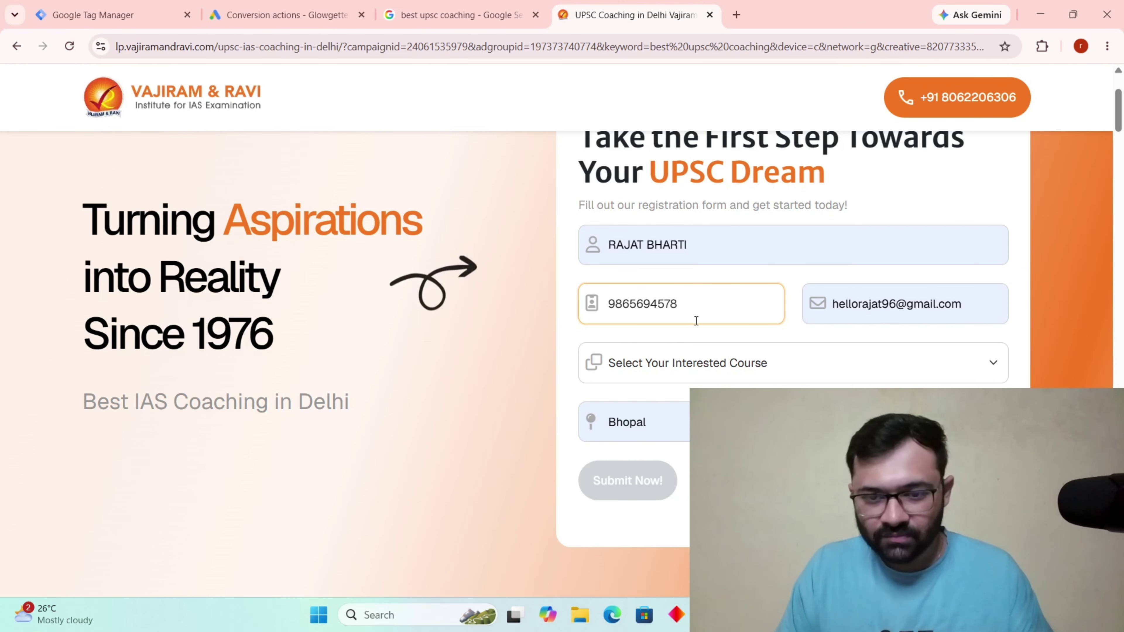
click(616, 371)
click(617, 414)
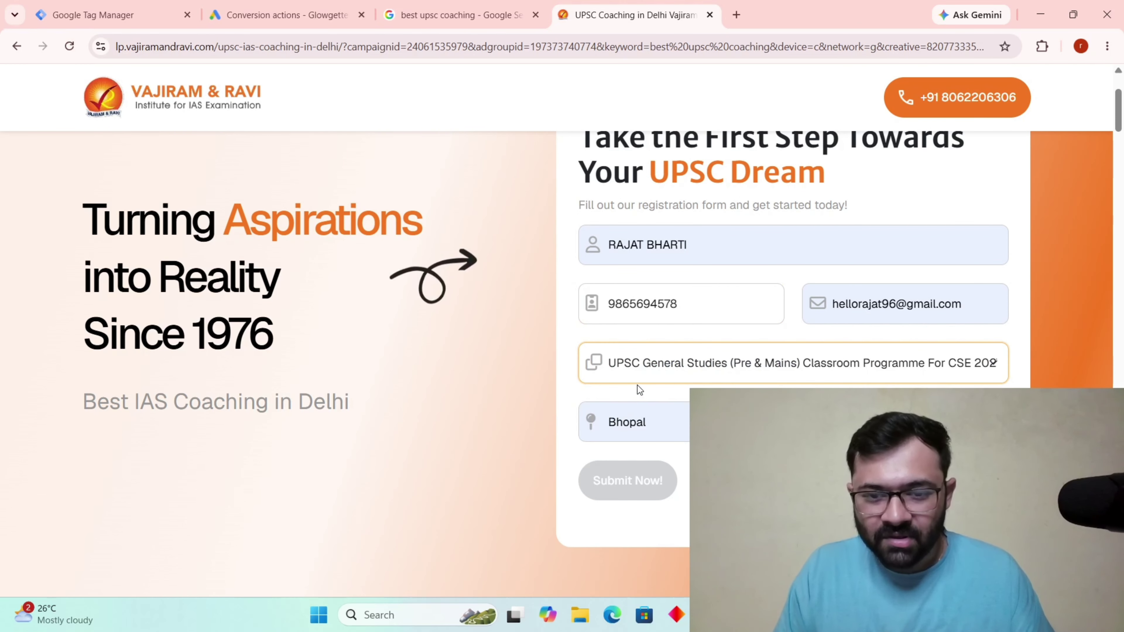
click(646, 422)
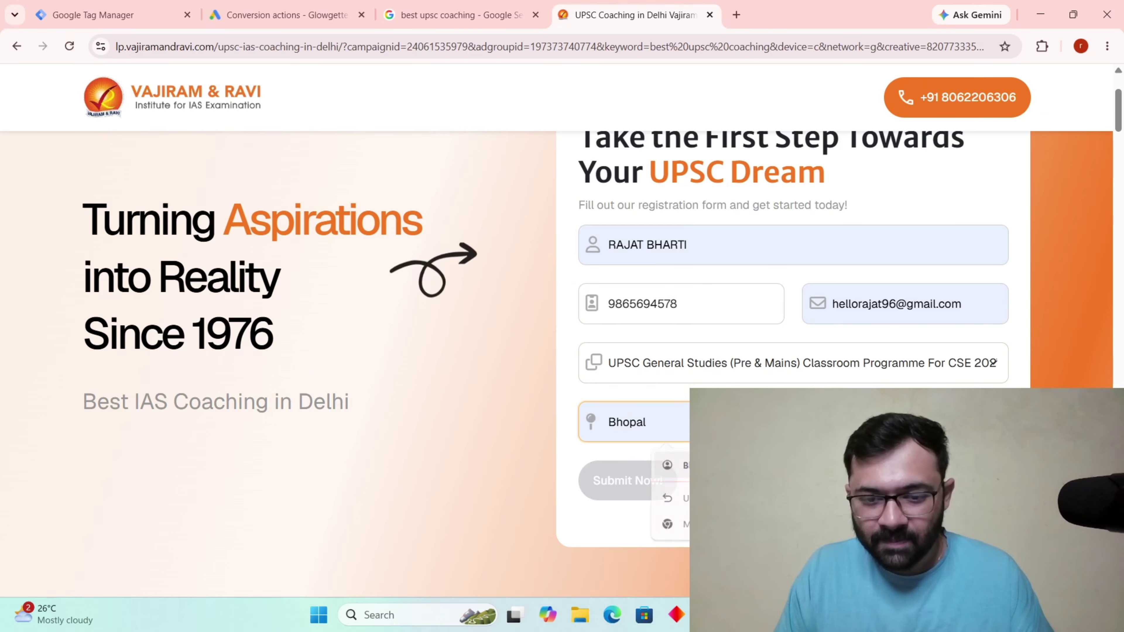
scroll(667, 354, down, 4)
scroll(668, 354, up, 4)
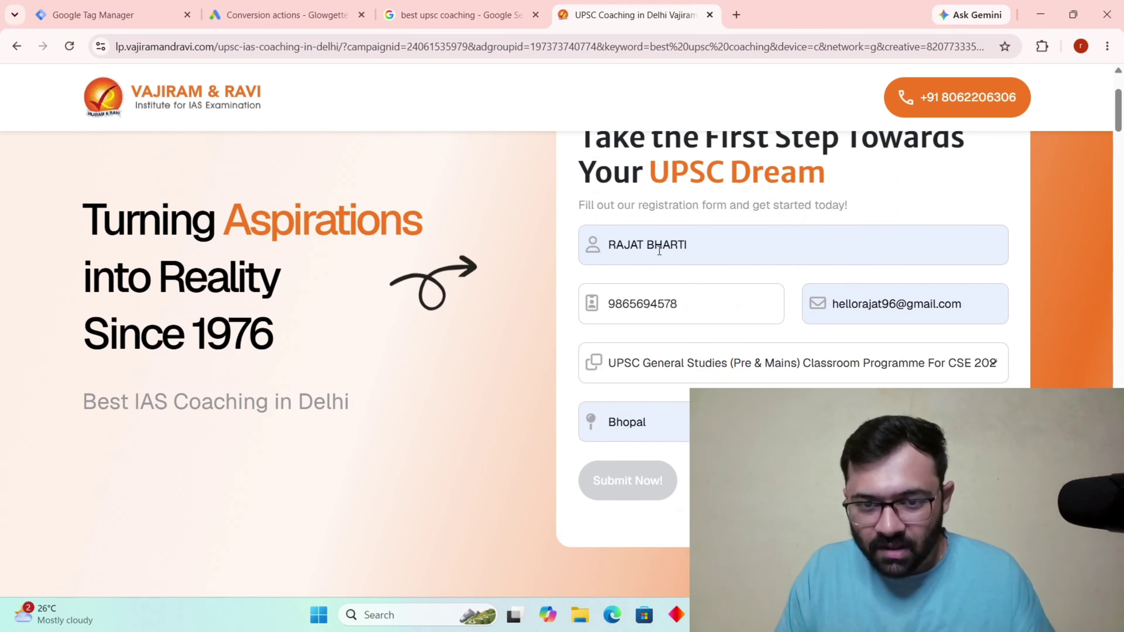
Correct the contact phone number and submit the registration form.
key(BackSpace)
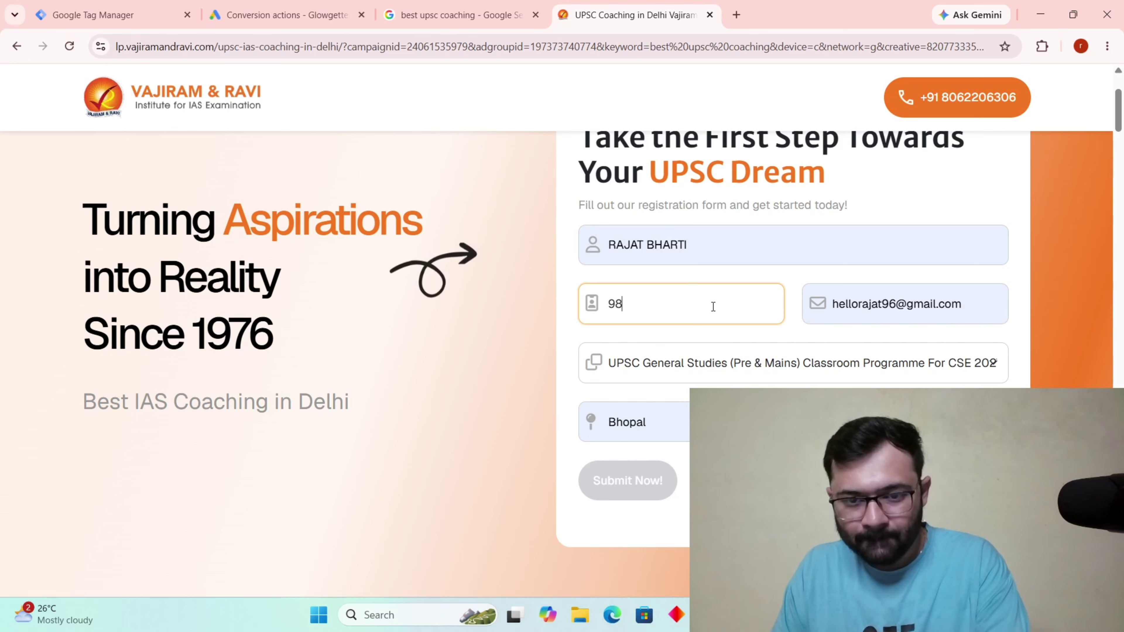
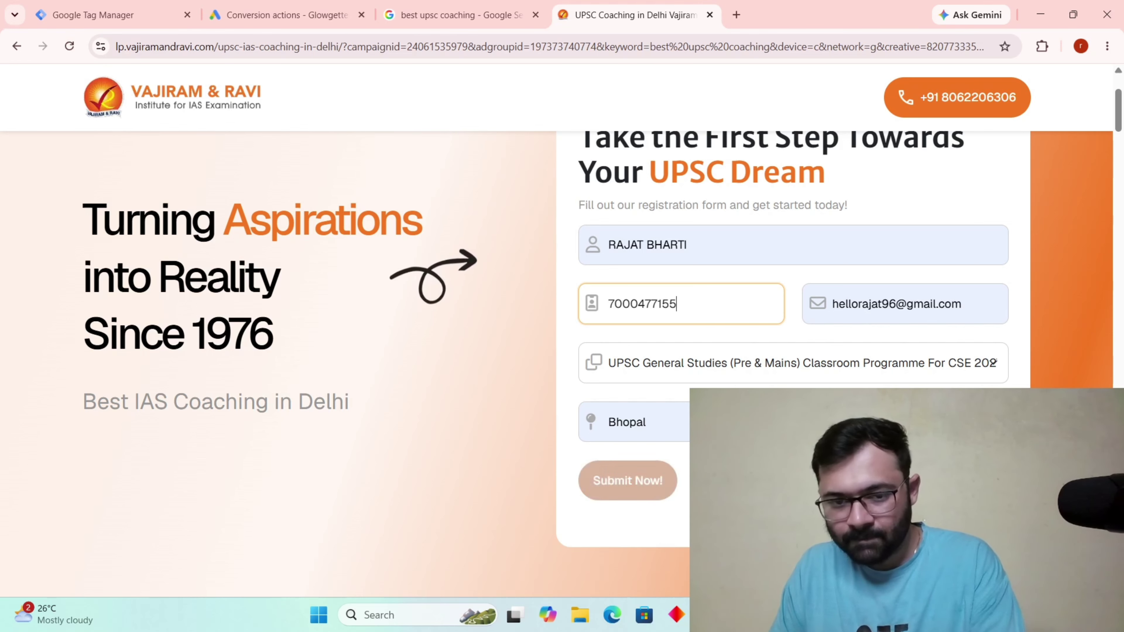
click(648, 495)
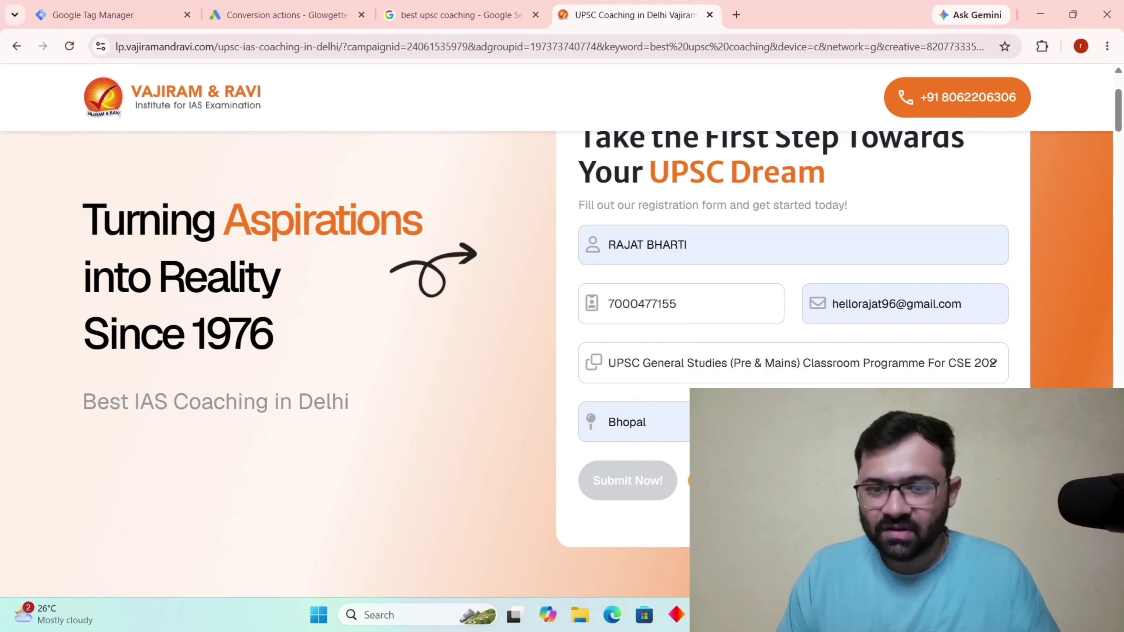
scroll(556, 364, down, 2)
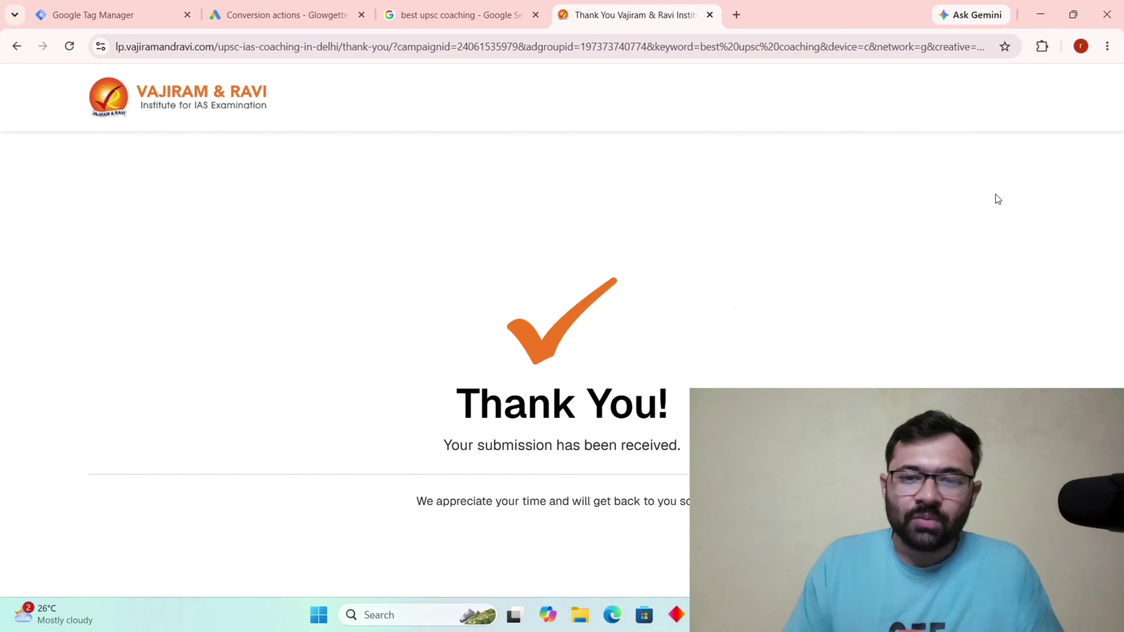
Flip between the Google results and the Vajiram thank-you and landing page tabs.
click(481, 15)
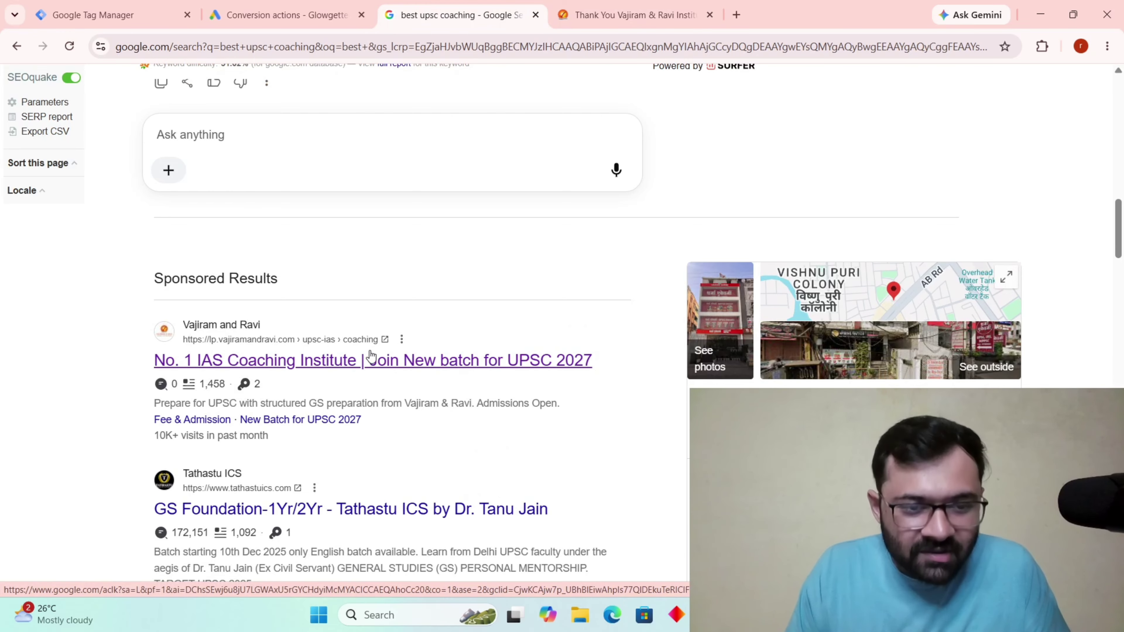
key(ctrl+Tab)
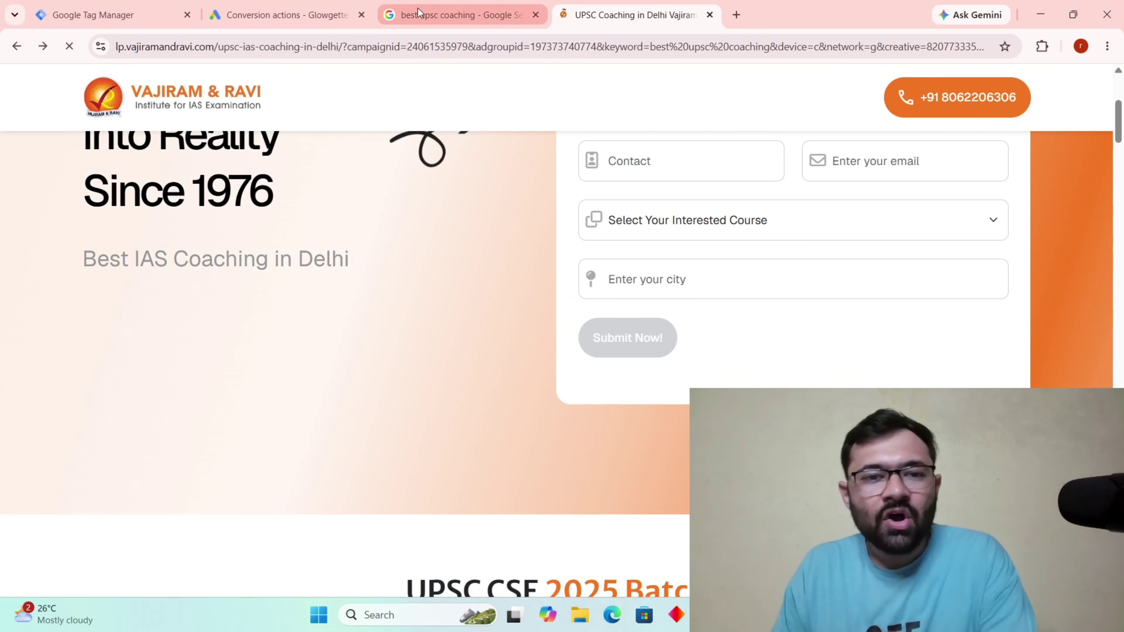
click(447, 16)
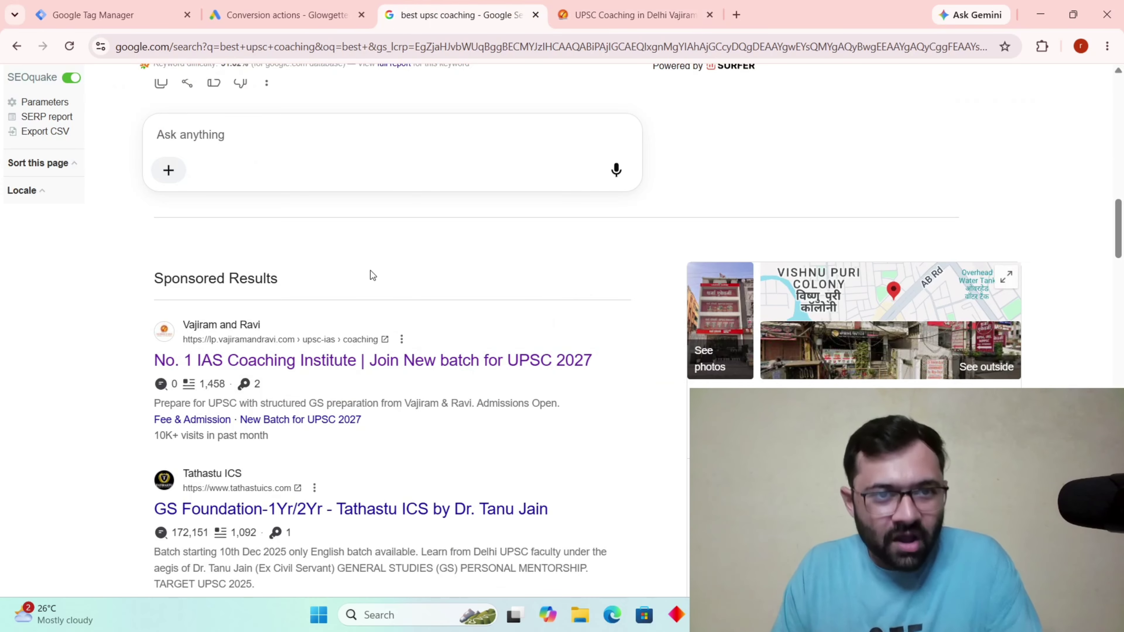
click(628, 15)
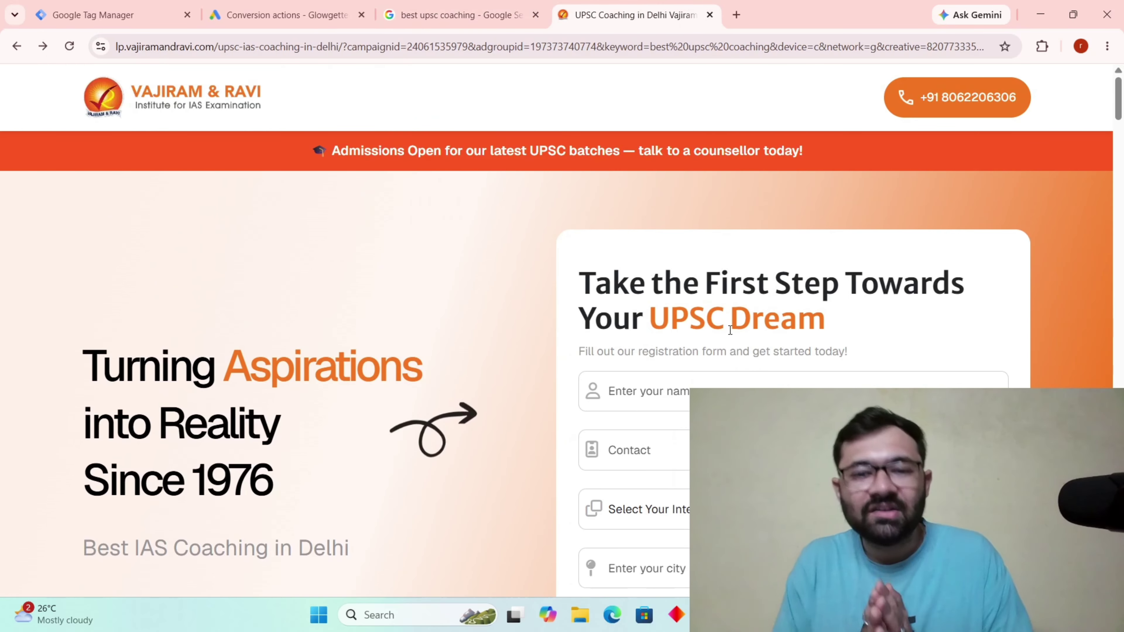
click(405, 5)
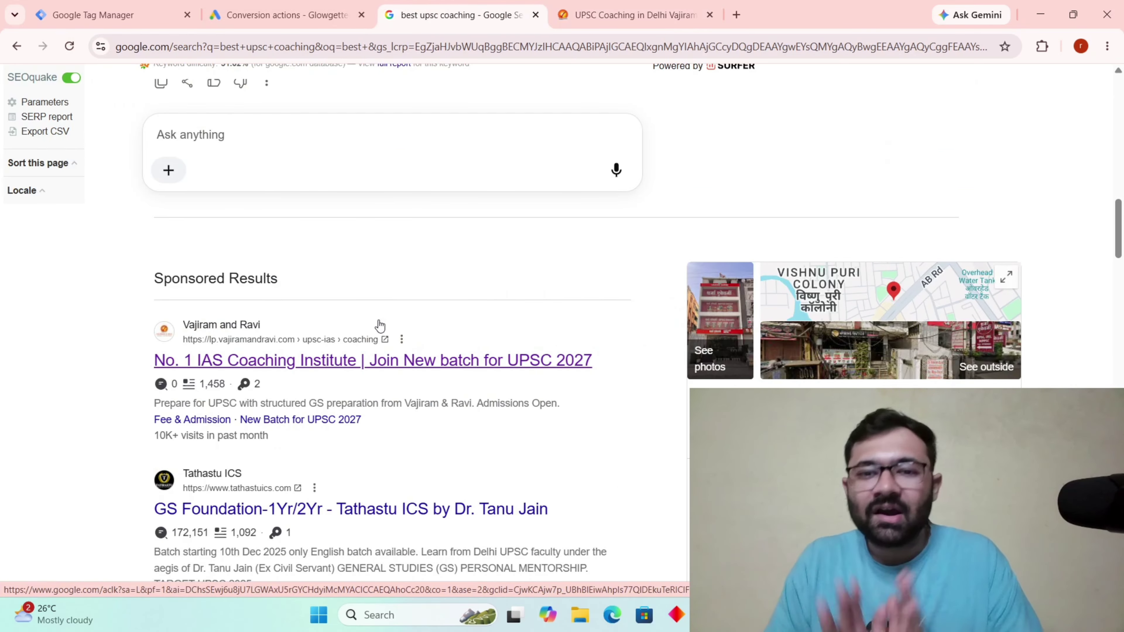
click(626, 13)
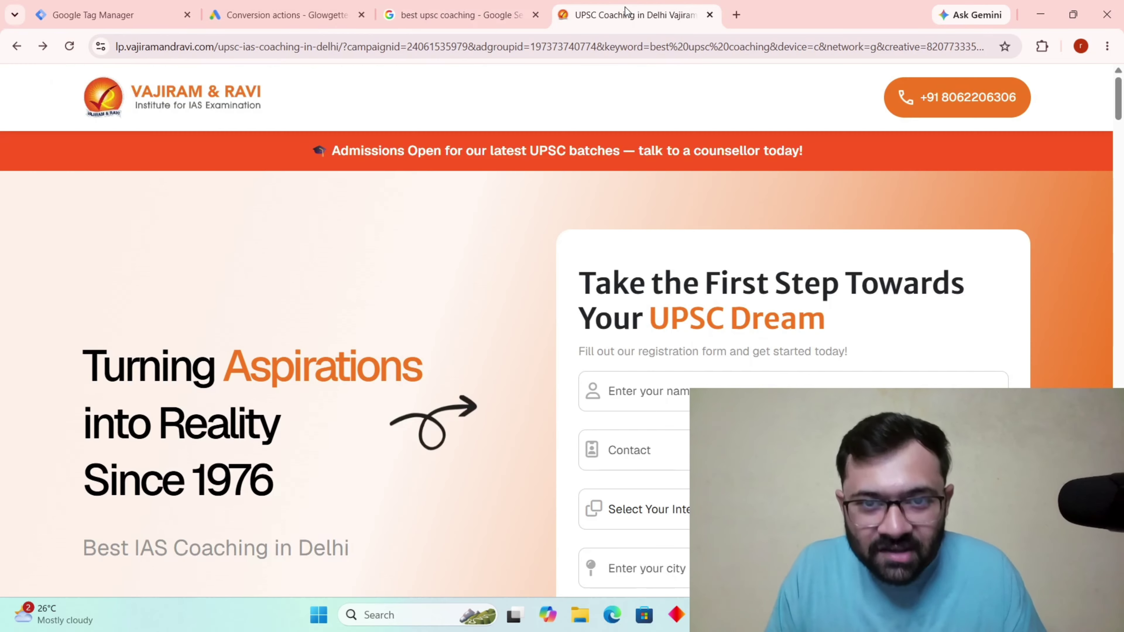
scroll(557, 331, down, 2)
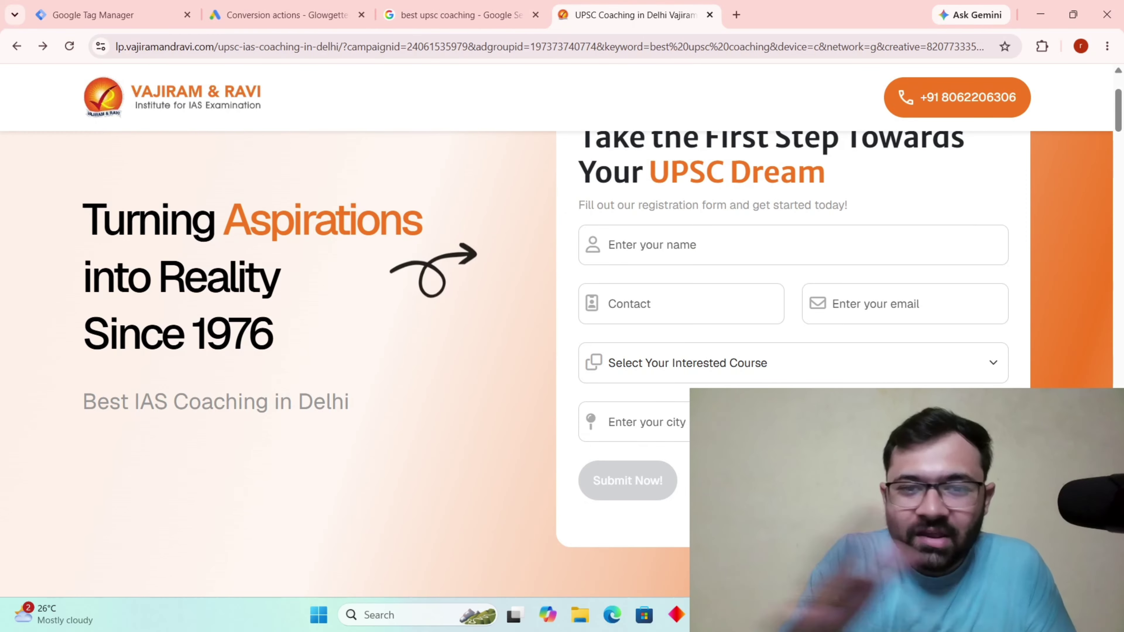
click(408, 6)
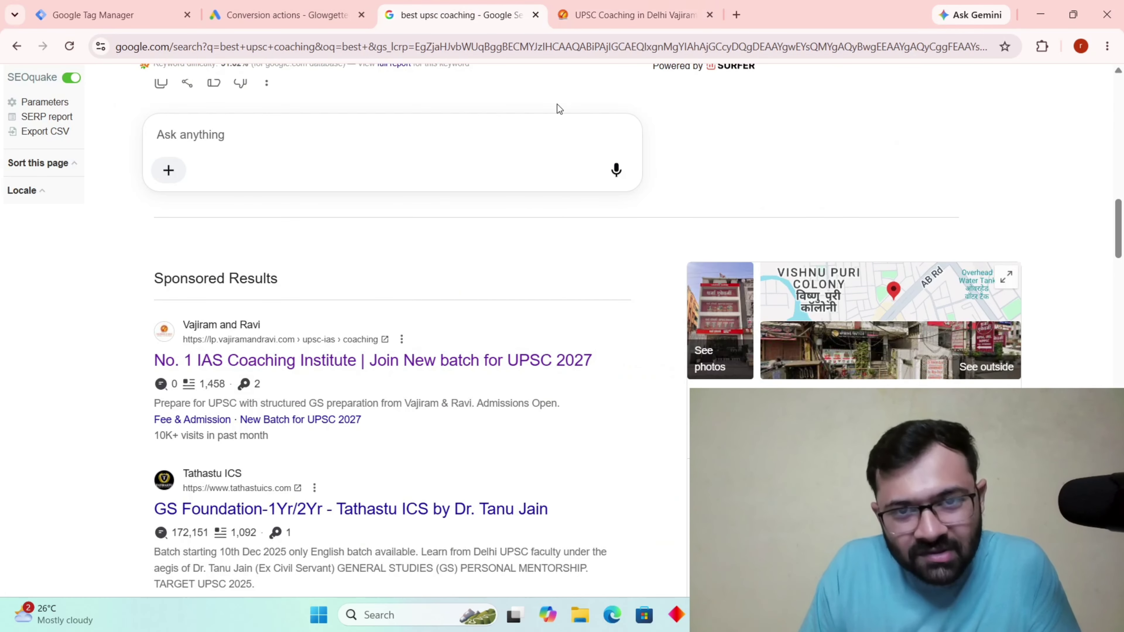
click(626, 15)
scroll(773, 279, down, 5)
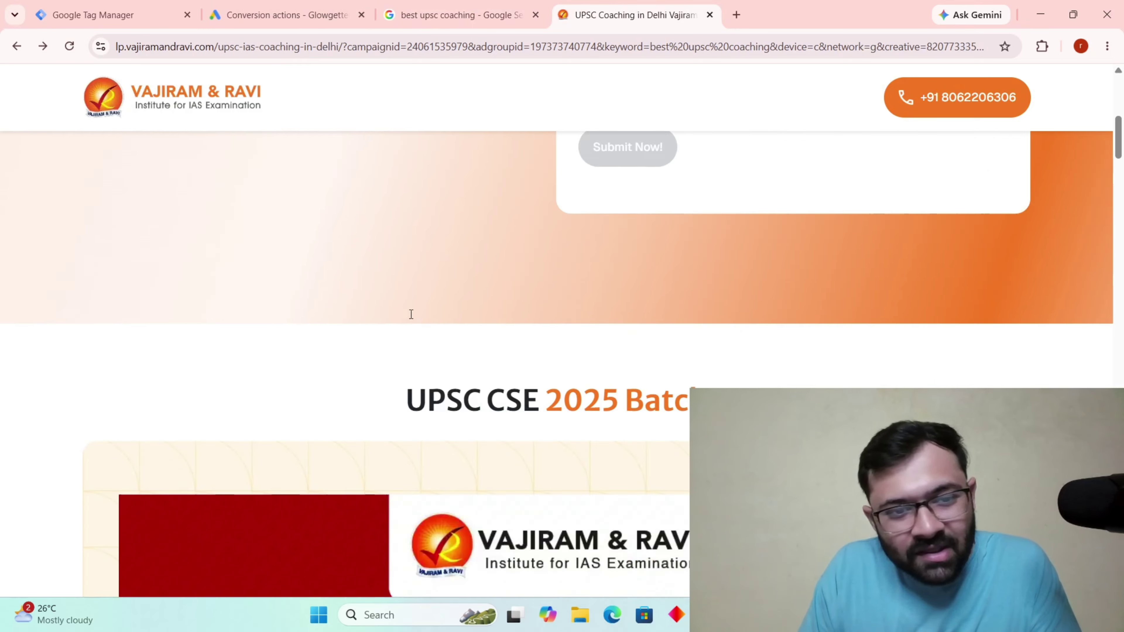
scroll(411, 314, down, 5)
Autofill the popup form from saved details and choose the UPSC GS Fledgling Classroom Programme.
click(429, 276)
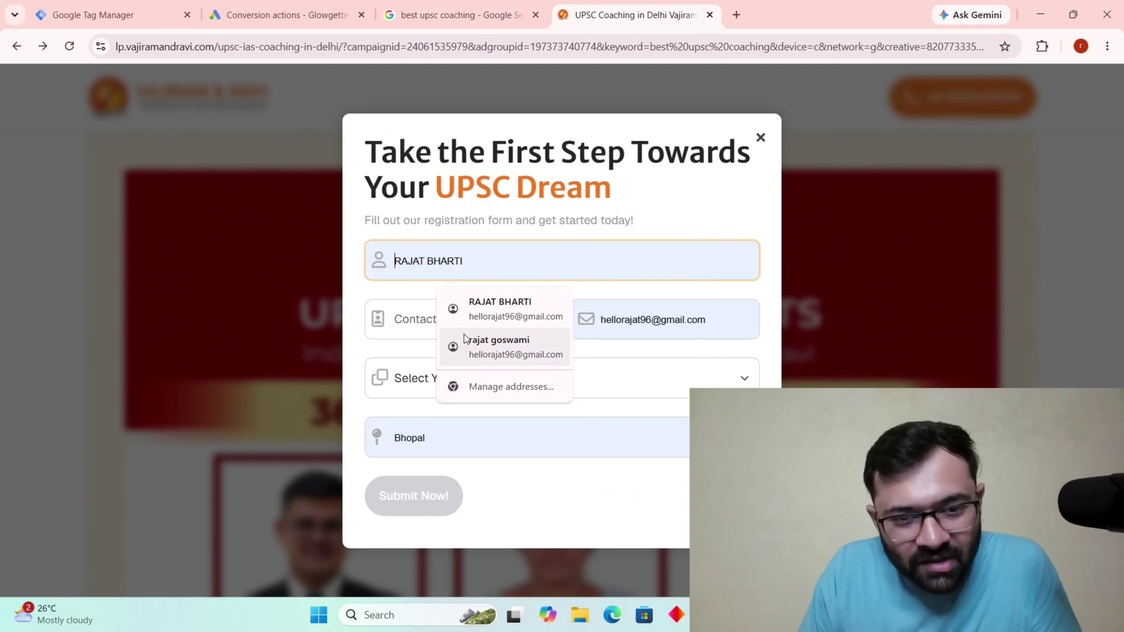
click(518, 305)
click(606, 381)
click(499, 452)
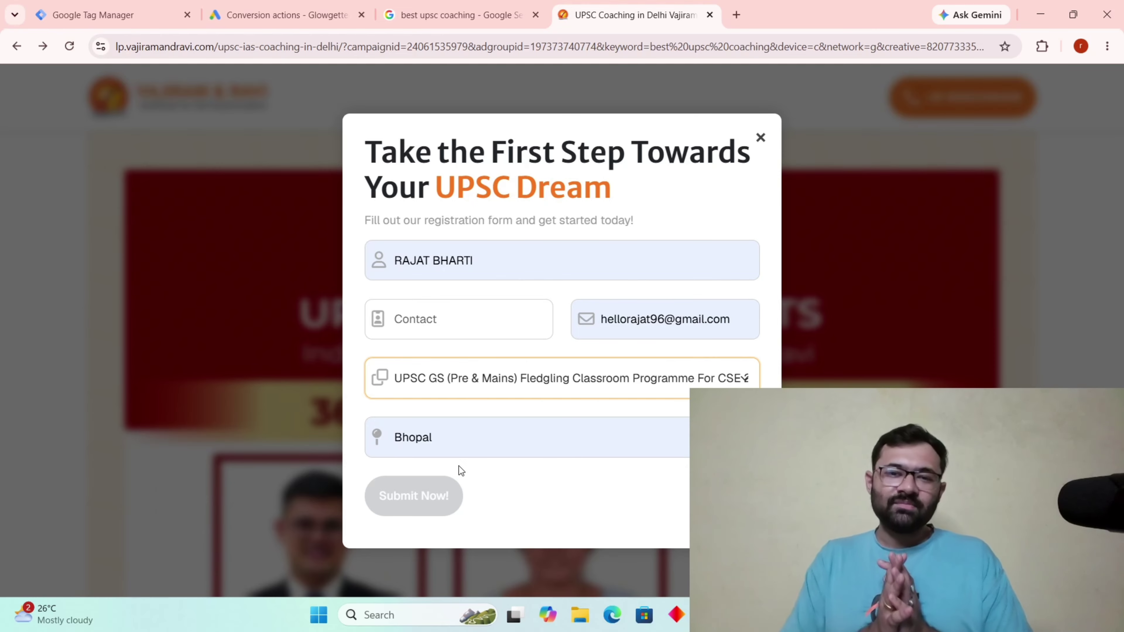
Return to the 'best upsc coaching' results showing Tathastu ICS and Legacy IAS ads.
click(460, 15)
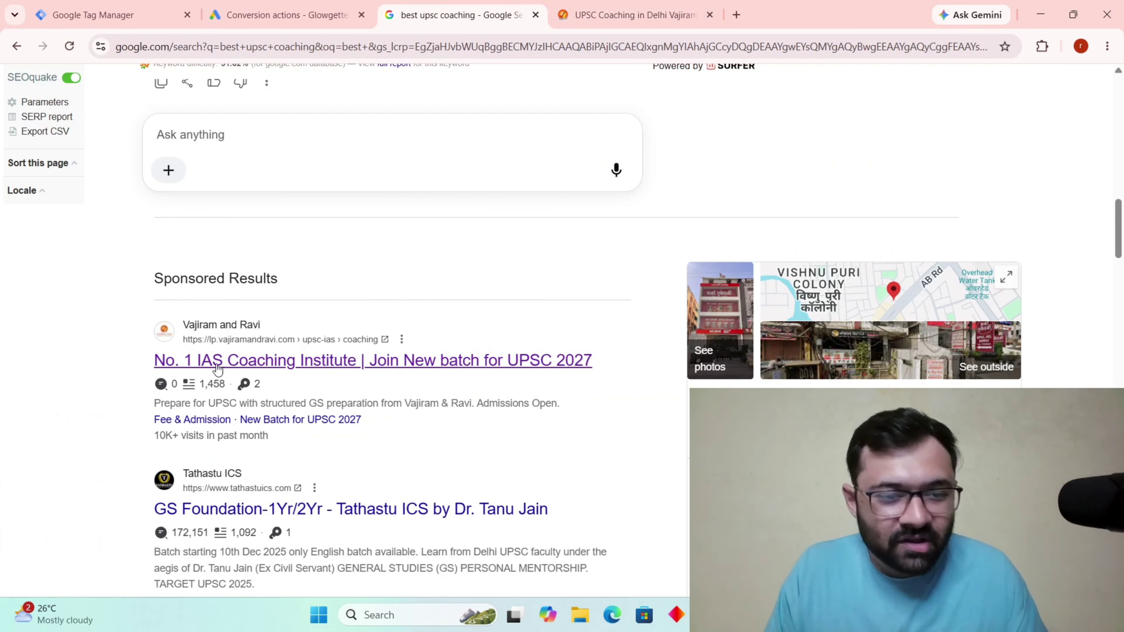
scroll(253, 337, down, 5)
scroll(362, 300, up, 4)
scroll(312, 392, down, 2)
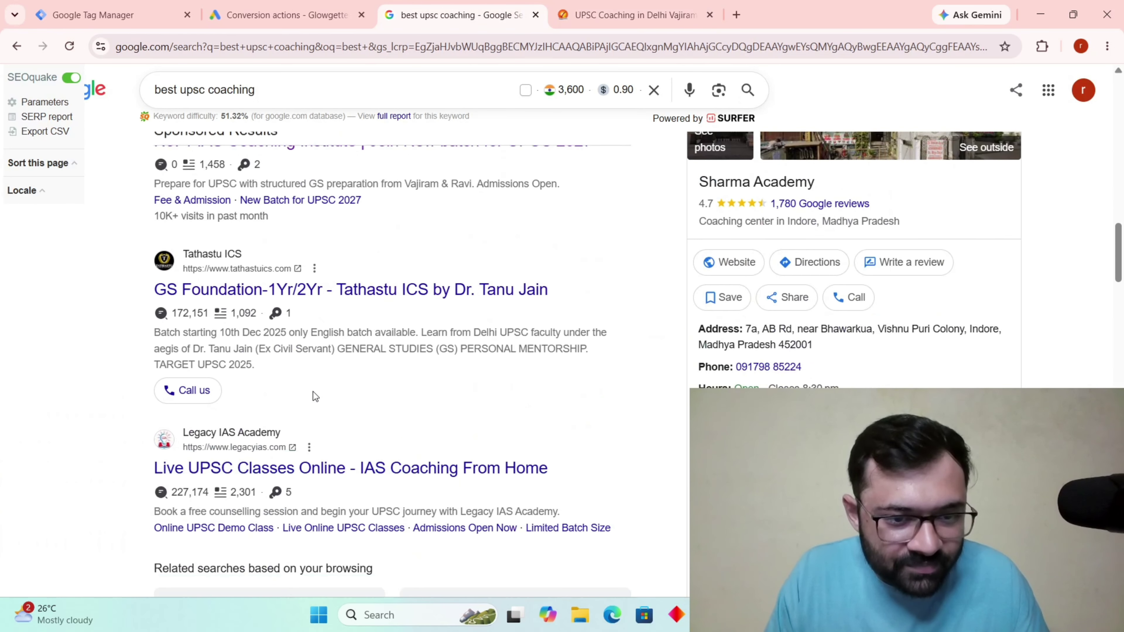
Open the Tathastu ICS ad and autofill the counselling form's name, email and phone.
click(385, 290)
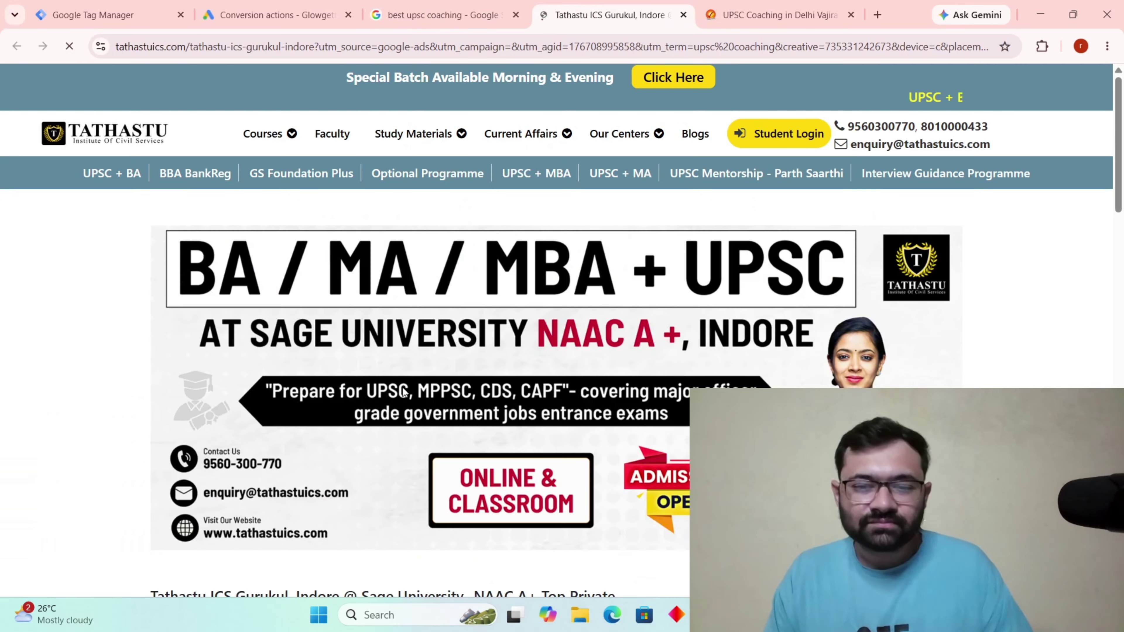
scroll(823, 275, down, 3)
scroll(823, 275, down, 12)
scroll(472, 260, up, 10)
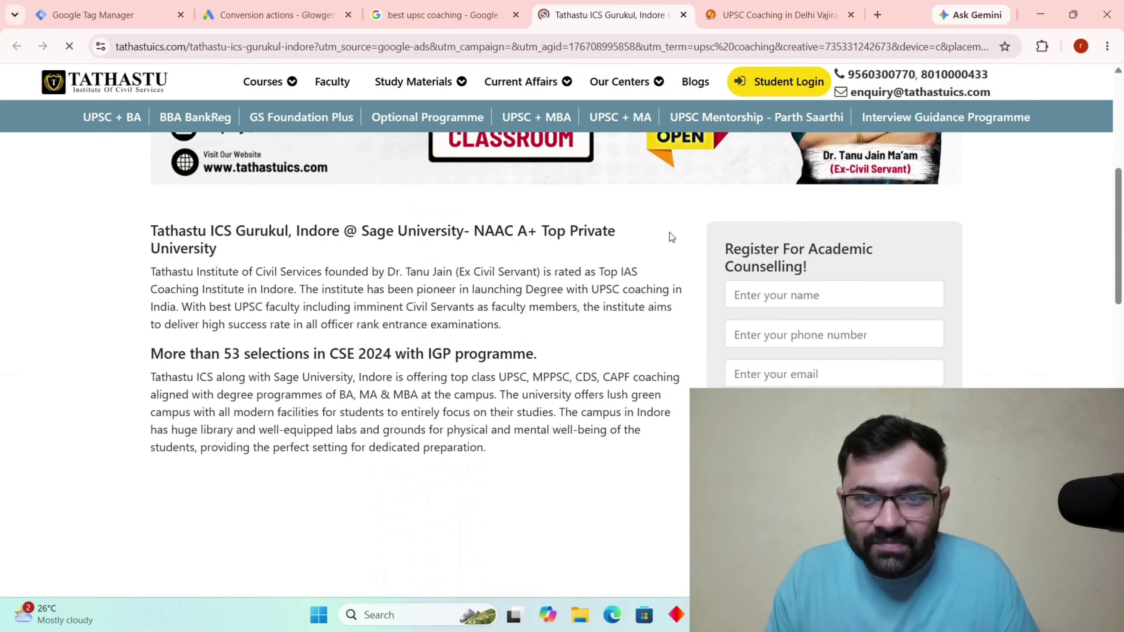
click(763, 307)
click(817, 335)
click(848, 342)
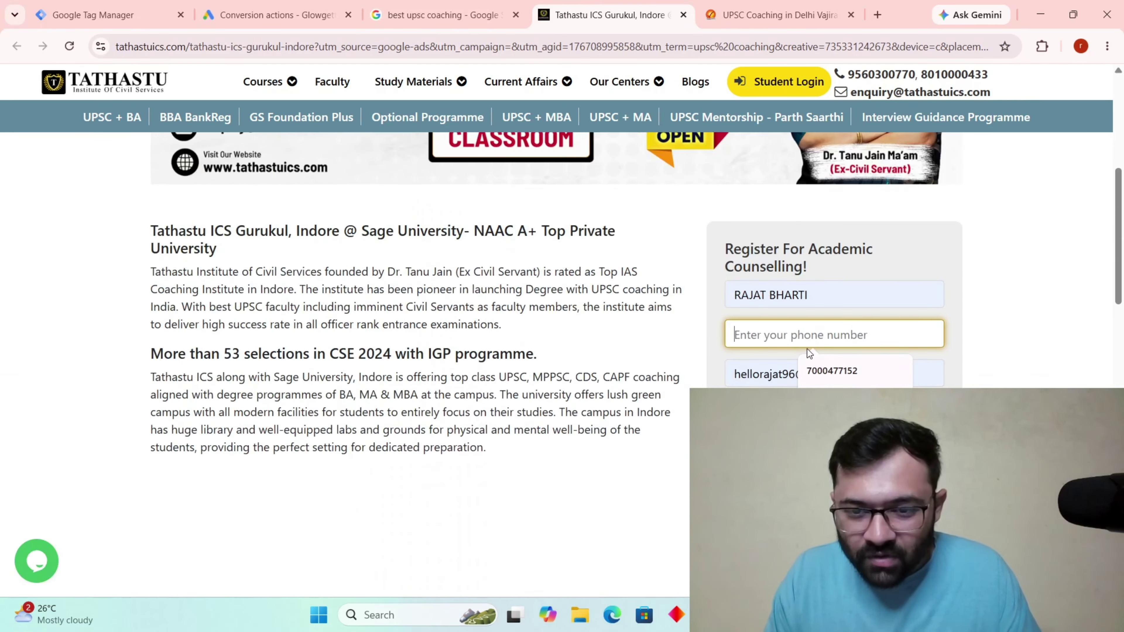
click(843, 374)
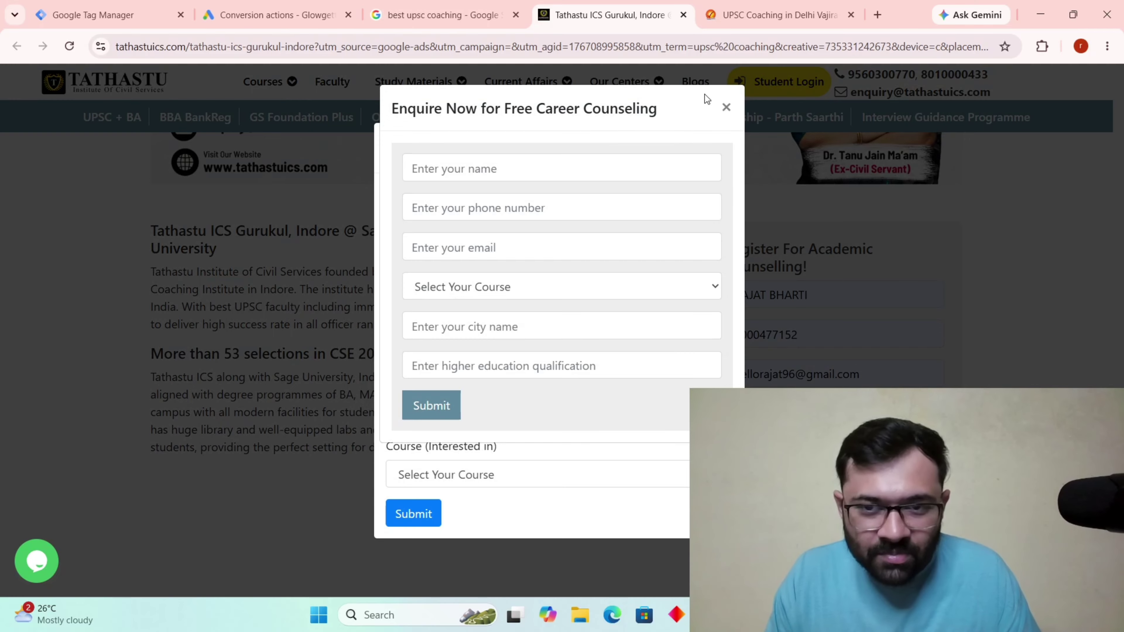
Close the two enquiry popups and pick Geography Optional as the course.
click(724, 108)
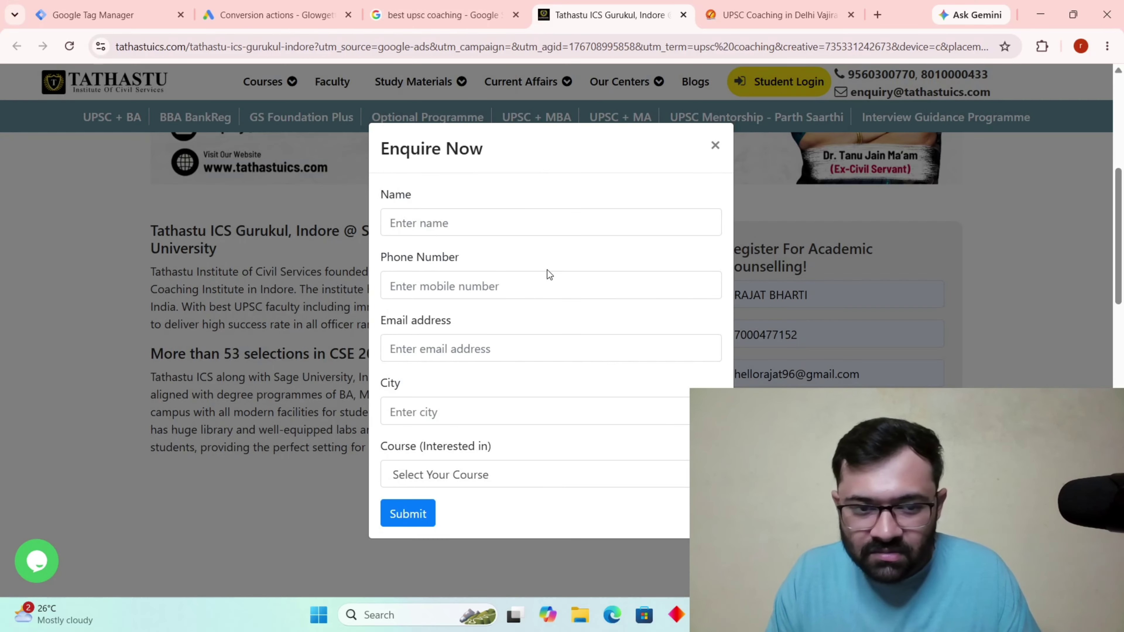
click(715, 145)
click(832, 414)
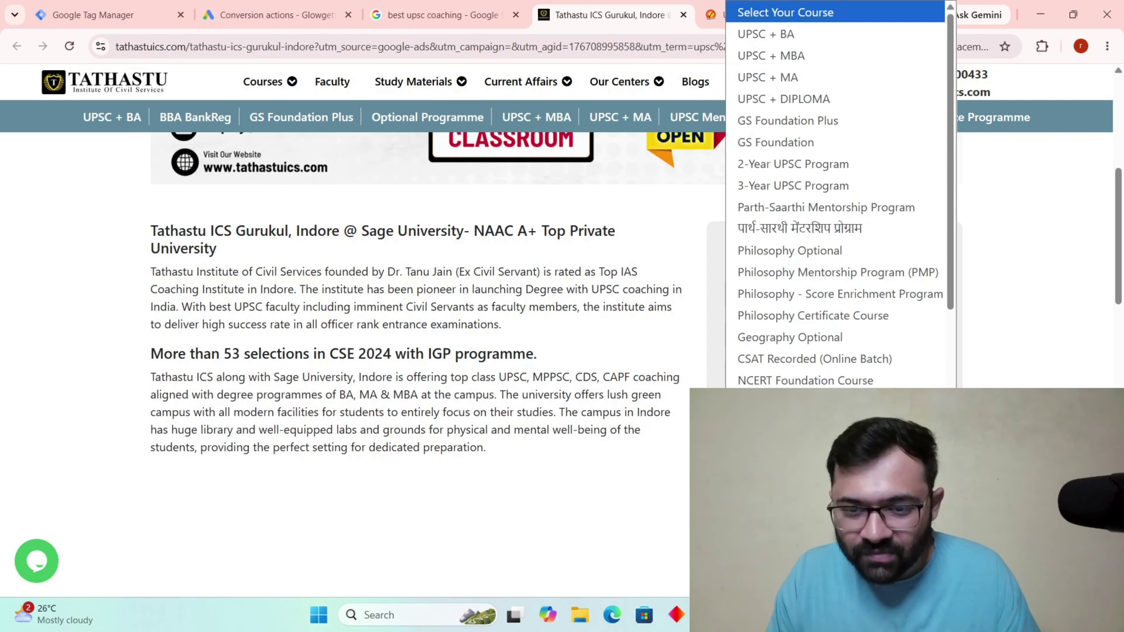
click(795, 324)
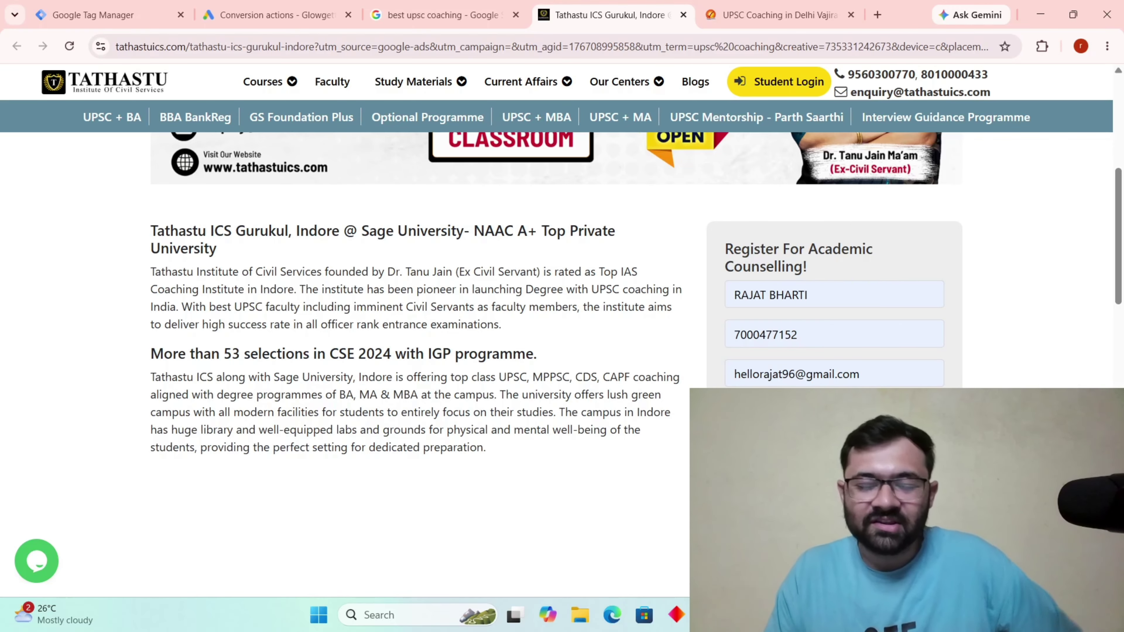
Dismiss the alert after submitting the counselling form and go back to the Google results.
scroll(856, 282, down, 3)
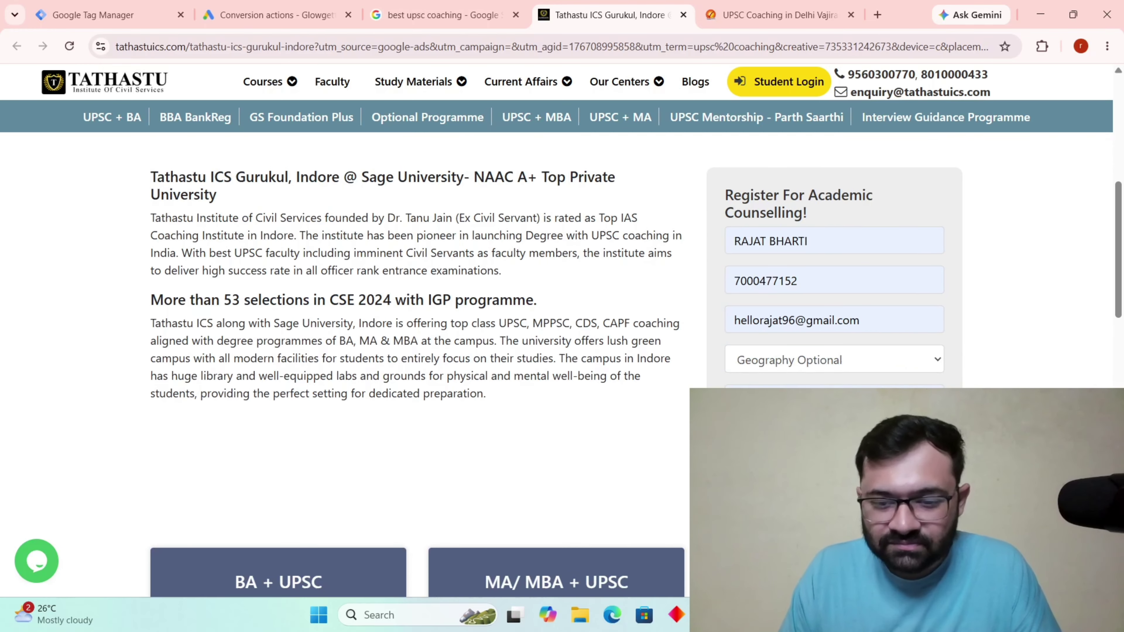
scroll(799, 339, down, 3)
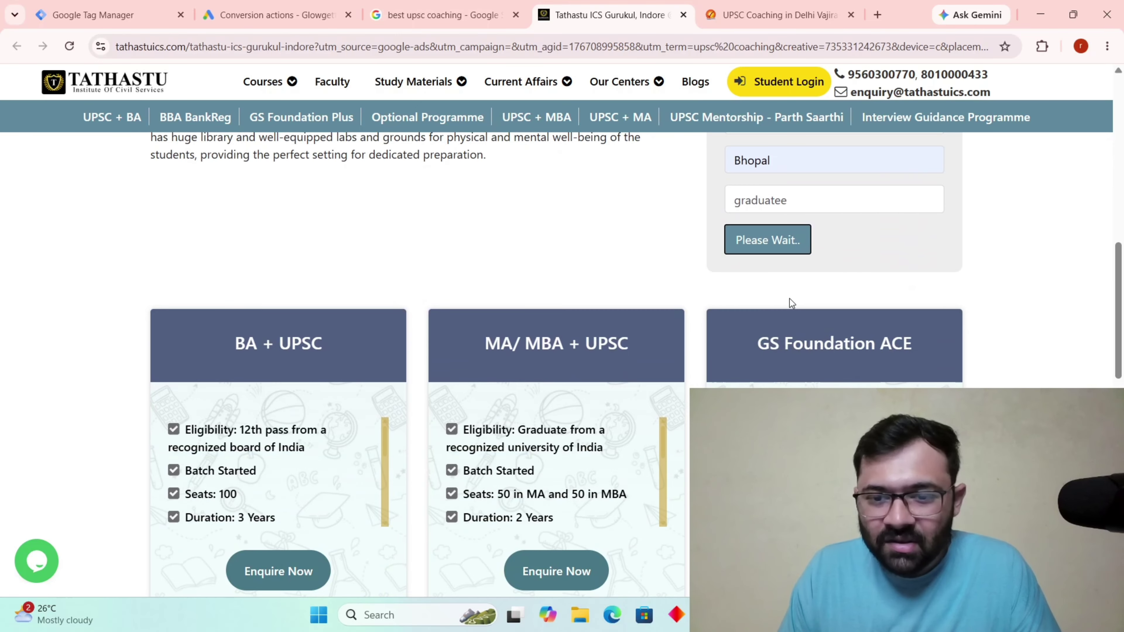
scroll(789, 301, down, 6)
scroll(762, 247, up, 7)
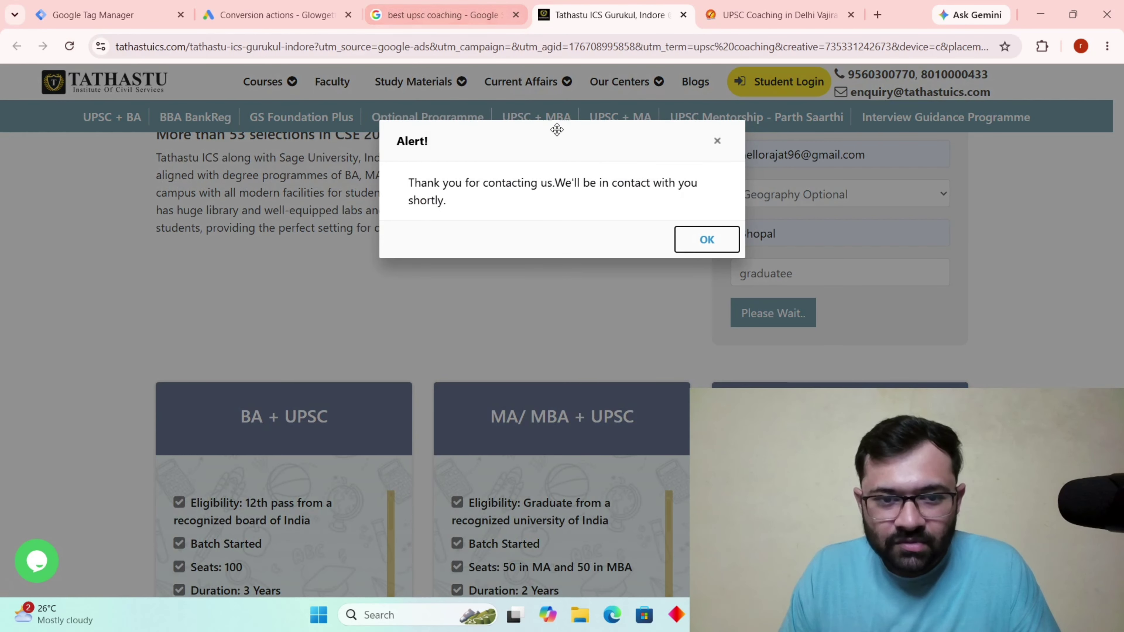
click(706, 240)
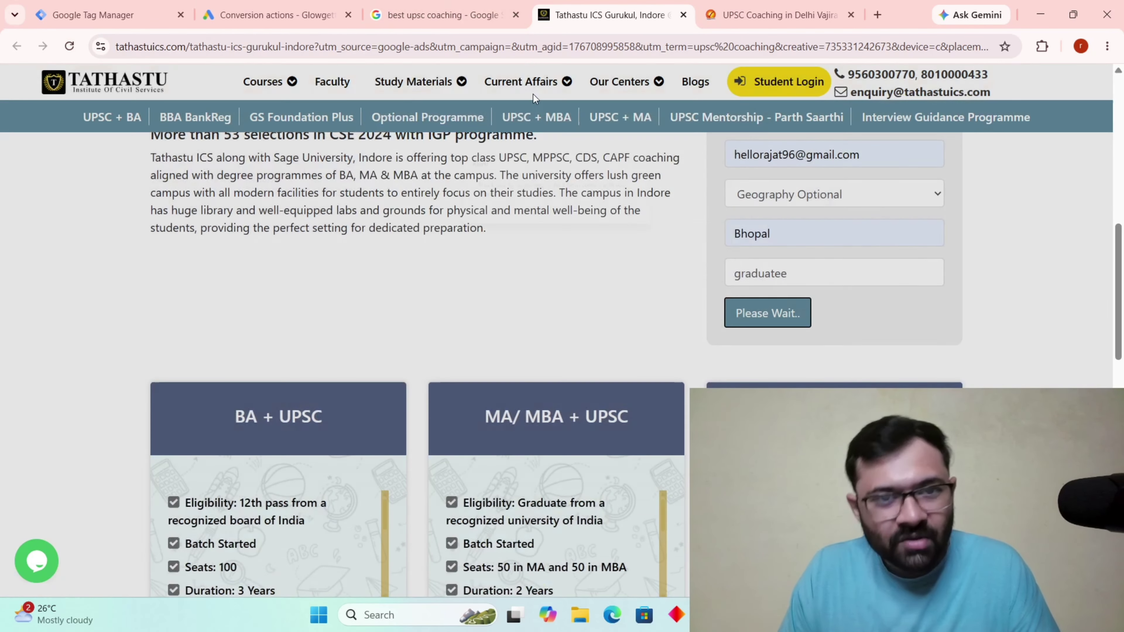
click(447, 16)
scroll(210, 367, down, 3)
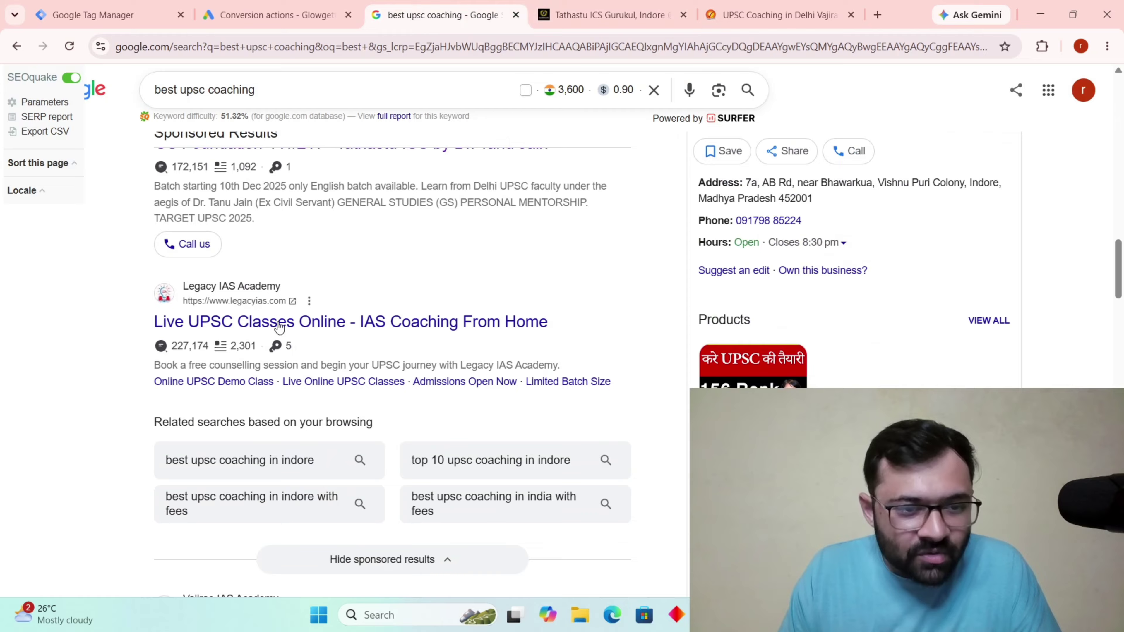
Open the Legacy IAS ad in a background tab and scroll its landing page.
middle_click(347, 323)
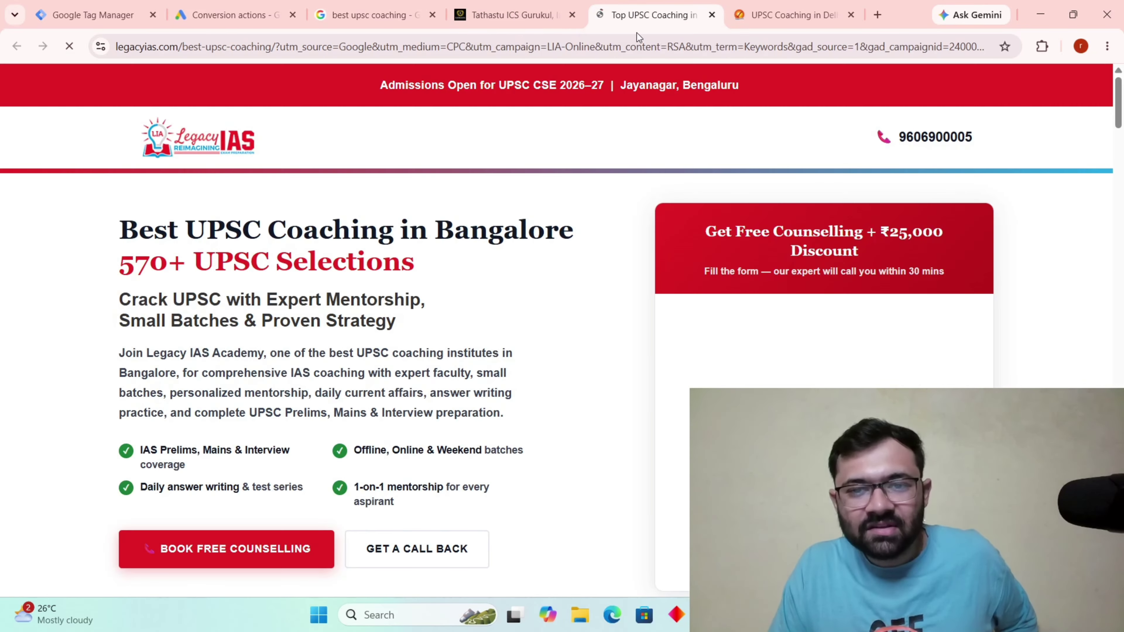
click(637, 15)
scroll(528, 301, down, 4)
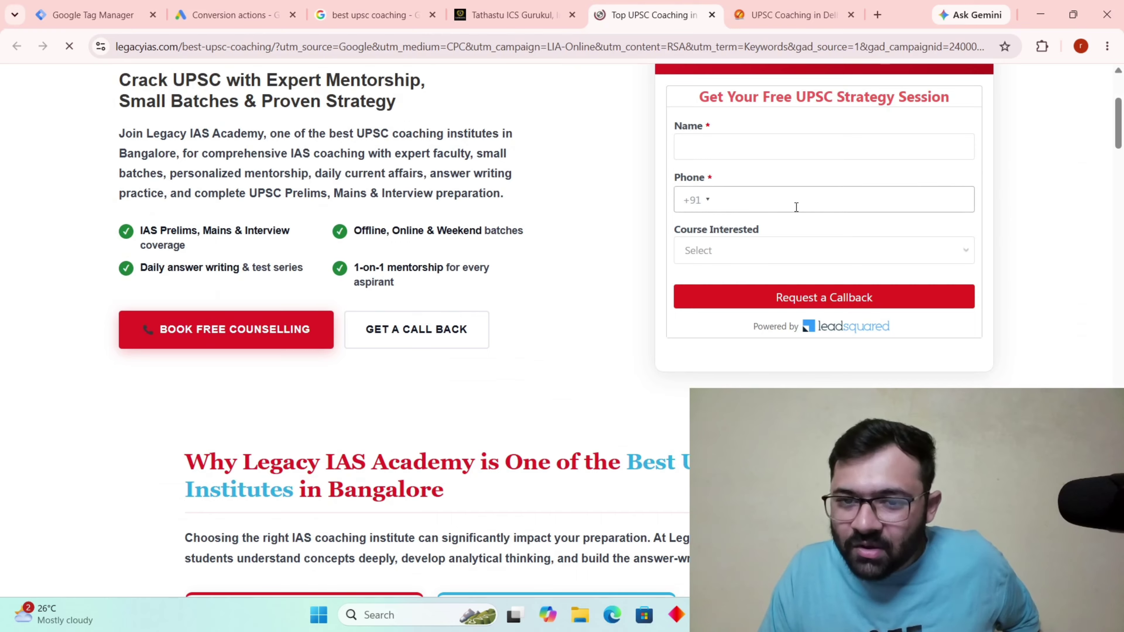
scroll(688, 235, down, 10)
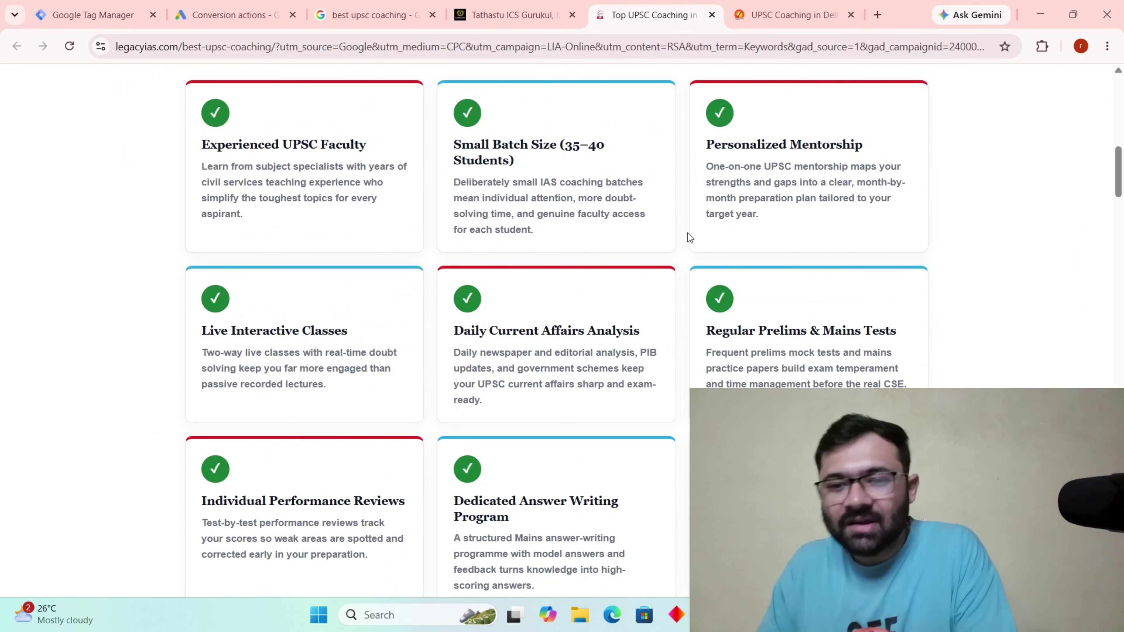
scroll(695, 226, up, 15)
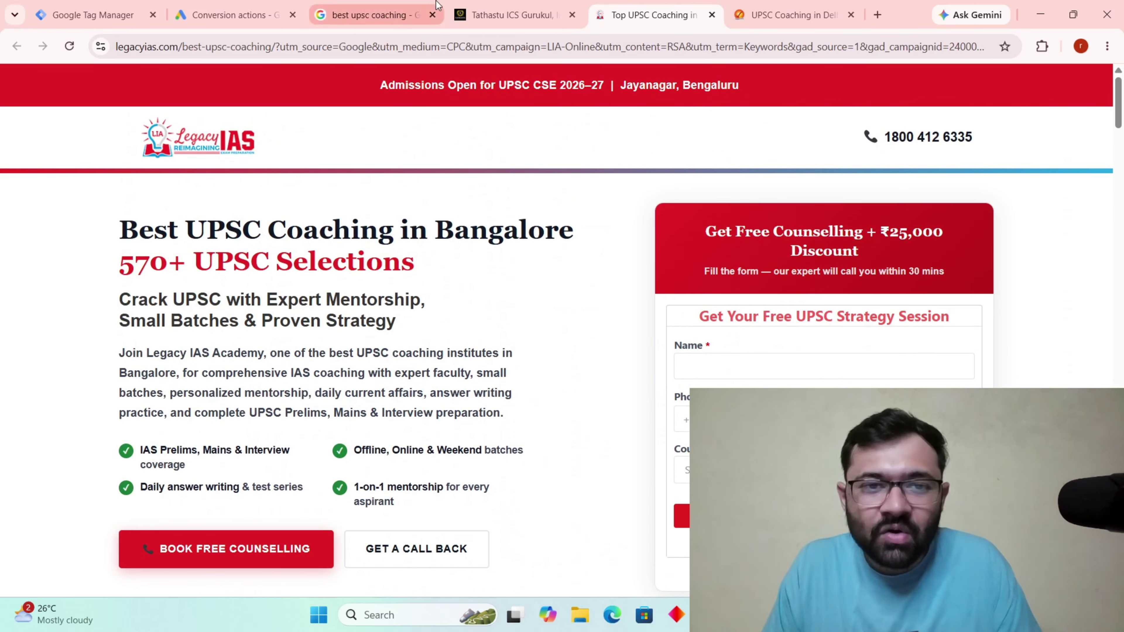
Move via the Google results to the Tathastu ICS Gurukul page's Register For Academic Counselling form.
click(549, 8)
click(366, 16)
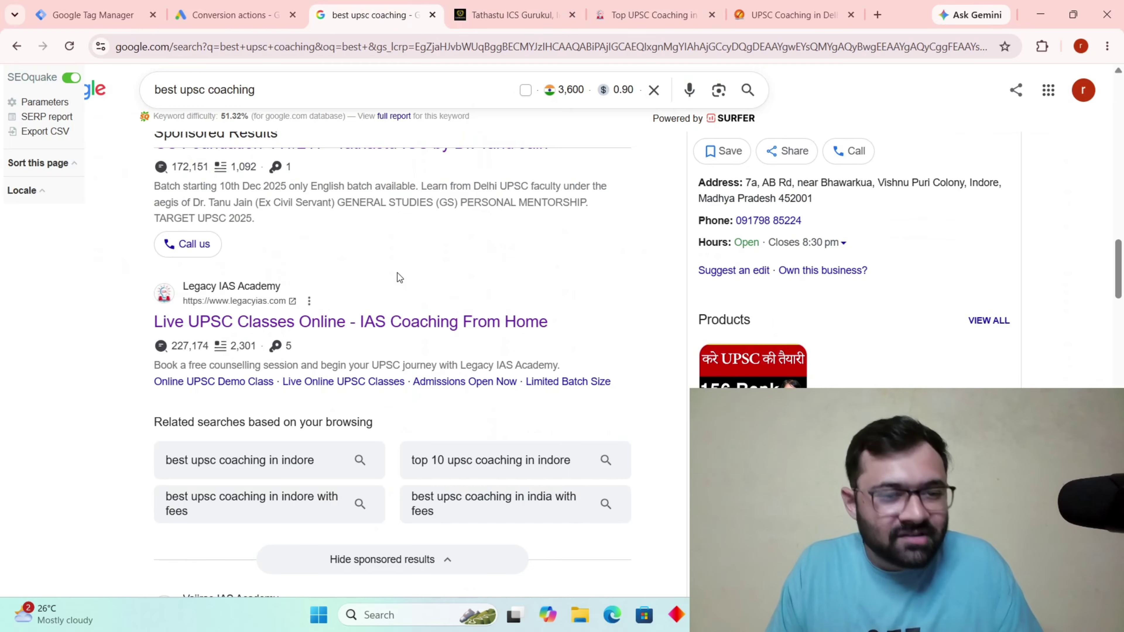
scroll(399, 277, up, 5)
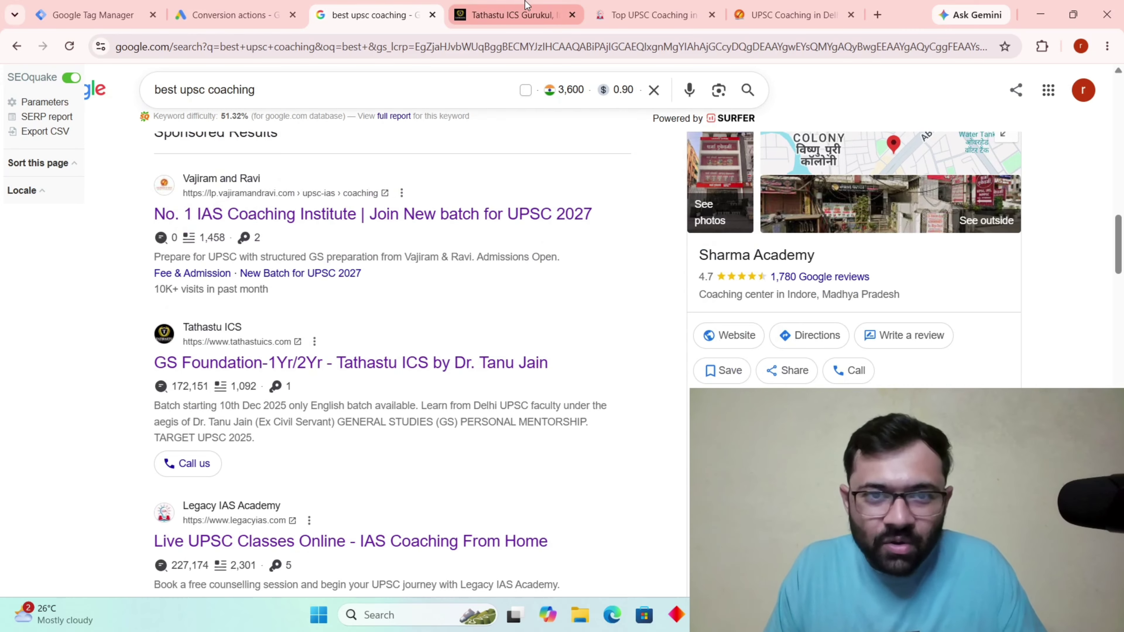
click(509, 14)
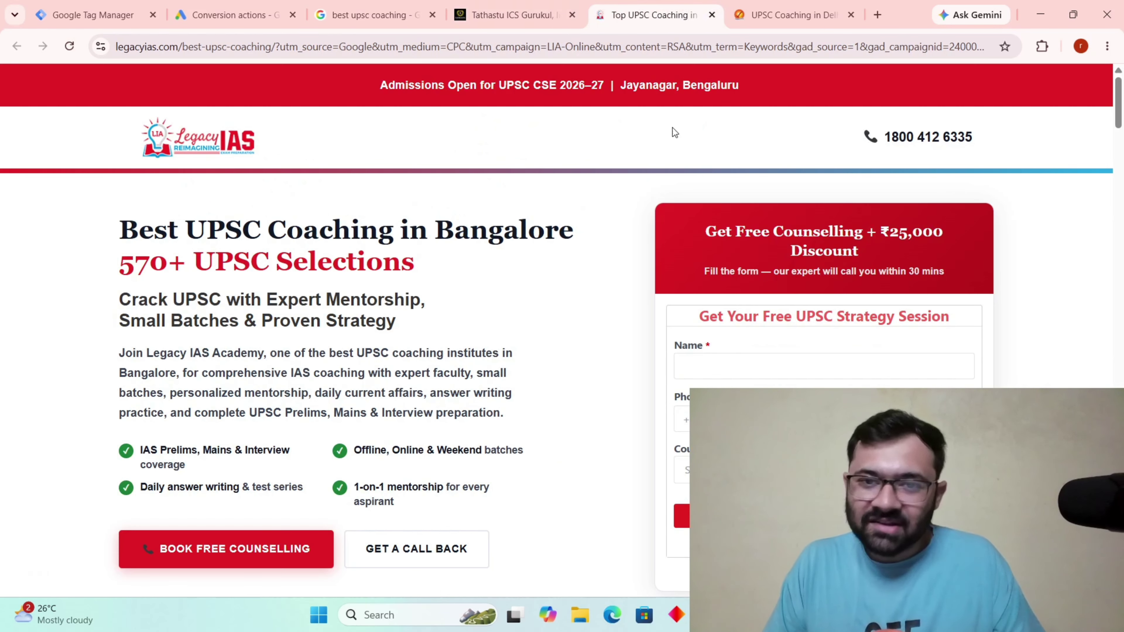
click(648, 14)
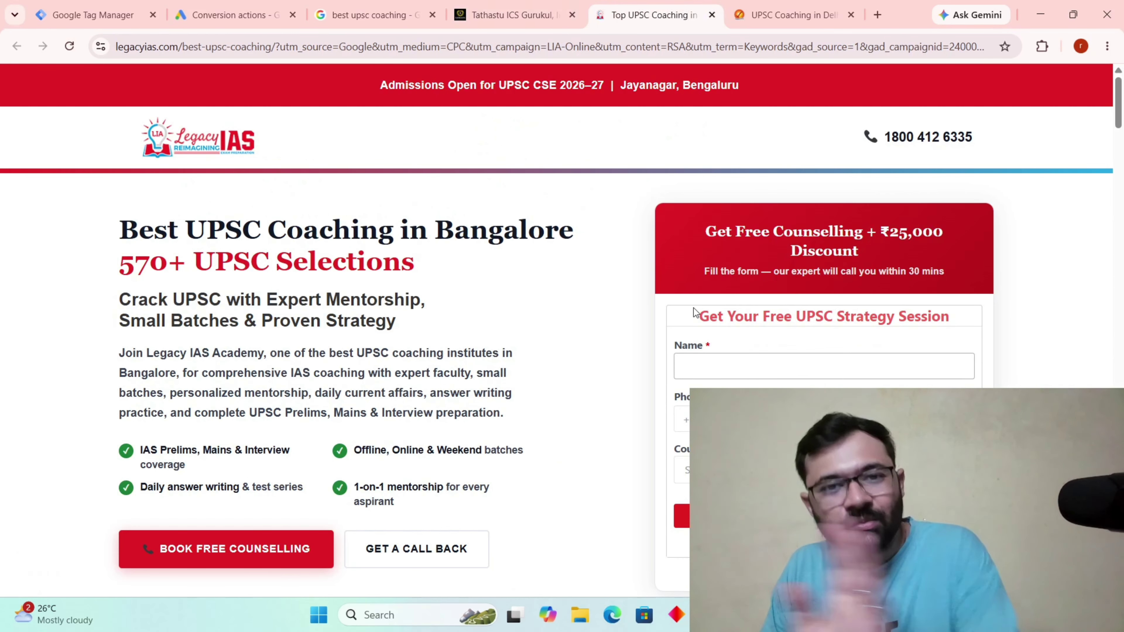
click(509, 15)
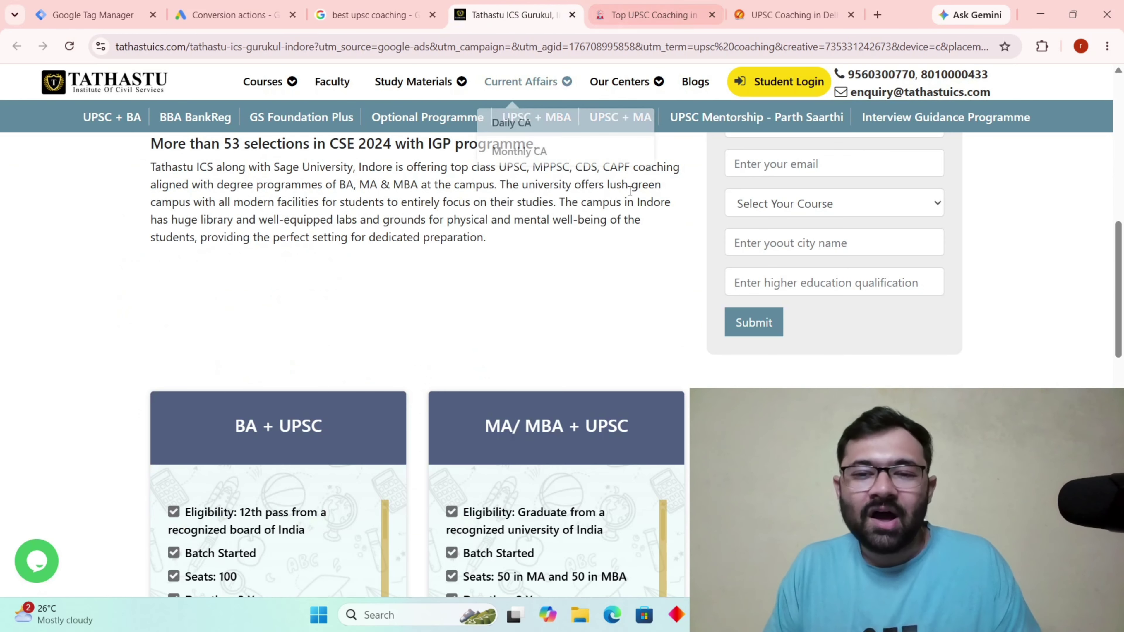
scroll(743, 223, up, 5)
click(805, 304)
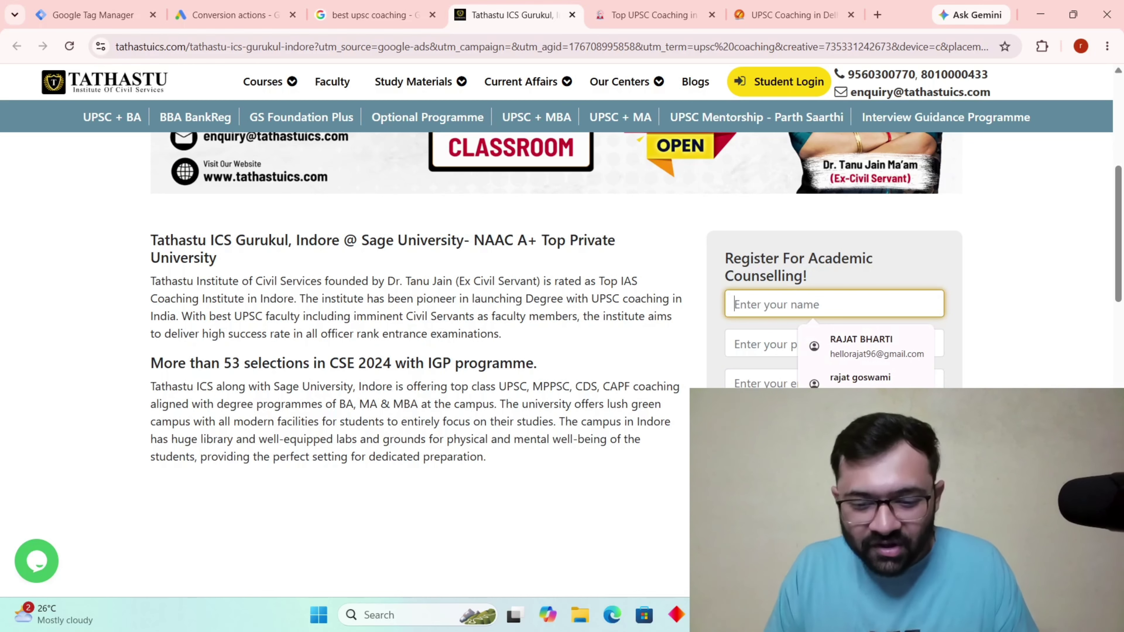
Jot '500 =leads' and '10 = conv' on two lines in Notepad, then return to Chrome.
key(alt+Tab)
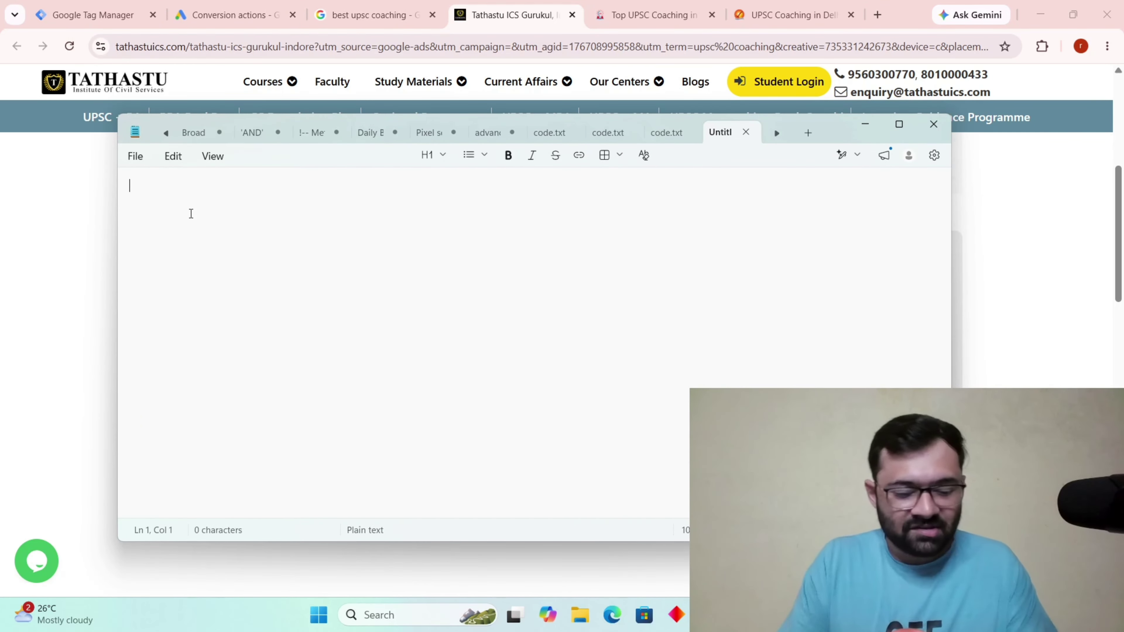
text(500)
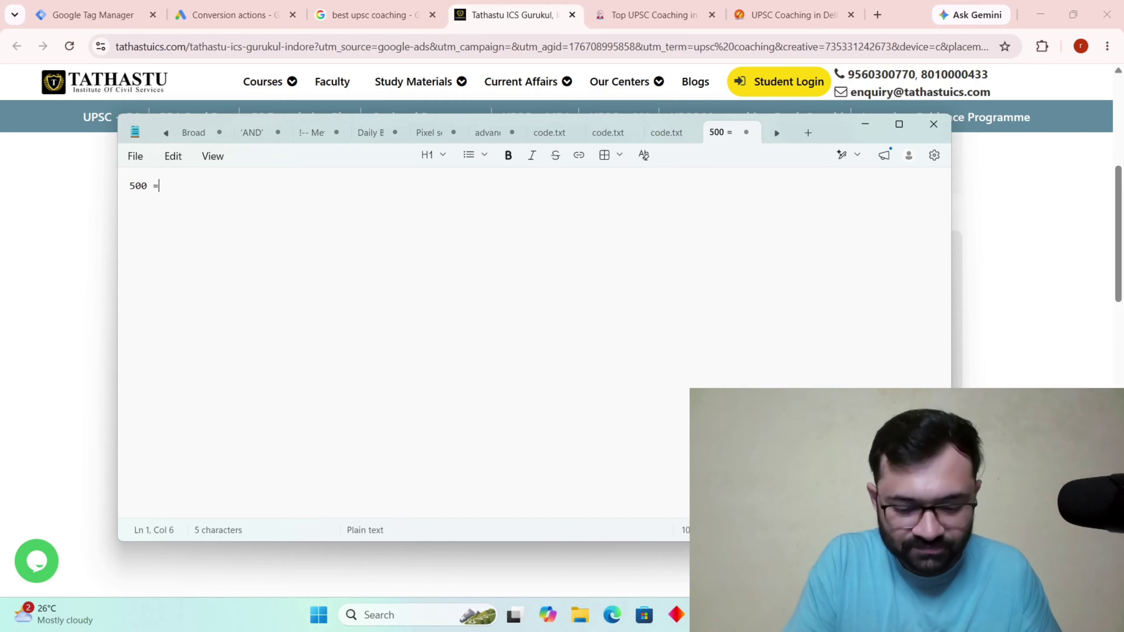
text( =leads)
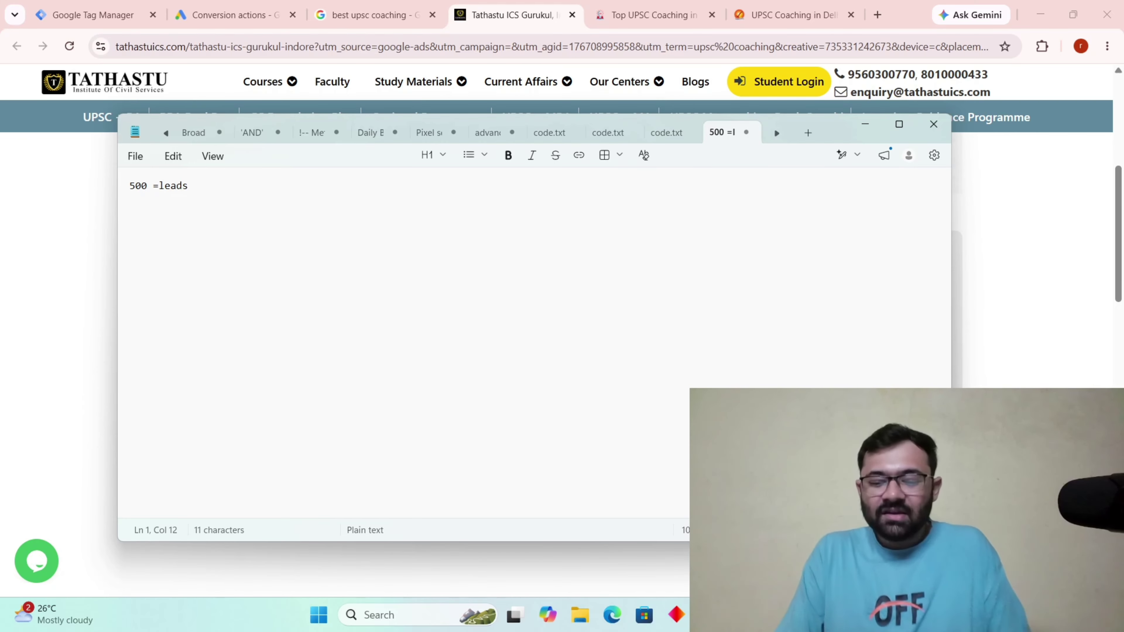
key(Return)
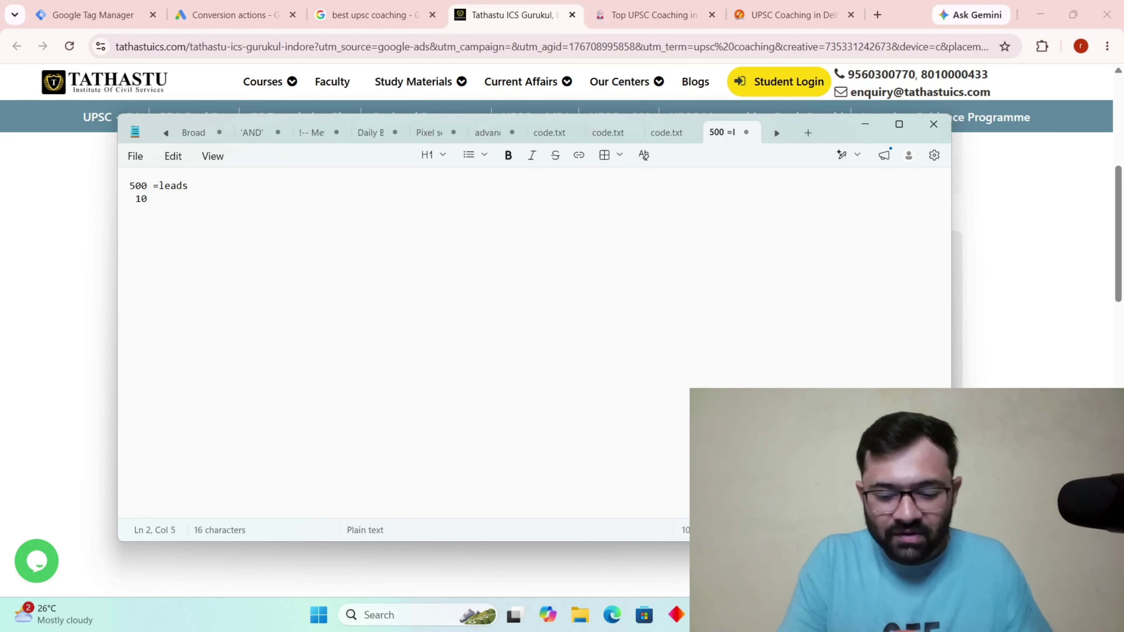
text(10 = convert)
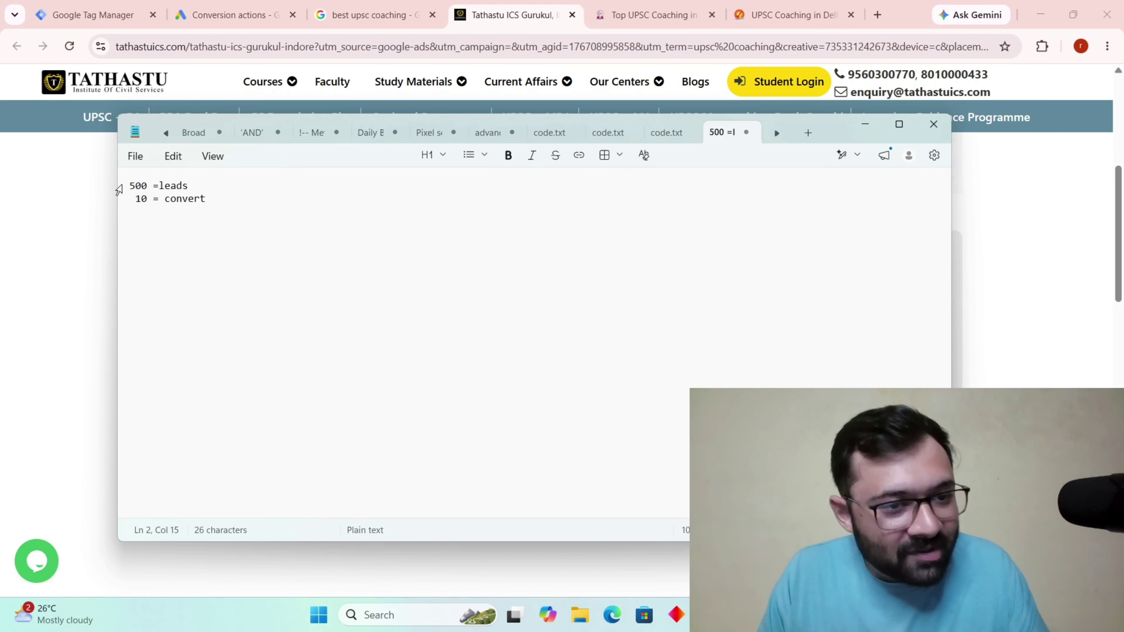
double_click(132, 183)
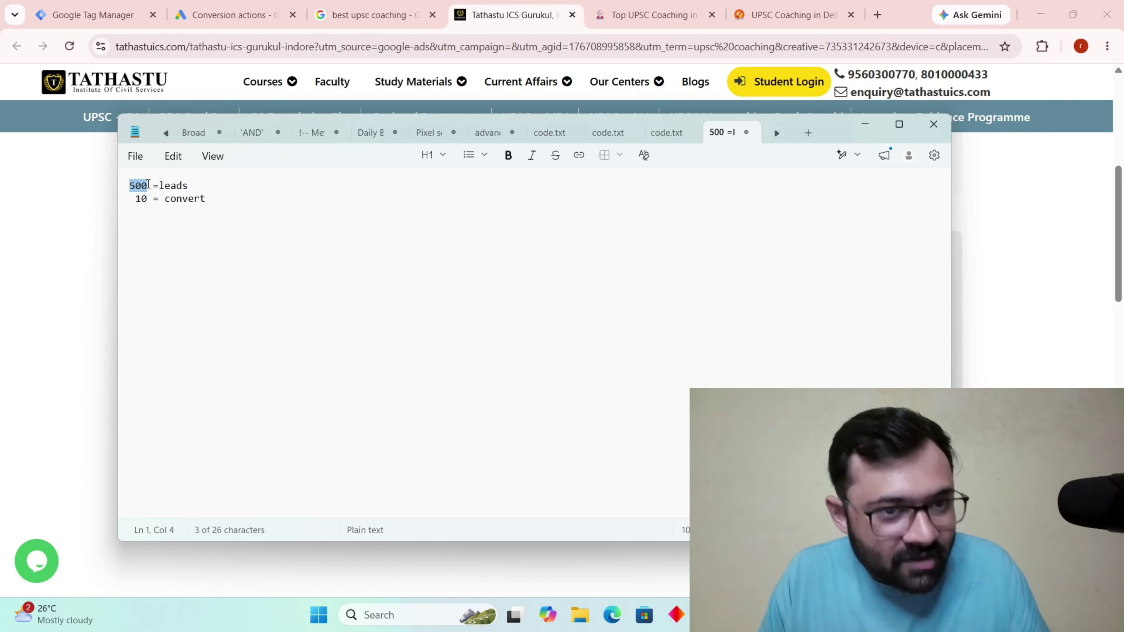
click(387, 14)
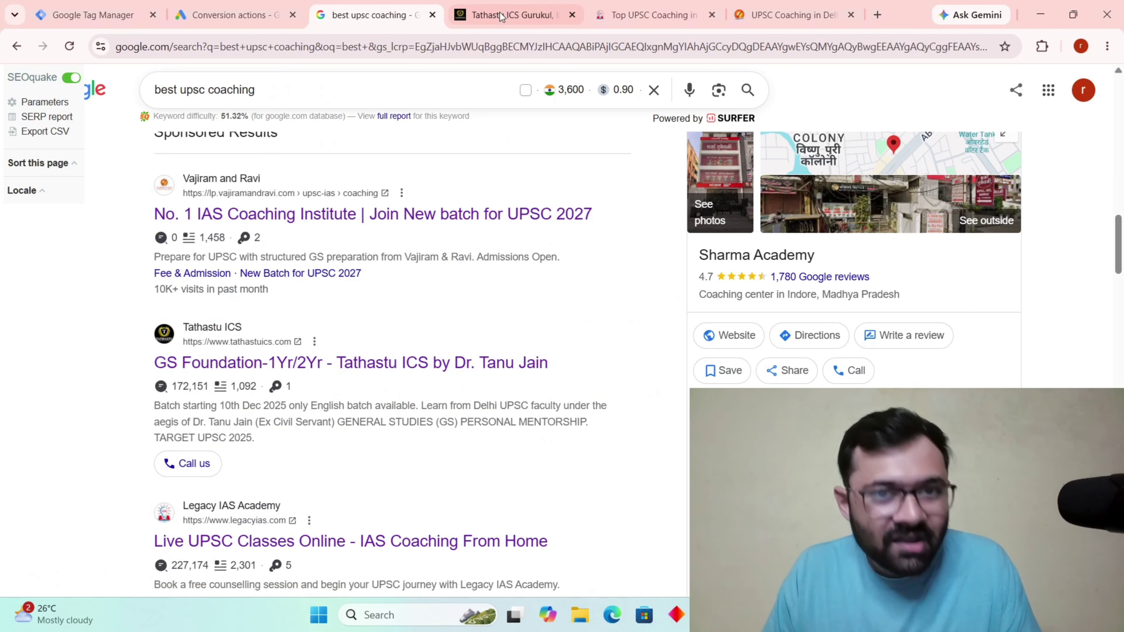
Glance at the Tathastu and Google tabs, then select the 10 conversions figure in Notepad.
click(513, 15)
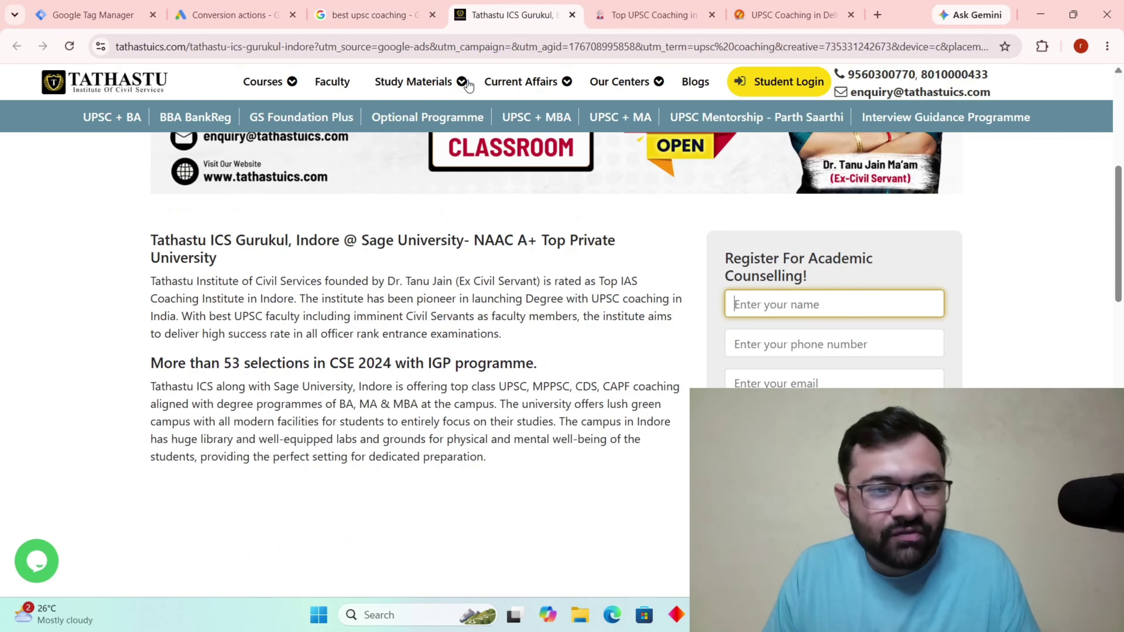
click(400, 13)
key(alt+Tab)
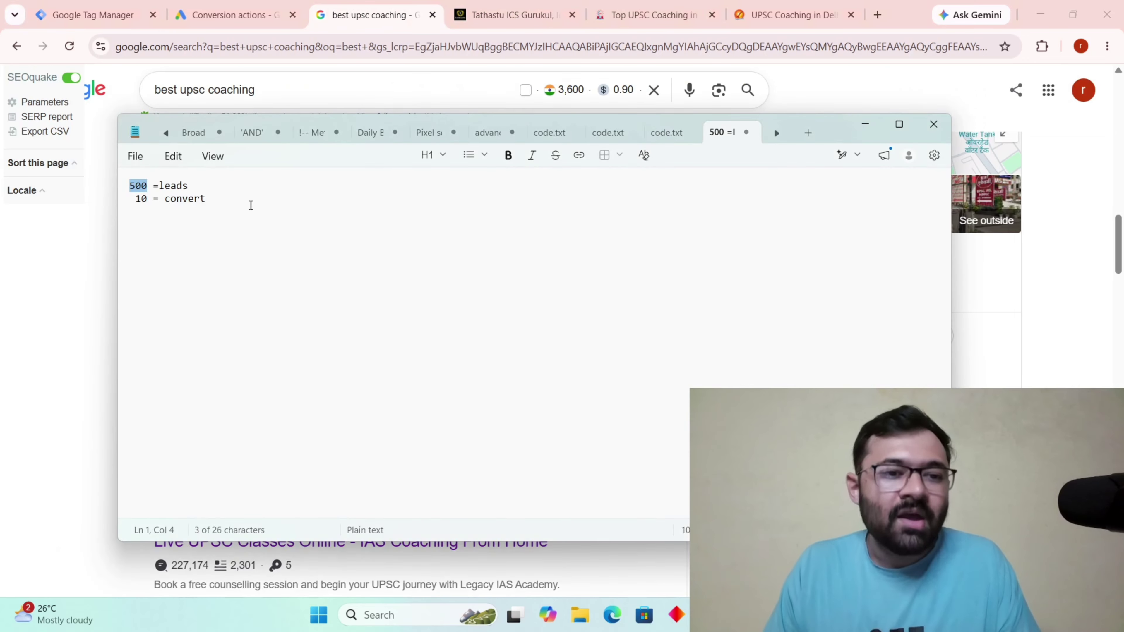
drag(136, 200, 147, 201)
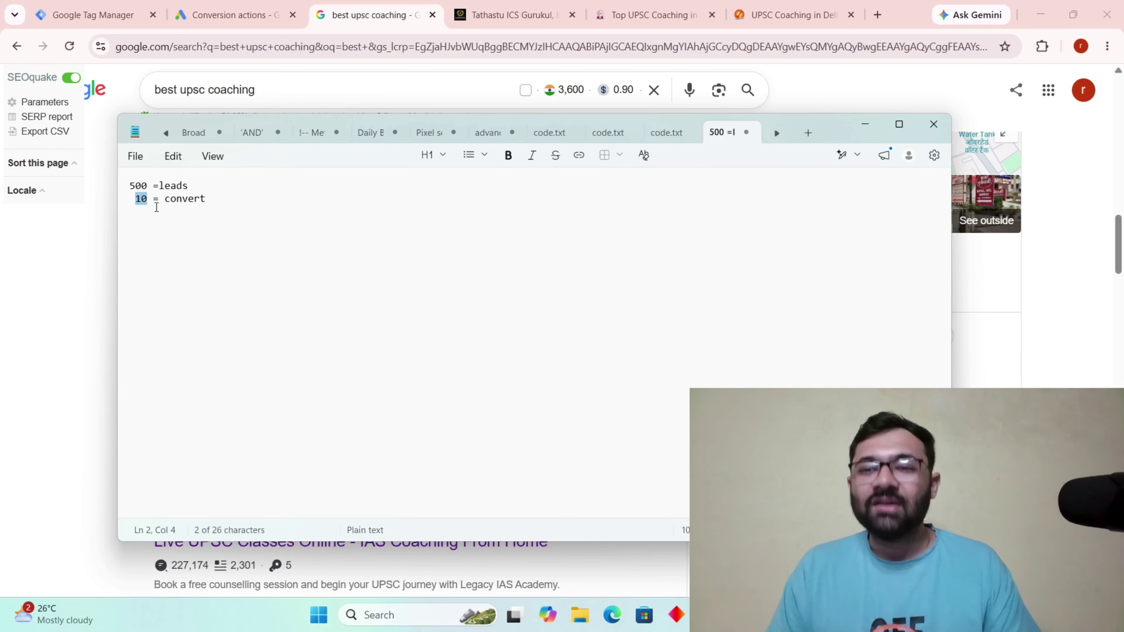
Start a new blank Untitled board at onlineboard.eu/new in a fresh Chrome tab.
click(878, 15)
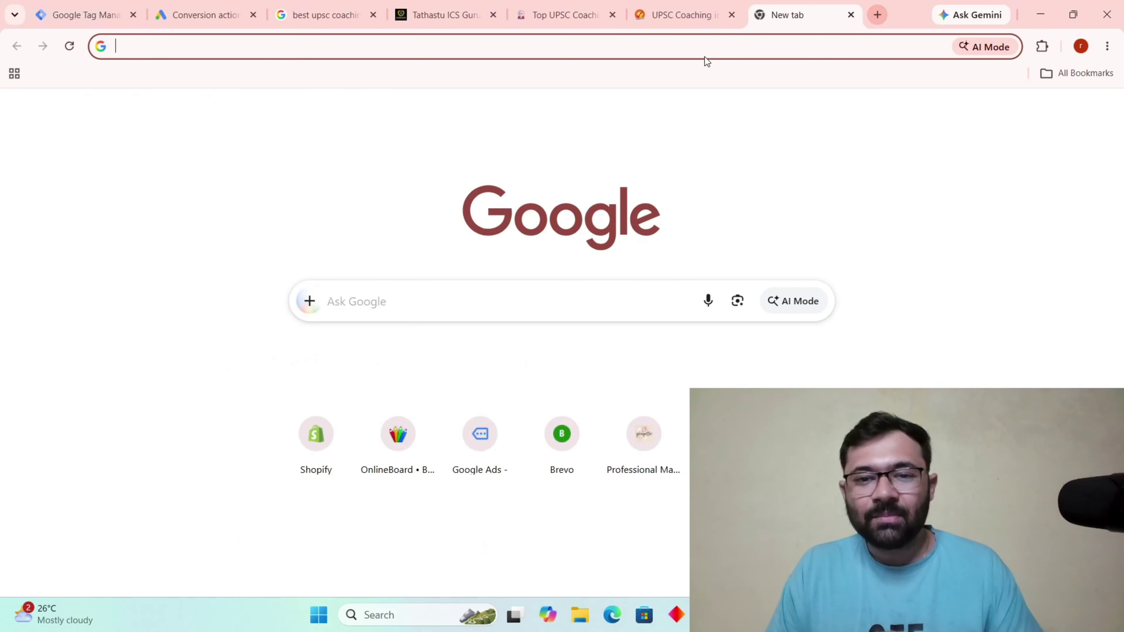
text(onlineboard.eu/new)
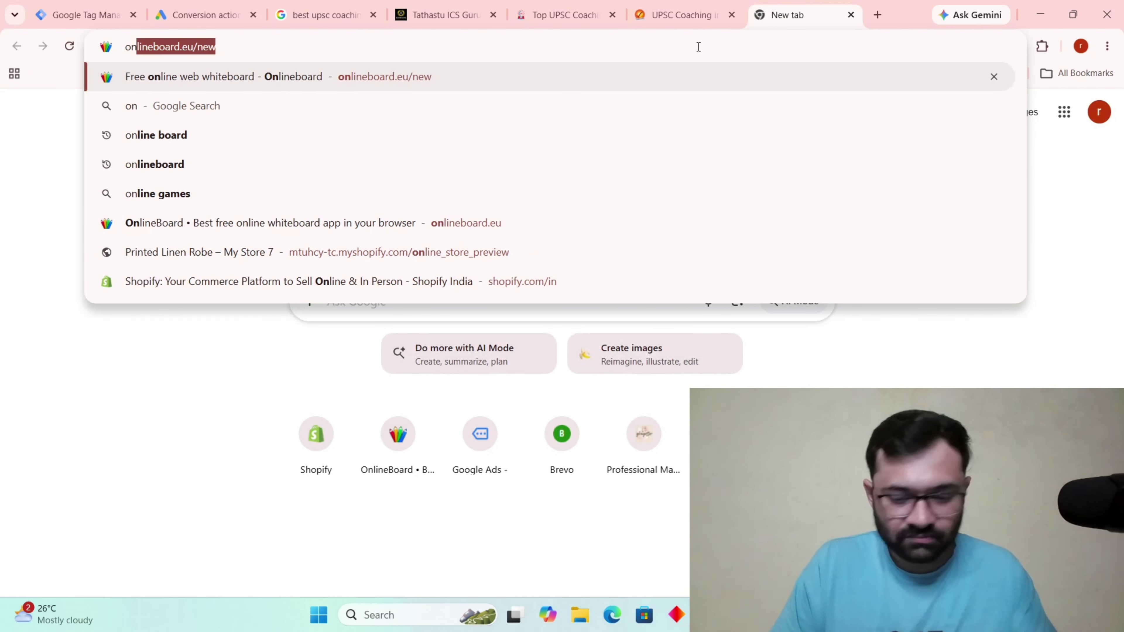
key(Return)
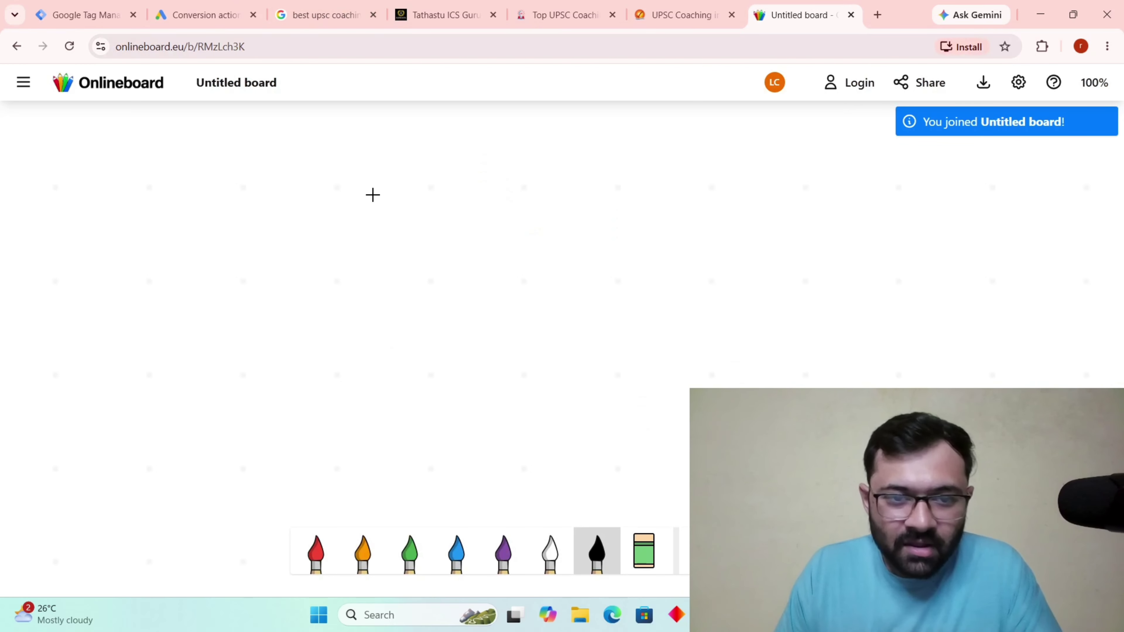
Draw a box labelled LP with 'youtube ad' to its left and an arrow into it.
drag(331, 242, 352, 452)
mouse_move(333, 243)
mouse_down()
mouse_move(511, 249)
mouse_move(524, 442)
mouse_move(353, 456)
mouse_up()
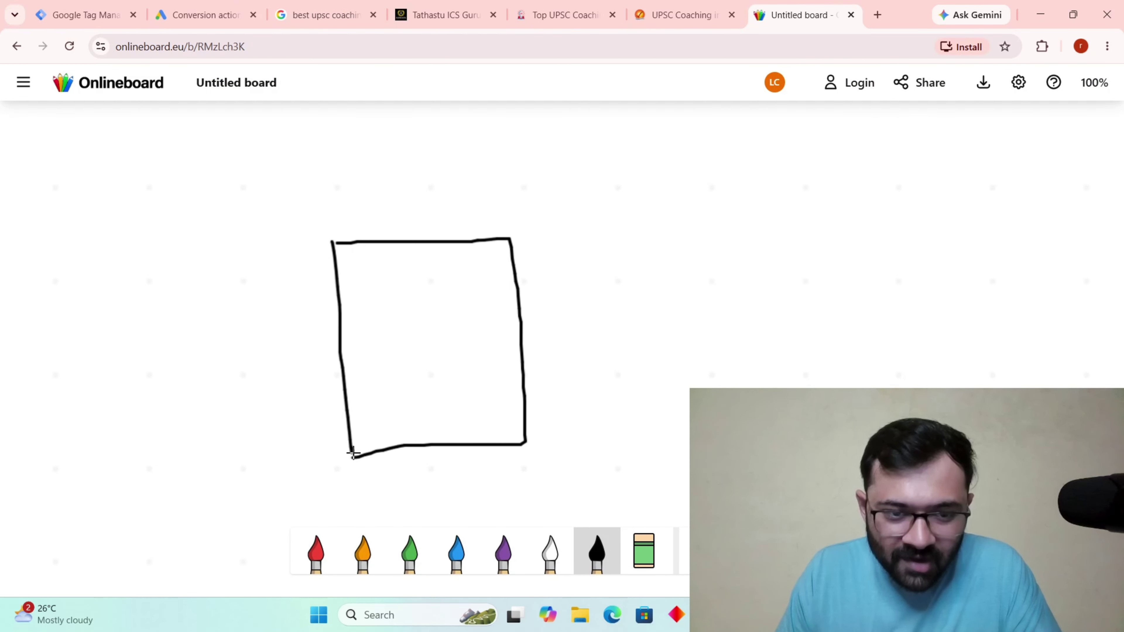
mouse_move(389, 306)
mouse_down()
mouse_move(389, 332)
mouse_move(412, 337)
mouse_up()
drag(427, 298, 427, 325)
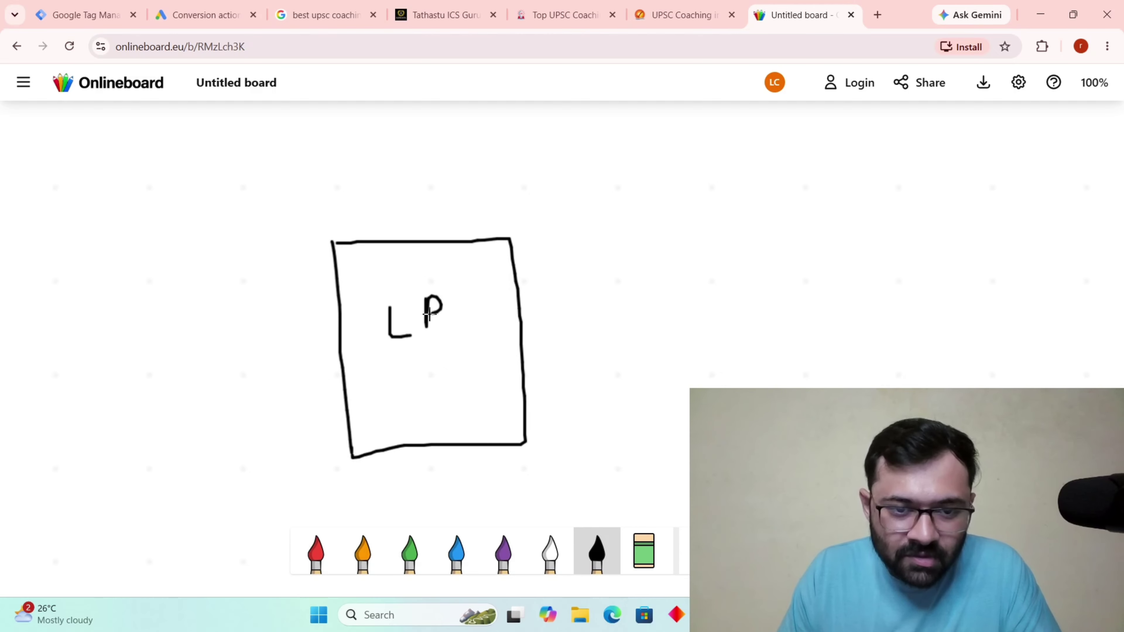
mouse_move(57, 264)
mouse_down()
mouse_move(82, 281)
mouse_move(78, 326)
mouse_up()
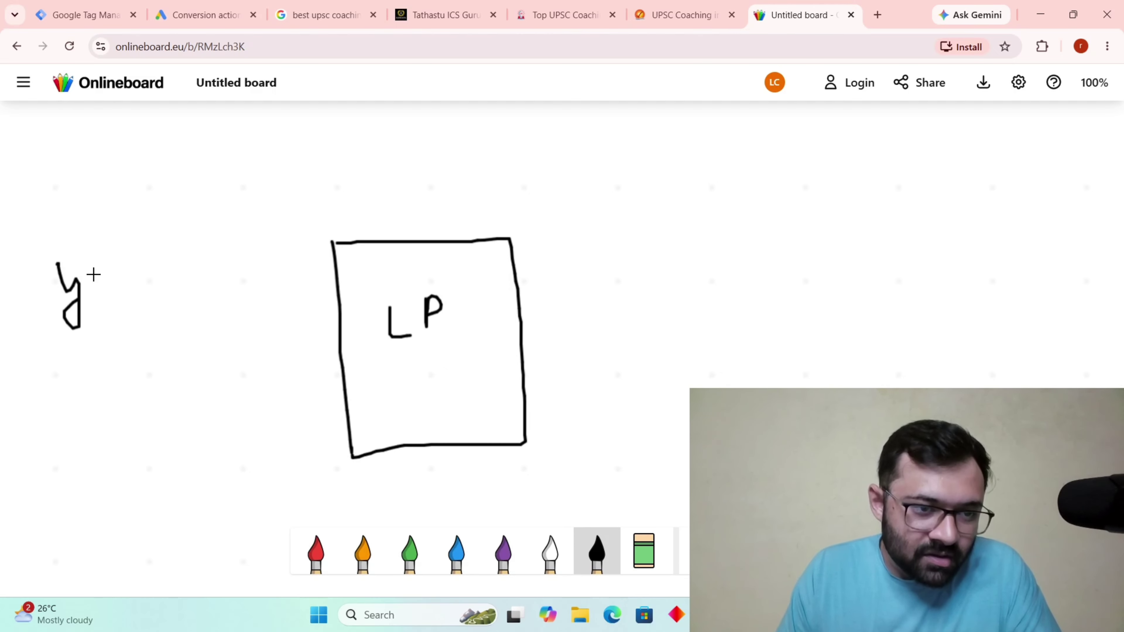
mouse_move(96, 272)
mouse_down()
mouse_move(95, 288)
mouse_move(135, 271)
mouse_move(164, 280)
mouse_up()
mouse_move(164, 267)
mouse_down()
mouse_move(176, 259)
mouse_move(186, 277)
mouse_up()
drag(125, 350, 150, 365)
mouse_move(182, 336)
mouse_down()
mouse_move(172, 349)
mouse_move(193, 345)
mouse_up()
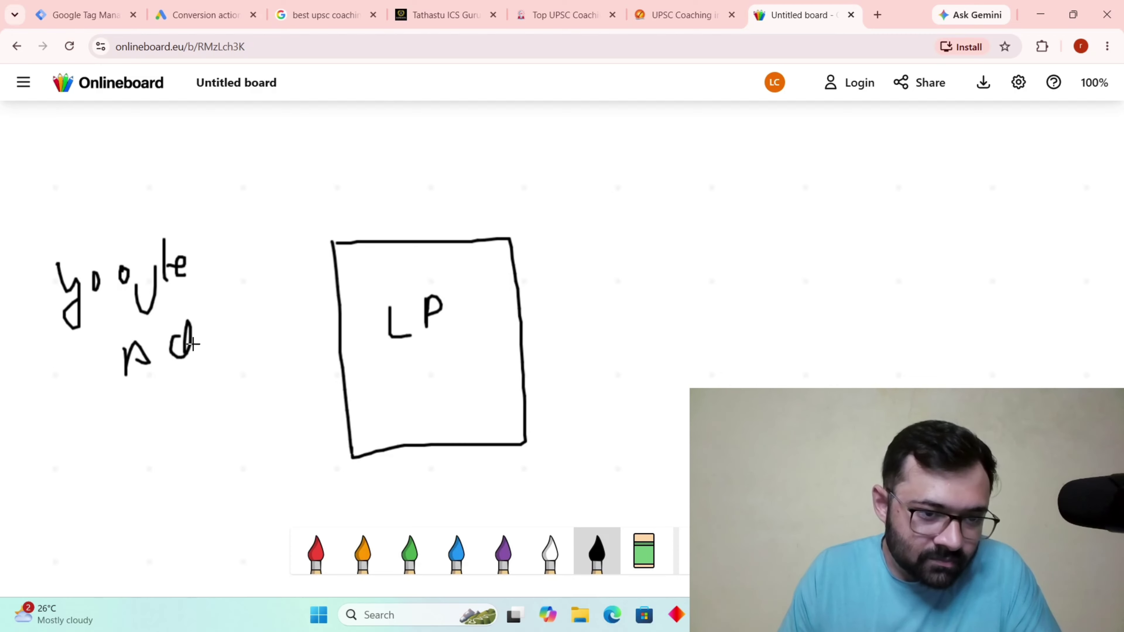
mouse_move(218, 291)
mouse_down()
mouse_move(309, 296)
mouse_move(328, 306)
mouse_move(312, 321)
mouse_up()
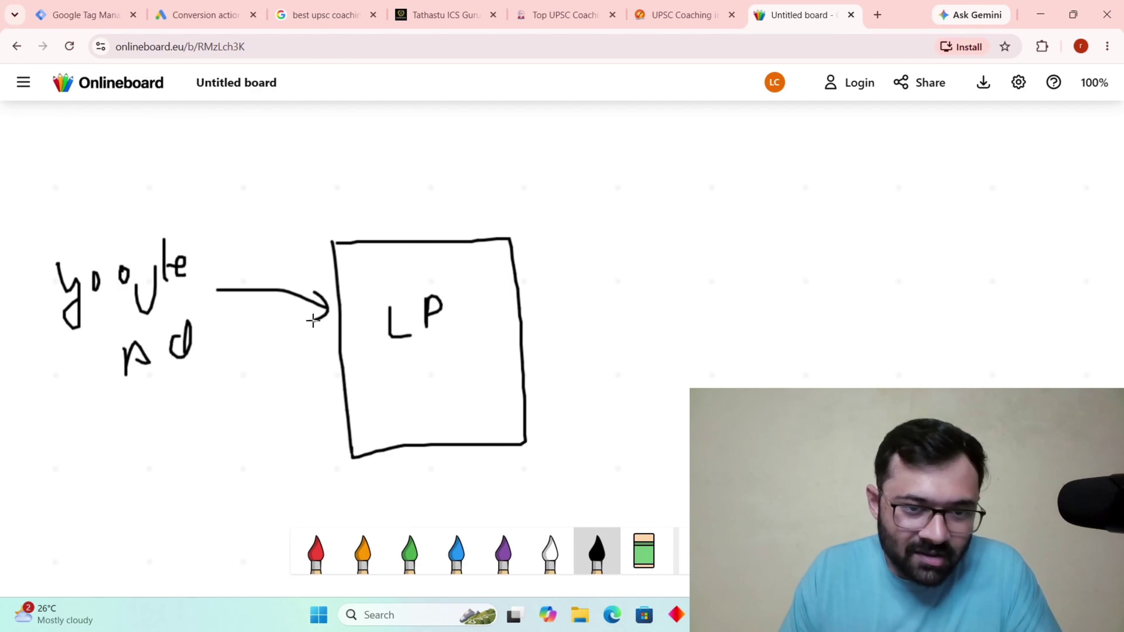
Sketch a form box inside the LP box.
scroll(458, 371, down, 3)
drag(387, 223, 393, 281)
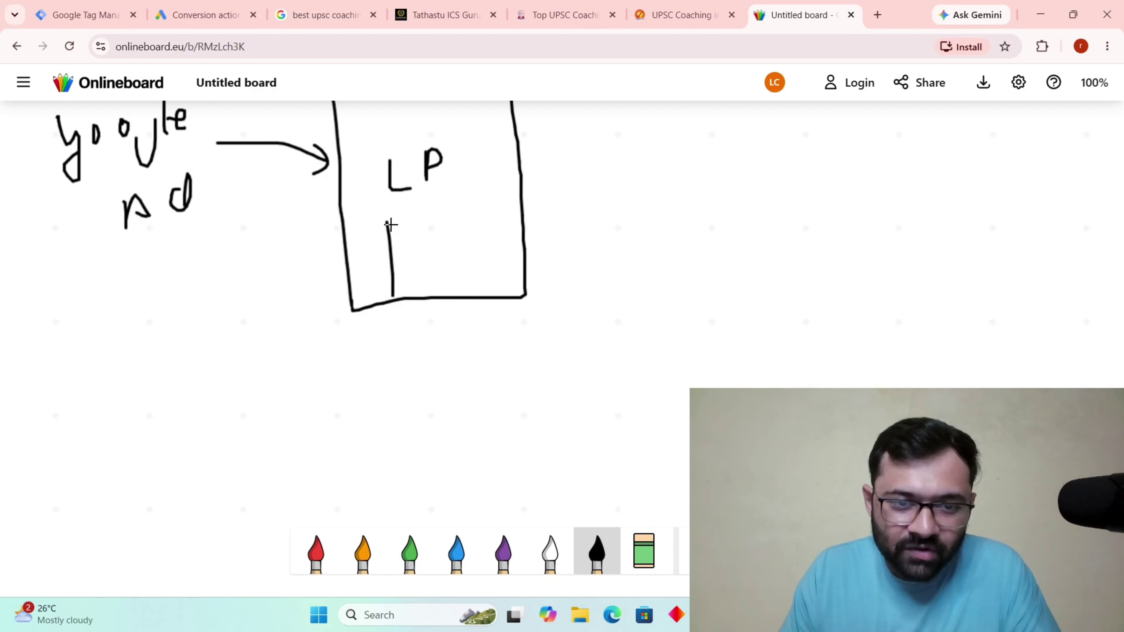
mouse_move(389, 224)
mouse_down()
mouse_move(482, 223)
mouse_move(492, 277)
mouse_move(394, 272)
mouse_move(450, 241)
mouse_move(456, 251)
mouse_up()
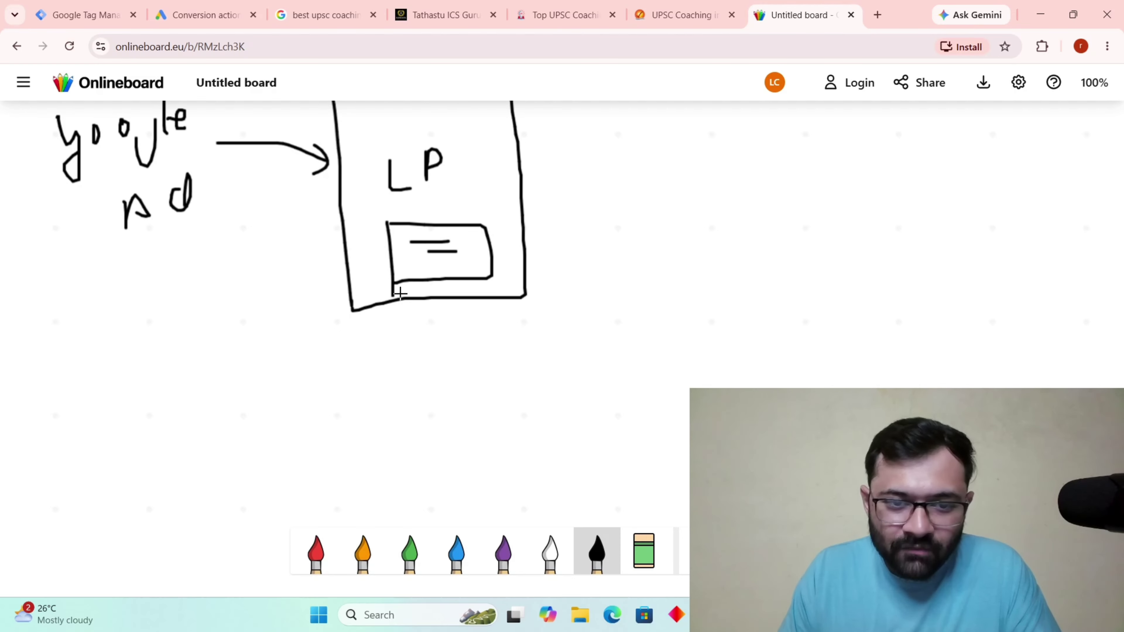
mouse_move(400, 294)
mouse_down()
mouse_move(490, 289)
mouse_move(493, 269)
mouse_up()
scroll(543, 276, up, 3)
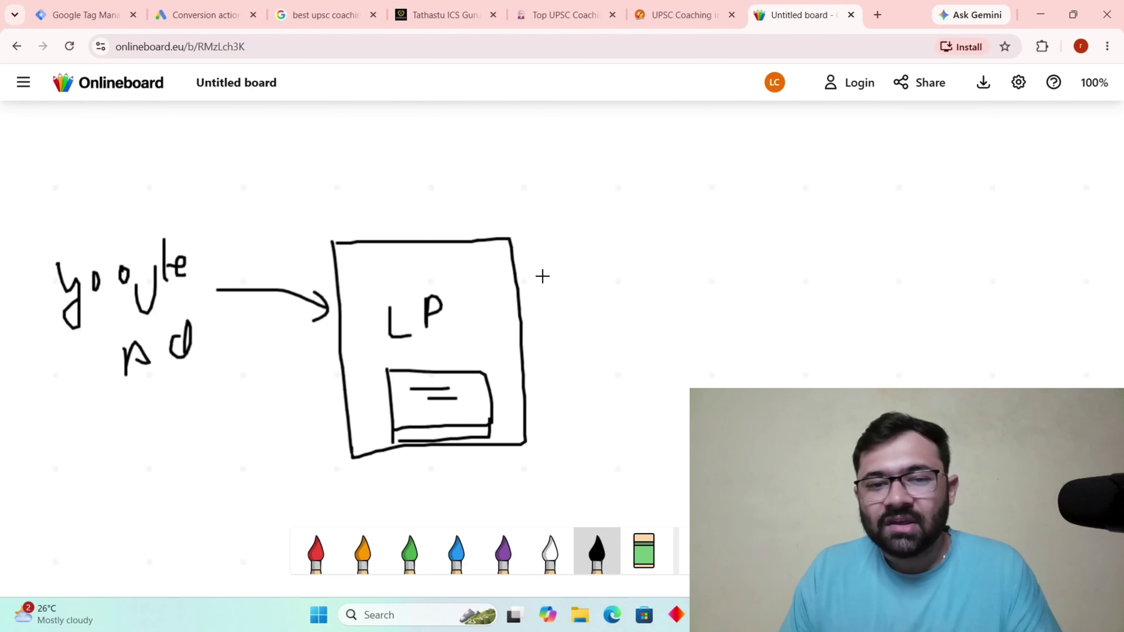
Draw a curved arrow from the LP box to a boxed 500.
mouse_move(487, 343)
mouse_down()
mouse_move(695, 260)
mouse_move(703, 285)
mouse_up()
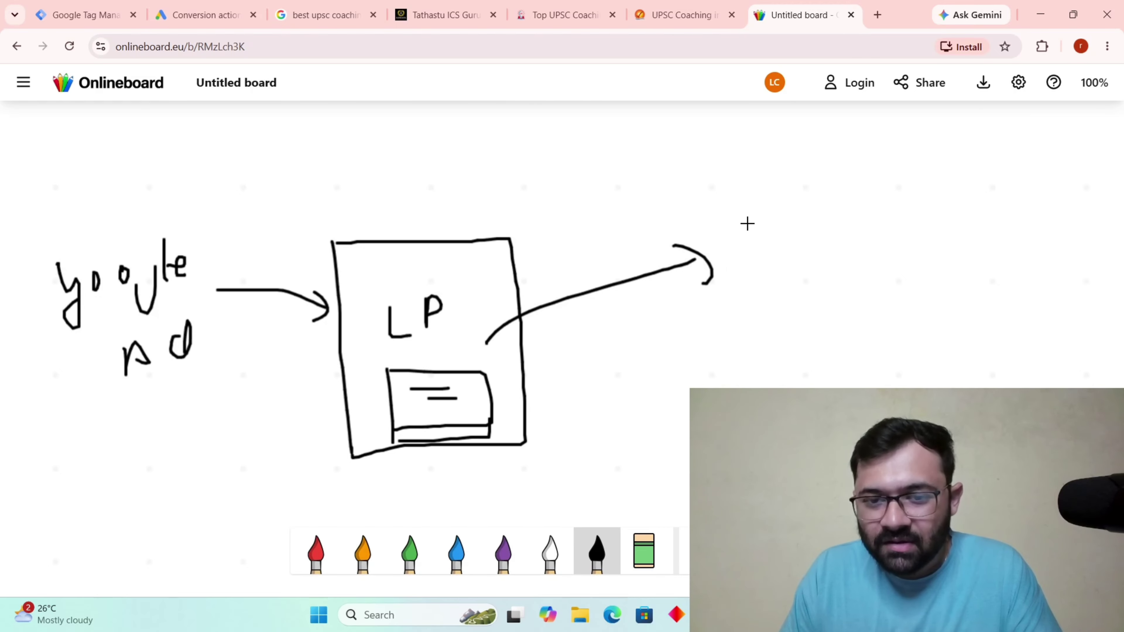
mouse_move(745, 224)
mouse_down()
mouse_move(752, 266)
mouse_move(732, 294)
mouse_up()
mouse_move(748, 222)
mouse_down()
mouse_move(735, 226)
mouse_move(832, 214)
mouse_up()
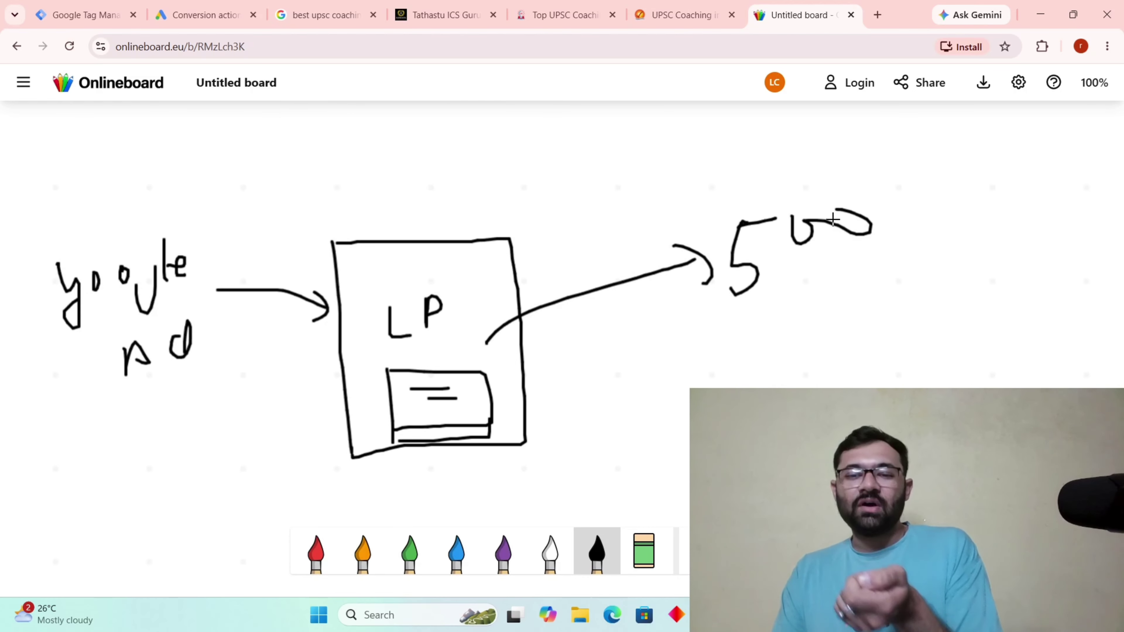
scroll(778, 249, down, 3)
scroll(875, 181, up, 3)
mouse_move(874, 181)
mouse_down()
mouse_move(801, 176)
mouse_move(710, 199)
mouse_move(783, 354)
mouse_move(892, 253)
mouse_move(881, 179)
mouse_up()
scroll(832, 325, down, 3)
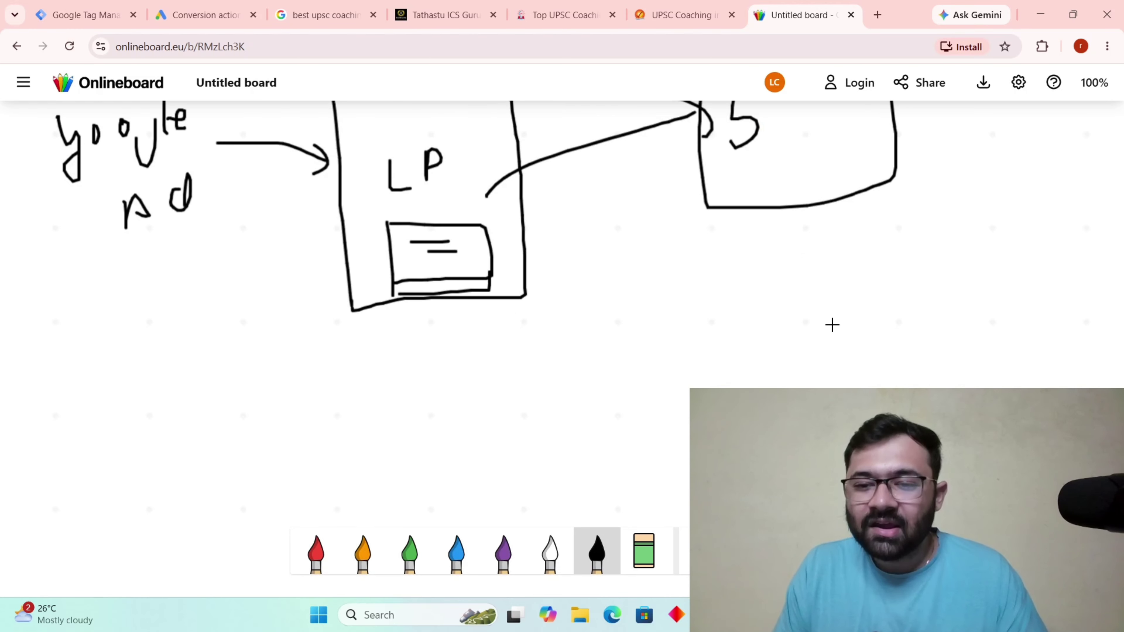
Draw a downward arrow to a boxed CRM, with another arrow below it.
mouse_move(783, 192)
mouse_down()
mouse_move(811, 295)
mouse_move(827, 286)
mouse_up()
mouse_move(794, 367)
mouse_down()
mouse_move(796, 389)
mouse_move(830, 339)
mouse_move(836, 383)
mouse_up()
drag(854, 346, 887, 366)
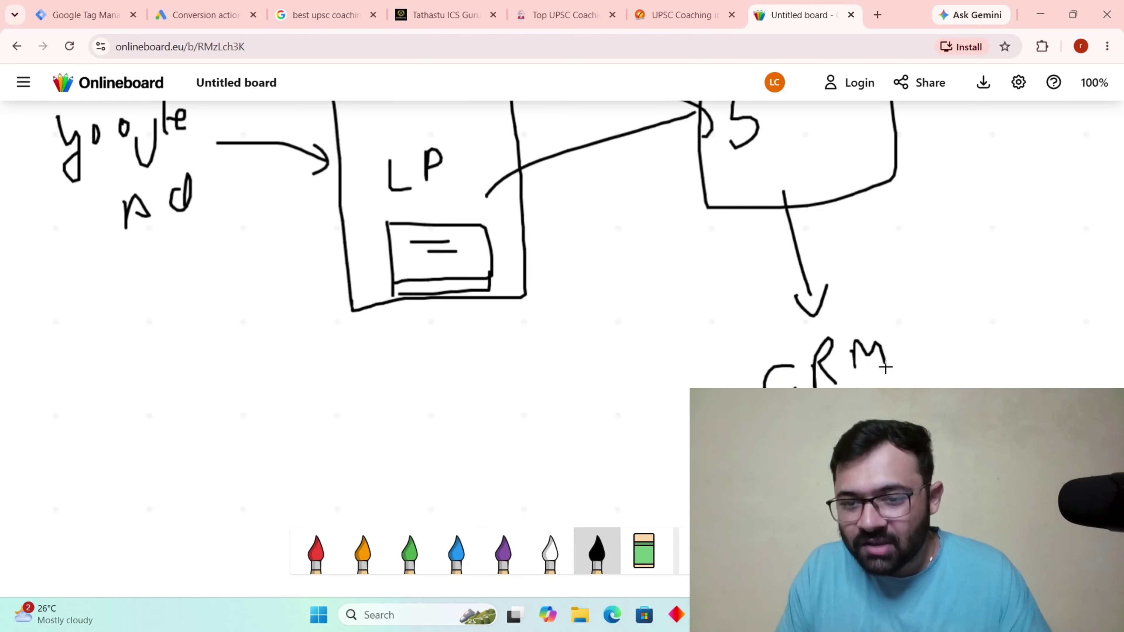
mouse_move(899, 322)
mouse_down()
mouse_move(770, 329)
mouse_move(755, 390)
mouse_up()
drag(915, 377, 907, 334)
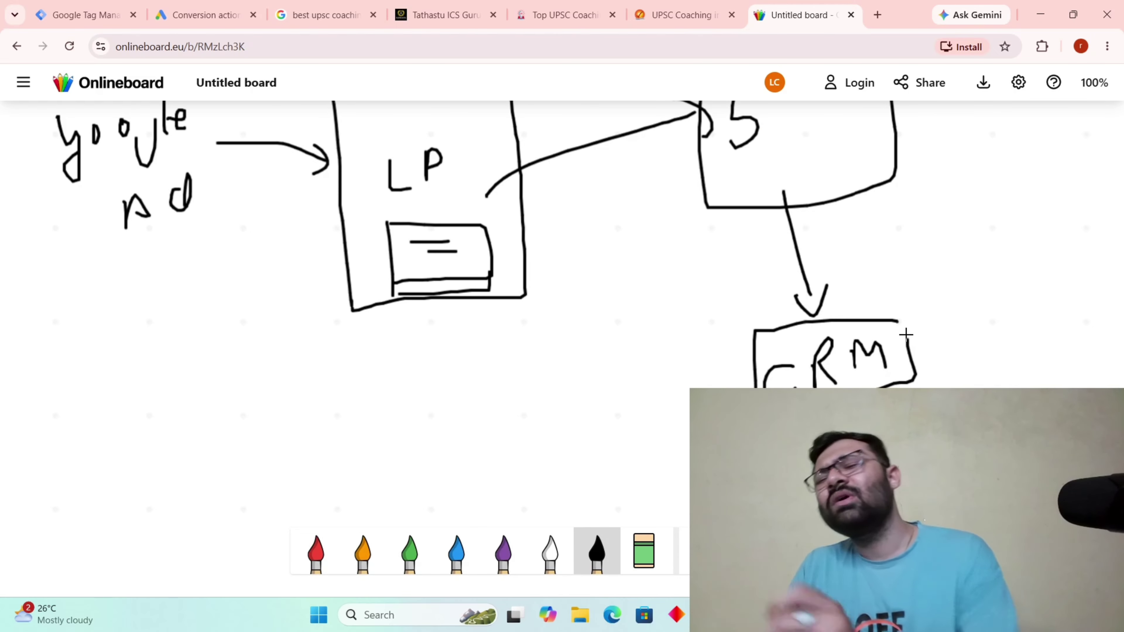
scroll(776, 326, down, 3)
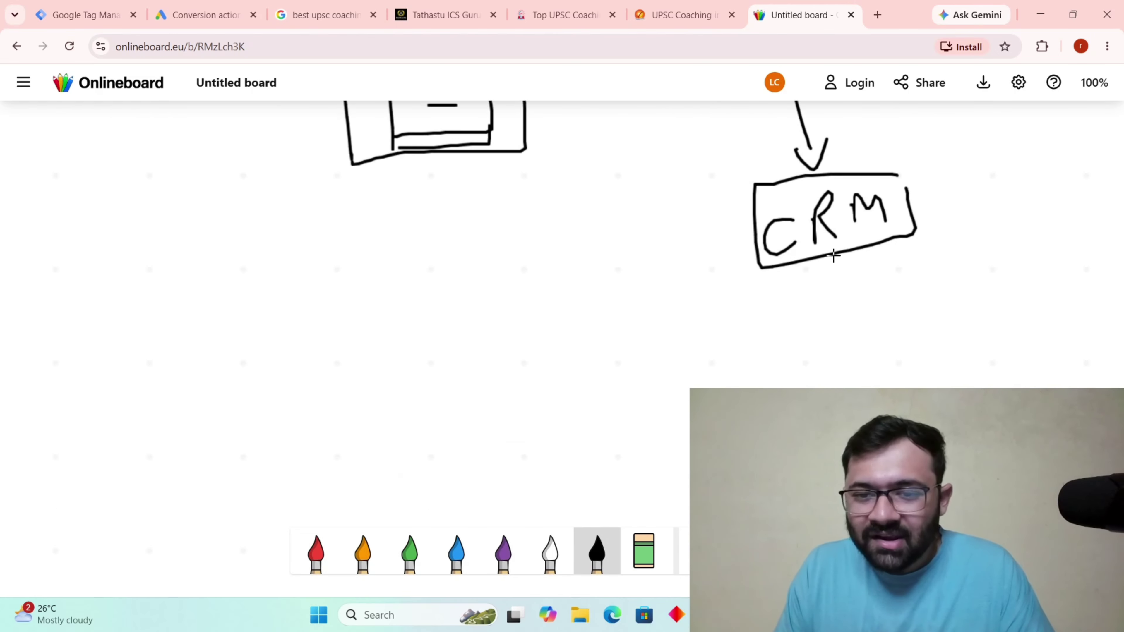
mouse_move(834, 256)
mouse_down()
mouse_move(824, 361)
mouse_move(854, 351)
mouse_up()
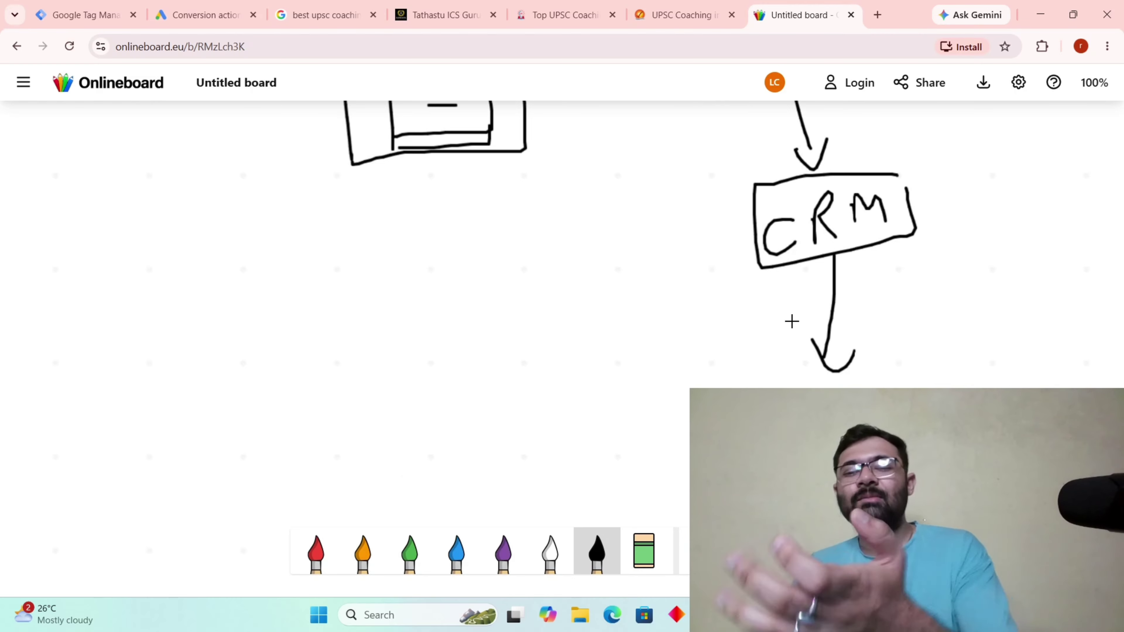
scroll(791, 322, down, 3)
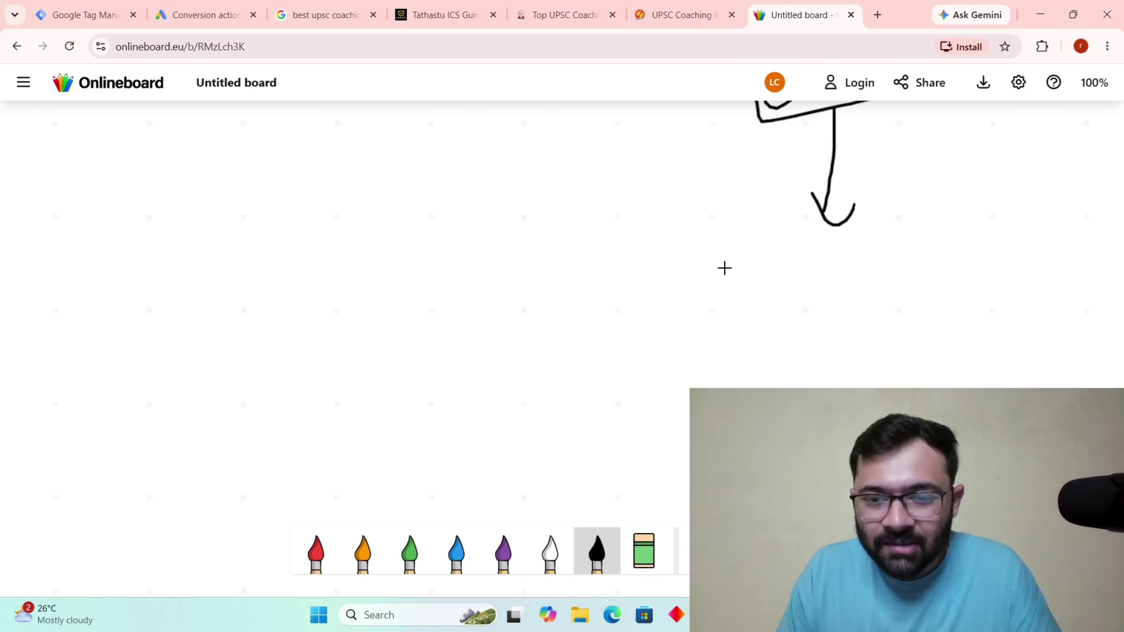
Write 500 below the CRM arrow with the black pen.
mouse_move(726, 276)
mouse_down()
mouse_move(700, 280)
mouse_move(711, 330)
mouse_up()
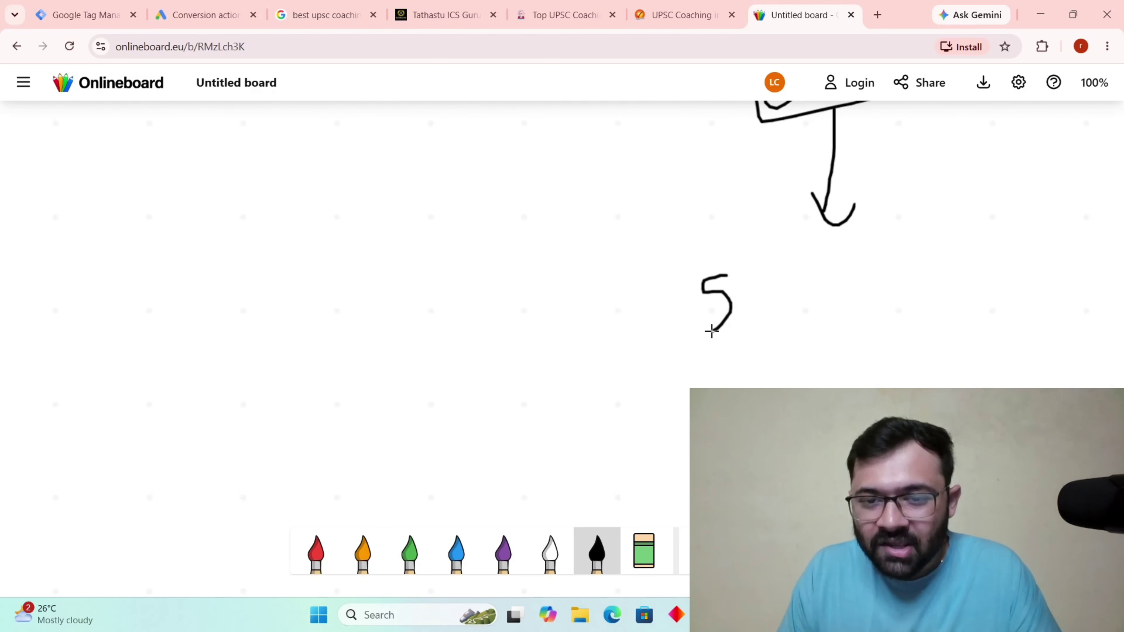
mouse_move(762, 287)
mouse_down()
mouse_move(758, 317)
mouse_move(786, 304)
mouse_move(778, 284)
mouse_up()
mouse_move(759, 341)
mouse_down()
mouse_move(777, 374)
mouse_move(792, 364)
mouse_up()
scroll(812, 315, down, 2)
Write CALL below 500 and draw a box around it.
mouse_move(806, 277)
mouse_down()
mouse_move(788, 335)
mouse_move(816, 338)
mouse_up()
mouse_move(830, 336)
mouse_down()
mouse_move(832, 299)
mouse_move(857, 328)
mouse_move(831, 321)
mouse_up()
mouse_move(866, 290)
mouse_down()
mouse_move(864, 333)
mouse_move(925, 317)
mouse_up()
mouse_move(926, 275)
mouse_down()
mouse_move(773, 262)
mouse_move(740, 347)
mouse_move(944, 352)
mouse_move(925, 277)
mouse_up()
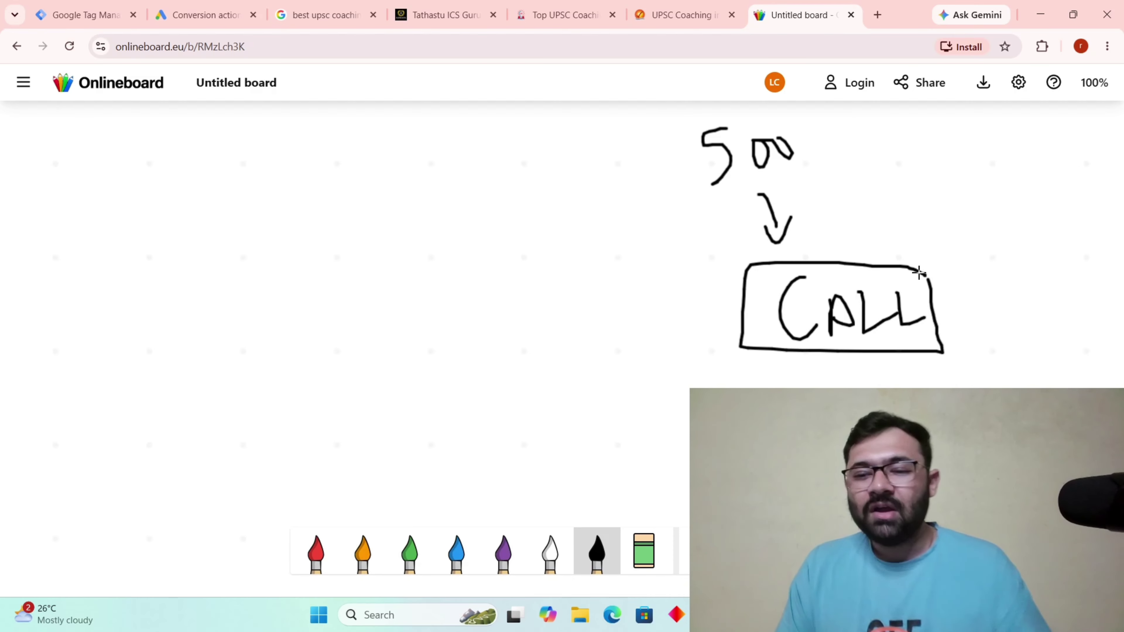
scroll(912, 271, down, 3)
Draw an arrow down from the CALL box to a boxed 10.
mouse_move(833, 198)
mouse_down()
mouse_move(859, 257)
mouse_move(931, 237)
mouse_up()
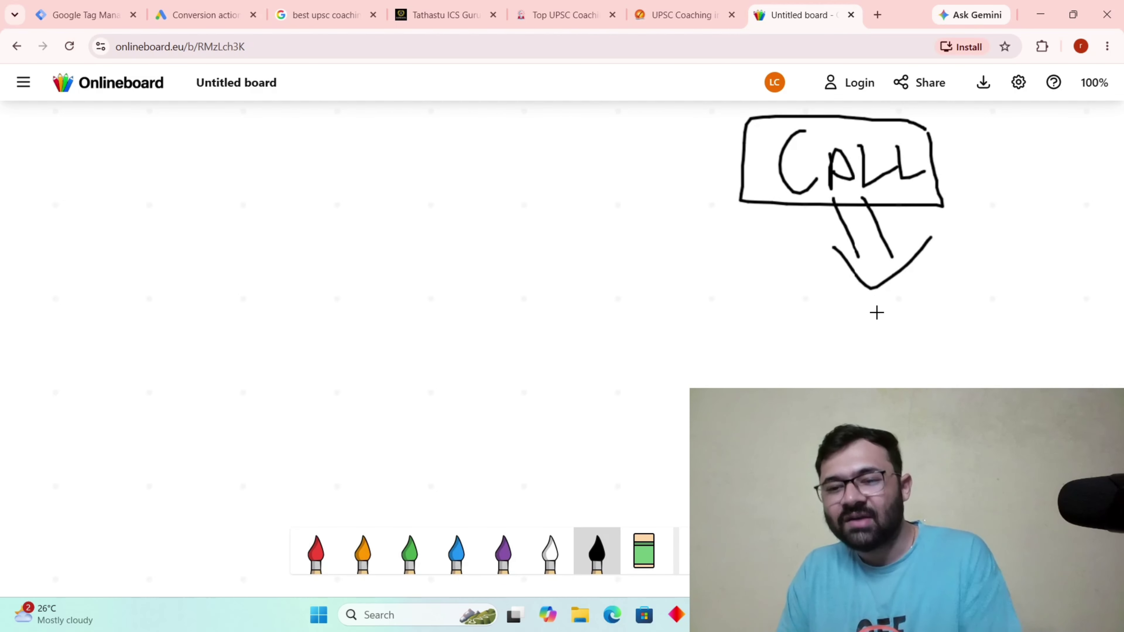
mouse_move(785, 329)
mouse_down()
mouse_move(792, 359)
mouse_move(840, 326)
mouse_move(810, 320)
mouse_move(758, 372)
mouse_move(881, 372)
mouse_move(883, 309)
mouse_move(830, 309)
mouse_up()
drag(801, 381, 819, 420)
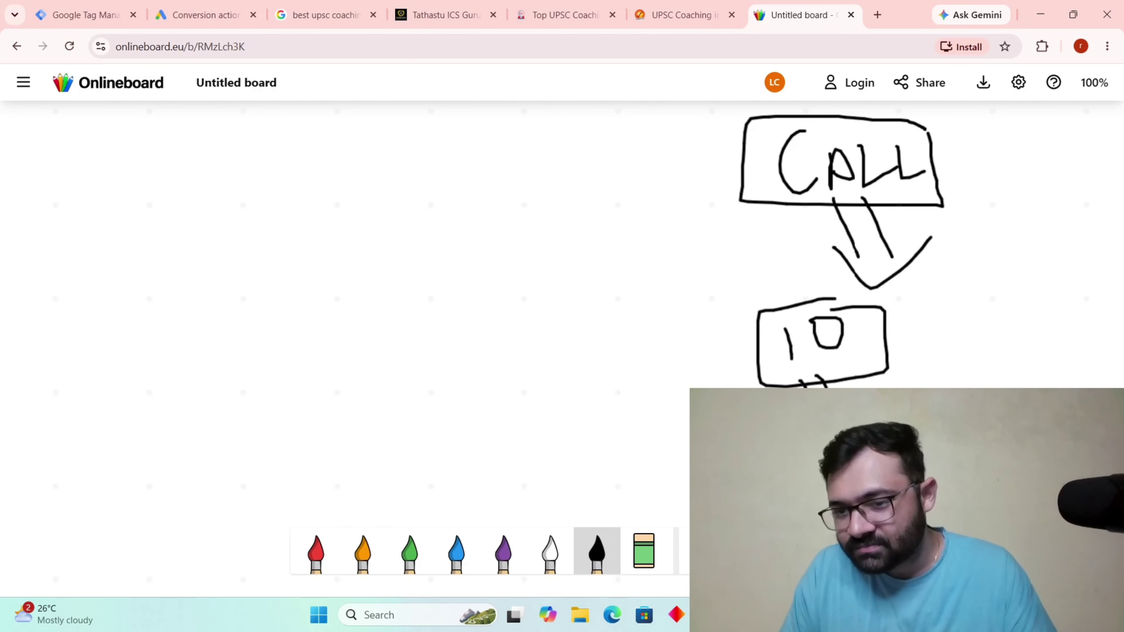
scroll(841, 248, up, 3)
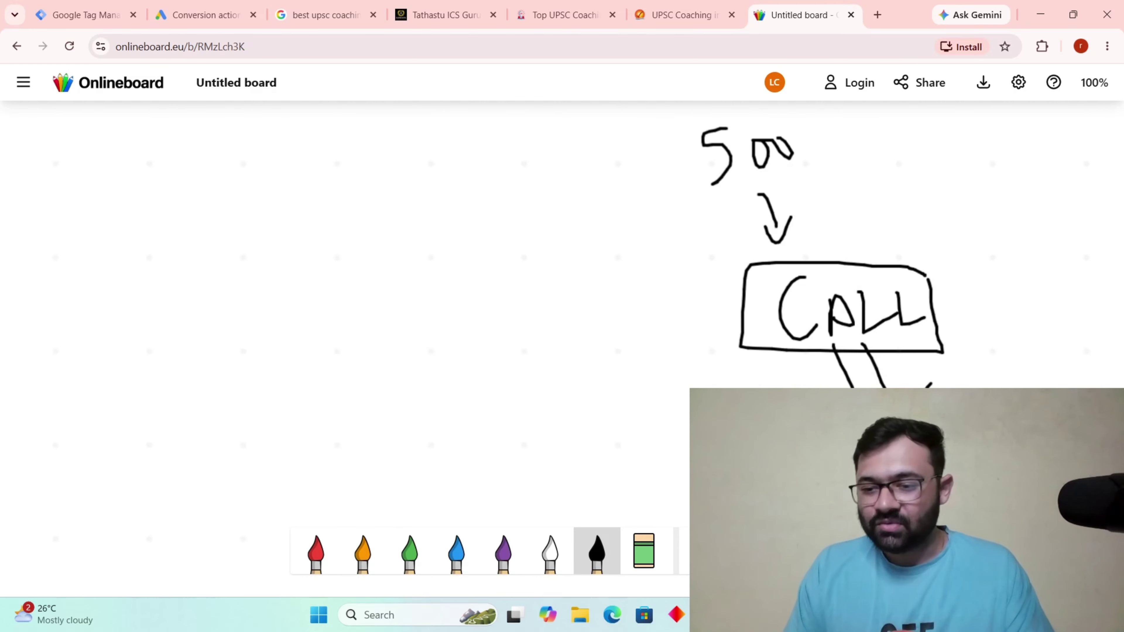
Draw a long curve from the 10 box back up to the youtube ad sketch.
scroll(796, 379, down, 3)
scroll(753, 353, up, 8)
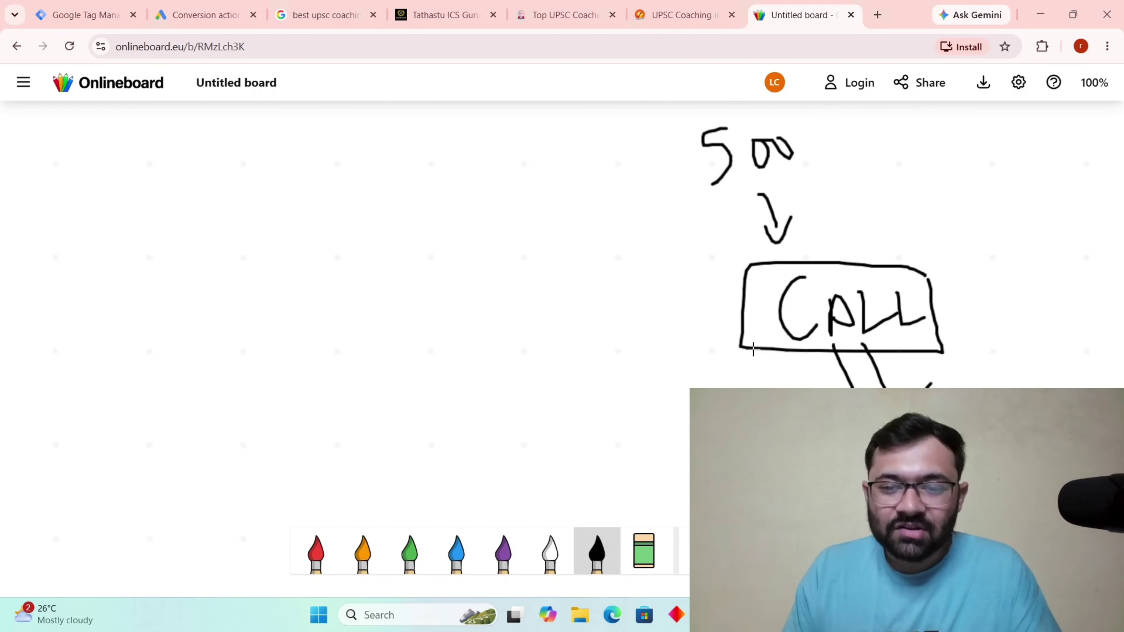
scroll(500, 304, up, 3)
scroll(501, 327, down, 8)
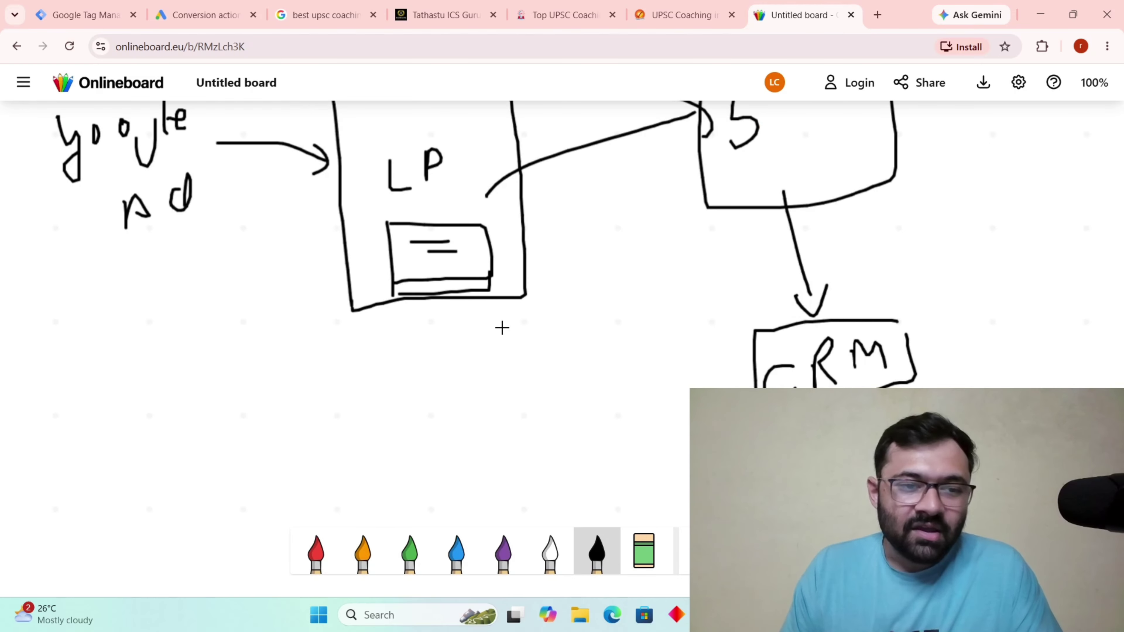
drag(770, 436, 439, 356)
scroll(440, 354, up, 5)
scroll(443, 373, down, 6)
scroll(449, 310, up, 5)
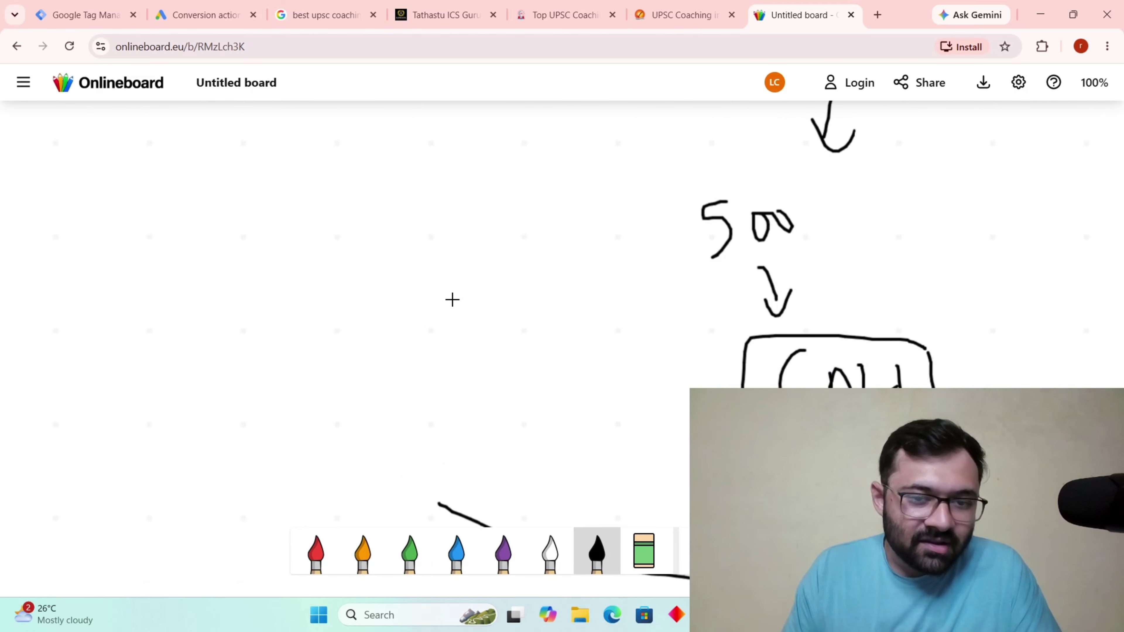
mouse_move(424, 489)
mouse_down()
mouse_move(354, 374)
mouse_move(343, 326)
mouse_up()
scroll(364, 449, up, 6)
scroll(358, 430, down, 5)
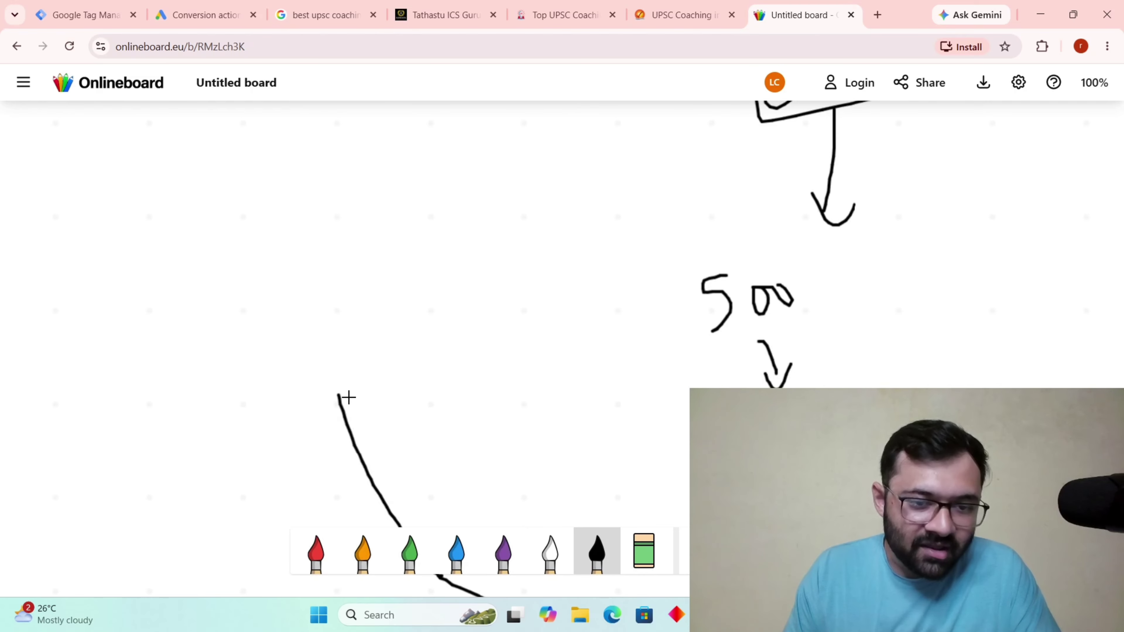
mouse_move(338, 397)
mouse_down()
mouse_move(319, 284)
mouse_move(322, 198)
mouse_up()
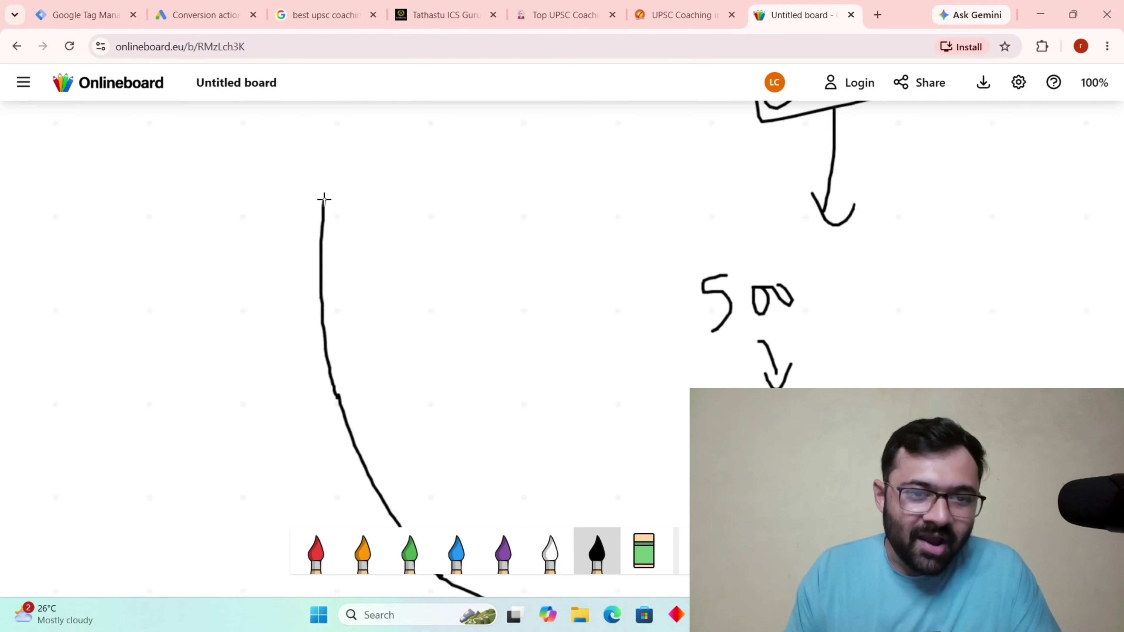
scroll(333, 274, up, 5)
mouse_move(324, 418)
mouse_down()
mouse_move(339, 314)
mouse_move(362, 258)
mouse_move(197, 177)
mouse_move(242, 164)
mouse_up()
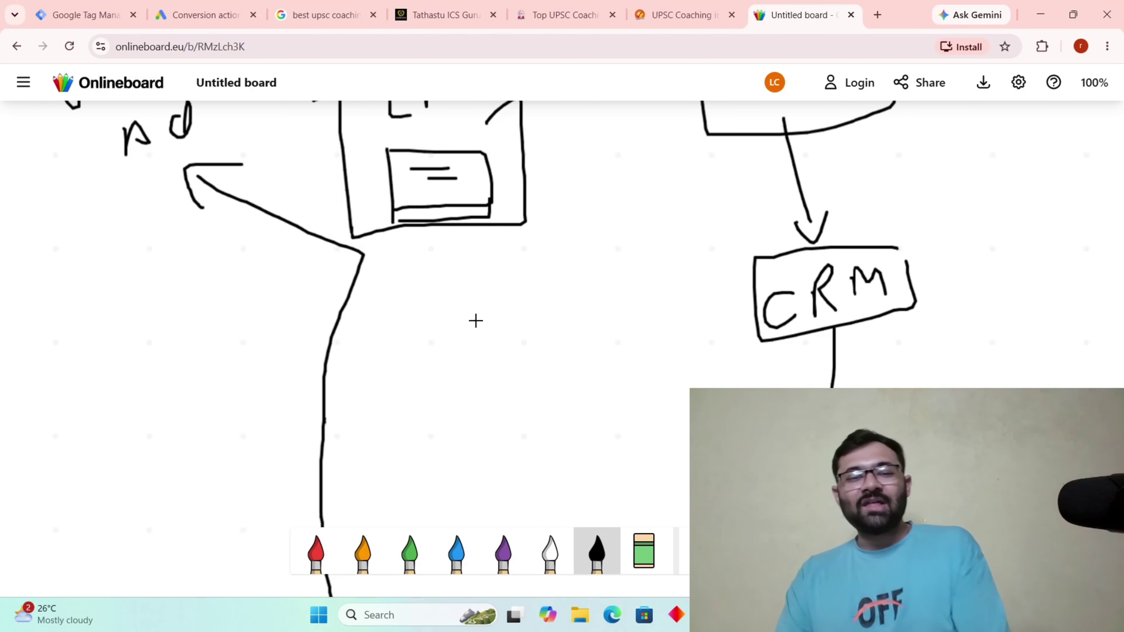
Write '10 =>' on the left side of the board.
scroll(476, 320, down, 10)
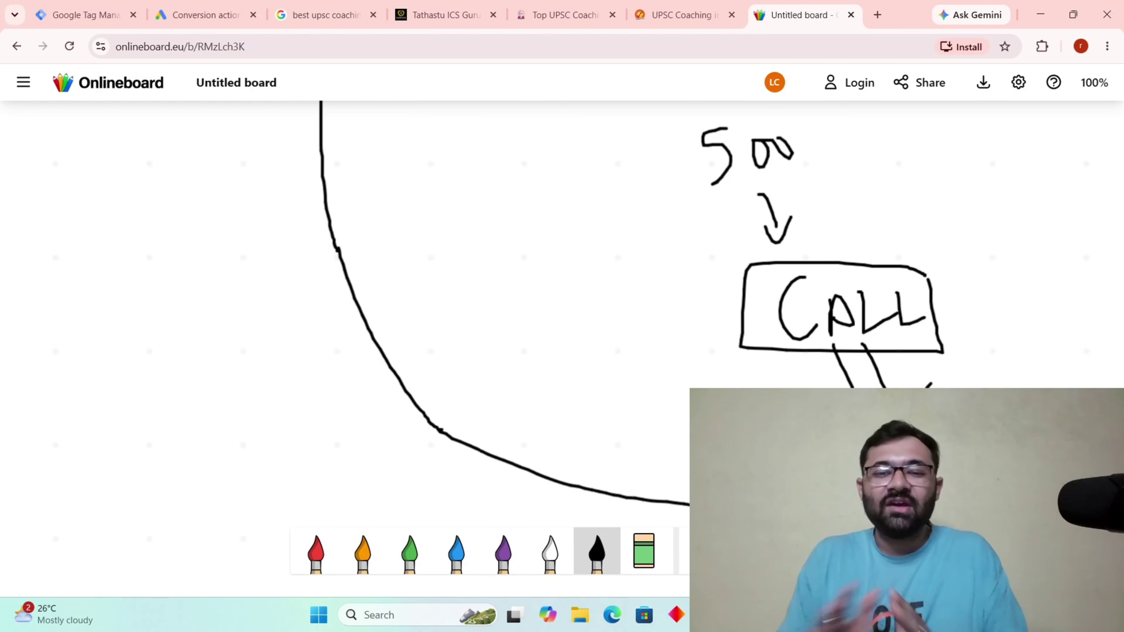
scroll(498, 467, down, 5)
drag(192, 322, 205, 377)
mouse_move(231, 327)
mouse_down()
mouse_move(238, 352)
mouse_move(225, 346)
mouse_up()
drag(326, 313, 341, 312)
drag(302, 345, 351, 337)
drag(349, 303, 357, 352)
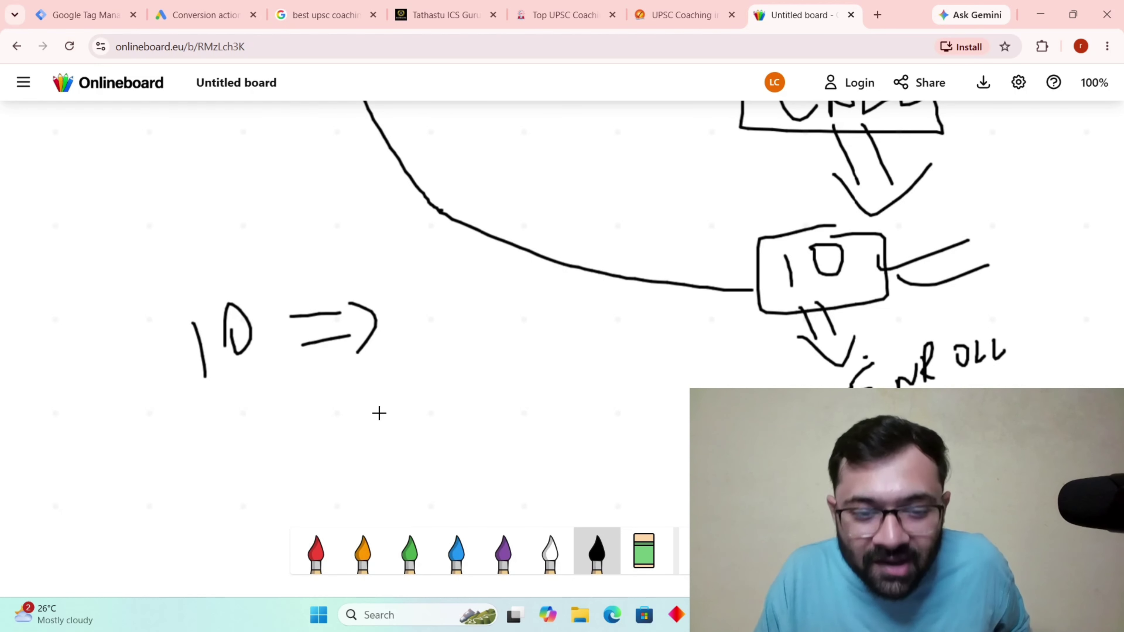
Write 'Wel' and a circled 'OFFLINE' beneath the '10 =>' note.
mouse_move(380, 405)
mouse_down()
mouse_move(438, 387)
mouse_move(481, 411)
mouse_up()
drag(487, 372, 497, 409)
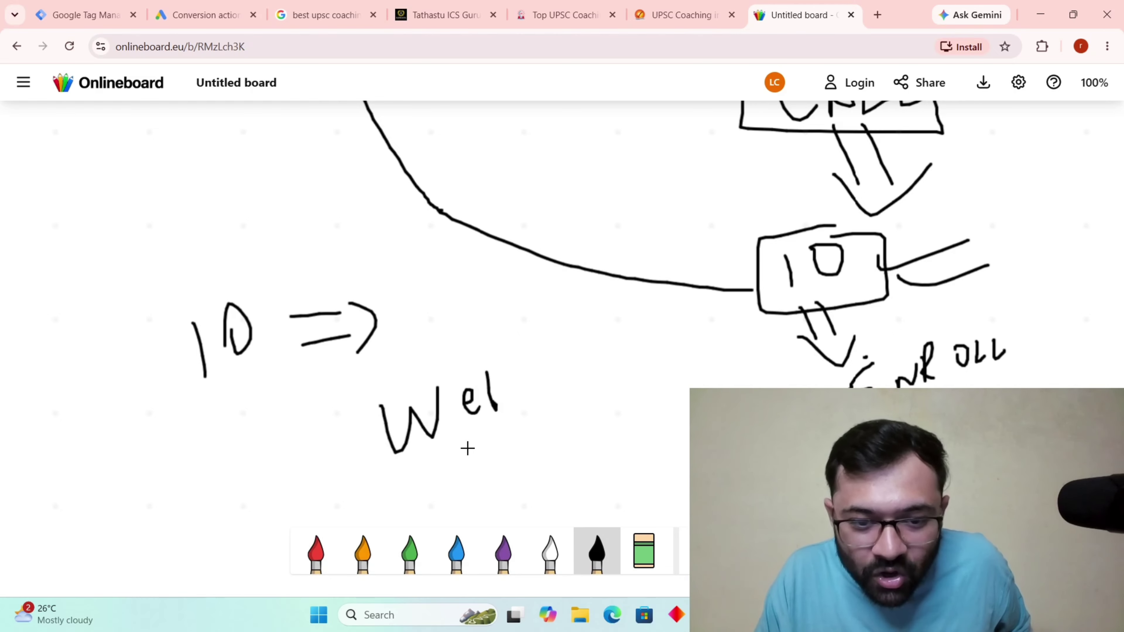
mouse_move(444, 473)
mouse_down()
mouse_move(474, 477)
mouse_move(488, 448)
mouse_move(521, 453)
mouse_up()
mouse_move(529, 433)
mouse_down()
mouse_move(562, 421)
mouse_move(582, 439)
mouse_up()
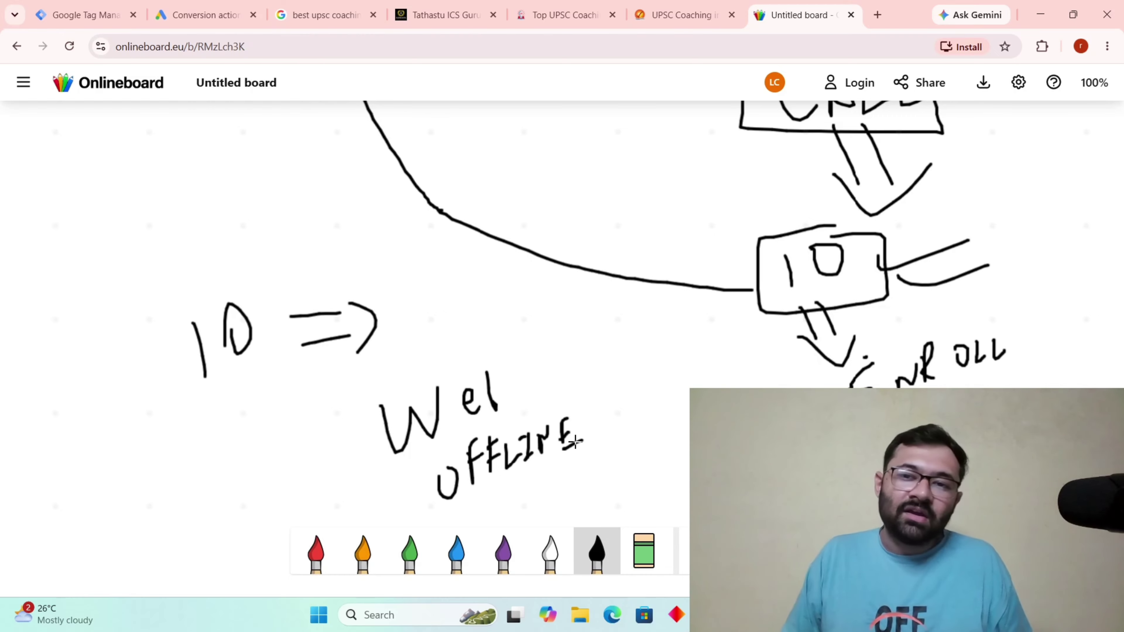
mouse_move(603, 405)
mouse_down()
mouse_move(493, 418)
mouse_move(401, 518)
mouse_move(563, 486)
mouse_move(611, 411)
mouse_up()
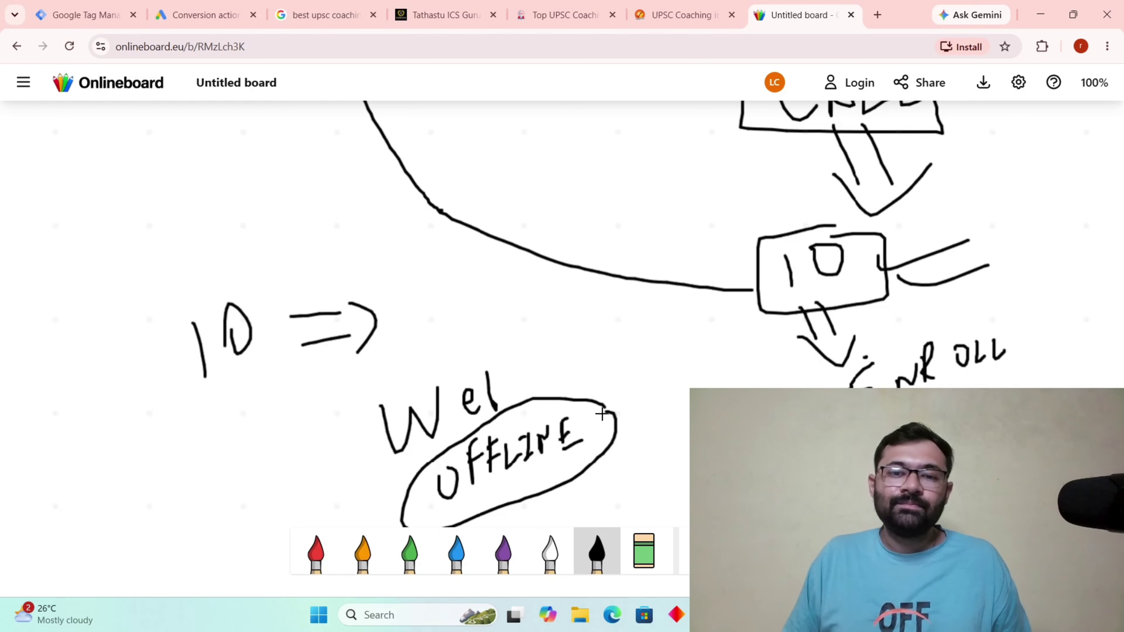
scroll(602, 413, up, 10)
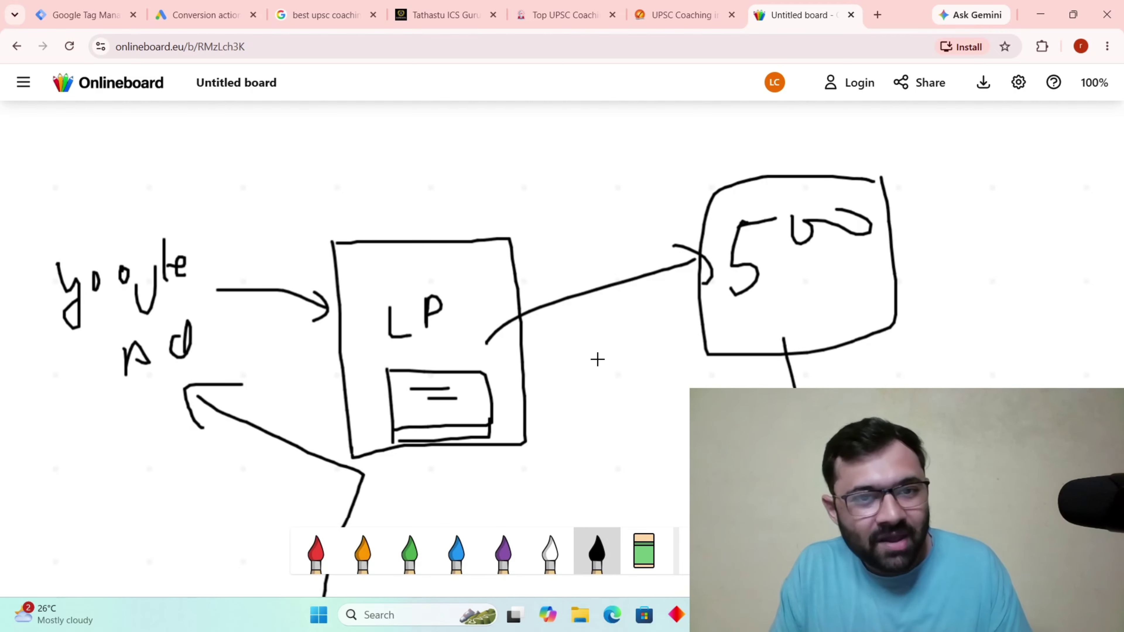
Inspect the gclid value at the end of the Tathastu ICS landing page's URL.
click(445, 15)
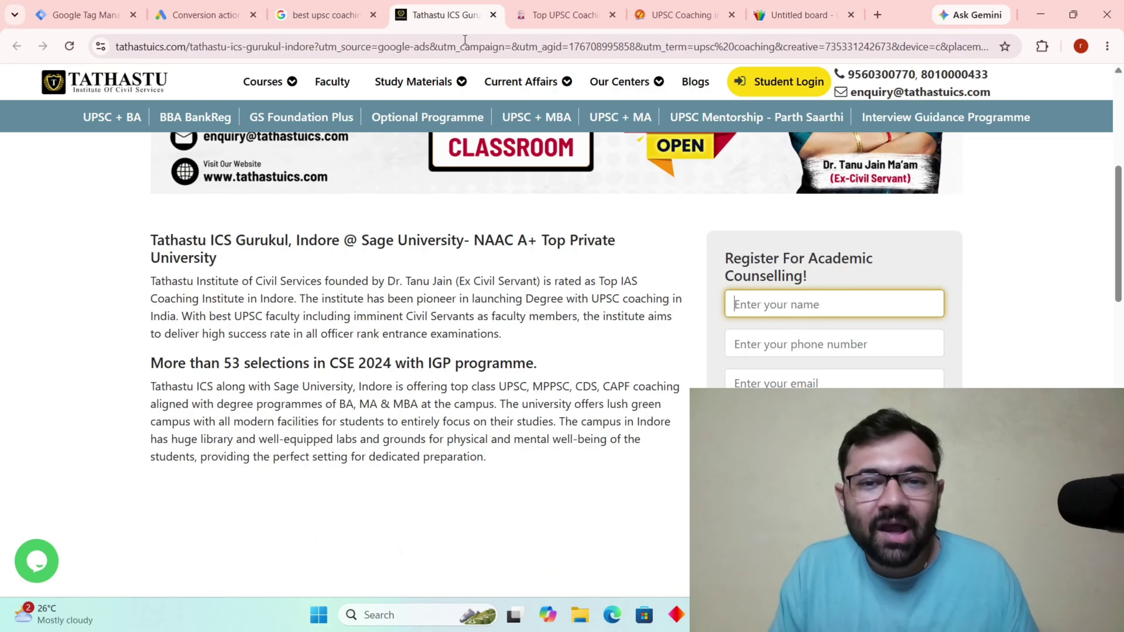
click(842, 49)
click(842, 49)
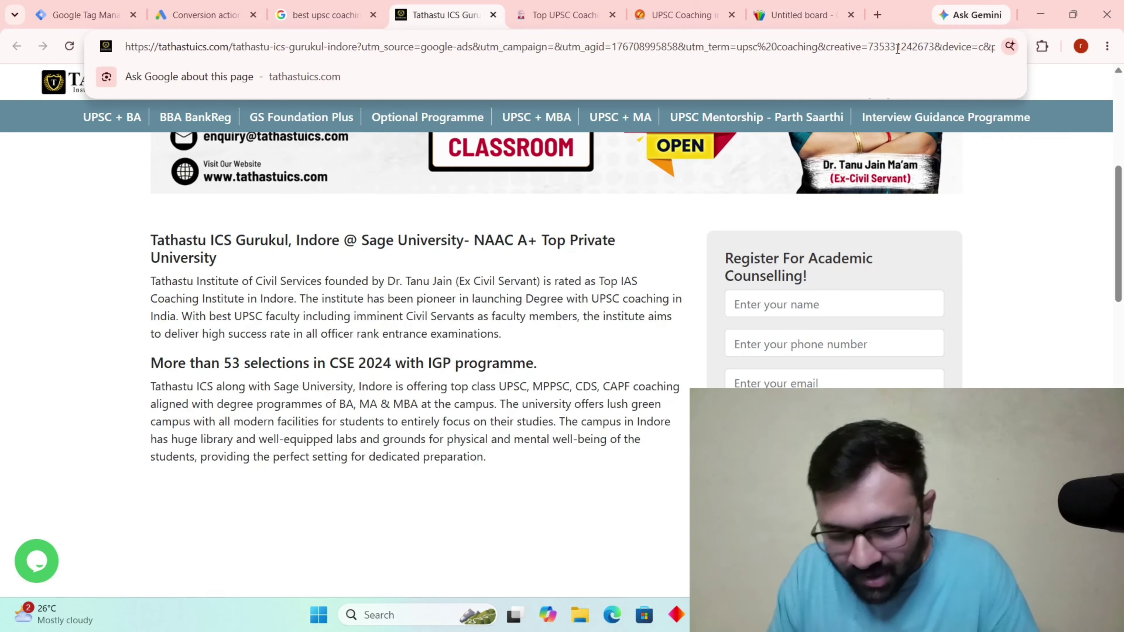
key(Right)
key(Right)
key(Right)
key(Right)
key(Right)
key(Right)
key(Right)
key(Right)
key(Right)
key(Right)
key(Right)
key(Right)
key(Right)
key(Right)
key(Right)
key(Right)
key(Right)
key(Right)
key(Right)
key(Right)
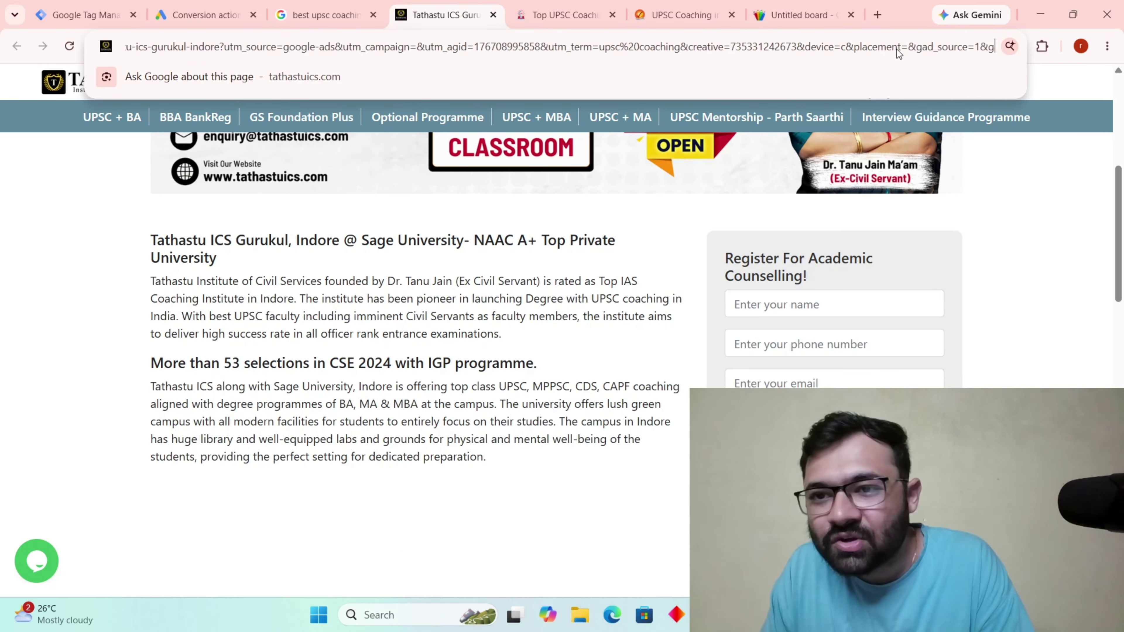
key(Right)
key(Right)
key(Right)
key(Right)
key(Right)
key(Right)
key(Right)
key(Right)
key(Right)
key(Right)
key(Right)
key(Right)
key(Right)
key(Right)
key(Right)
key(Right)
key(Right)
key(Right)
key(Right)
key(Right)
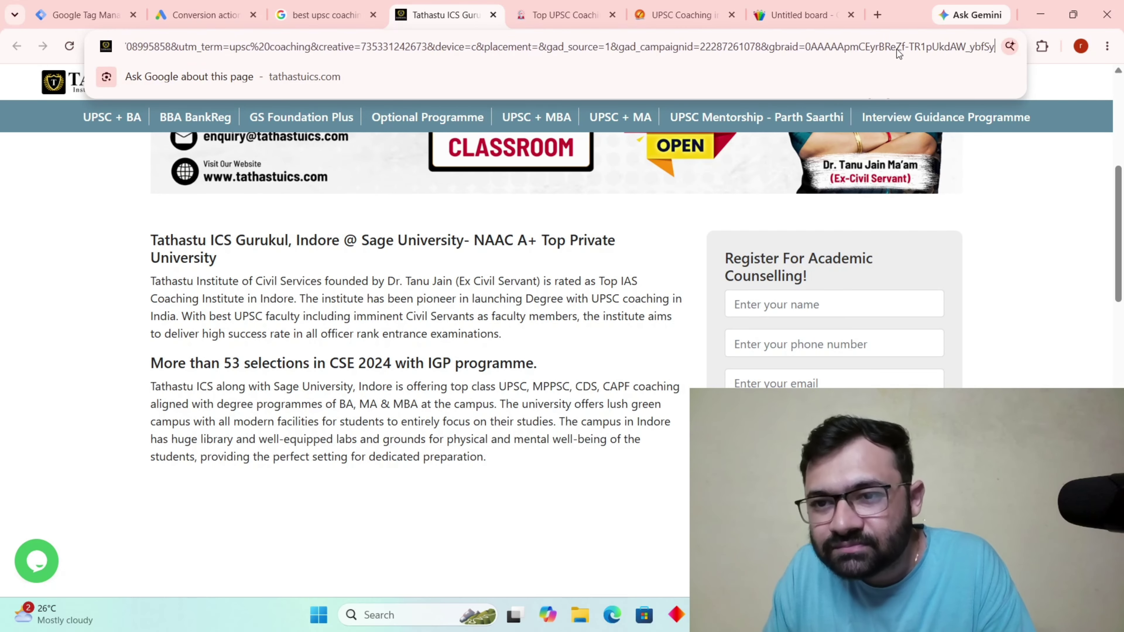
key(Right)
key(Right)
key(Right)
key(Right)
key(Right)
key(Right)
key(Right)
key(Right)
key(Right)
key(Right)
key(Right)
key(Right)
key(Right)
key(Right)
key(Right)
key(Right)
key(Right)
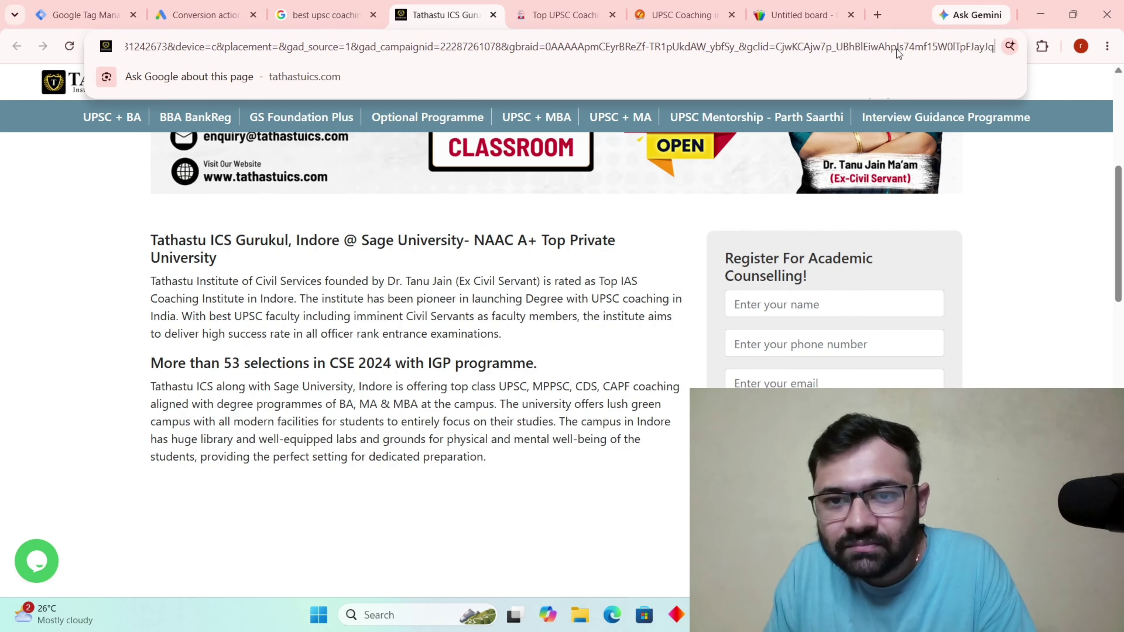
drag(749, 48, 1068, 64)
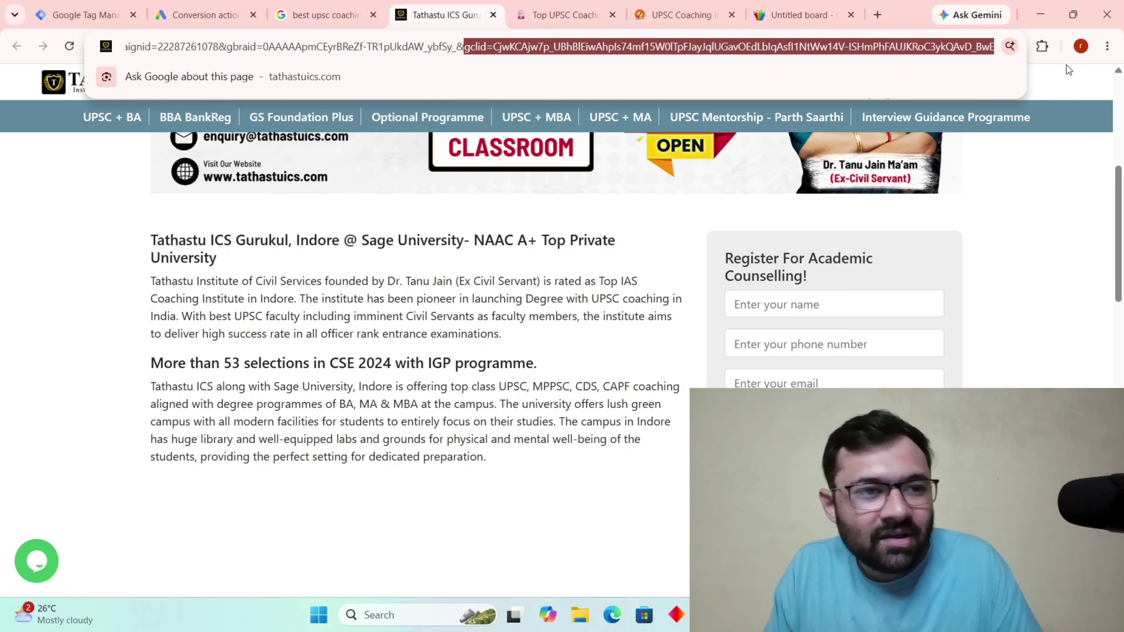
Inspect the gclid part of the Legacy IAS landing page's URL.
click(559, 15)
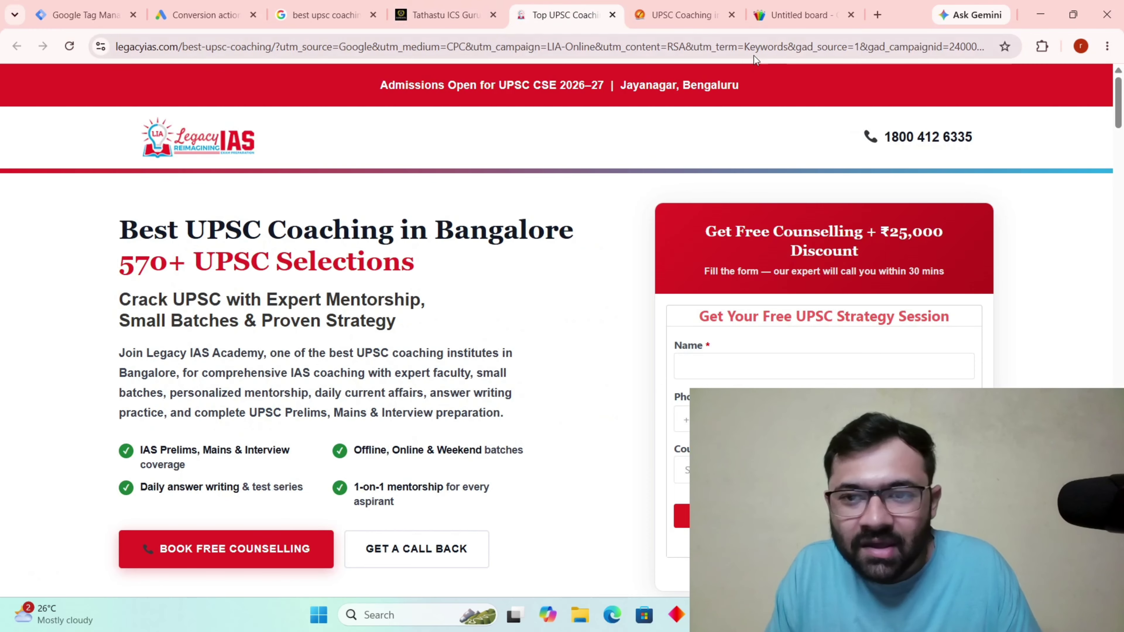
click(804, 48)
click(804, 48)
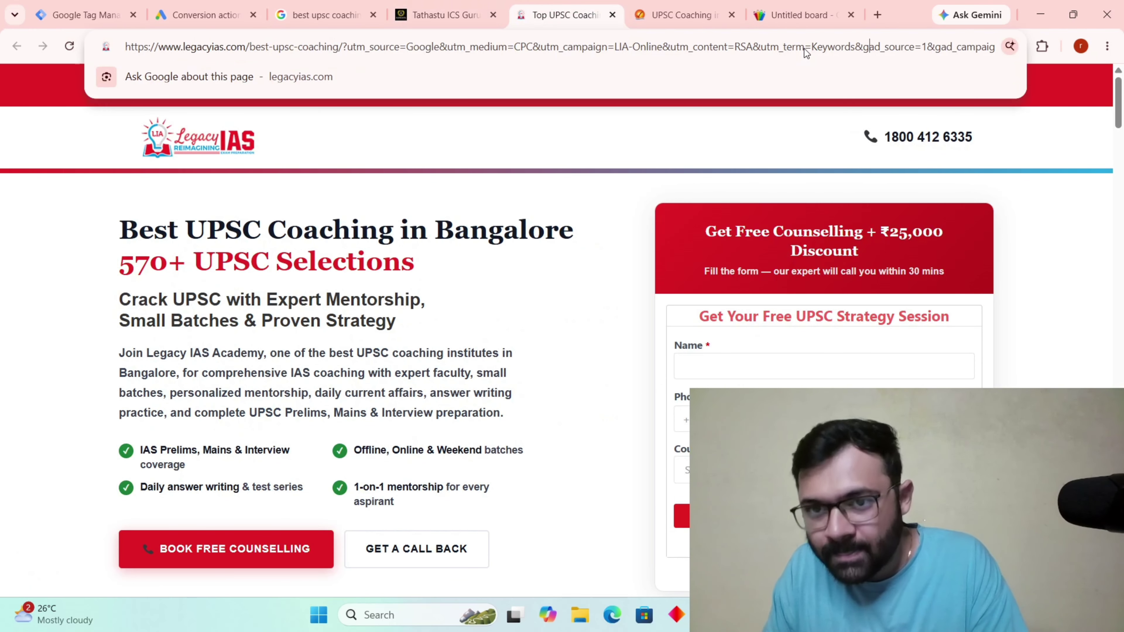
key(Right)
key(Right)
key(Right)
key(Right)
key(Right)
key(Right)
key(Right)
key(Right)
key(Right)
key(Right)
key(Right)
key(Right)
key(Right)
key(Right)
key(Right)
key(Right)
key(Right)
key(Right)
key(Right)
key(Right)
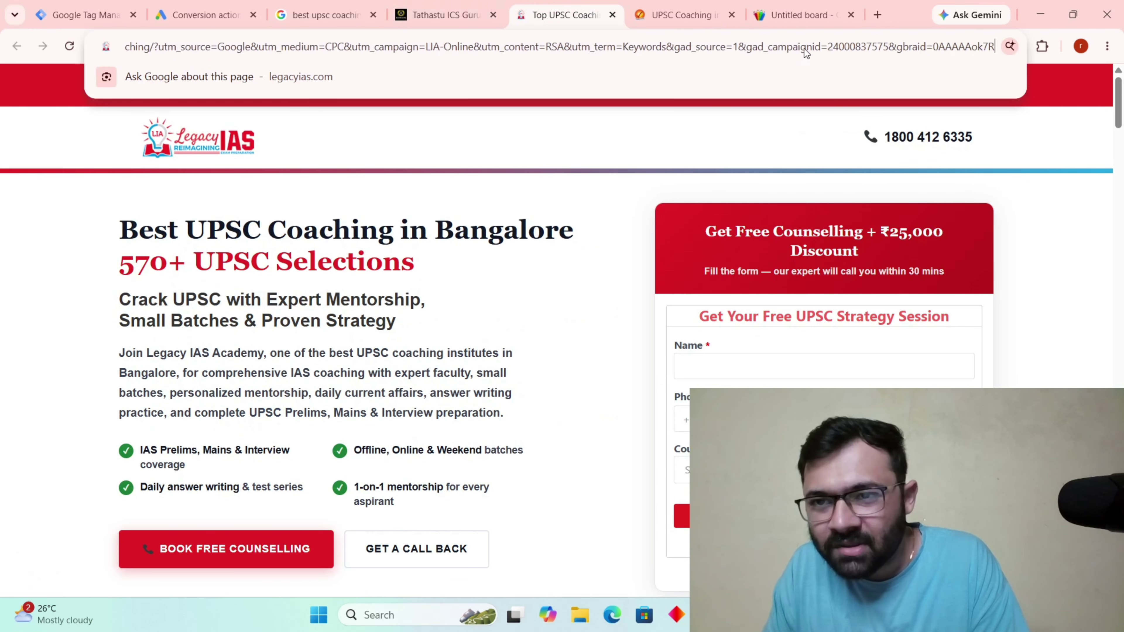
key(Right)
key(Right)
key(Right)
key(Right)
key(Right)
key(Right)
key(Right)
key(Right)
key(Right)
key(Right)
key(Right)
key(Right)
key(Right)
key(Right)
key(Right)
key(Right)
key(Right)
key(Right)
key(Right)
key(Right)
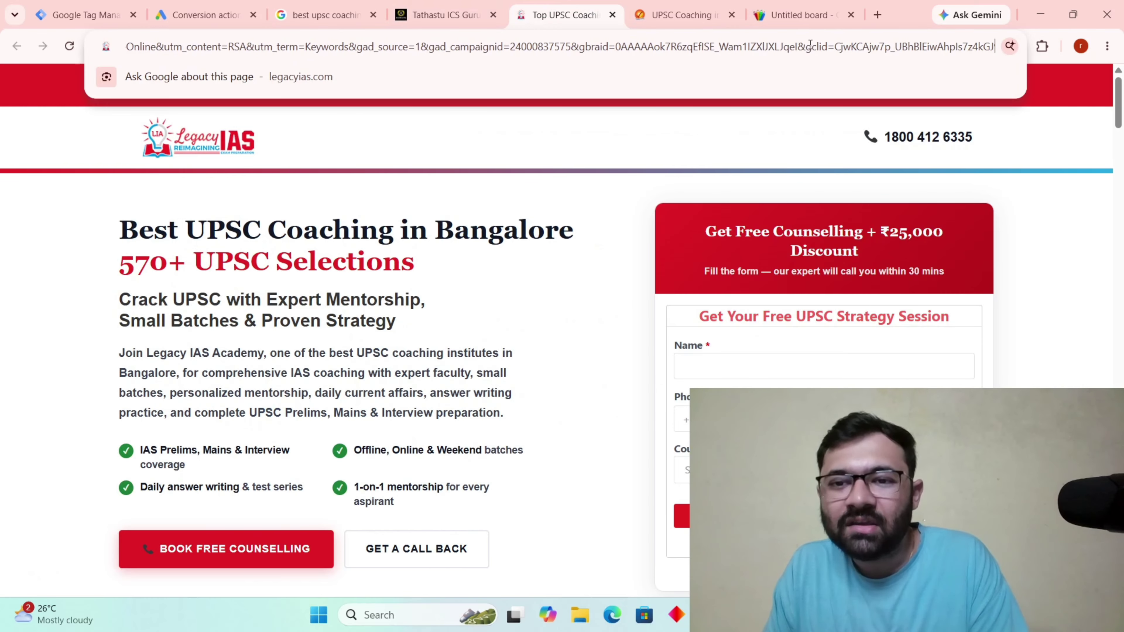
drag(805, 46, 1001, 47)
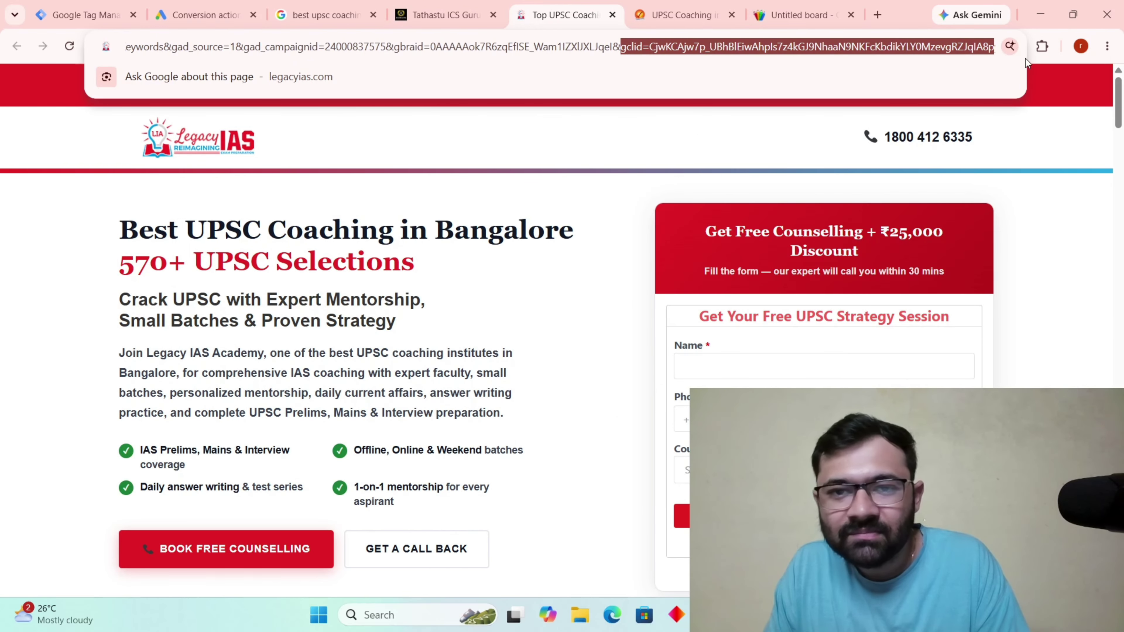
On the Vajiram & Ravi page, close the signup popup and inspect the gclid in its URL.
click(708, 6)
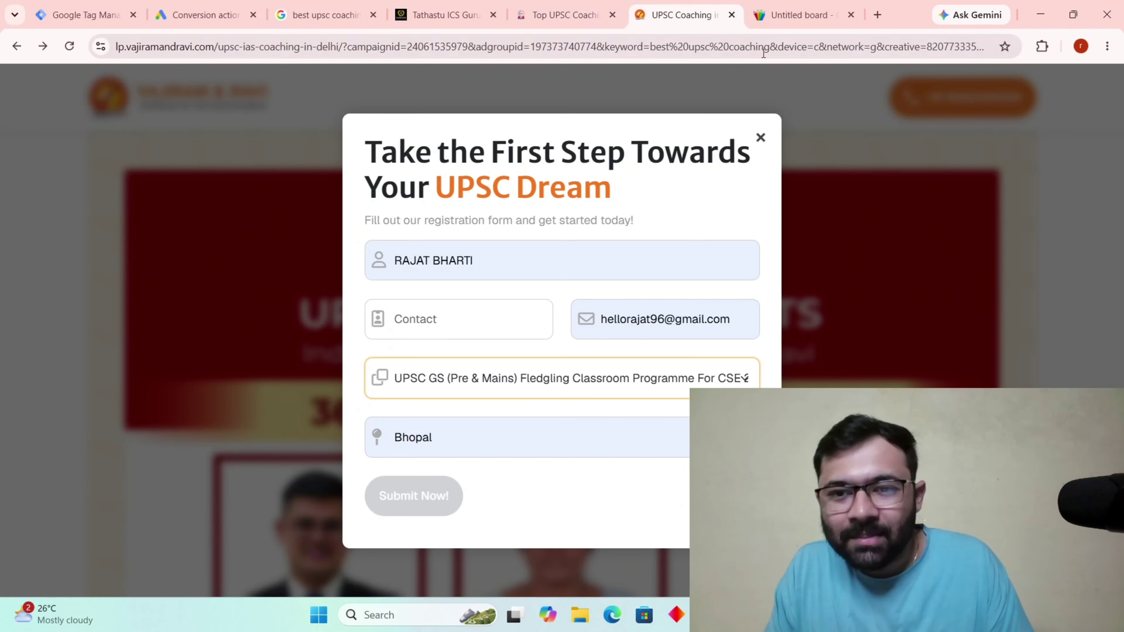
click(762, 140)
click(825, 49)
click(825, 49)
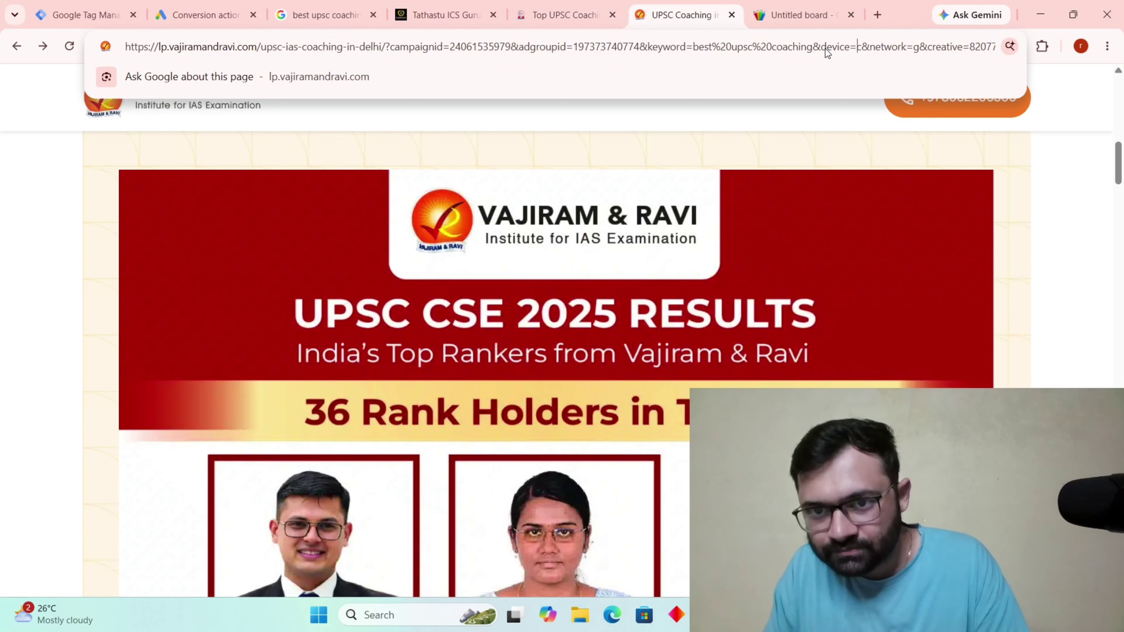
key(Right)
key(Right)
key(Right)
key(Right)
key(Right)
key(Right)
key(Right)
key(Right)
key(Right)
key(Right)
key(Right)
key(Right)
key(Right)
key(Right)
key(Right)
key(Right)
key(Right)
key(Right)
key(Right)
key(Right)
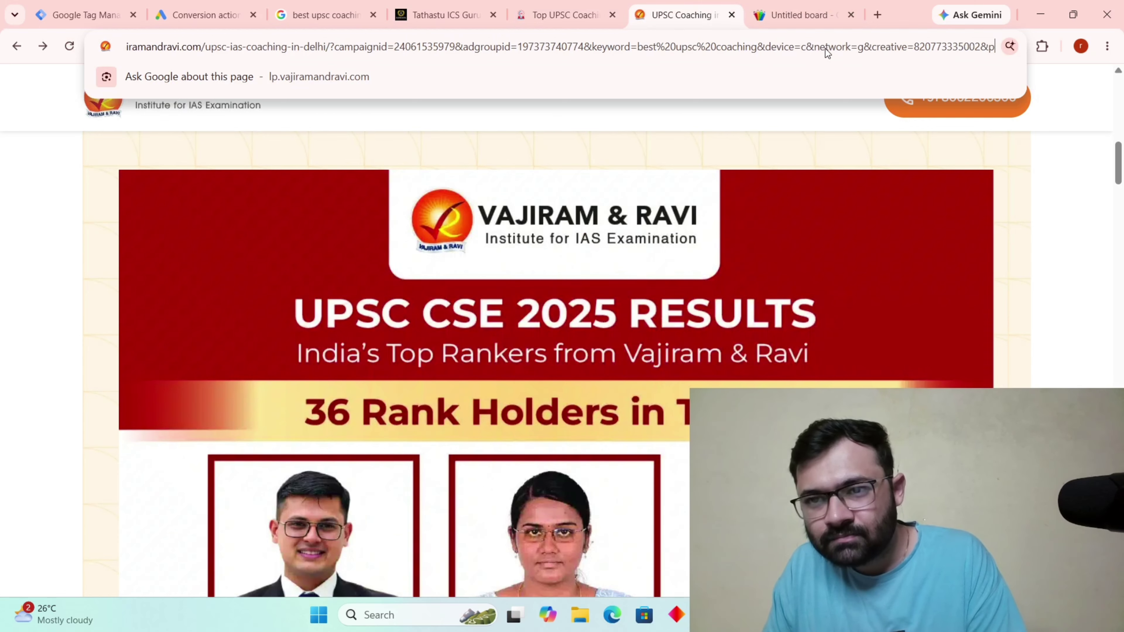
key(Right)
key(Right)
key(Right)
key(Right)
key(Right)
key(Right)
key(Right)
key(Right)
key(Right)
key(Right)
key(Right)
key(Right)
key(Right)
key(Right)
key(Right)
key(Right)
key(Right)
key(Right)
key(Right)
key(Right)
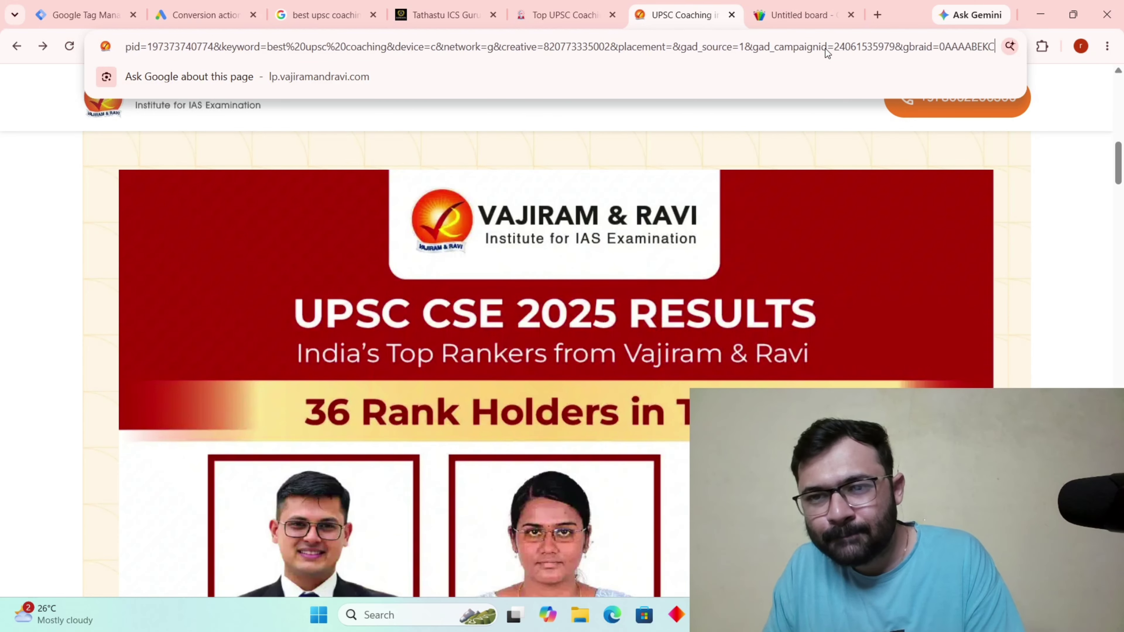
key(Right)
key(Right)
key(Right)
key(Right)
key(Right)
key(Right)
key(Right)
key(Right)
key(Right)
key(Right)
key(Right)
key(Right)
key(Right)
key(Right)
key(Right)
key(Right)
key(Right)
key(Right)
key(Right)
key(Right)
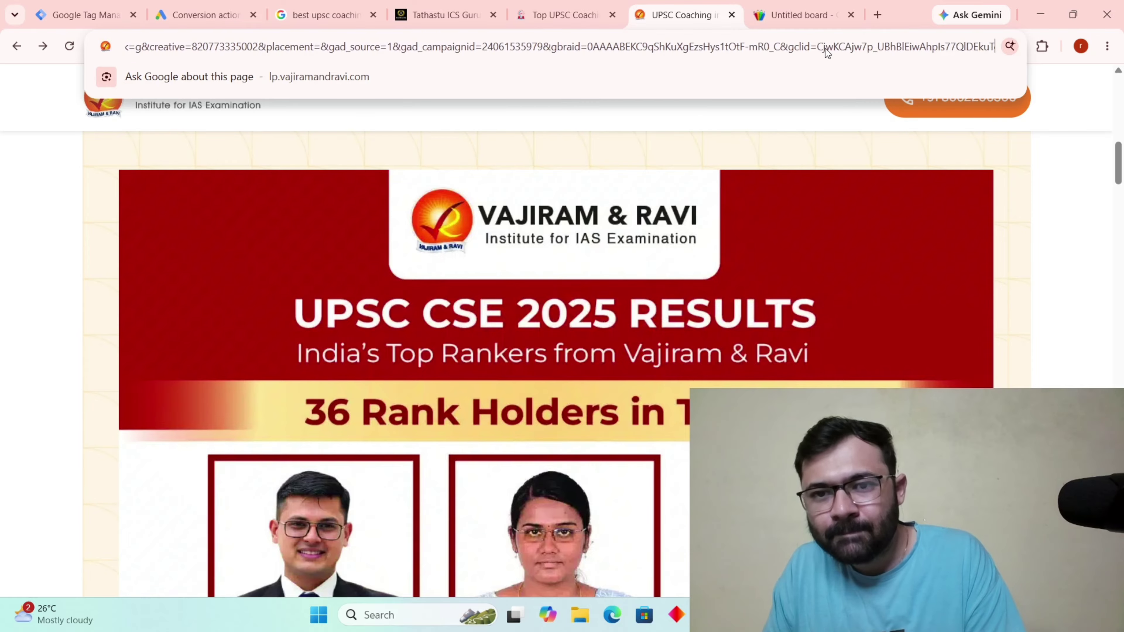
Add 'gclid = google click identifier = 10 enroll' to the Notepad notes.
drag(776, 47, 992, 102)
key(alt+Tab)
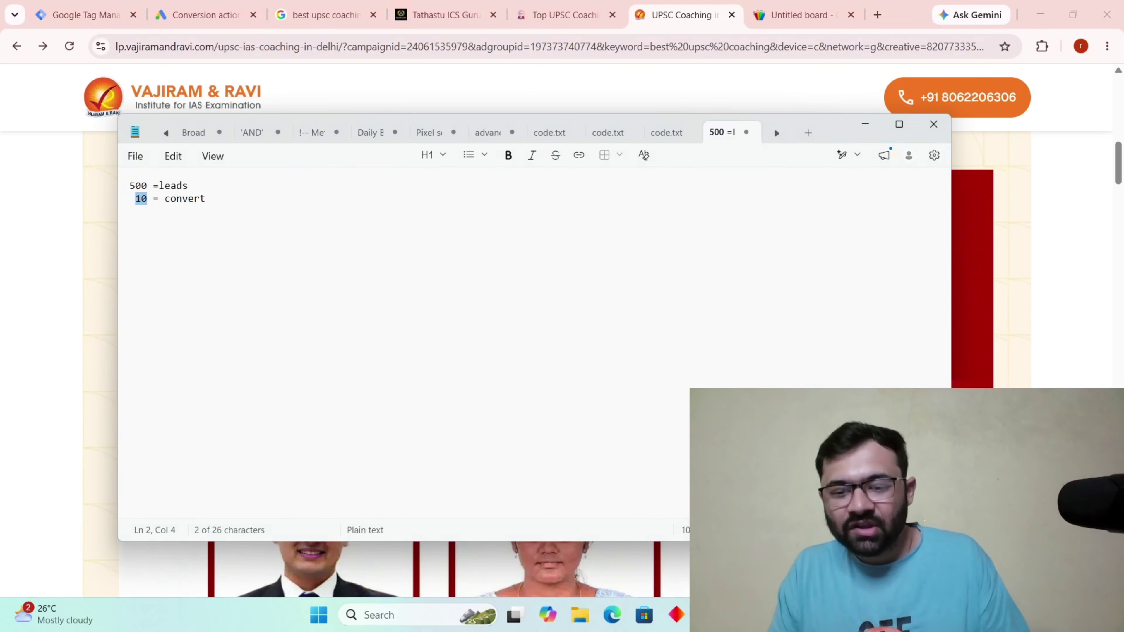
click(211, 206)
key(Return)
key(Return)
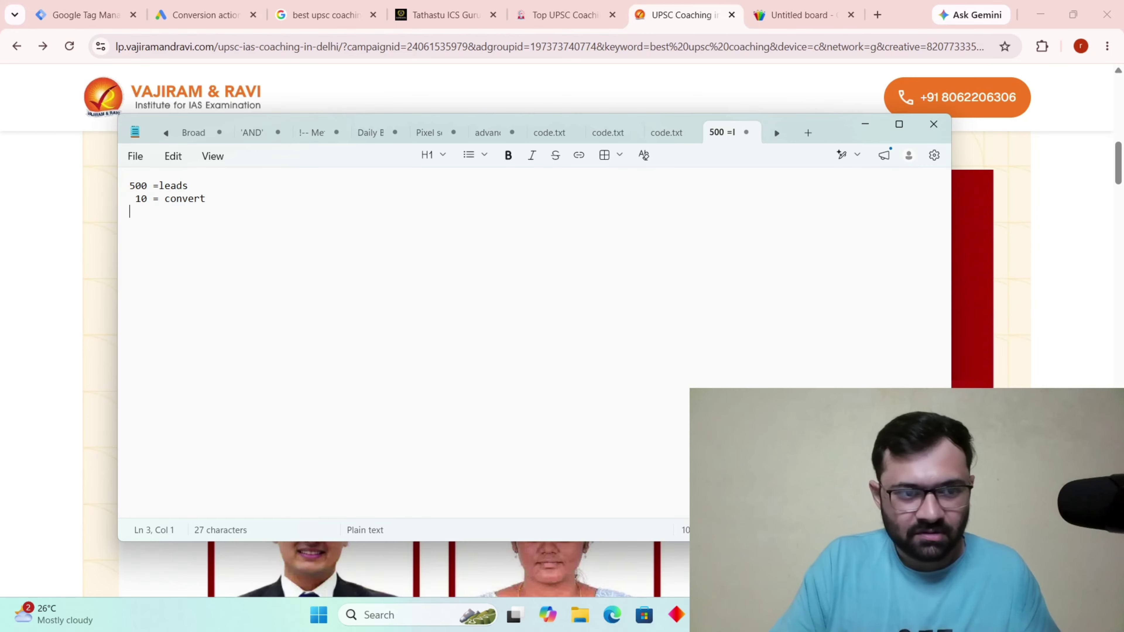
text(gclid)
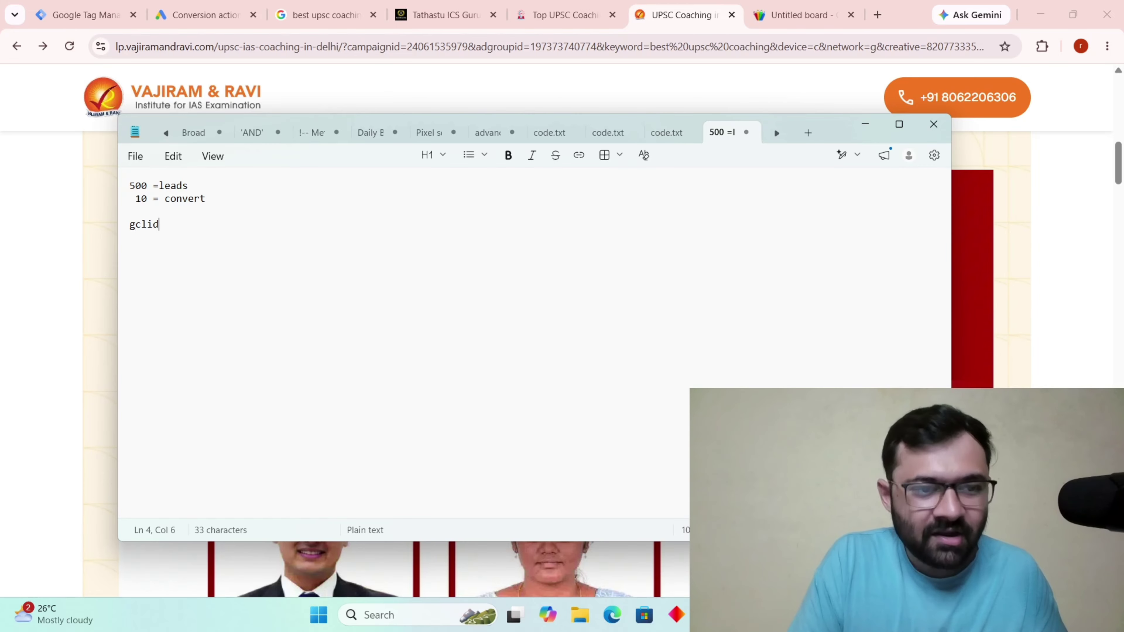
text(n)
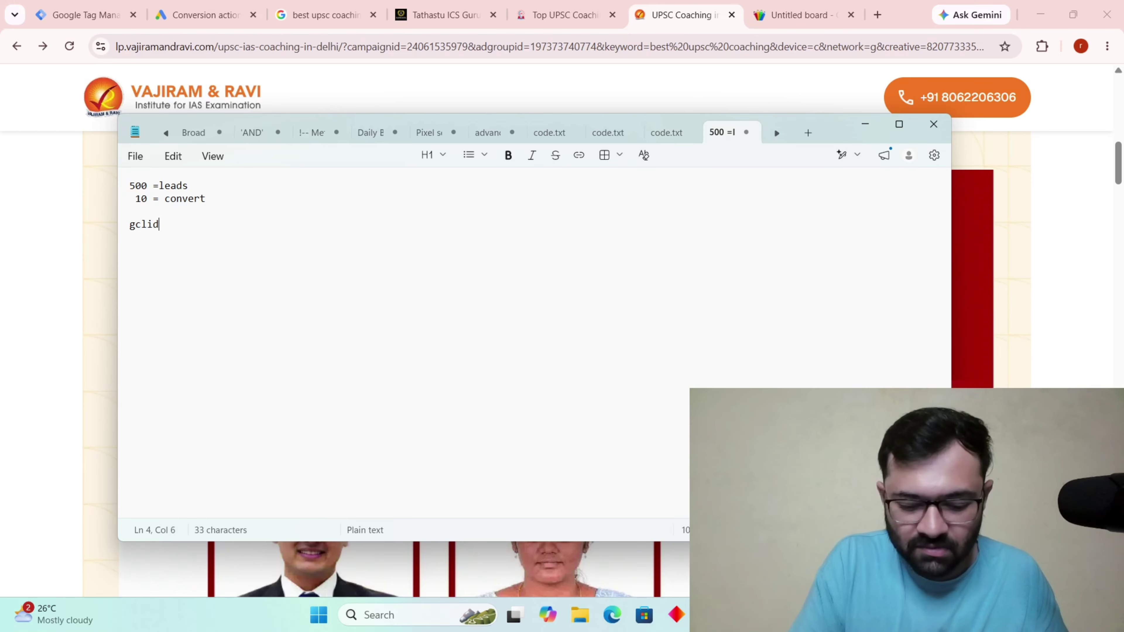
text( = google click)
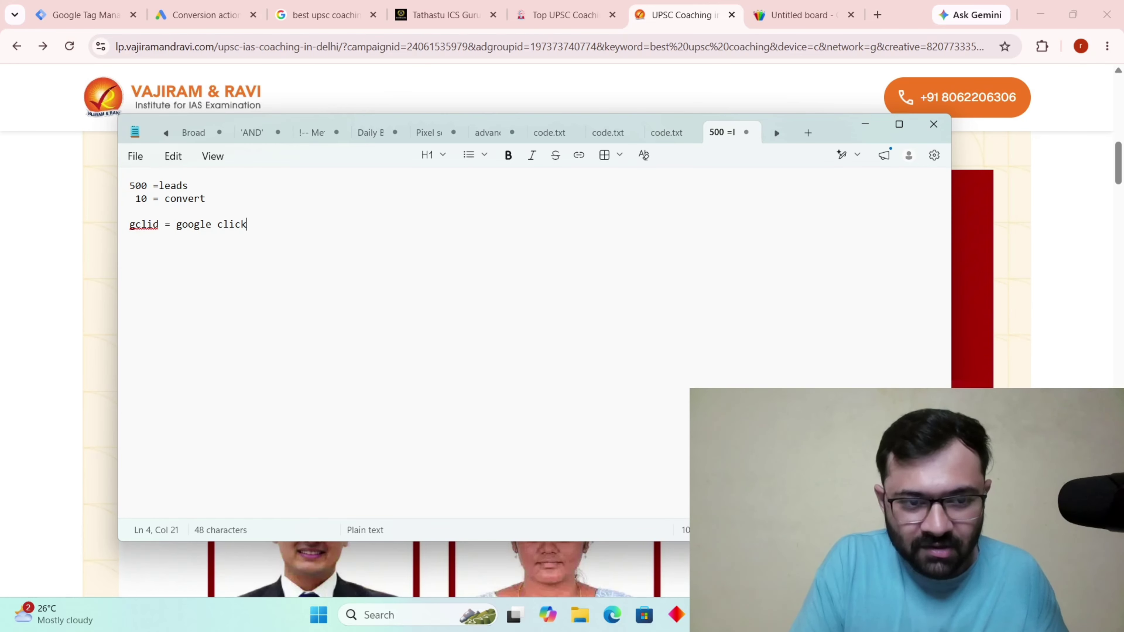
text( identif)
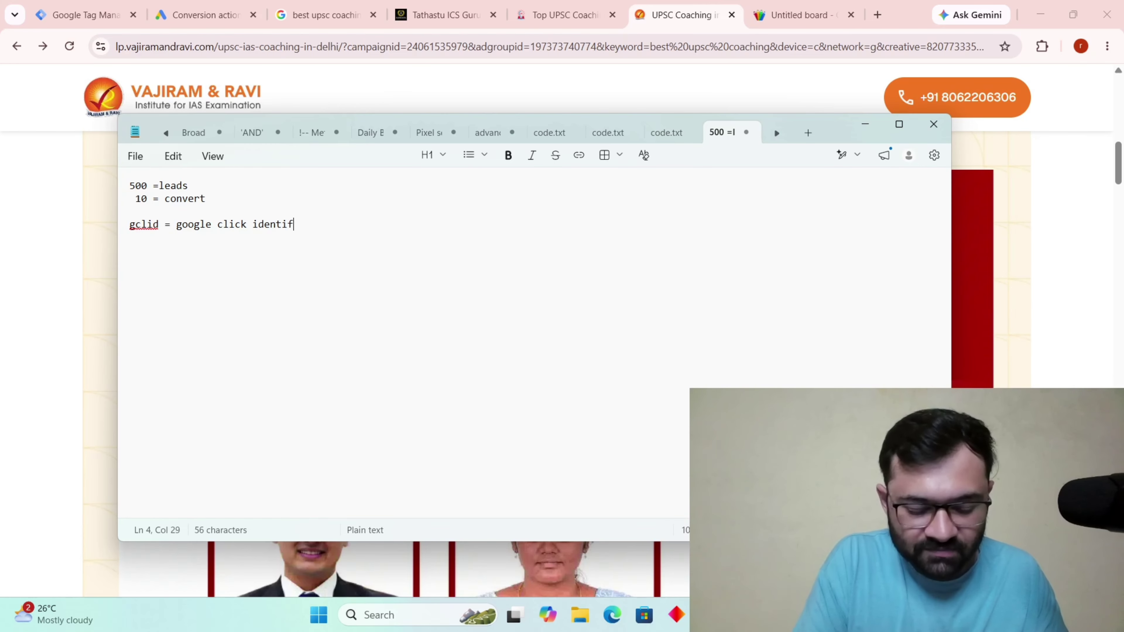
text(ier)
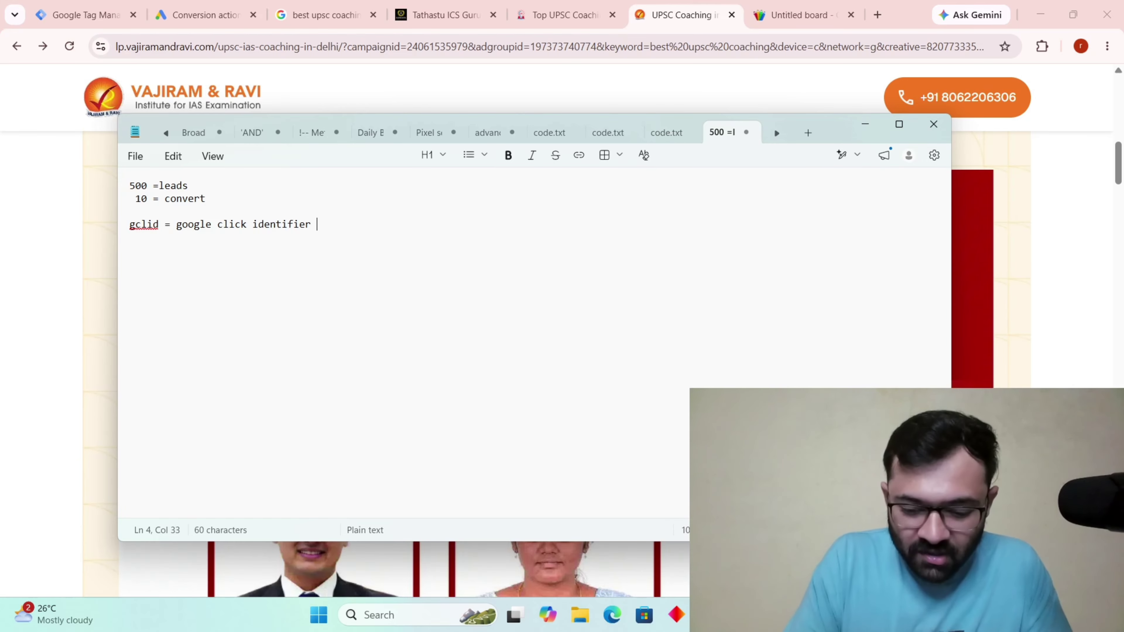
text( = 10 e)
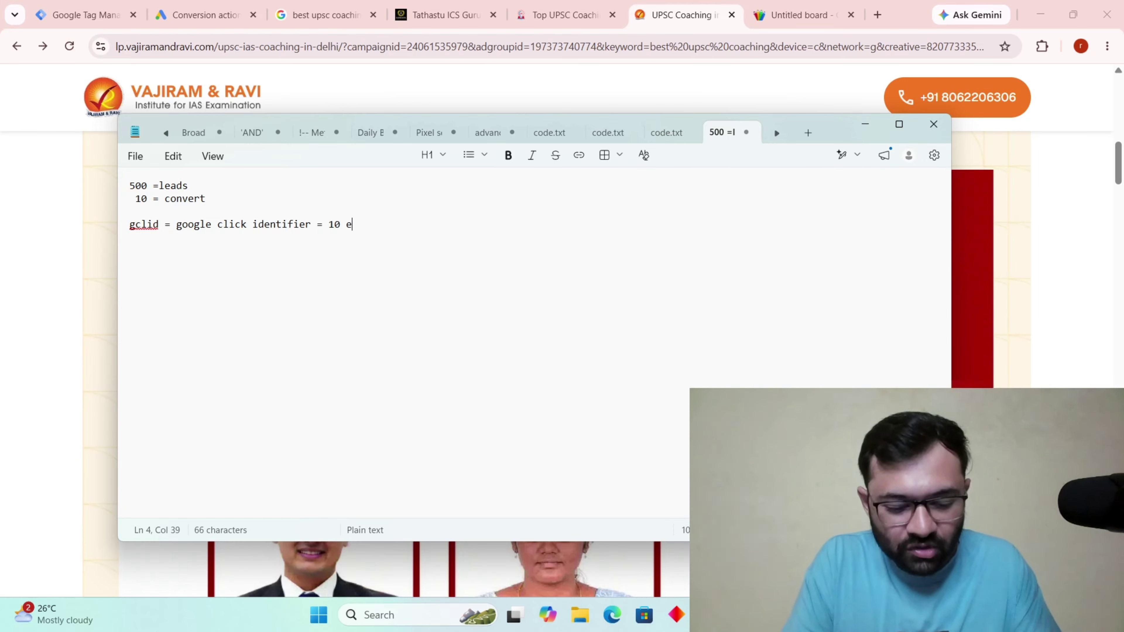
text(nroll)
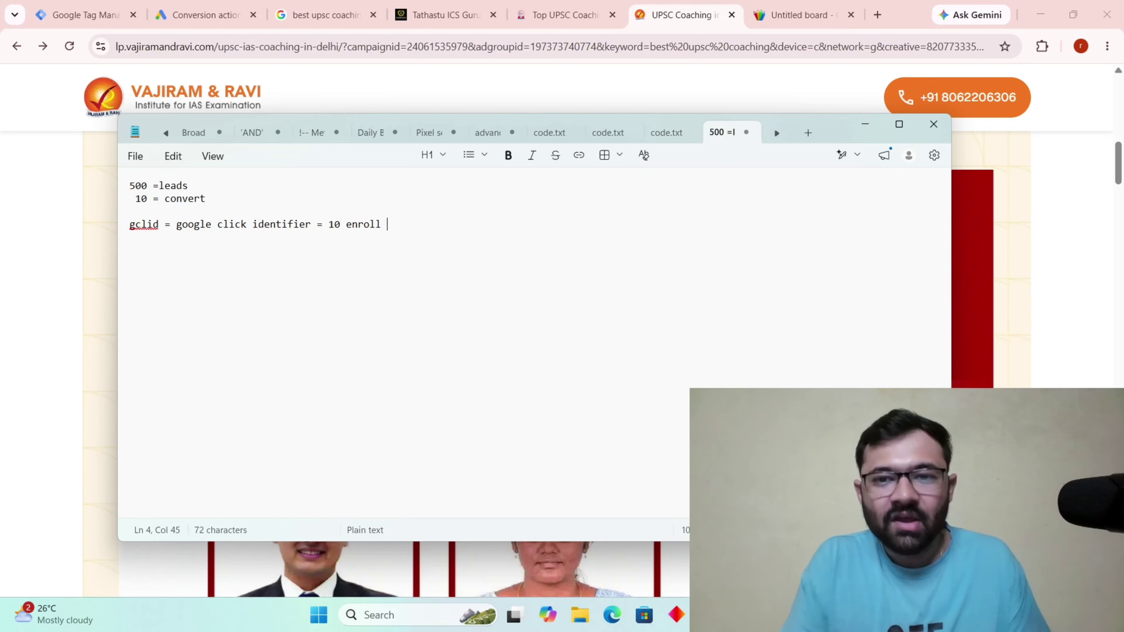
click(867, 124)
scroll(799, 171, up, 10)
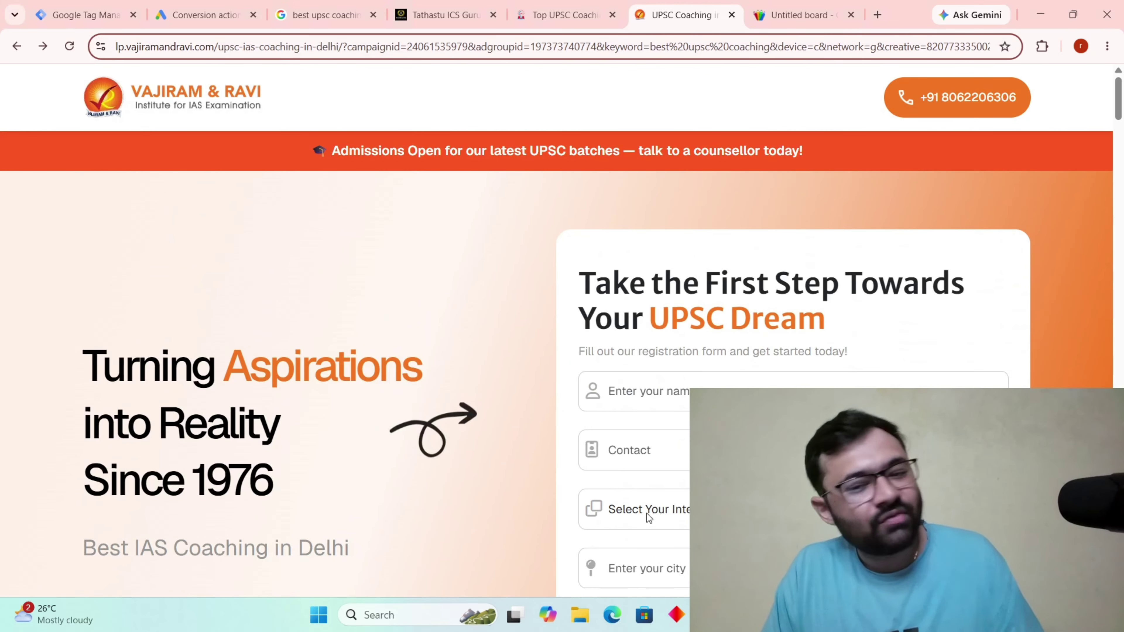
key(alt+Tab)
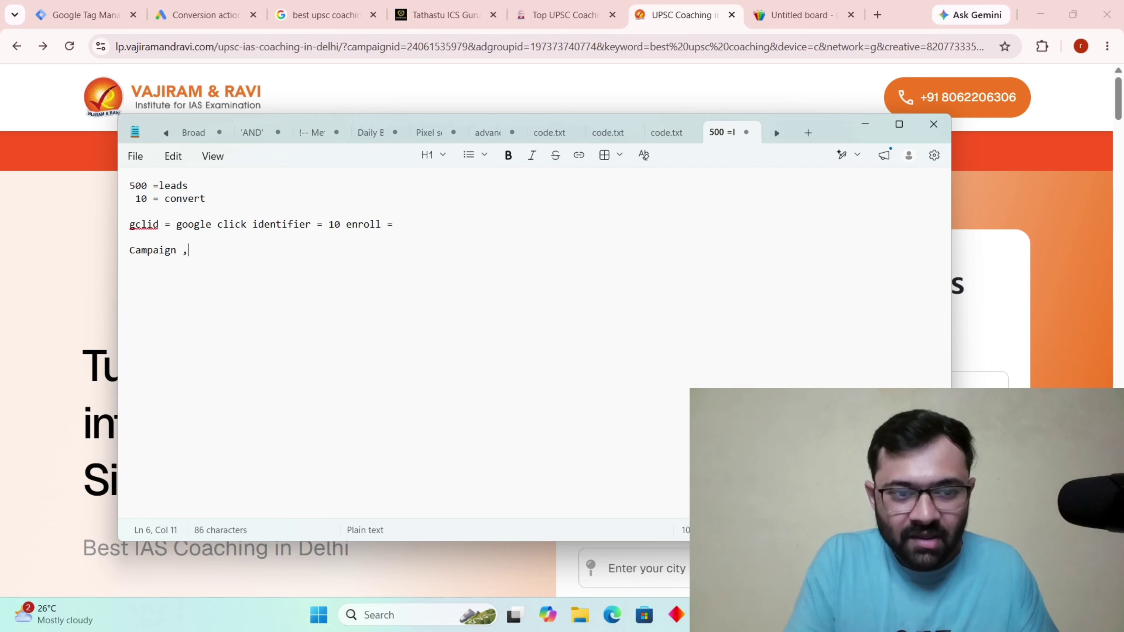
Add 'Campaign , adgroup. ad, keyword = gclid', then minimize Notepad and Chrome.
text(ro)
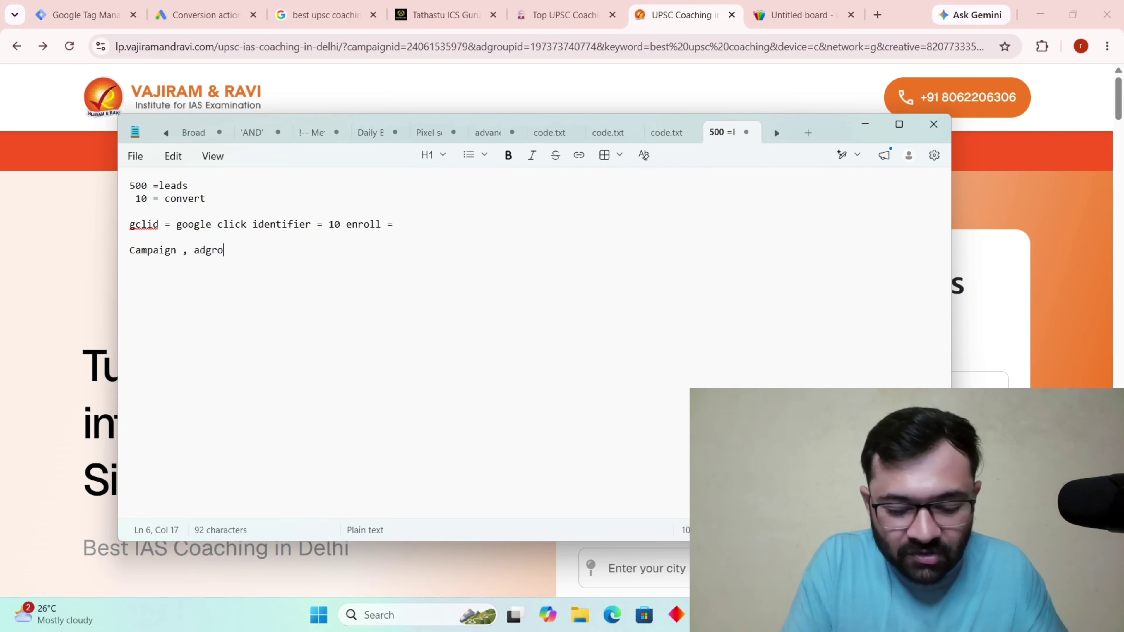
text(up.)
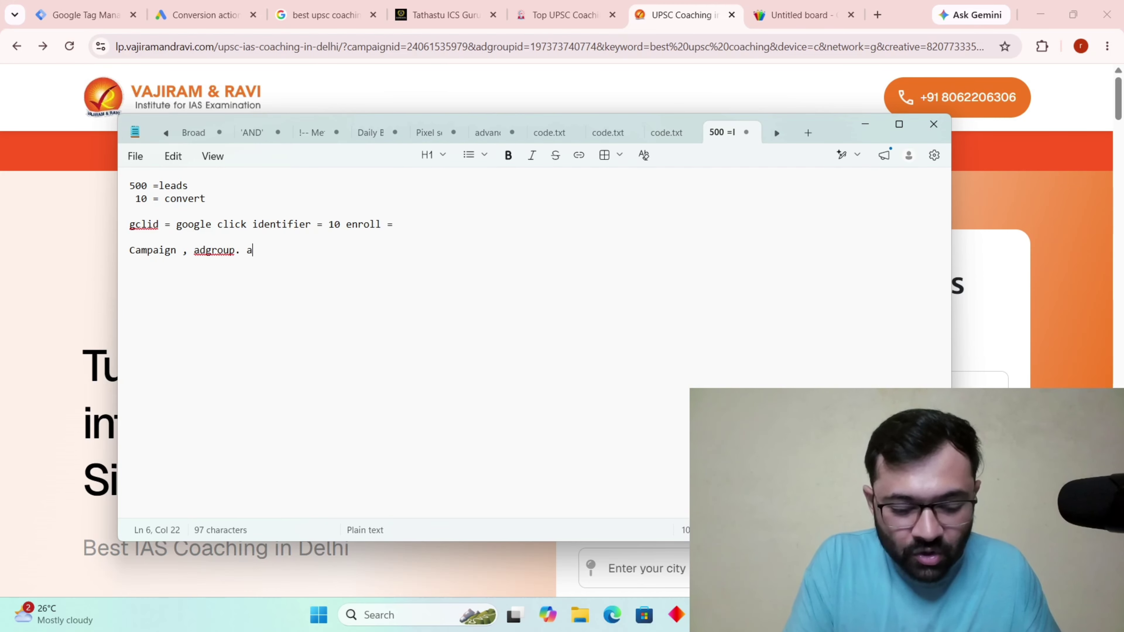
text( ad, keyword)
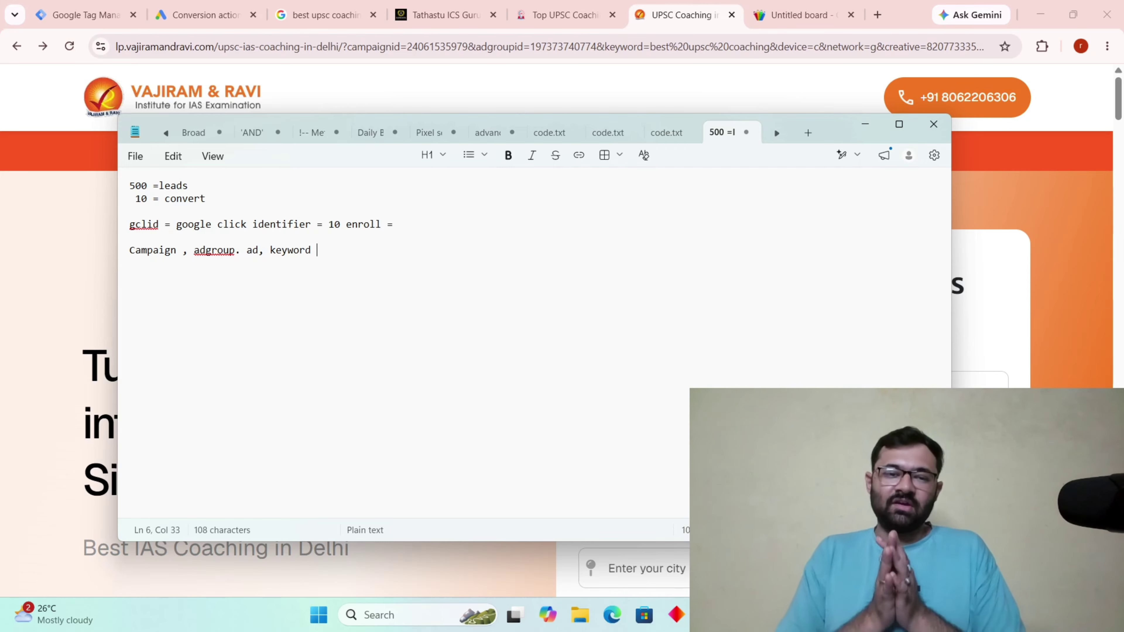
text(=)
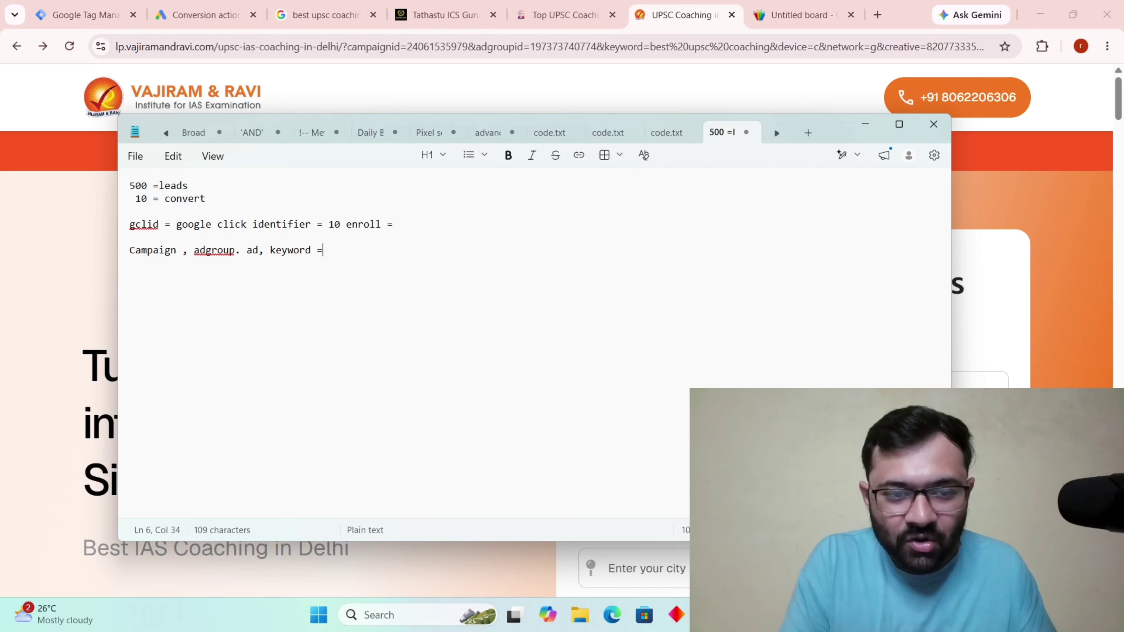
text( gclid)
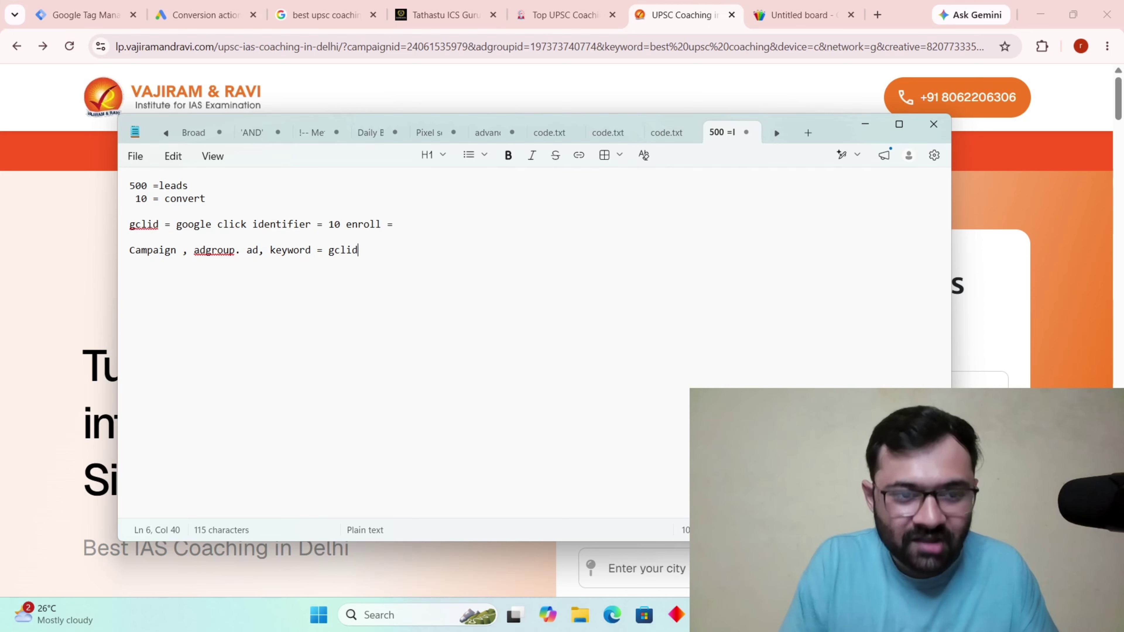
drag(328, 254, 130, 251)
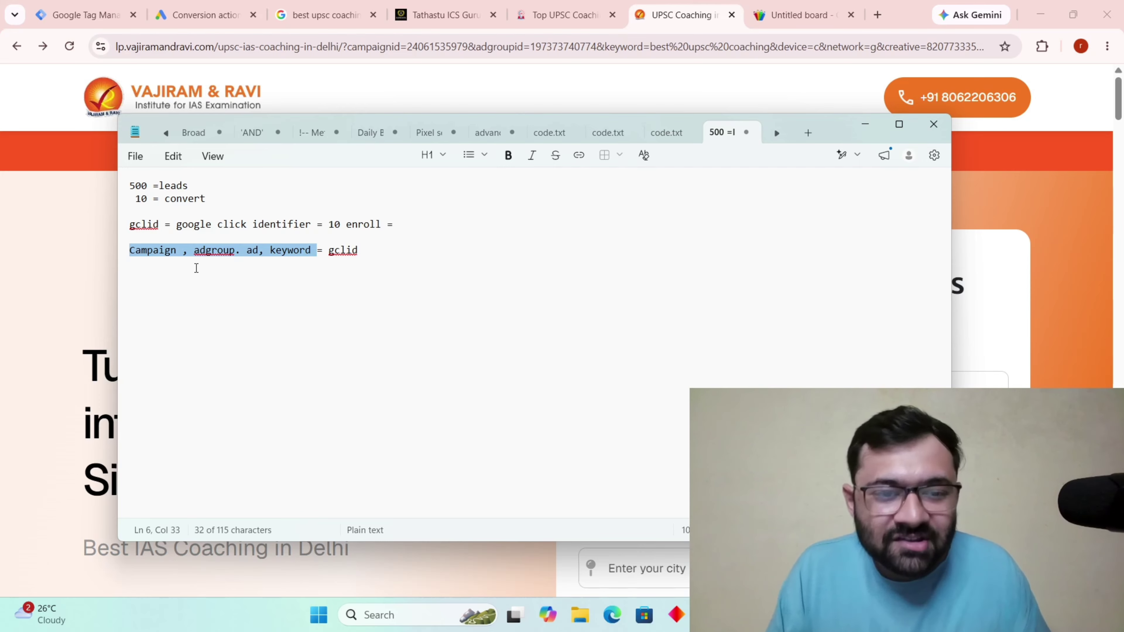
drag(329, 251, 361, 252)
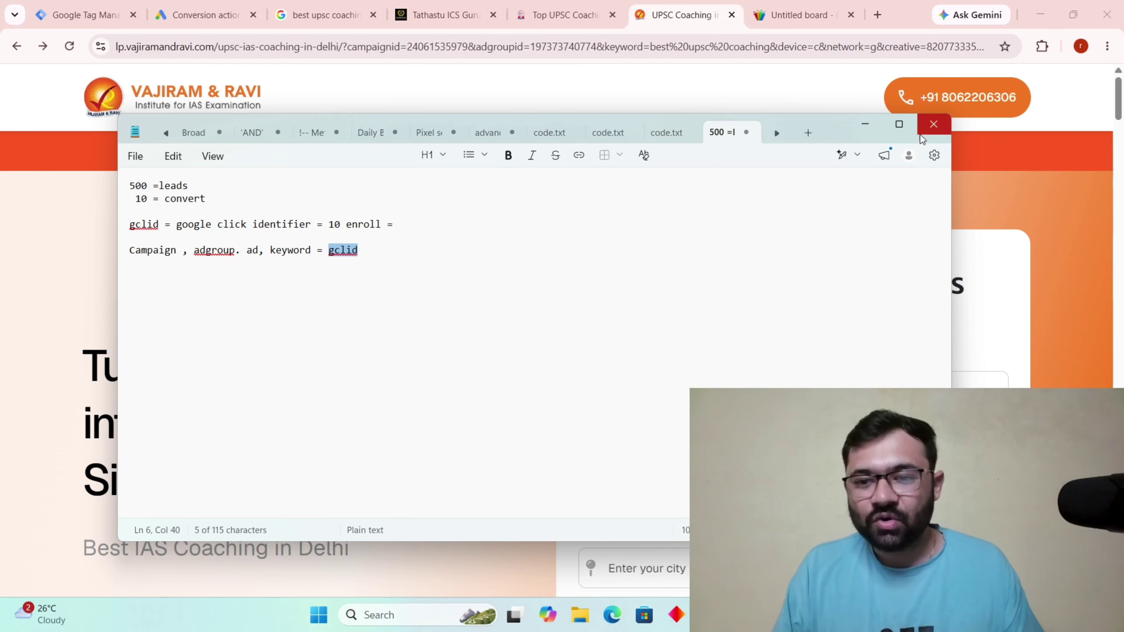
click(864, 125)
click(1037, 13)
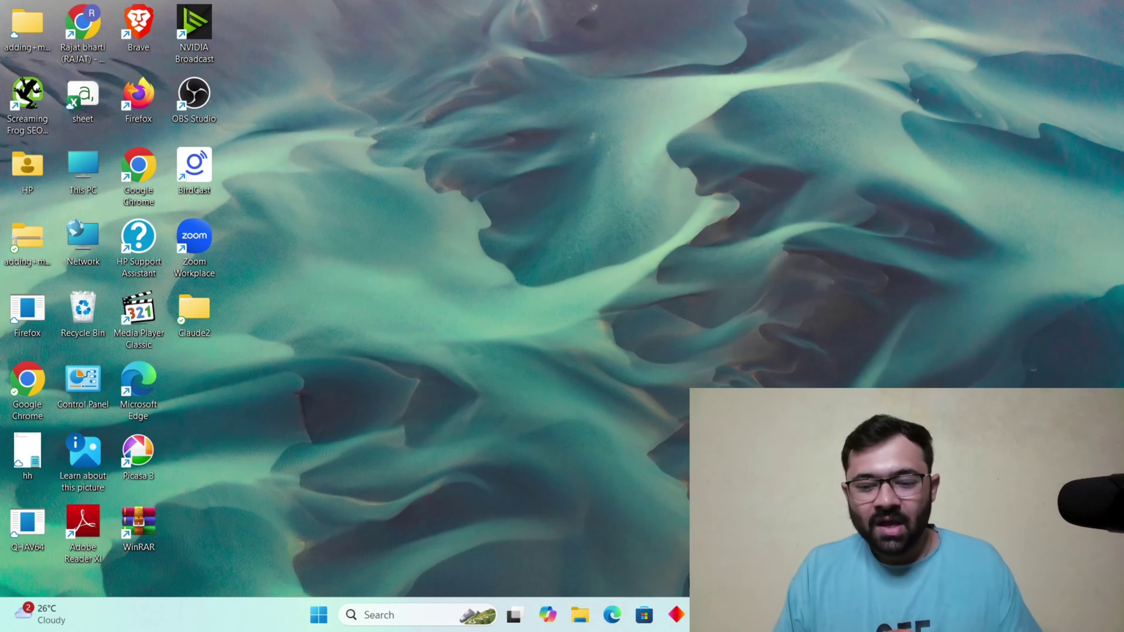
Save auto-tagging as on under Google Ads Admin > Account settings.
click(742, 616)
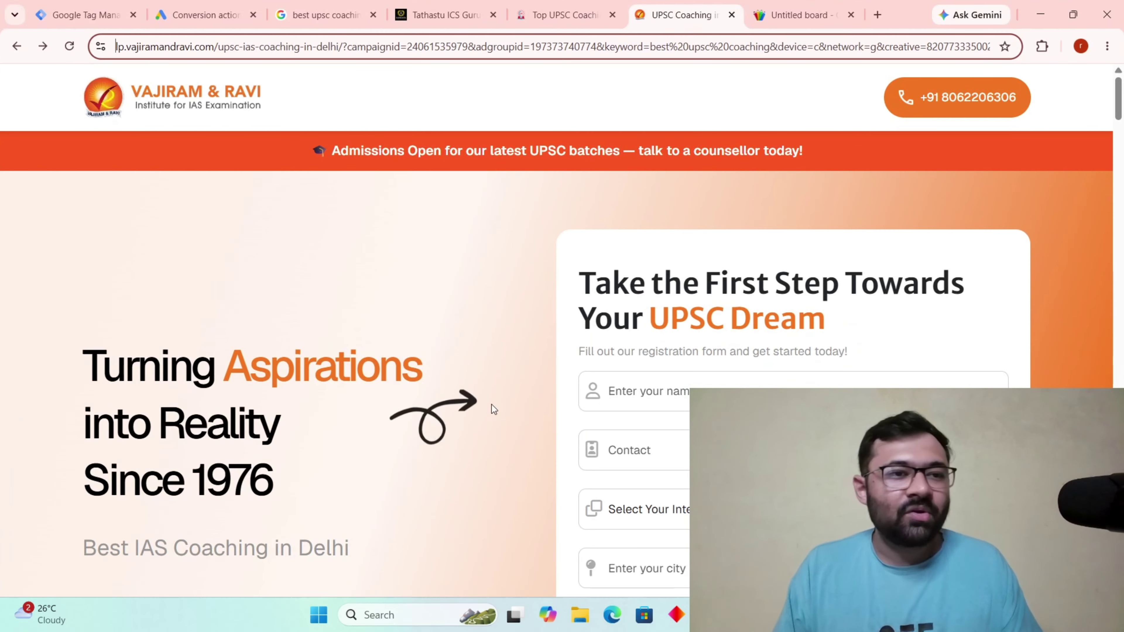
click(210, 4)
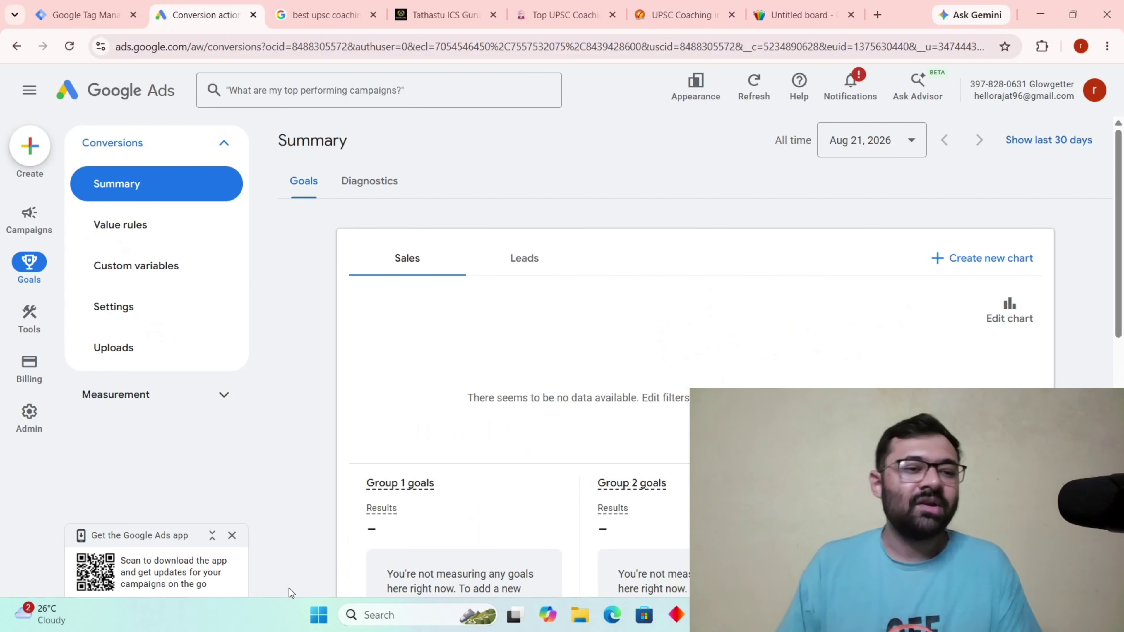
click(32, 426)
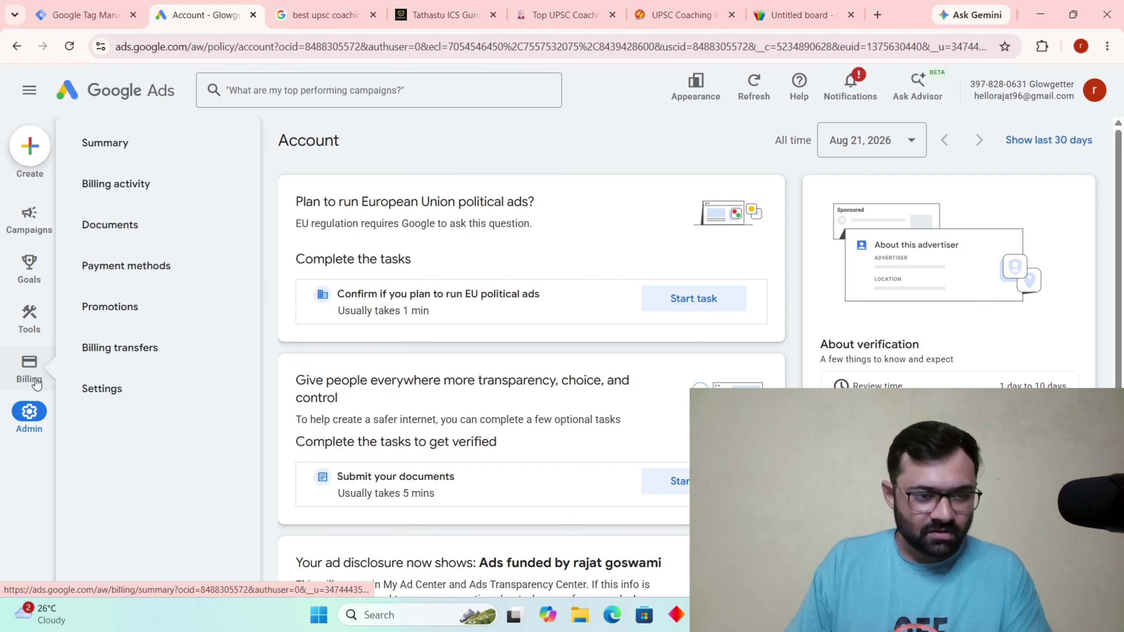
mouse_move(35, 381)
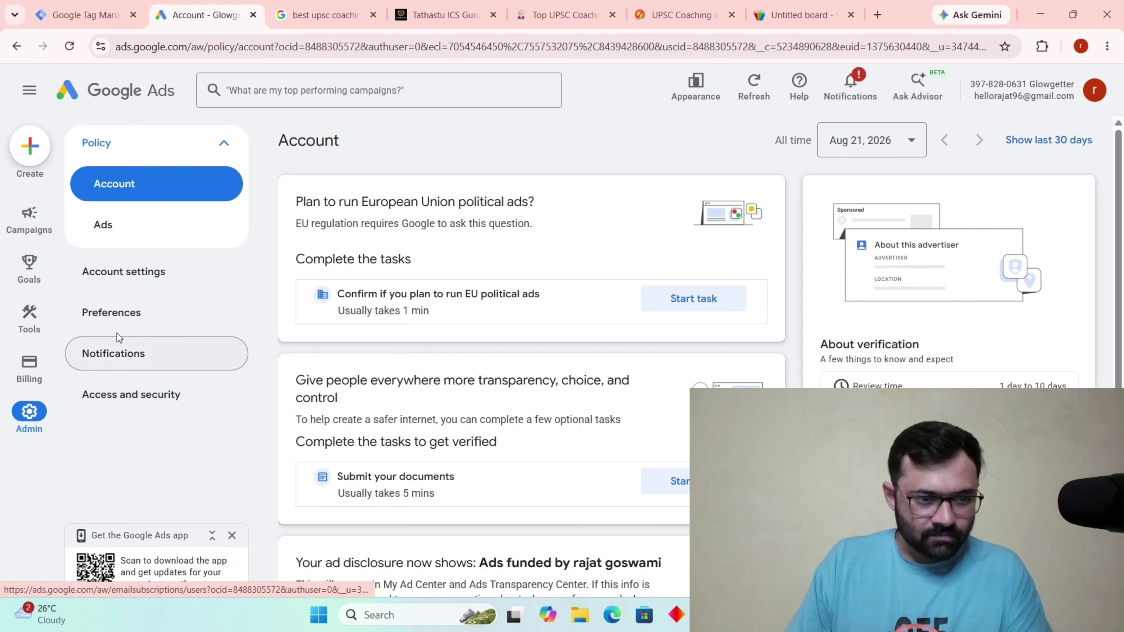
click(118, 284)
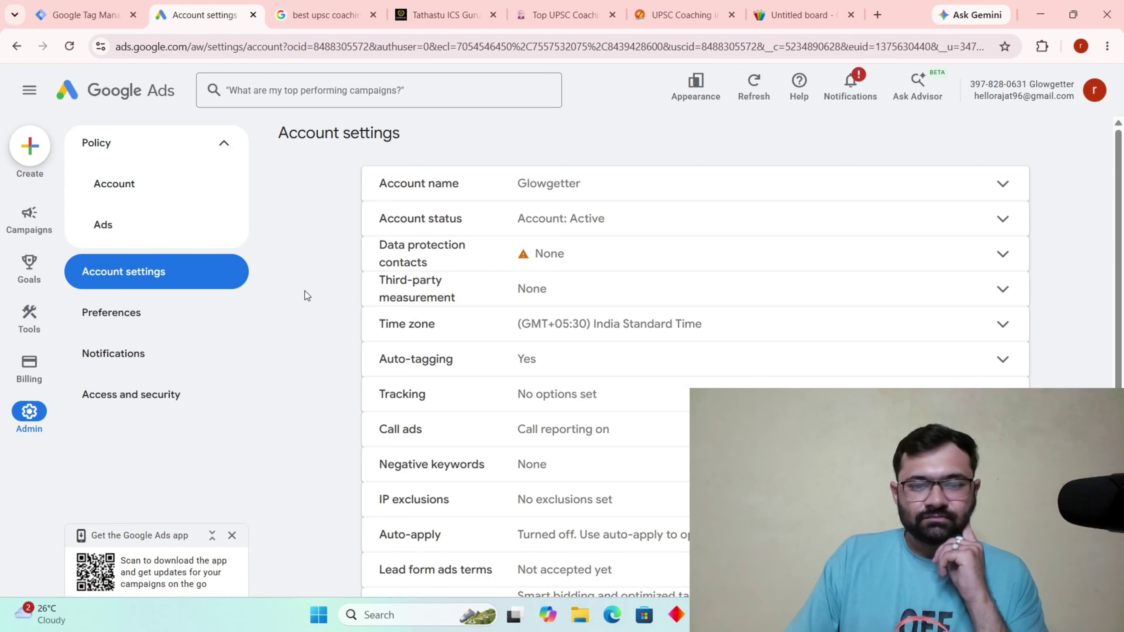
scroll(831, 344, down, 3)
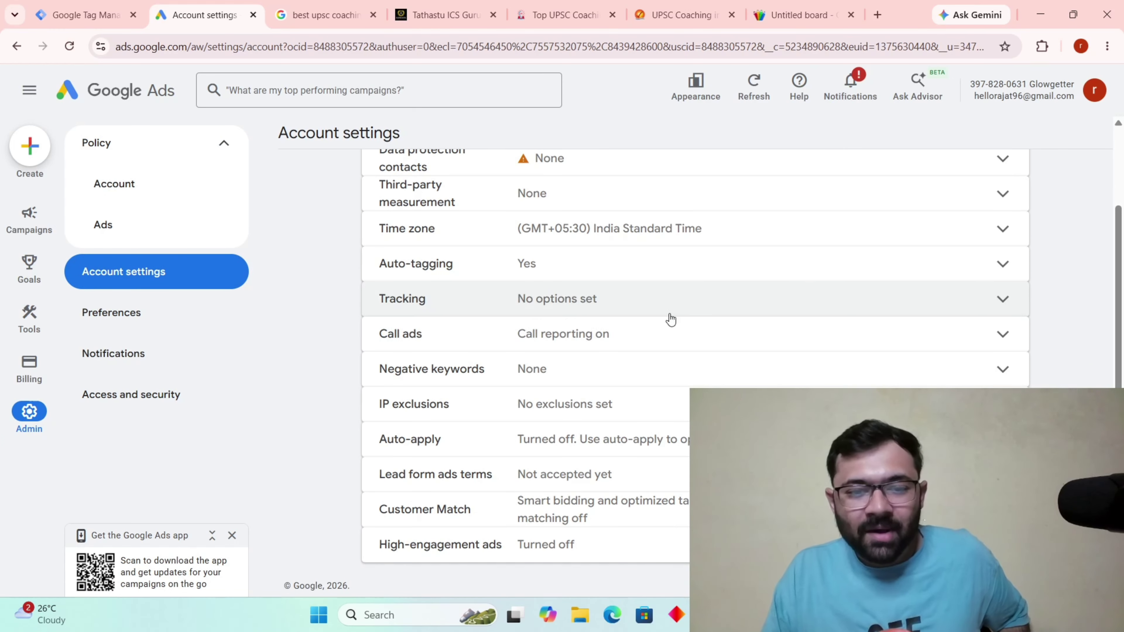
click(674, 281)
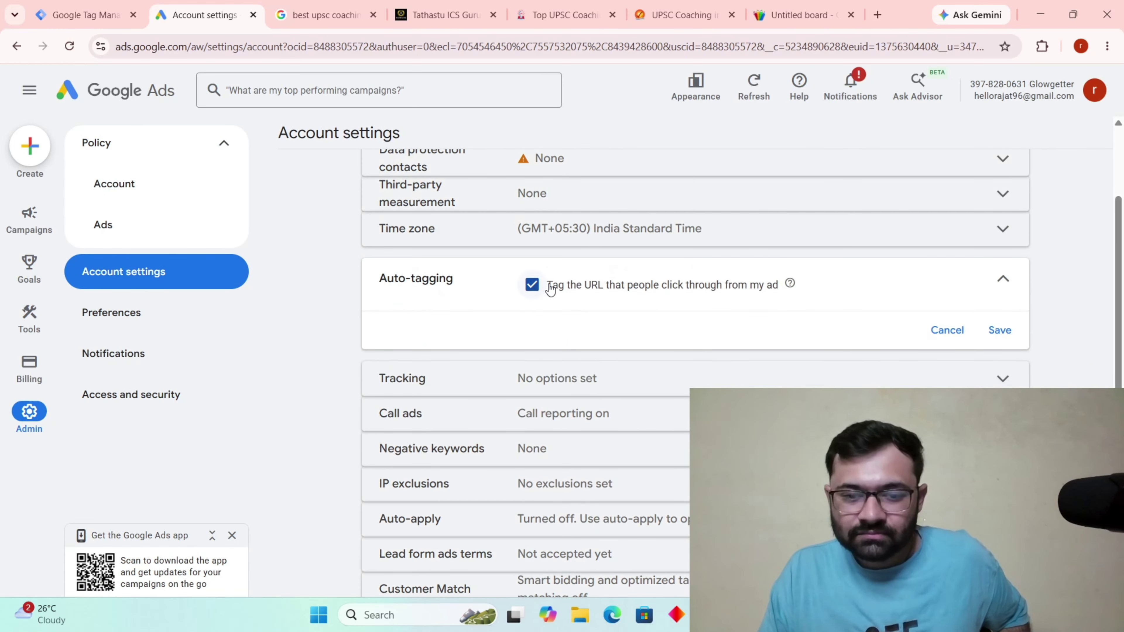
click(1006, 331)
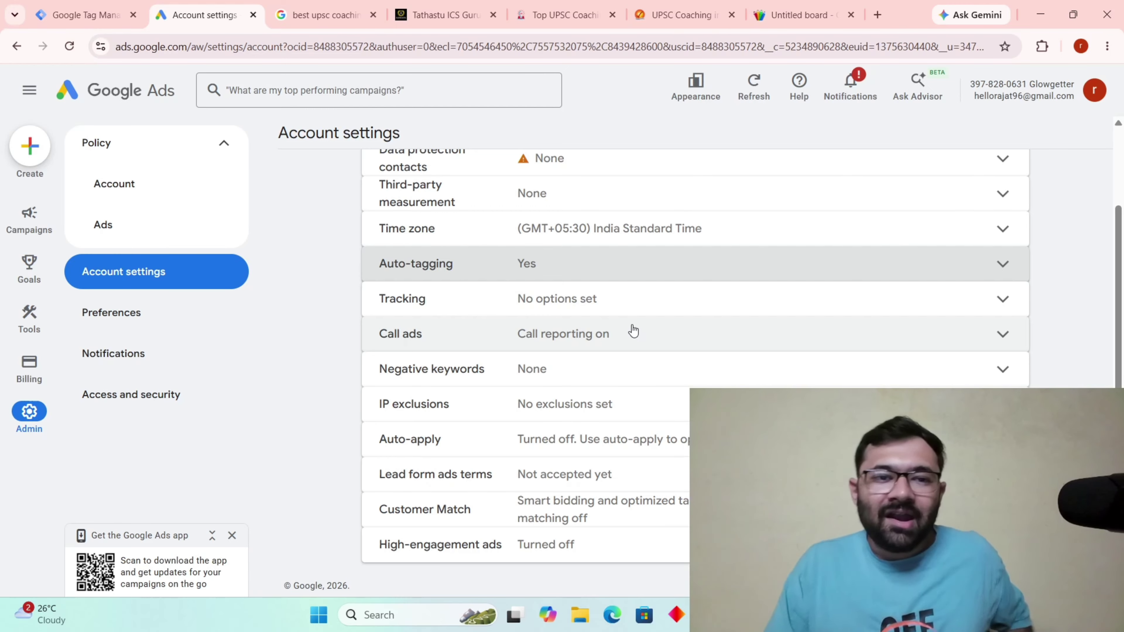
click(323, 11)
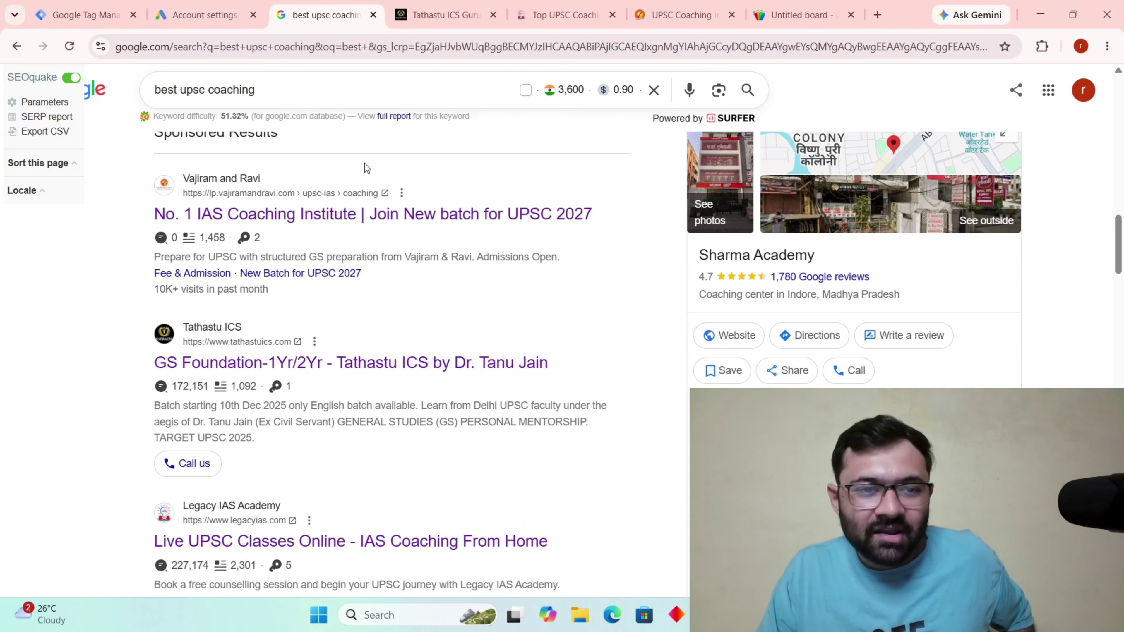
Open the Vajiram & Ravi sponsored ad, check its URL's gclid, close the popup, minimize Chrome.
click(371, 215)
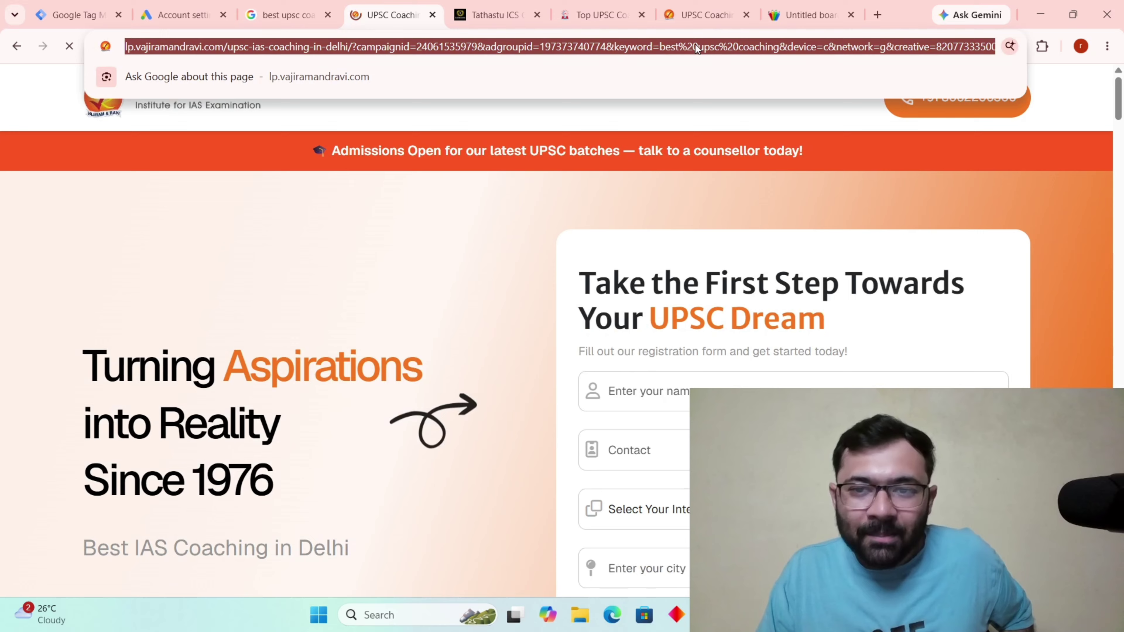
click(696, 47)
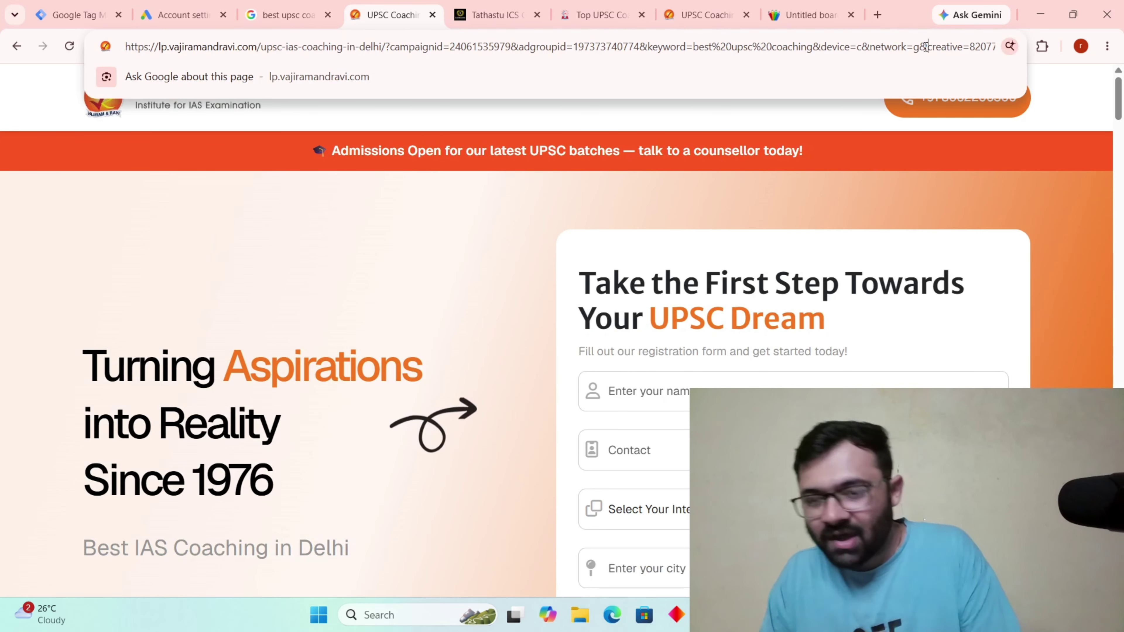
key(Right)
key(Right)
key(Right)
key(Right)
key(Right)
key(Right)
key(Right)
key(Right)
key(Right)
key(Right)
key(Right)
key(Right)
key(Right)
key(Right)
key(Right)
key(Right)
key(Right)
key(Right)
key(Right)
key(Right)
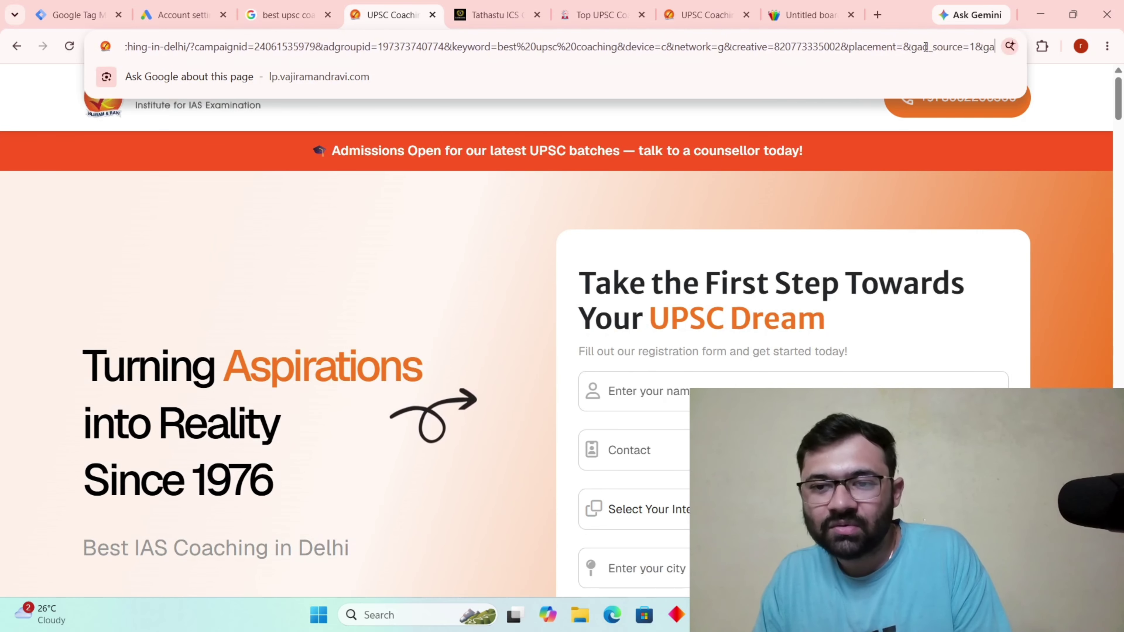
key(Right)
key(Right)
key(Right)
key(Right)
key(Right)
key(Right)
key(Right)
key(Right)
key(Right)
key(Right)
key(Right)
key(Right)
key(Right)
key(Right)
key(Right)
key(Right)
key(Right)
key(Right)
key(Right)
key(Right)
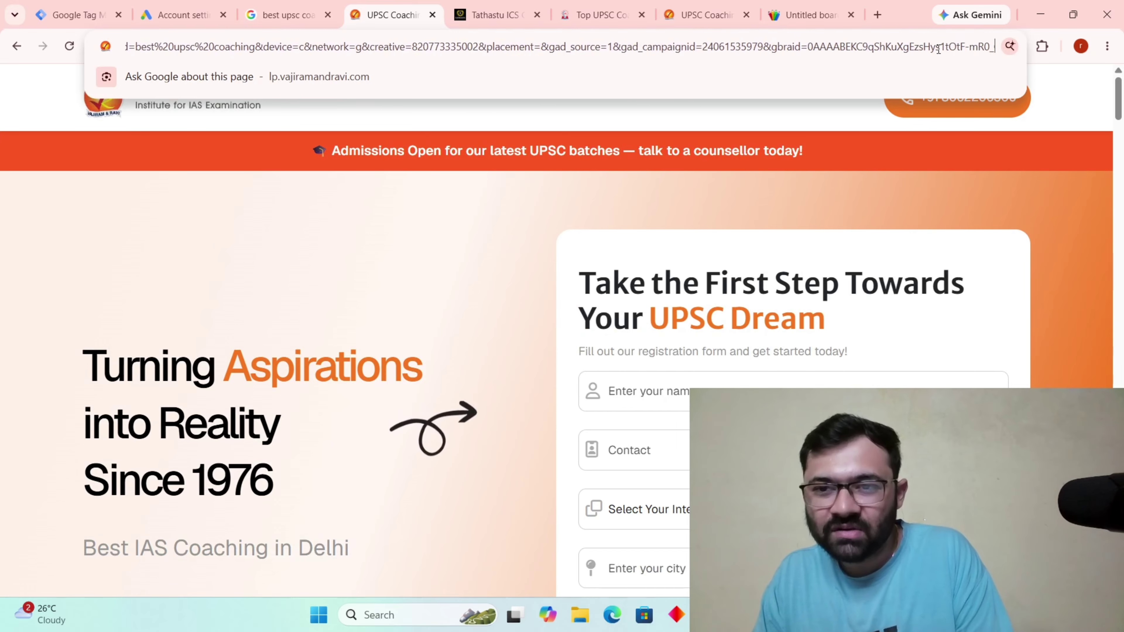
key(Right)
key(Right)
key(Right)
key(Right)
key(Right)
key(Right)
key(Right)
key(Right)
key(Right)
key(Right)
key(Right)
key(Right)
key(Right)
key(Right)
key(Right)
key(Right)
key(Right)
key(Right)
key(Right)
key(Right)
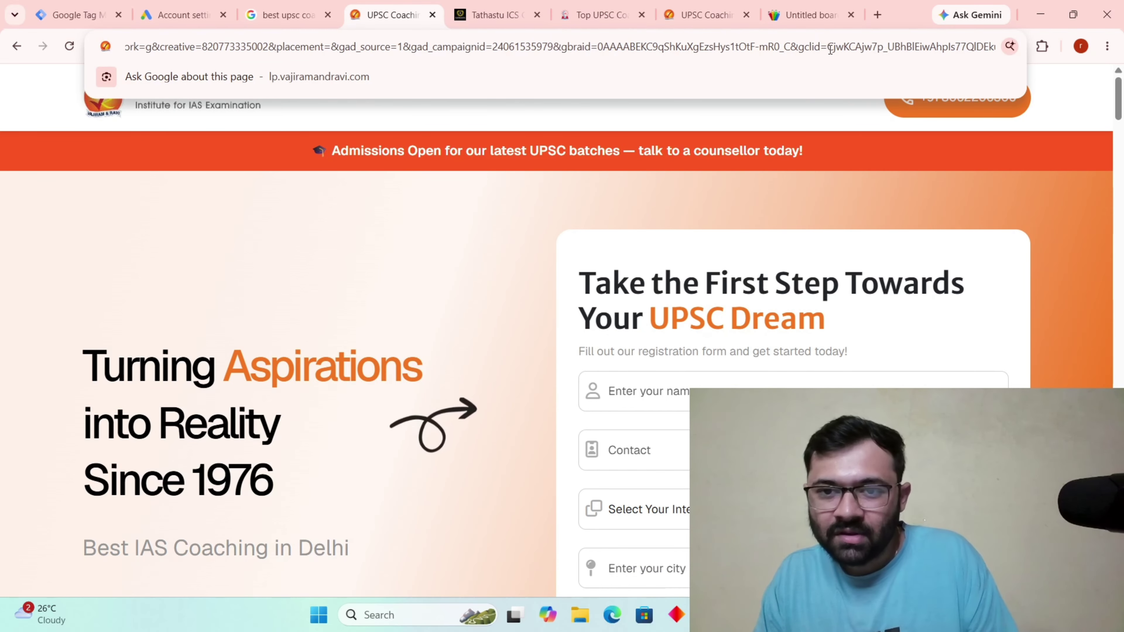
drag(831, 49, 1023, 68)
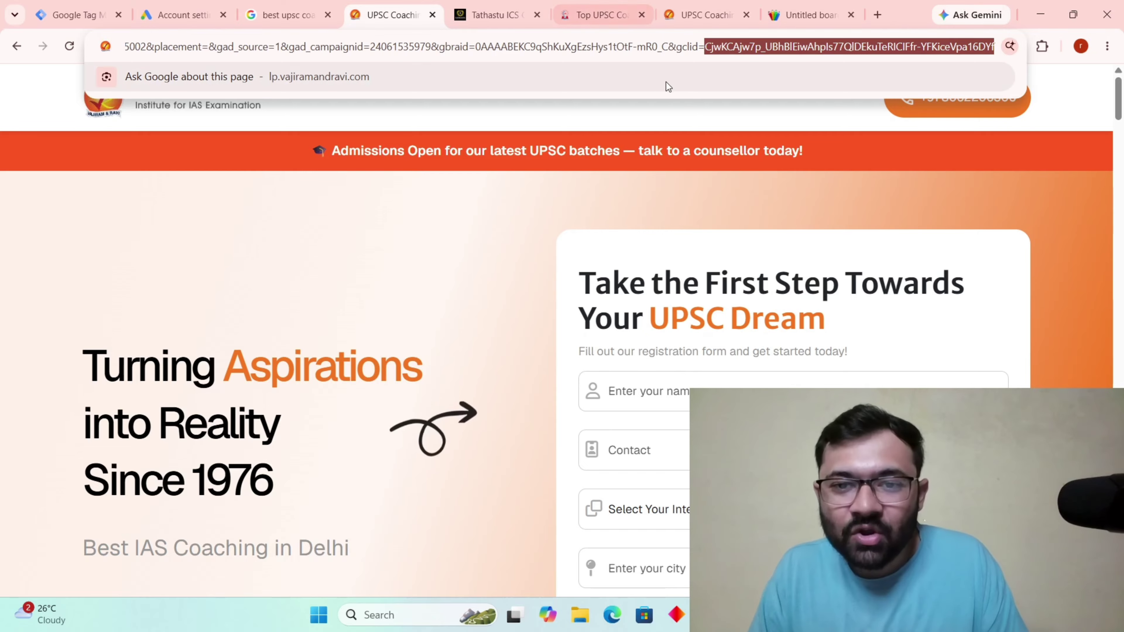
click(676, 49)
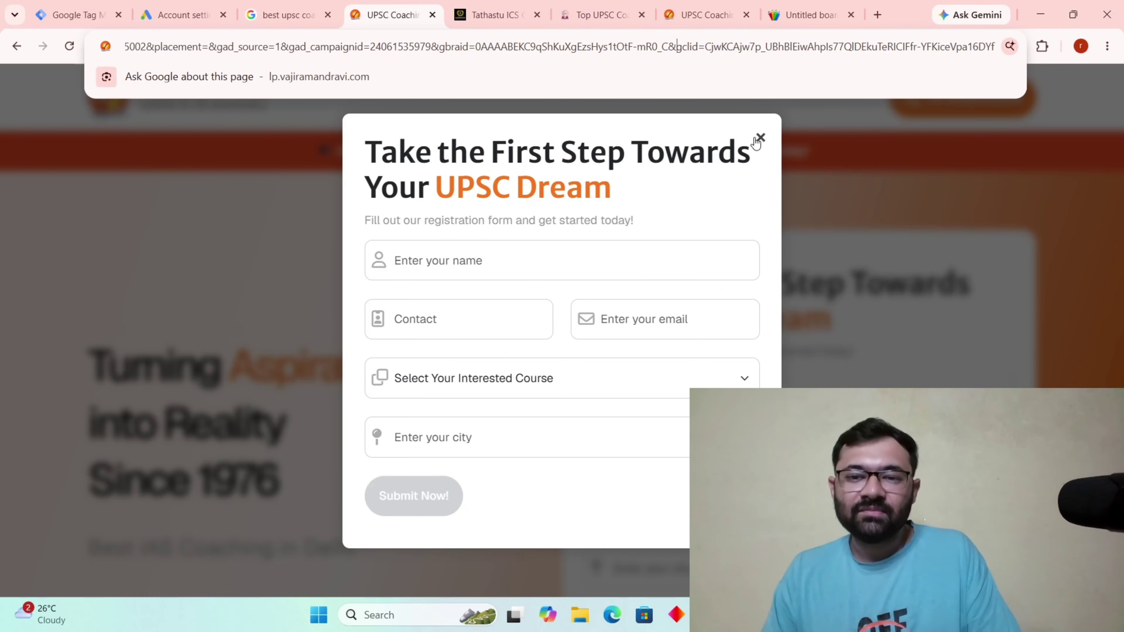
click(760, 139)
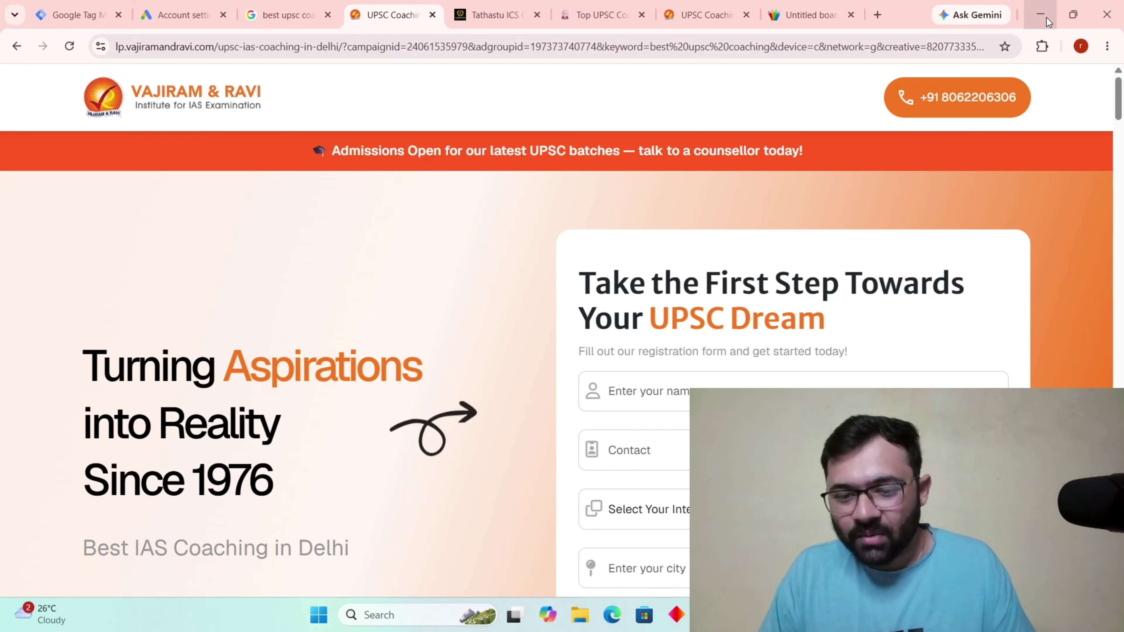
click(1031, 18)
Open the contact form's field settings in the Elementor editor.
click(709, 616)
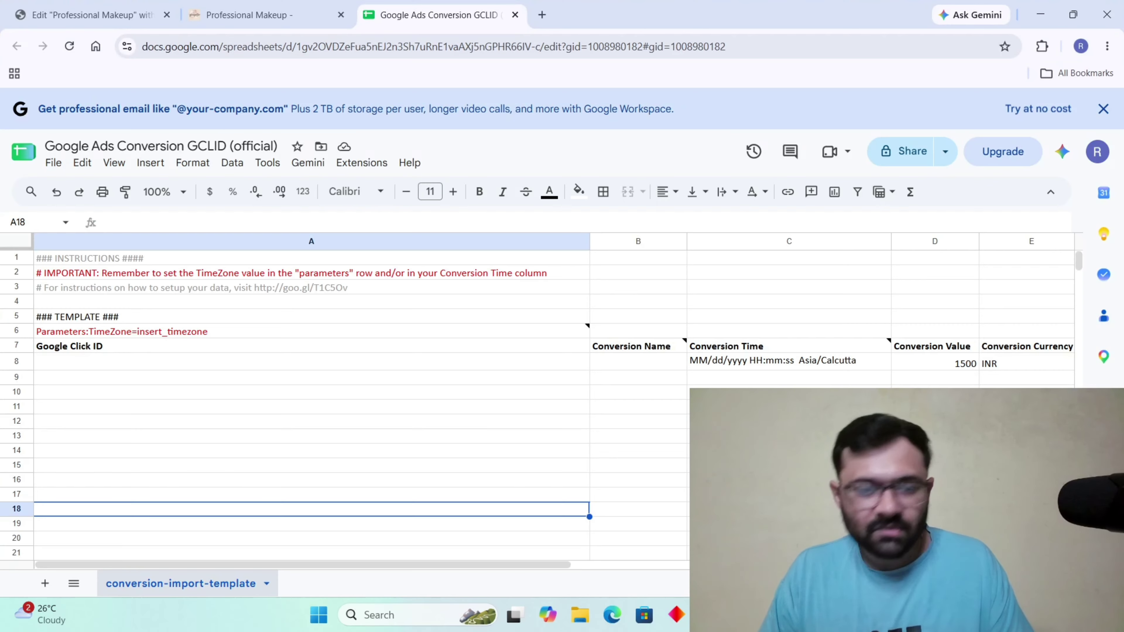
click(236, 7)
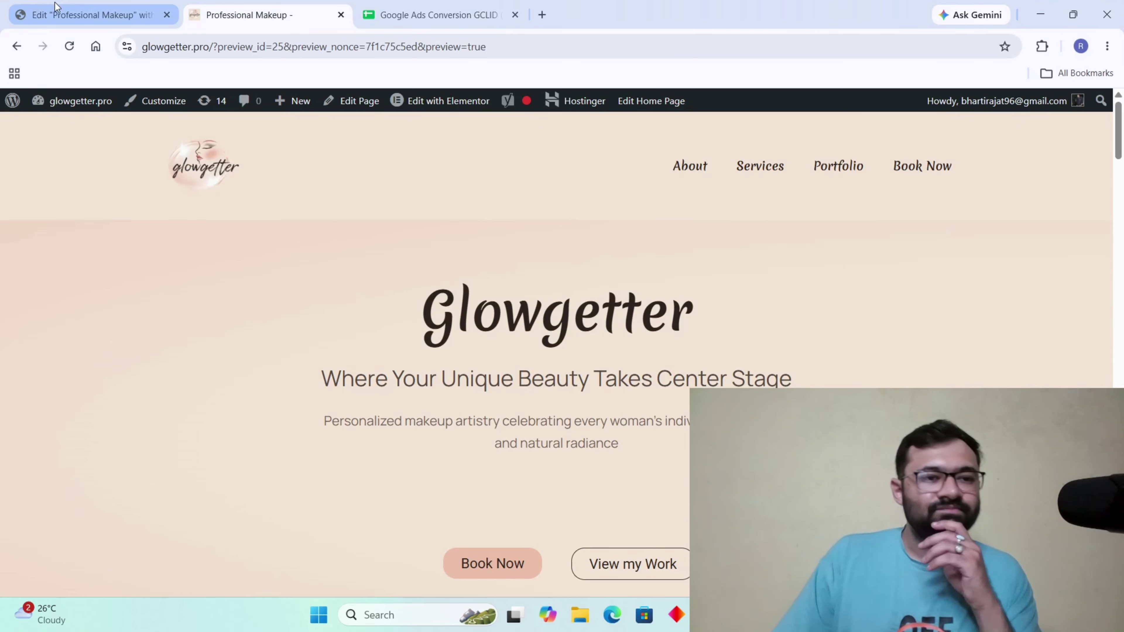
click(146, 5)
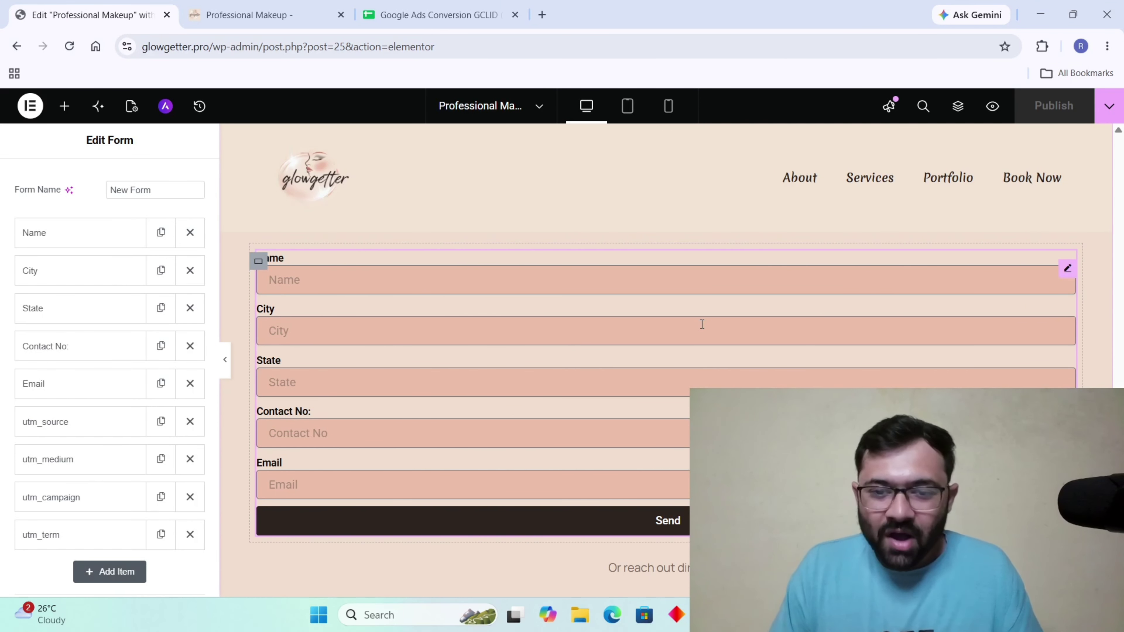
scroll(730, 332, down, 5)
scroll(762, 342, up, 7)
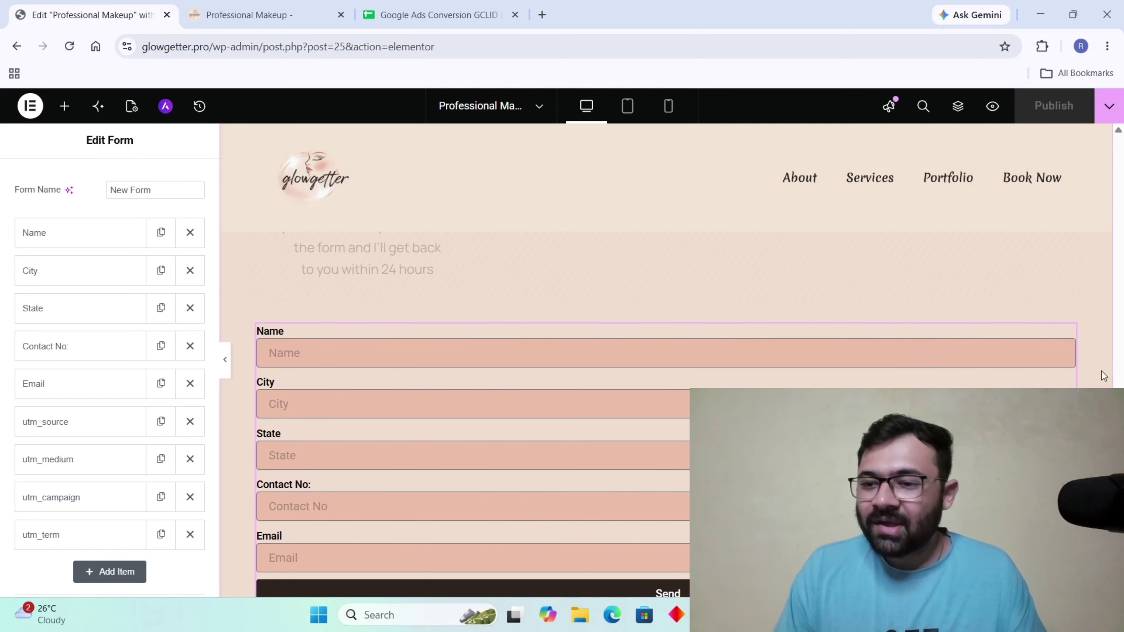
right_click(1068, 344)
click(1027, 272)
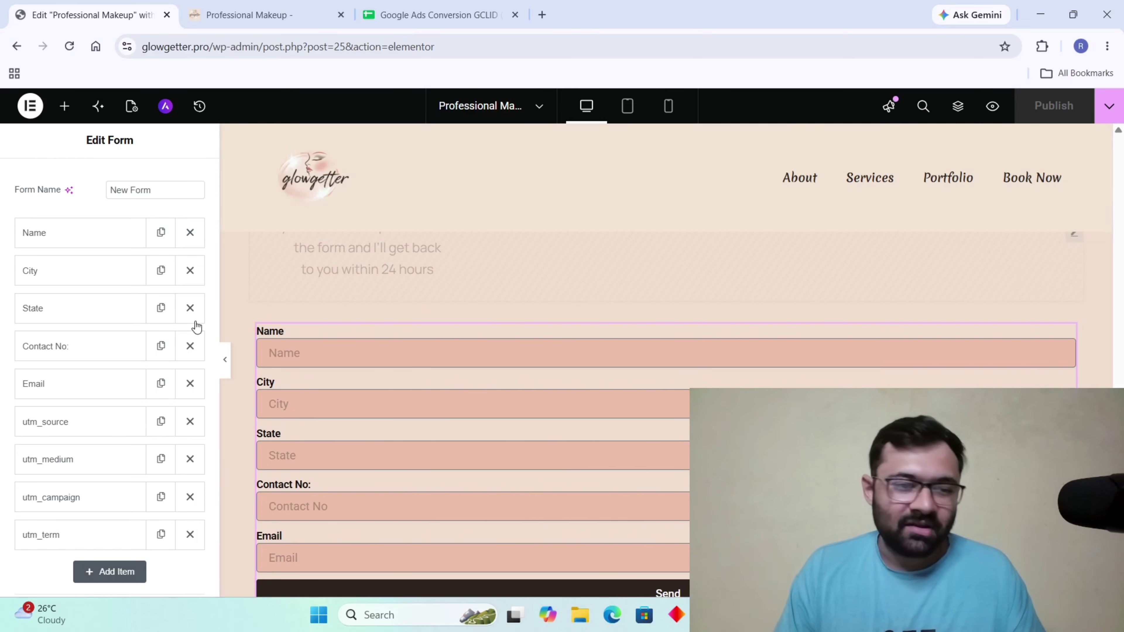
scroll(114, 442, down, 3)
Add a new hidden gclid field to the form.
click(113, 427)
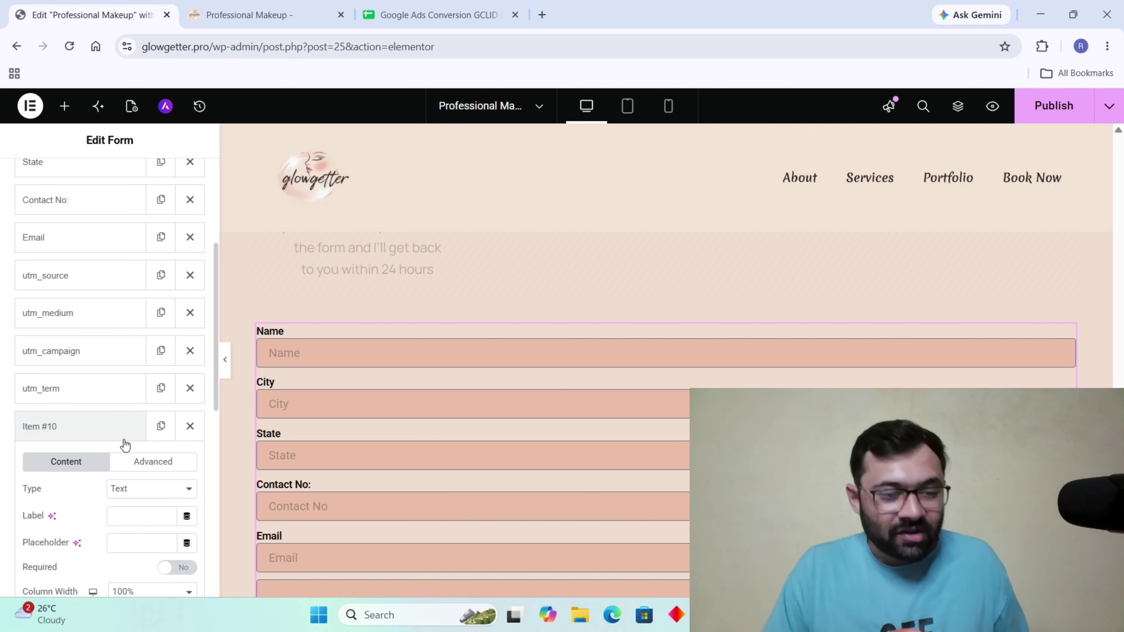
scroll(126, 445, down, 2)
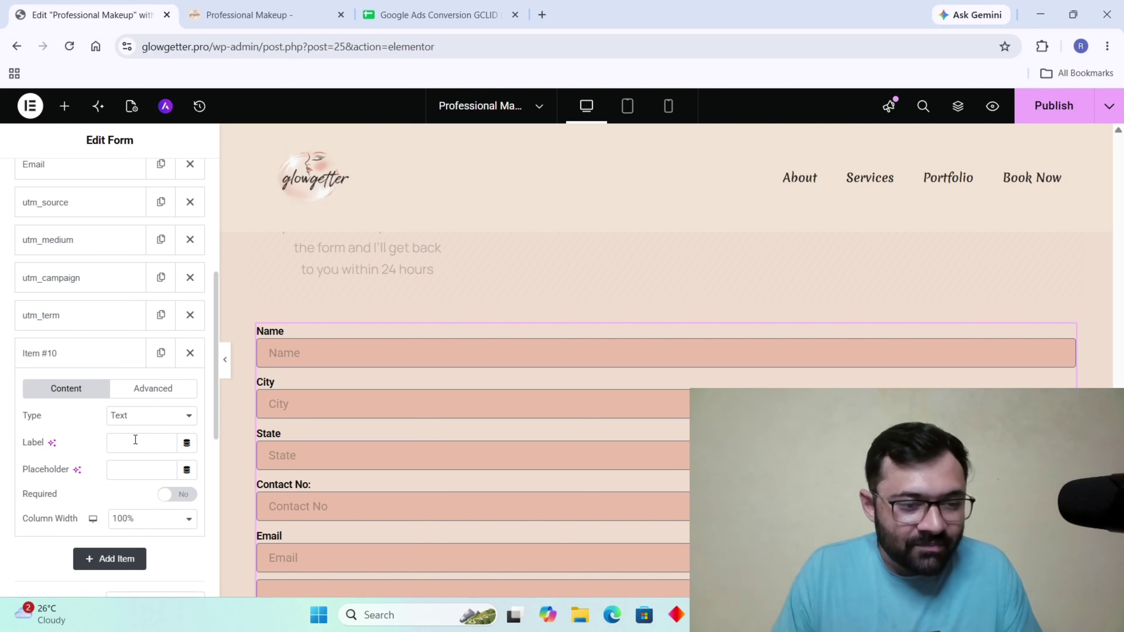
click(141, 416)
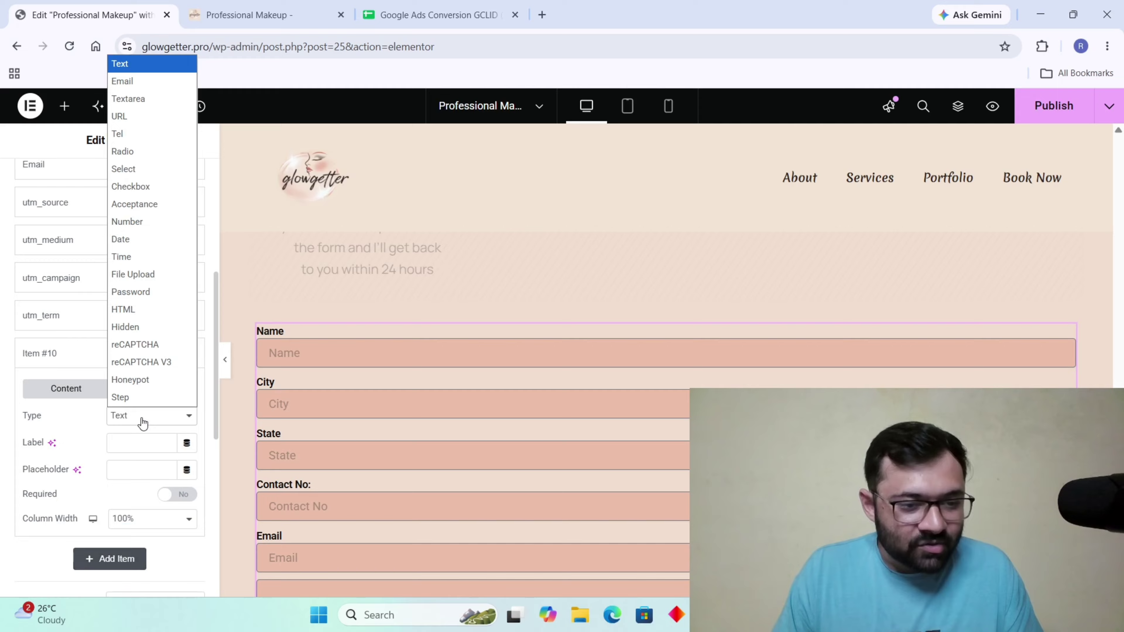
click(136, 327)
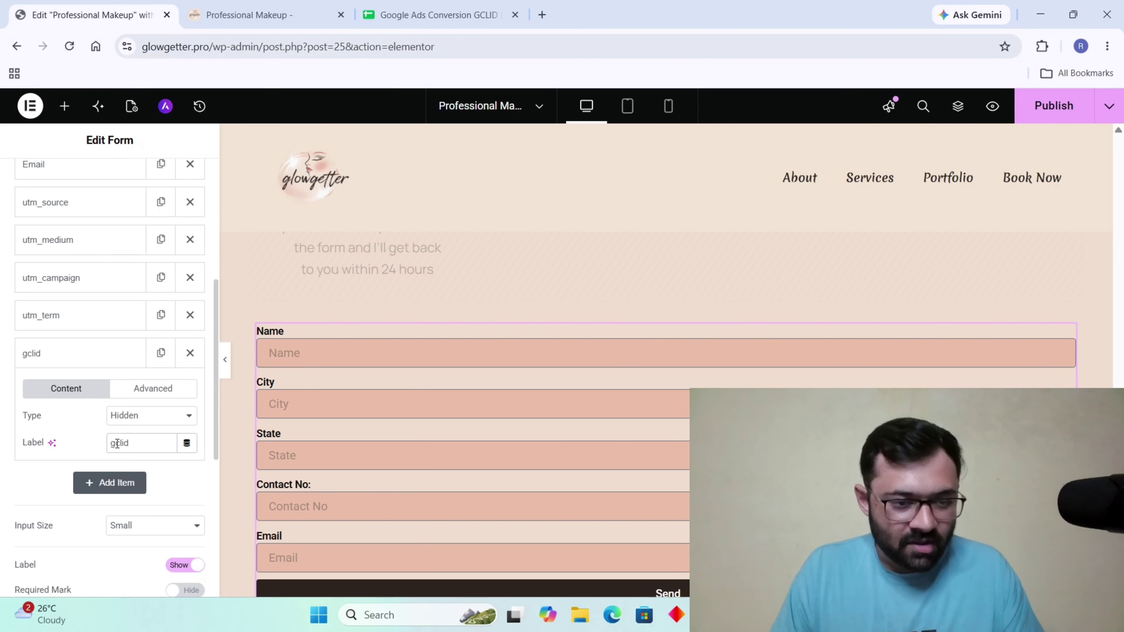
Set the gclid field's default value to the Get request parameter 'gclid'.
click(155, 390)
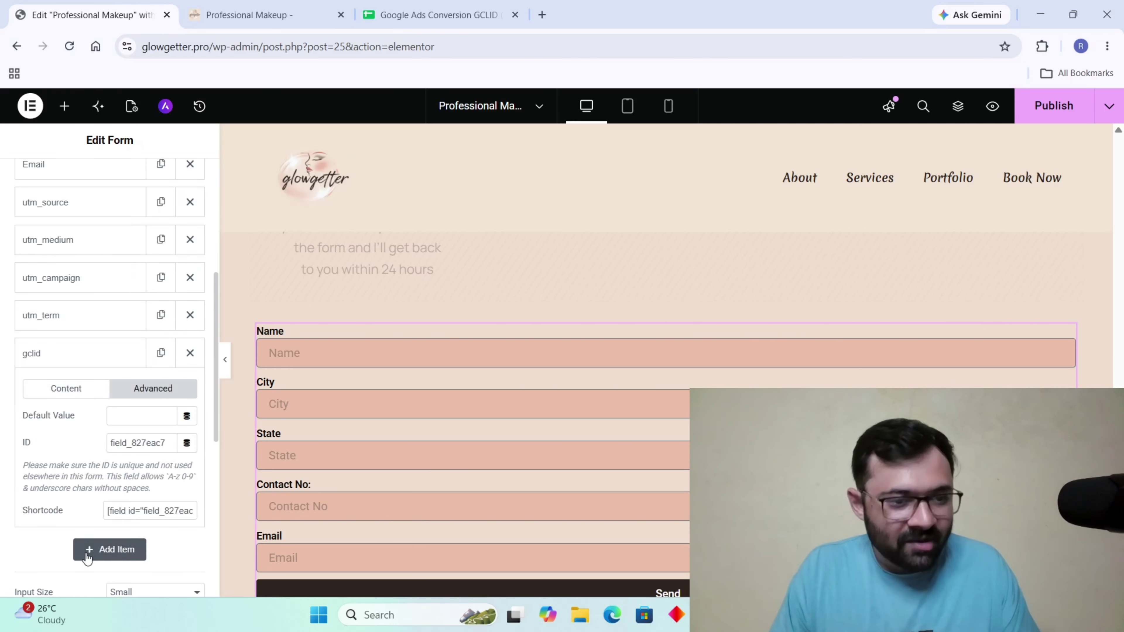
click(185, 417)
scroll(141, 363, down, 3)
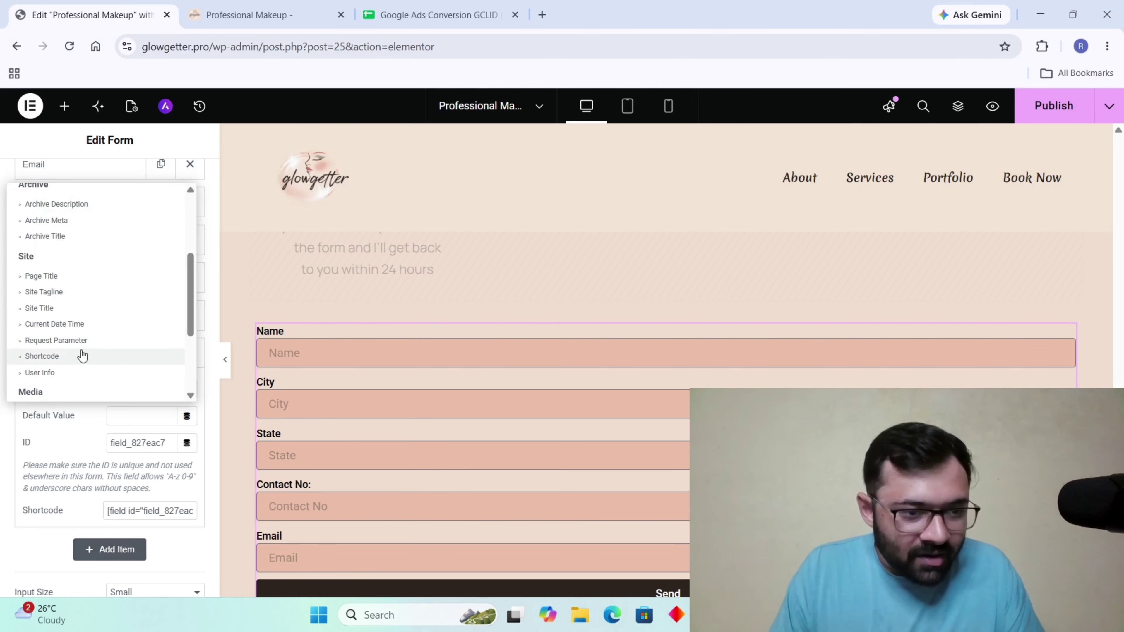
click(77, 343)
mouse_move(62, 614)
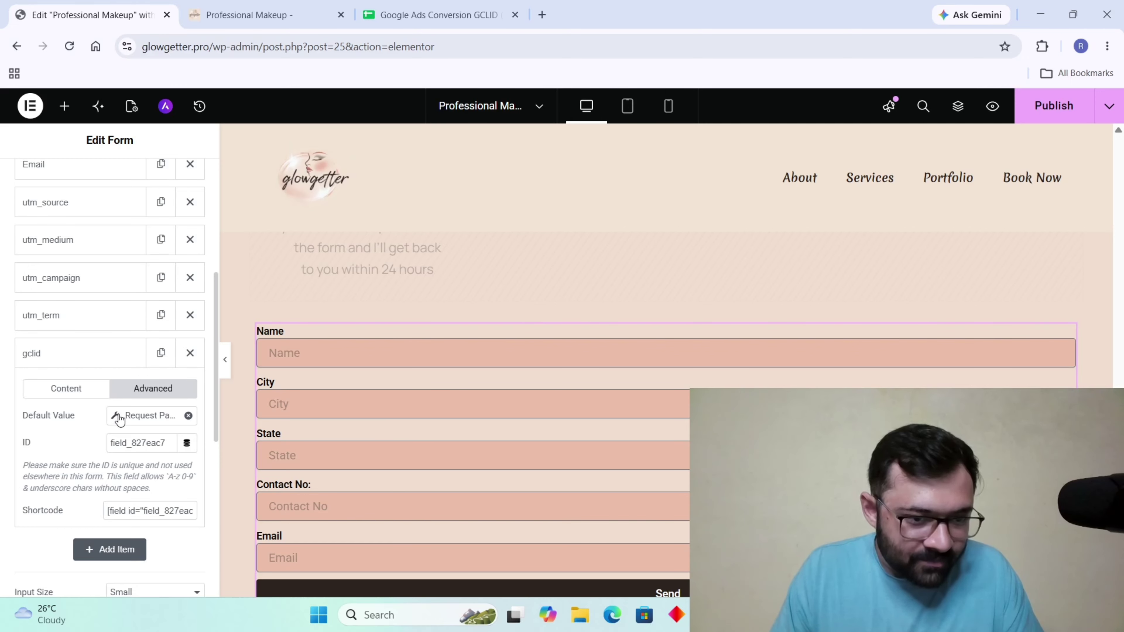
click(116, 418)
click(229, 511)
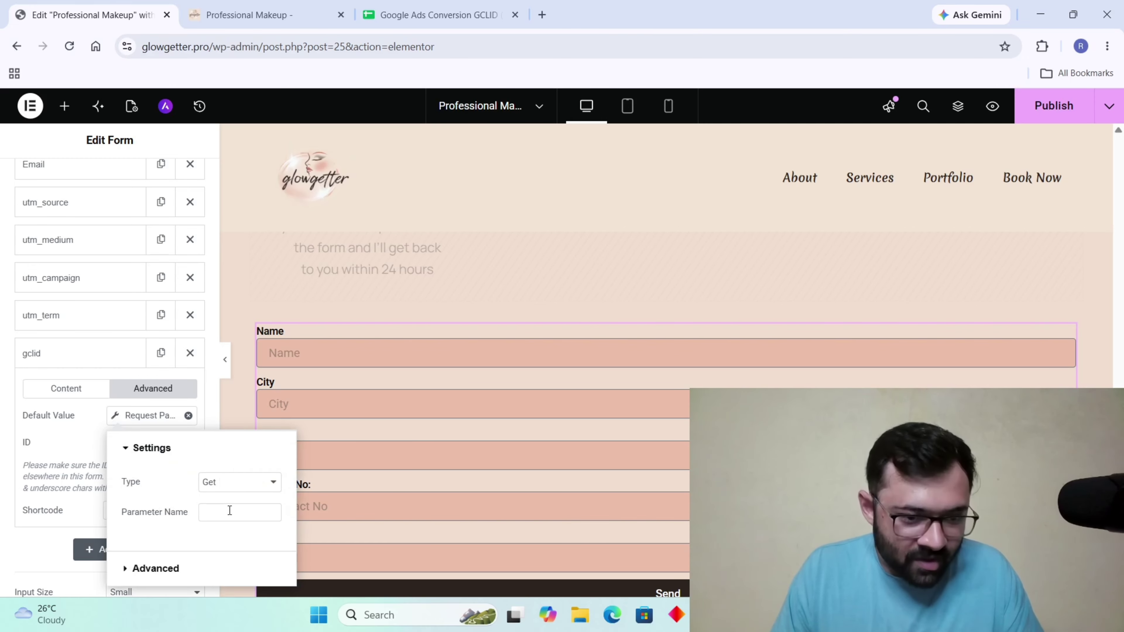
text(gclid)
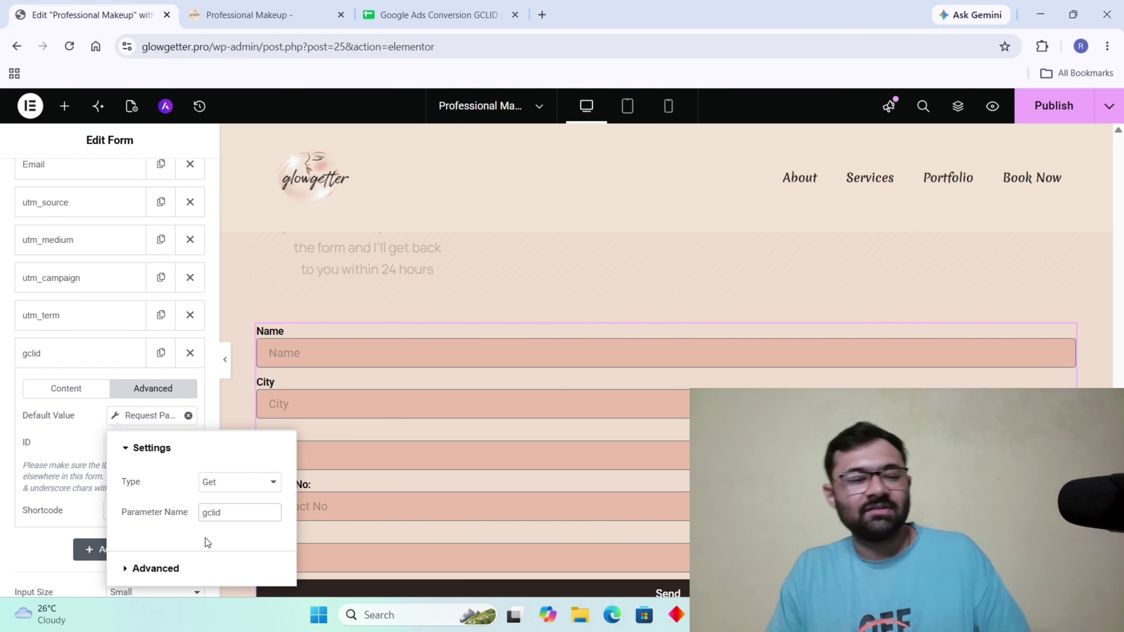
click(1033, 295)
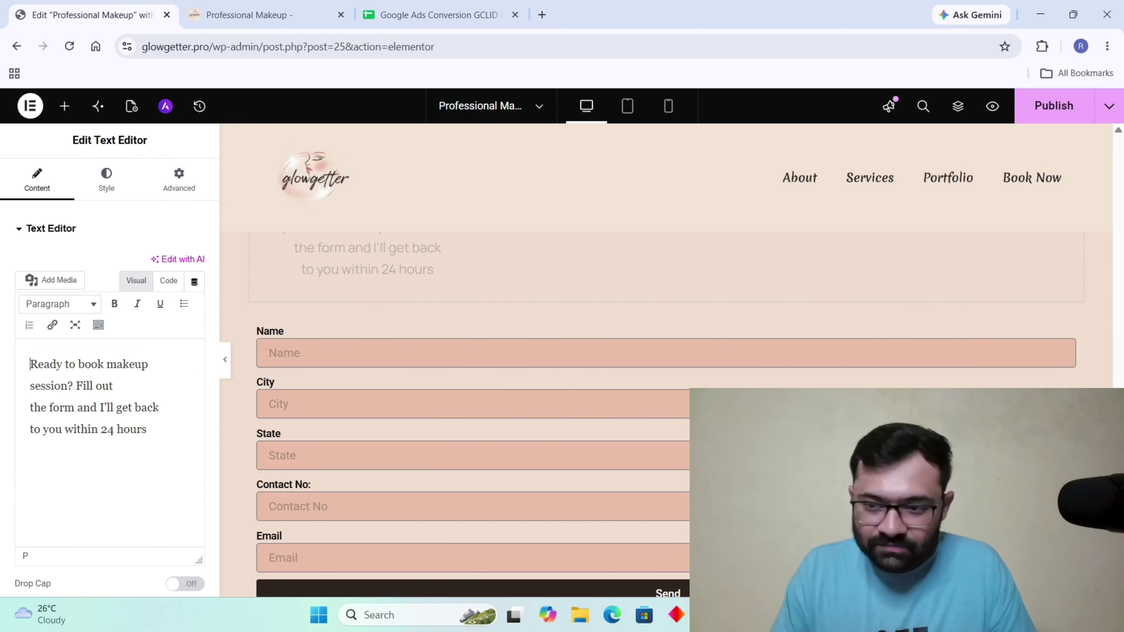
Reopen the form settings to check the gclid field's configuration.
right_click(1071, 352)
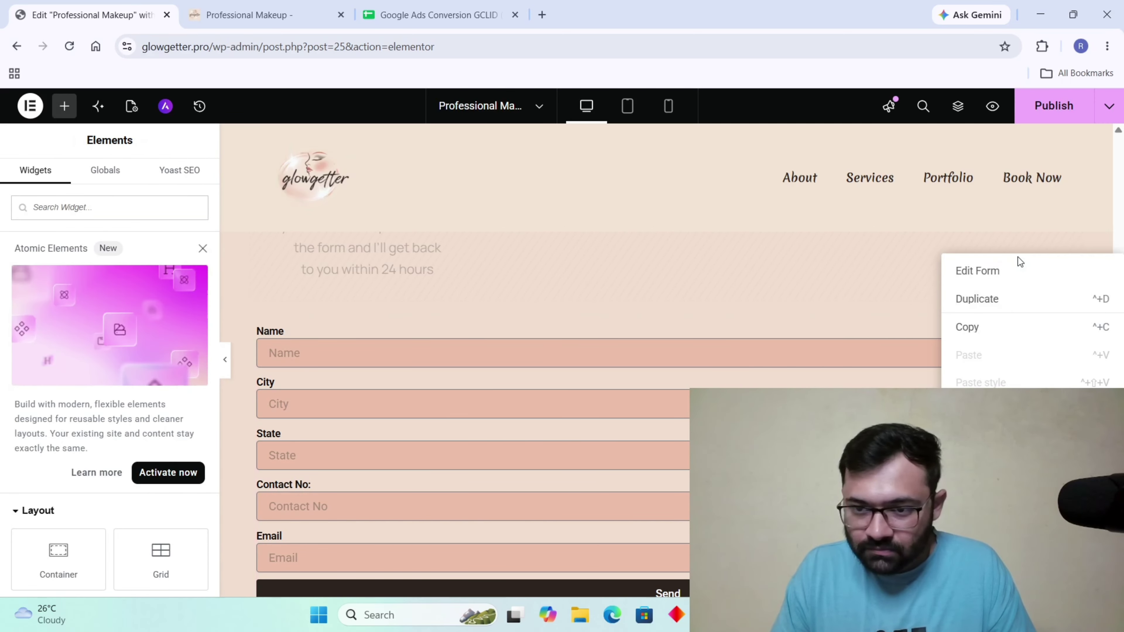
click(1016, 268)
scroll(89, 482, down, 3)
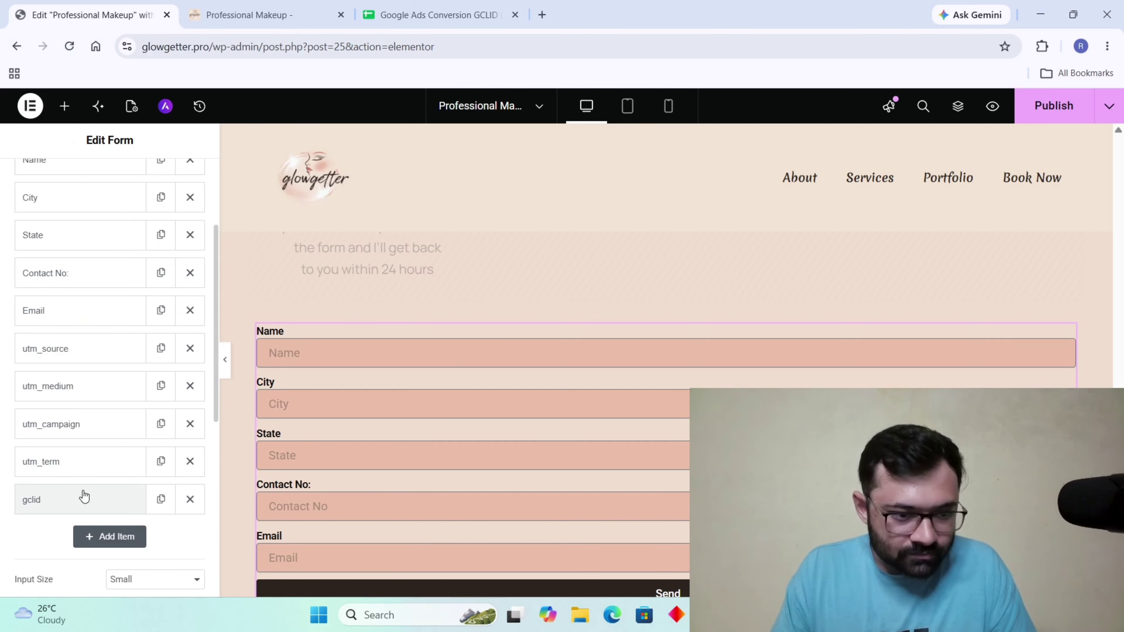
click(82, 496)
scroll(164, 544, down, 3)
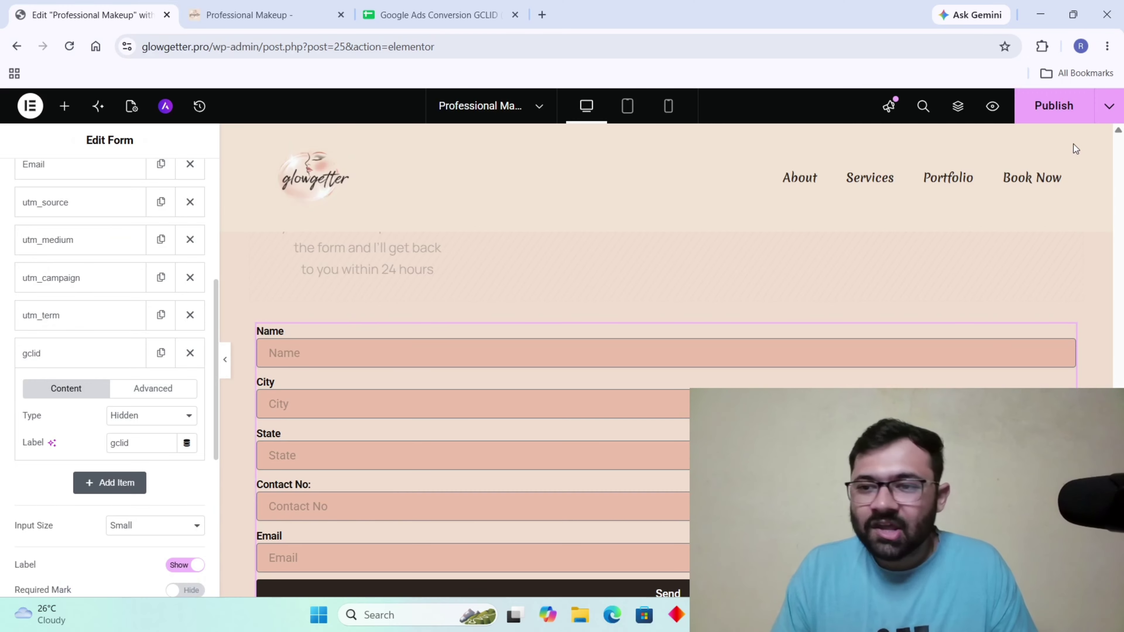
Publish the page with the updated form.
click(1044, 112)
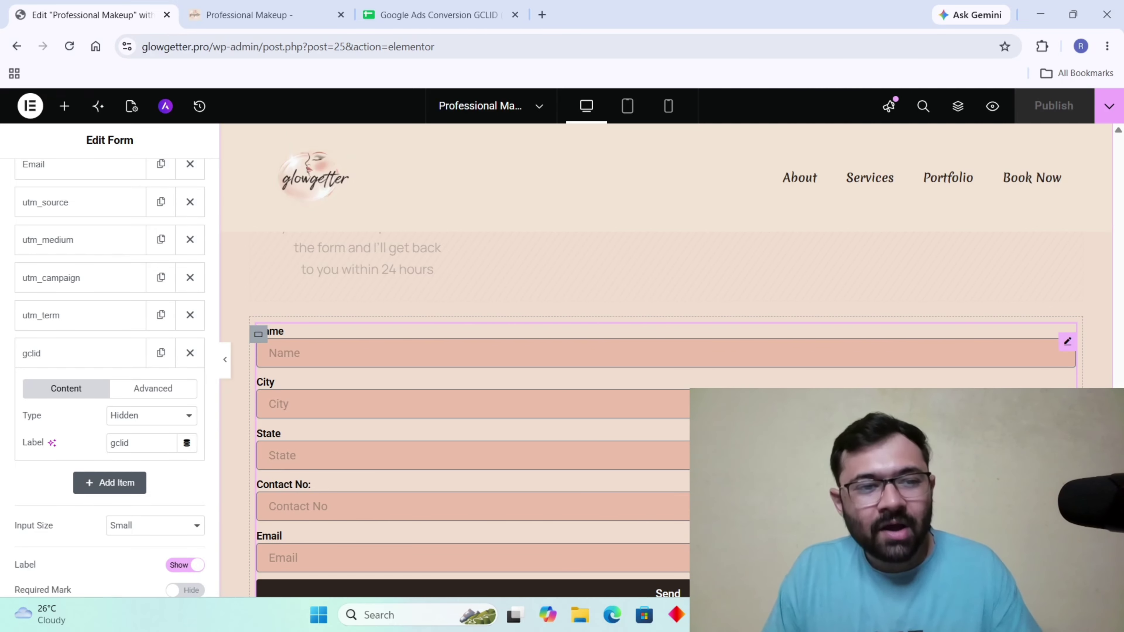
click(741, 614)
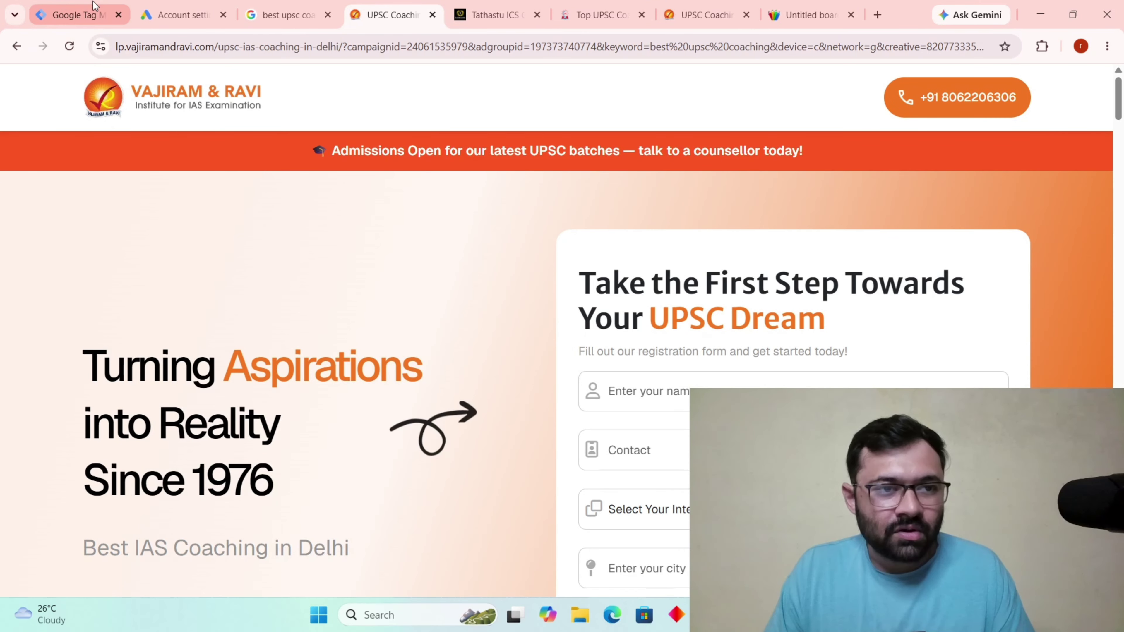
key(alt+Tab)
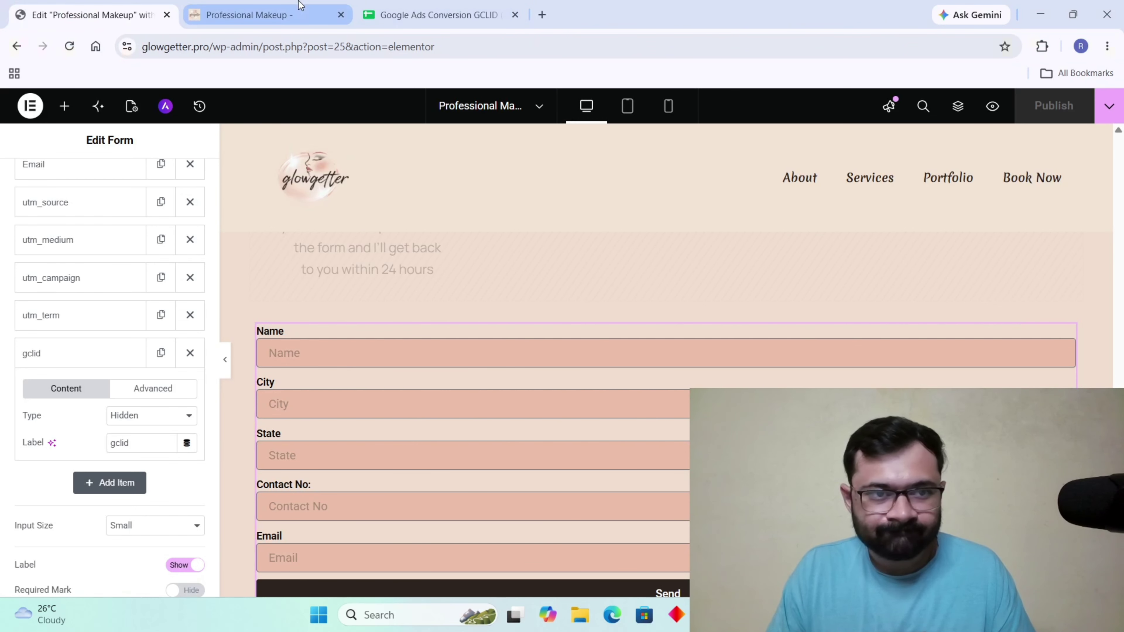
Strip the preview parameters from the live page URL and check the gclid notes.
click(294, 15)
drag(537, 40, 271, 44)
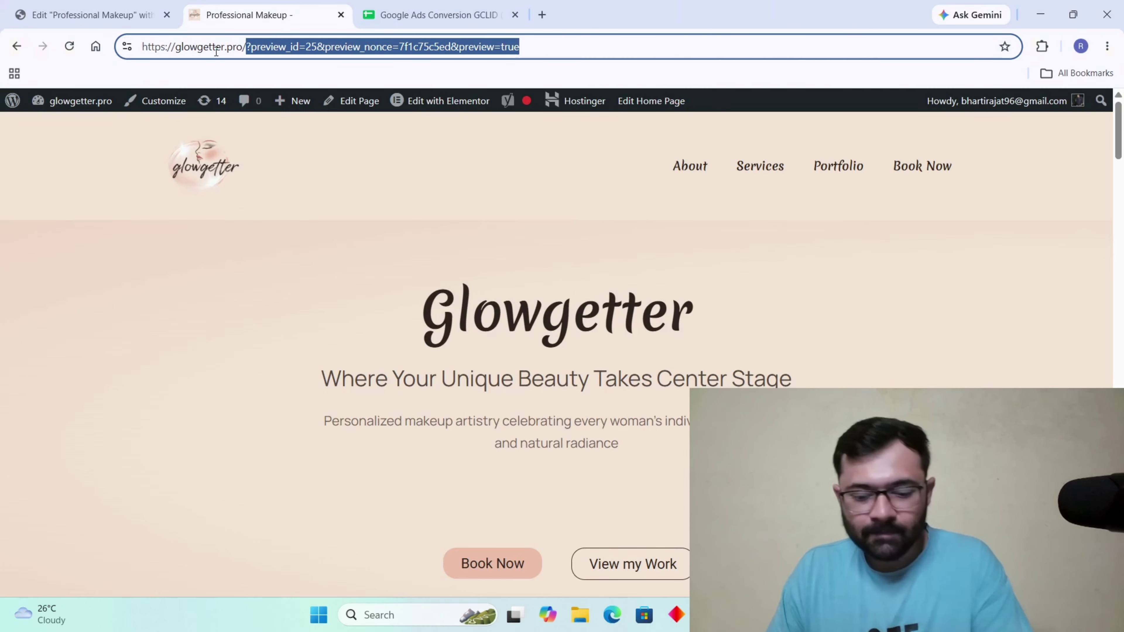
key(BackSpace)
key(ctrl+a)
key(ctrl+c)
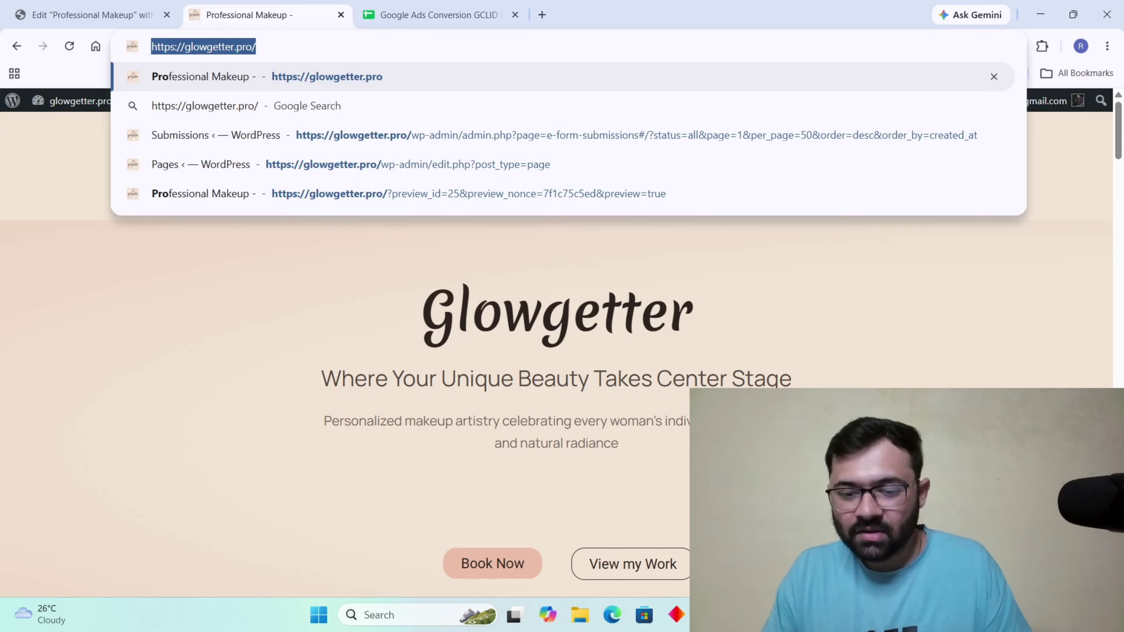
key(alt+Tab)
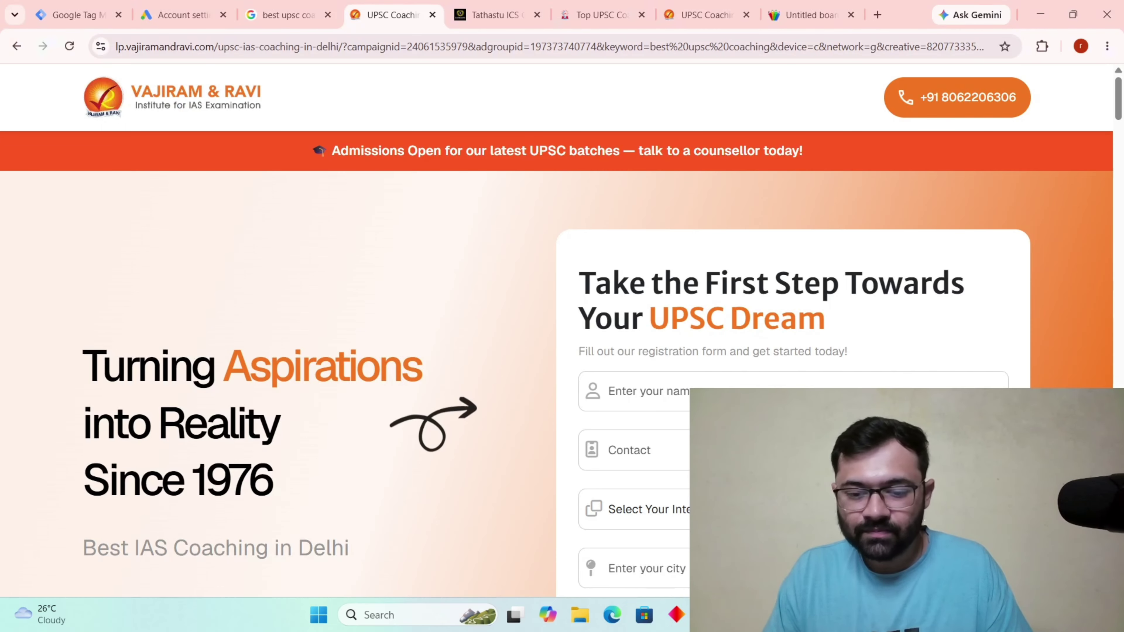
click(709, 615)
click(741, 615)
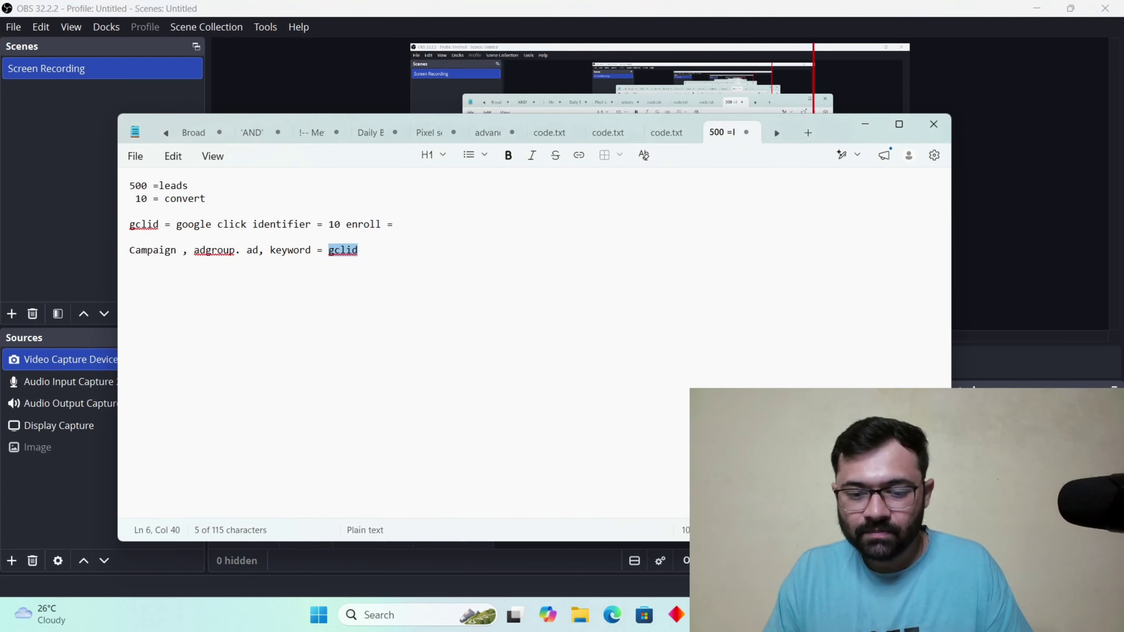
key(alt+Tab)
Open a new tab and enter glowgetter.pro/?gclid= in its address bar.
click(542, 15)
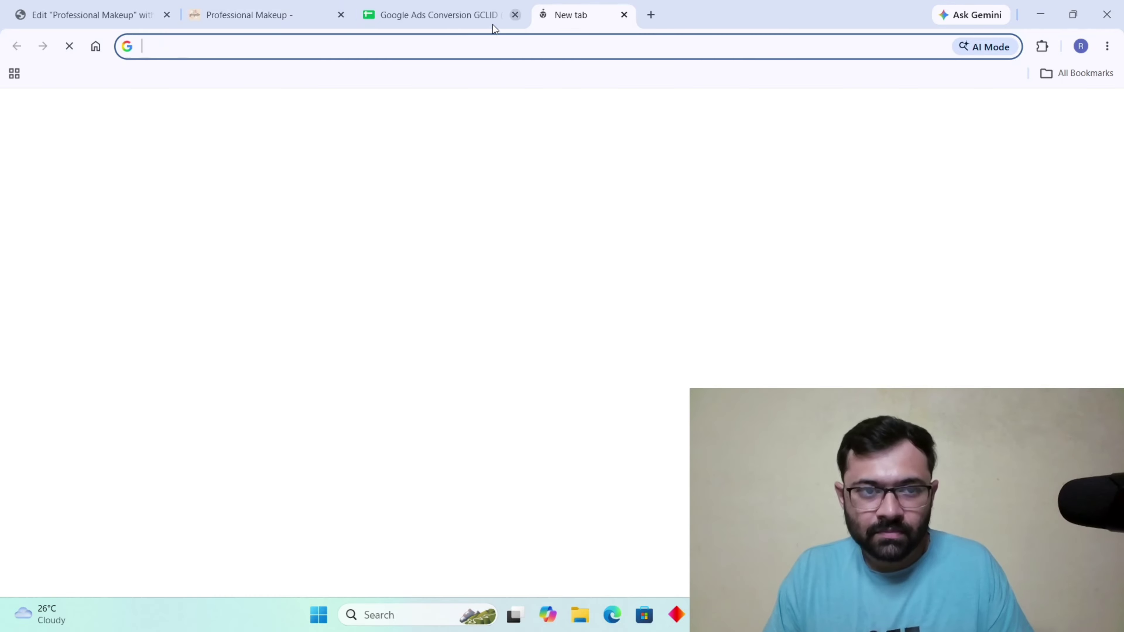
click(435, 48)
key(ctrl+v)
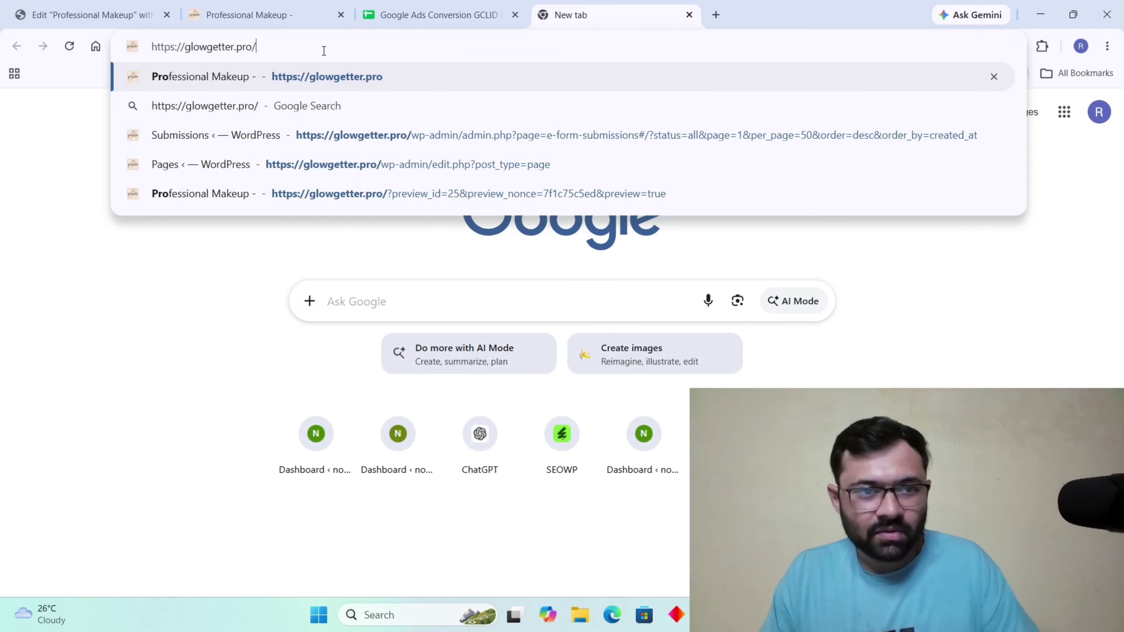
text(?)
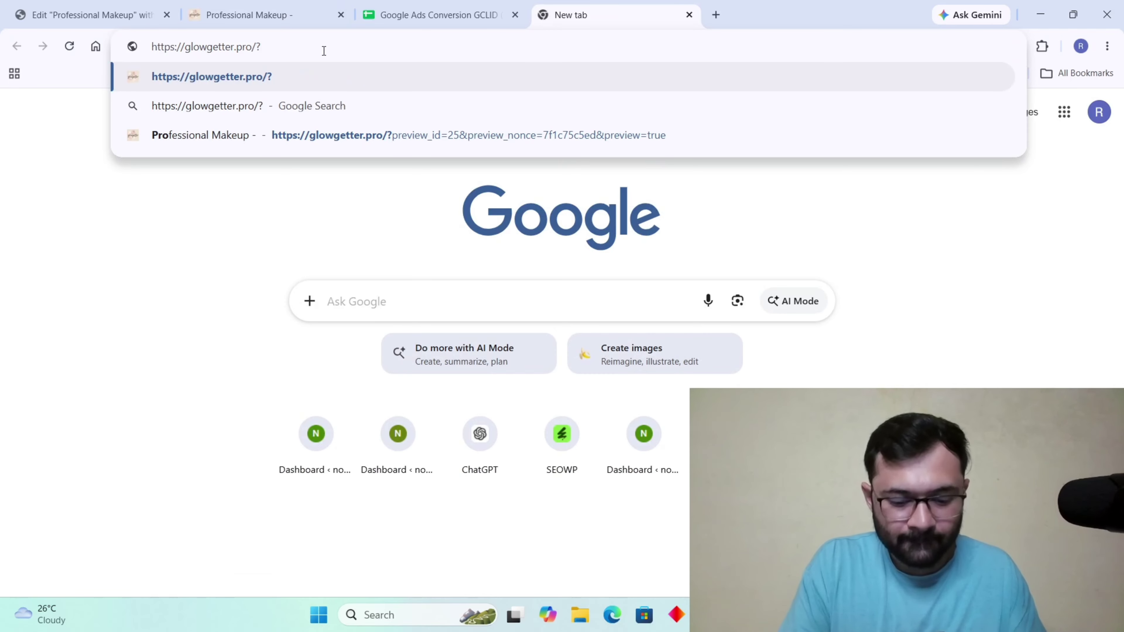
text(=)
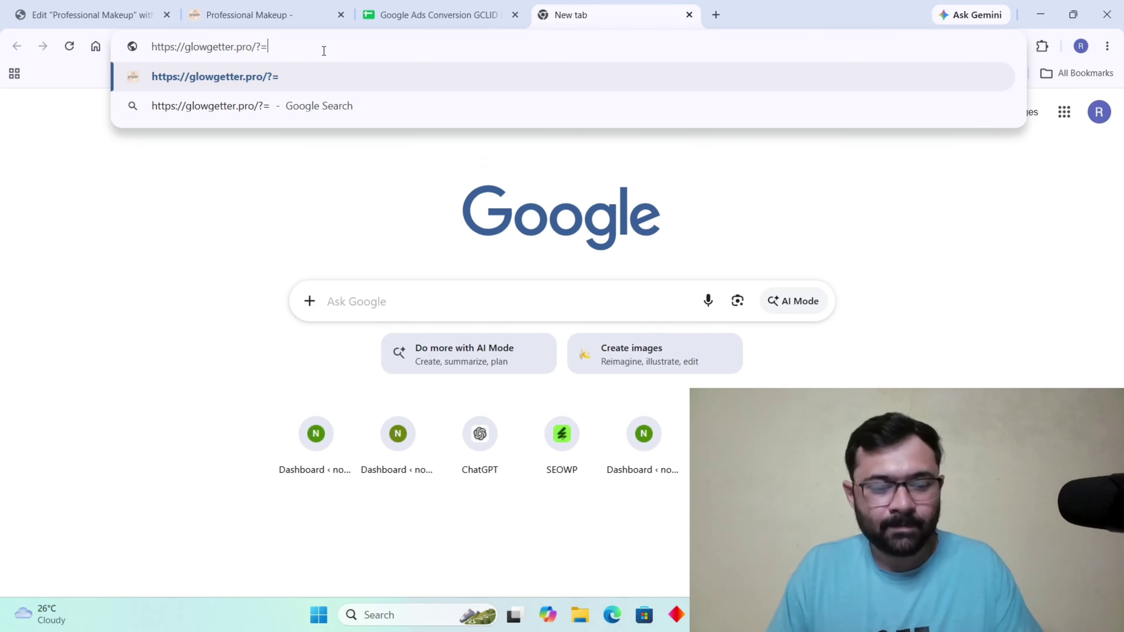
key(BackSpace)
text(g)
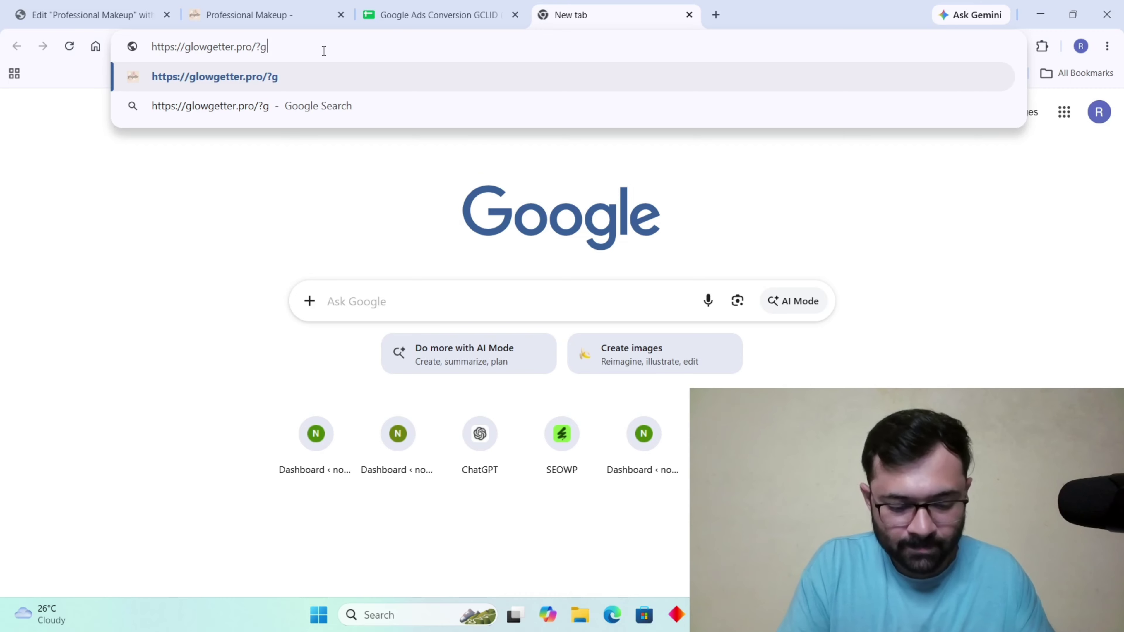
text(clid=)
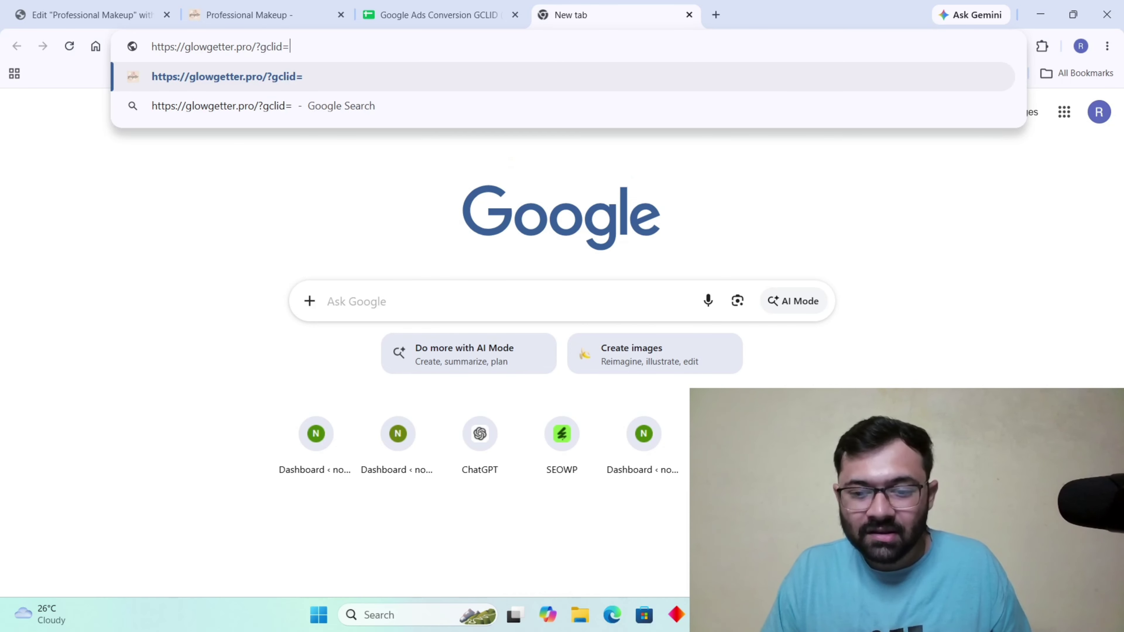
Copy the gclid value from the Vajiram ad landing page's URL.
mouse_move(742, 614)
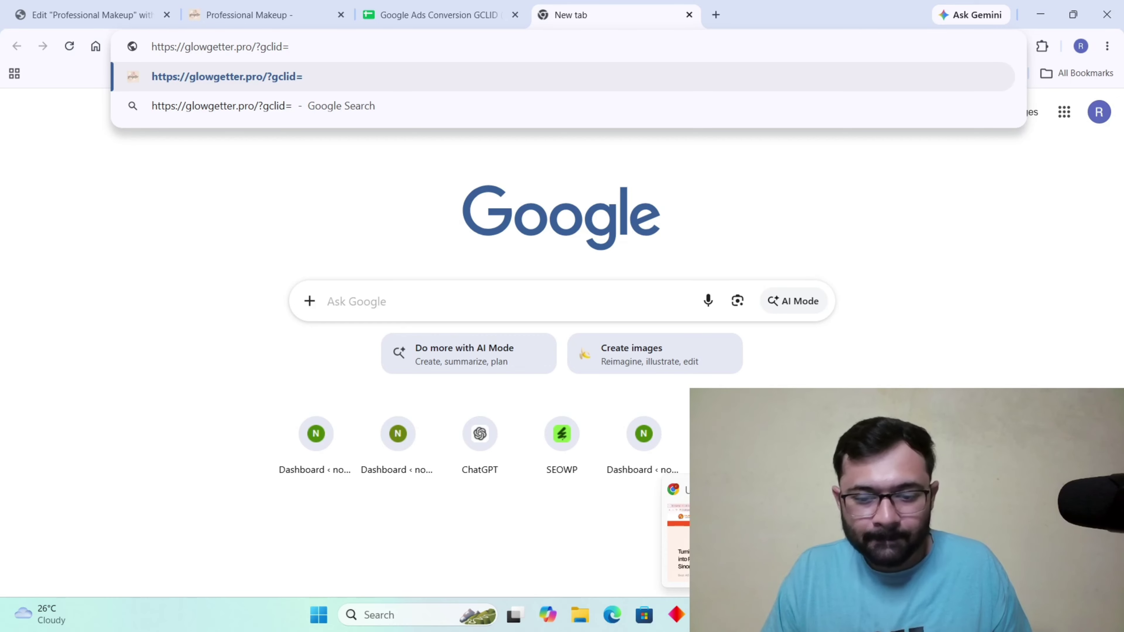
click(709, 615)
click(709, 615)
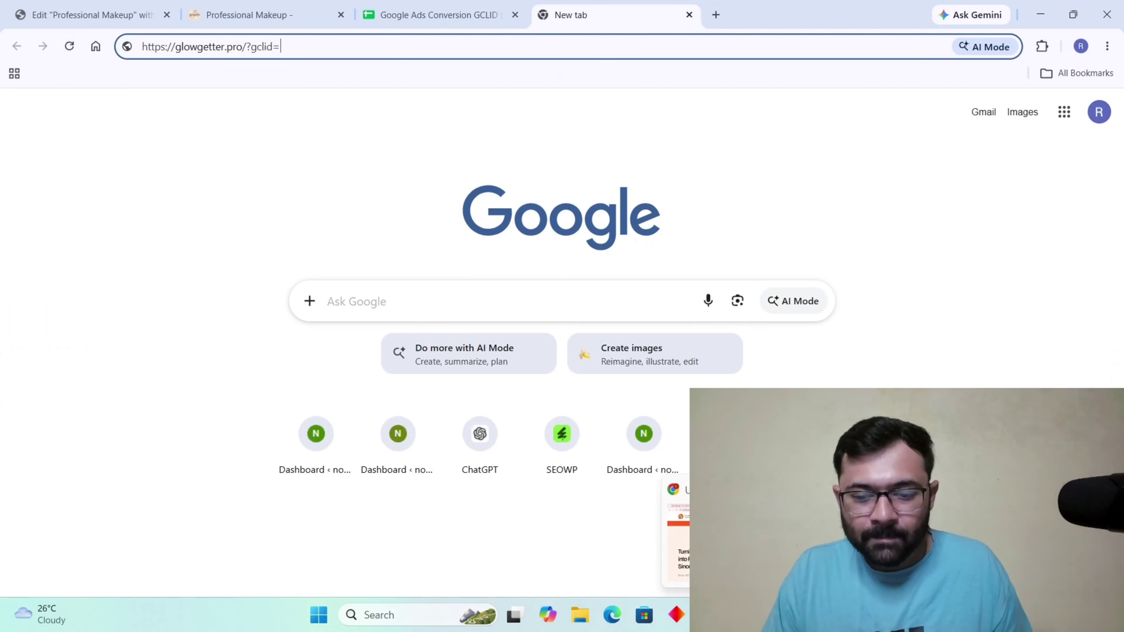
click(741, 614)
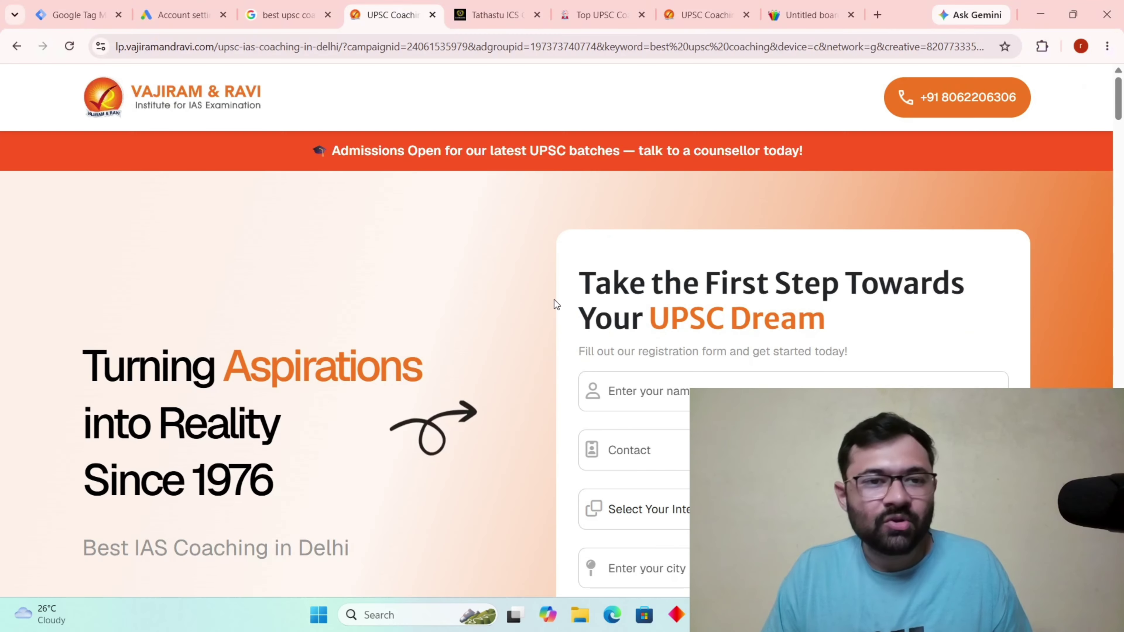
click(929, 51)
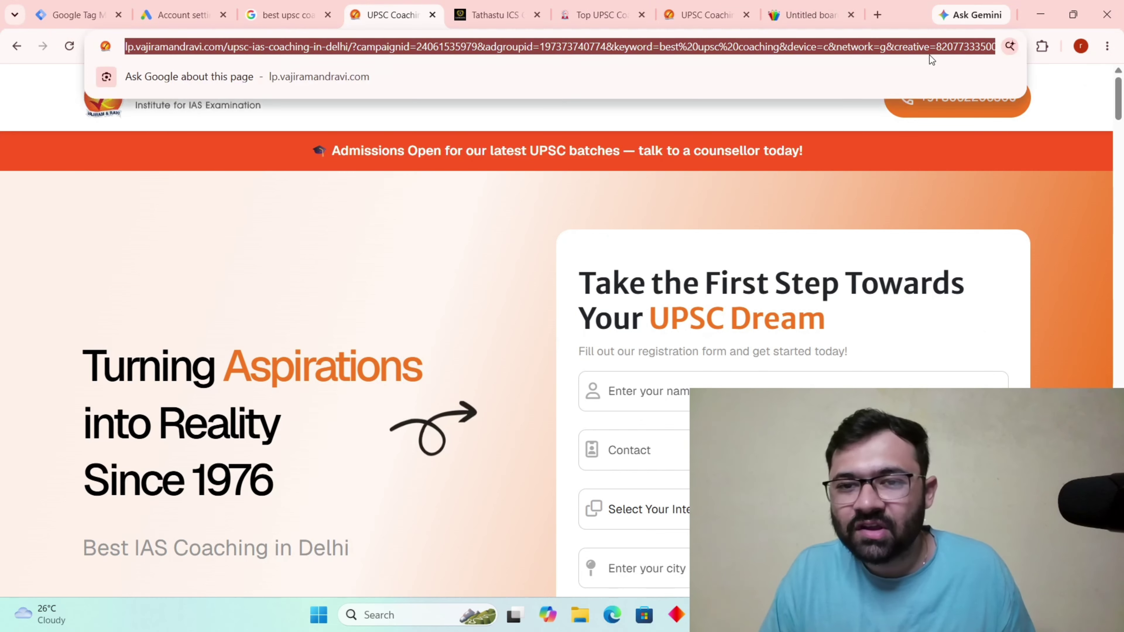
click(943, 50)
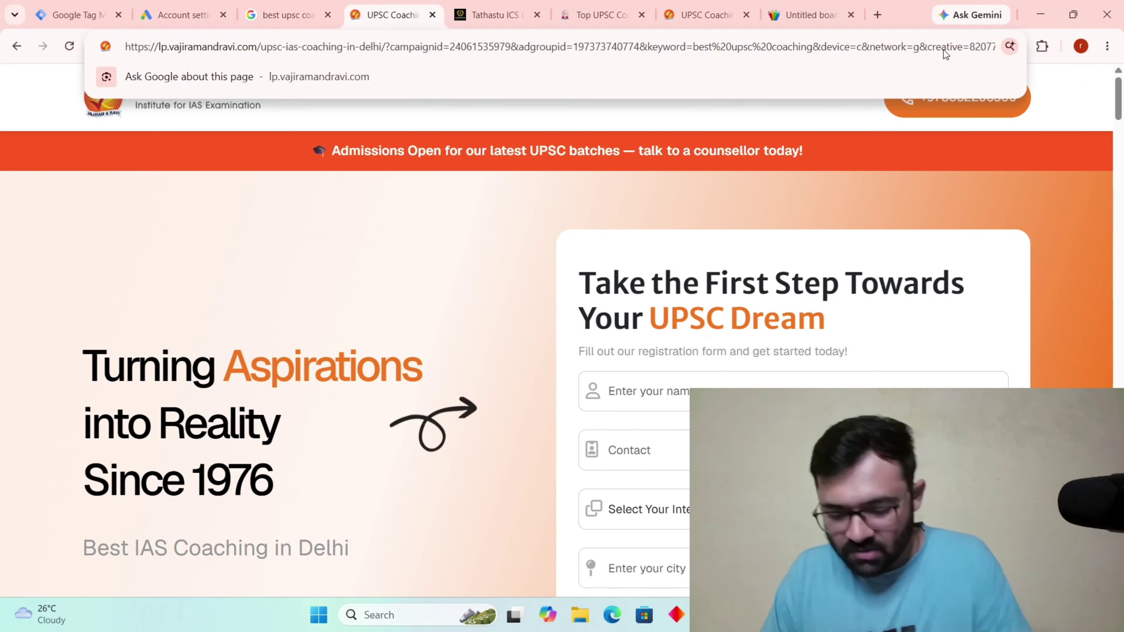
key(Right)
key(Right)
key(Right)
key(Right)
key(Right)
key(Right)
key(Right)
key(Right)
key(Right)
key(Right)
key(Right)
key(Right)
key(Right)
key(Right)
key(Right)
key(Right)
key(Right)
key(Right)
key(Right)
key(Right)
key(Right)
key(Right)
key(Right)
key(Right)
key(Right)
key(Right)
key(Right)
key(Right)
key(Right)
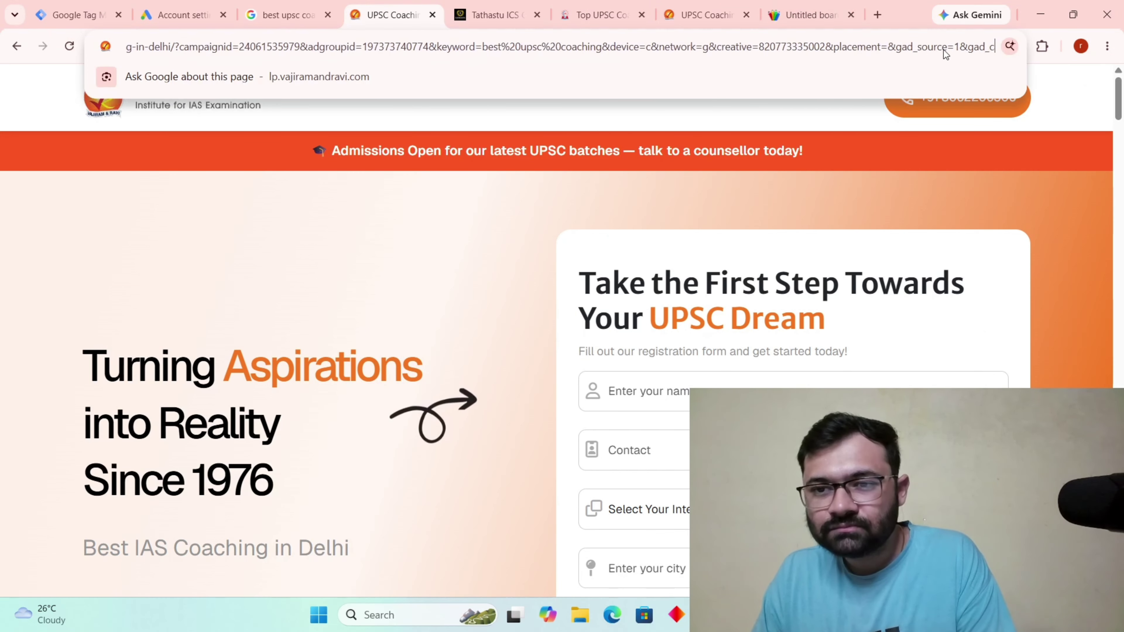
key(Right)
key(Right)
key(Right)
key(Right)
key(Right)
key(Right)
key(Right)
key(Right)
key(Right)
key(Right)
key(Right)
key(Right)
key(Right)
key(Right)
key(Right)
key(Right)
key(Right)
key(Right)
key(Right)
key(Right)
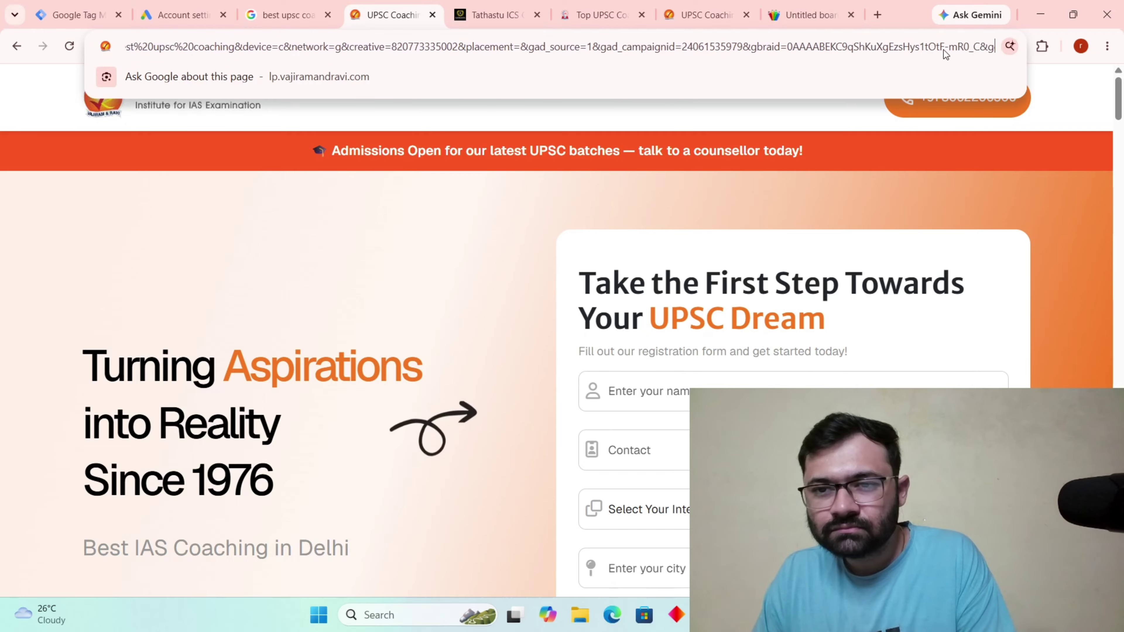
key(Right)
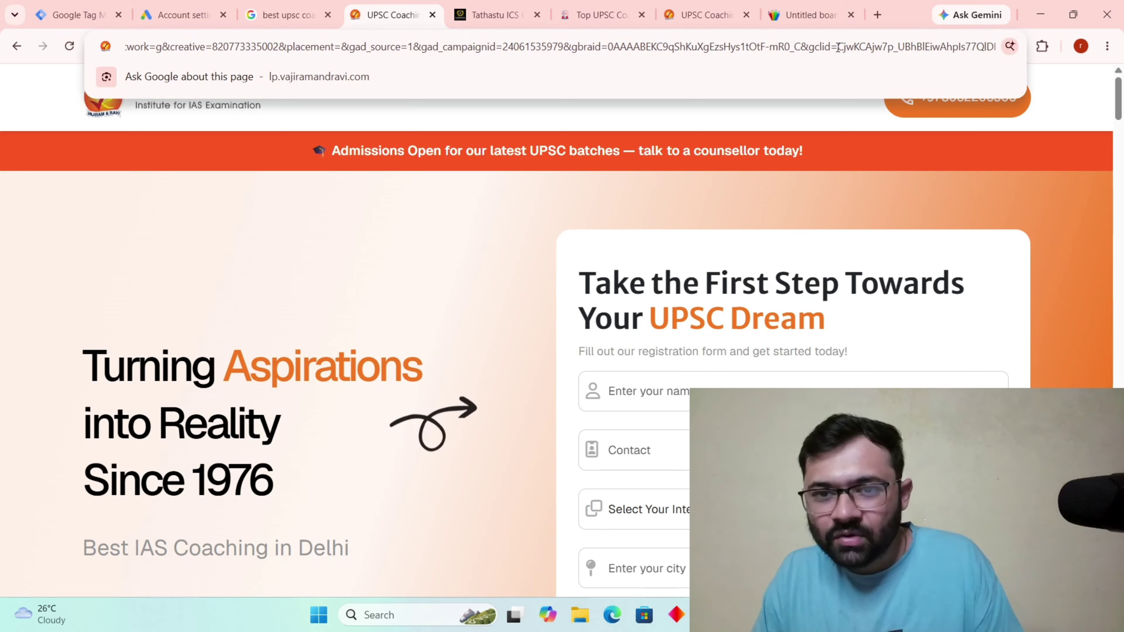
drag(857, 47, 1034, 104)
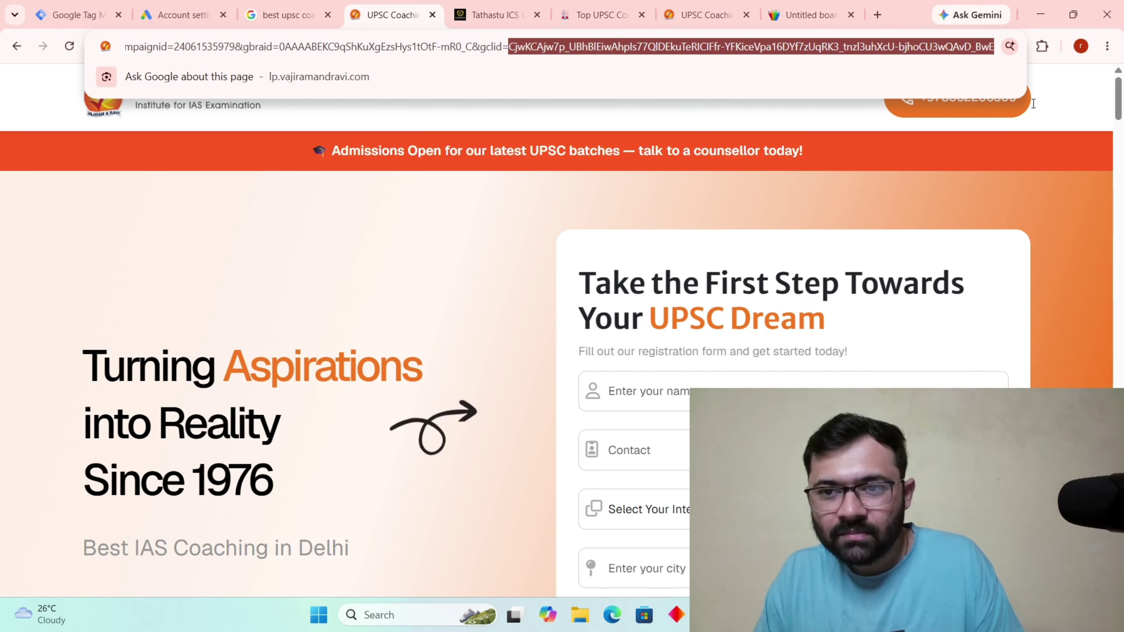
right_click(948, 57)
click(743, 186)
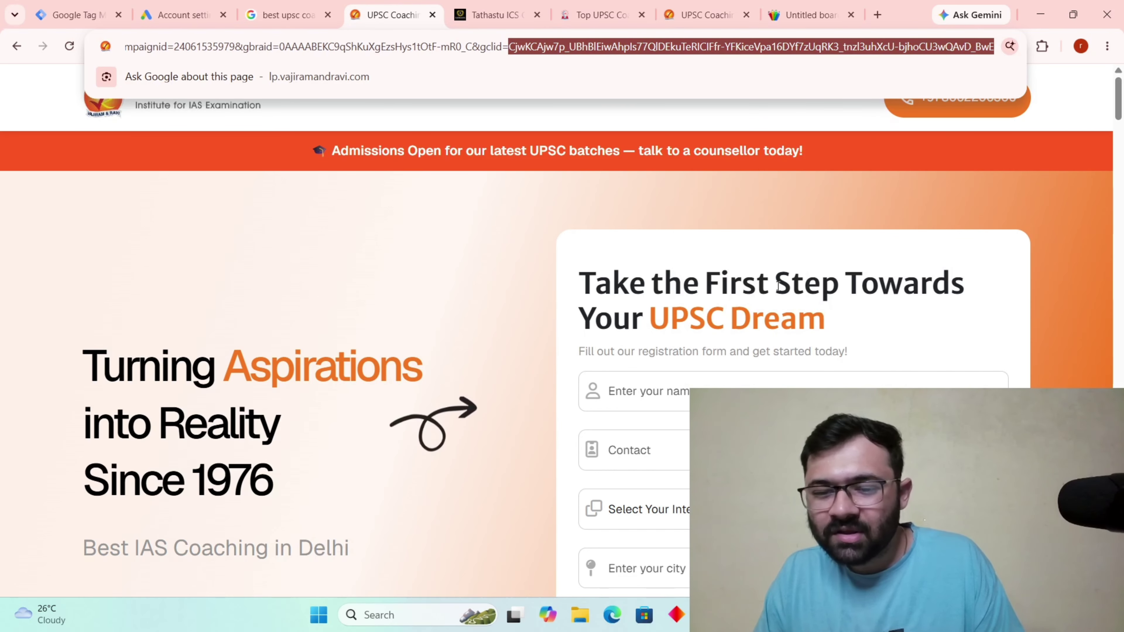
Paste the copied gclid value right after gclid= in the new tab's address.
click(709, 615)
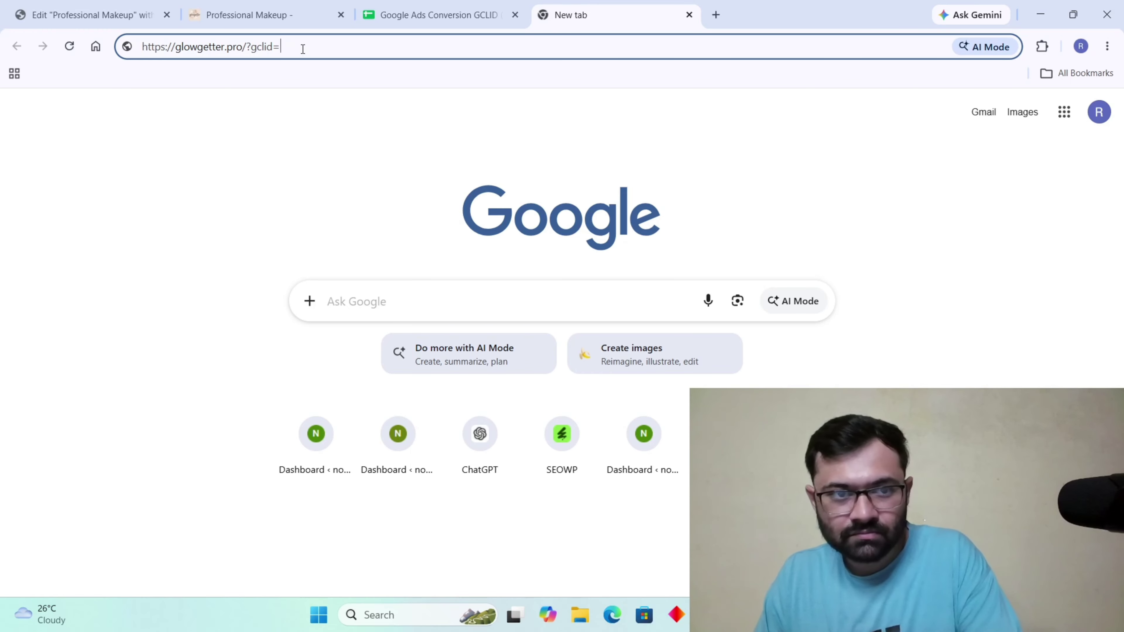
key(BackSpace)
text(=)
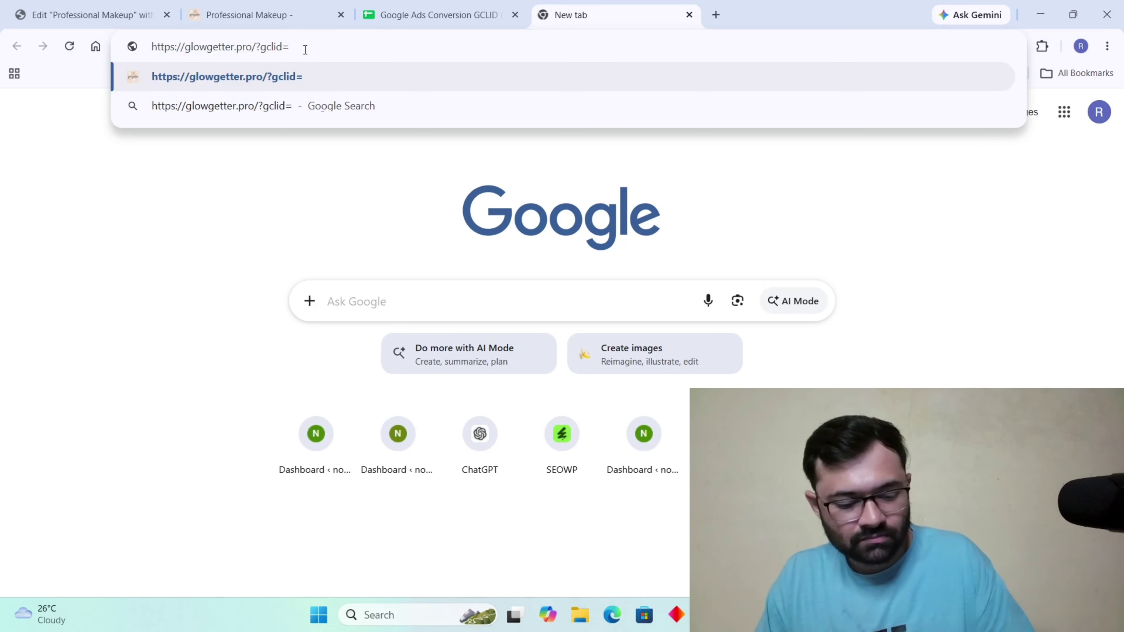
text(CjwKCAjw7p_UBhBlEiwAhpIs77QlDEkuTeRICIFfr-YFKiceVpa16DYf7zUqRK3_tnzl3uhXcU-bjhoCU3wQAvD_BwE)
Load glowgetter.pro with the gclid parameter and jump to the booking form.
key(Return)
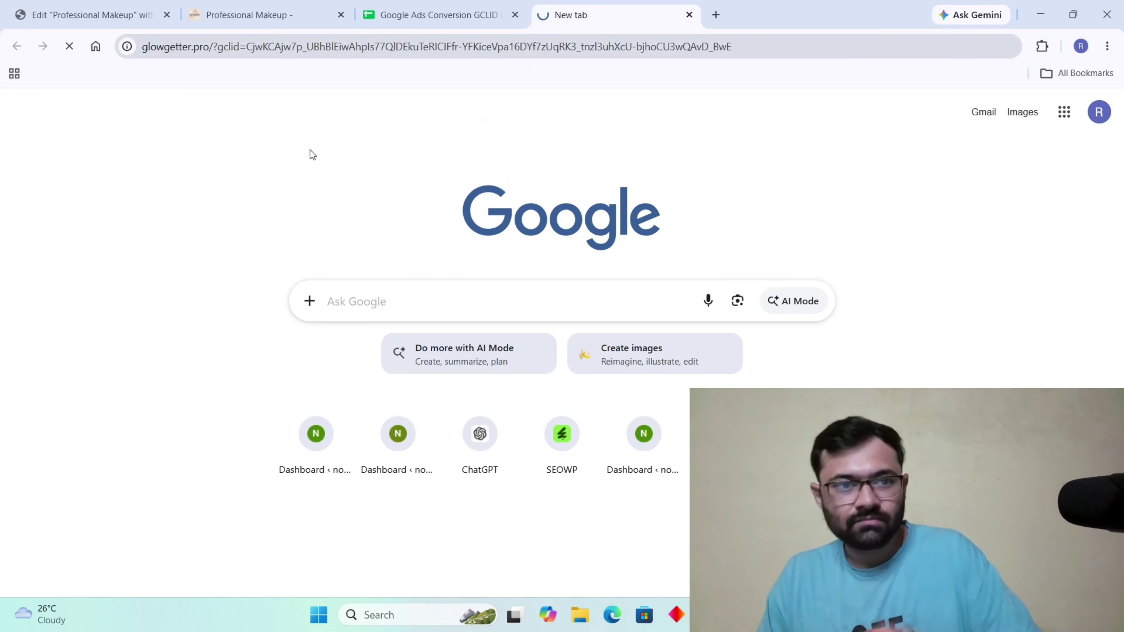
scroll(595, 315, down, 10)
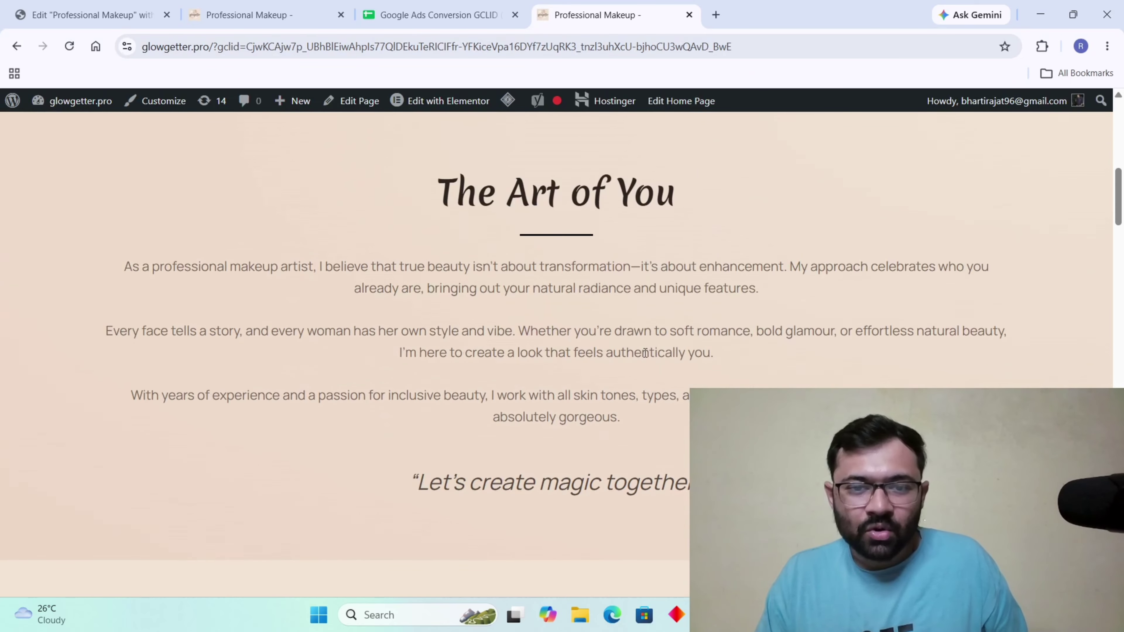
scroll(610, 309, up, 6)
click(470, 358)
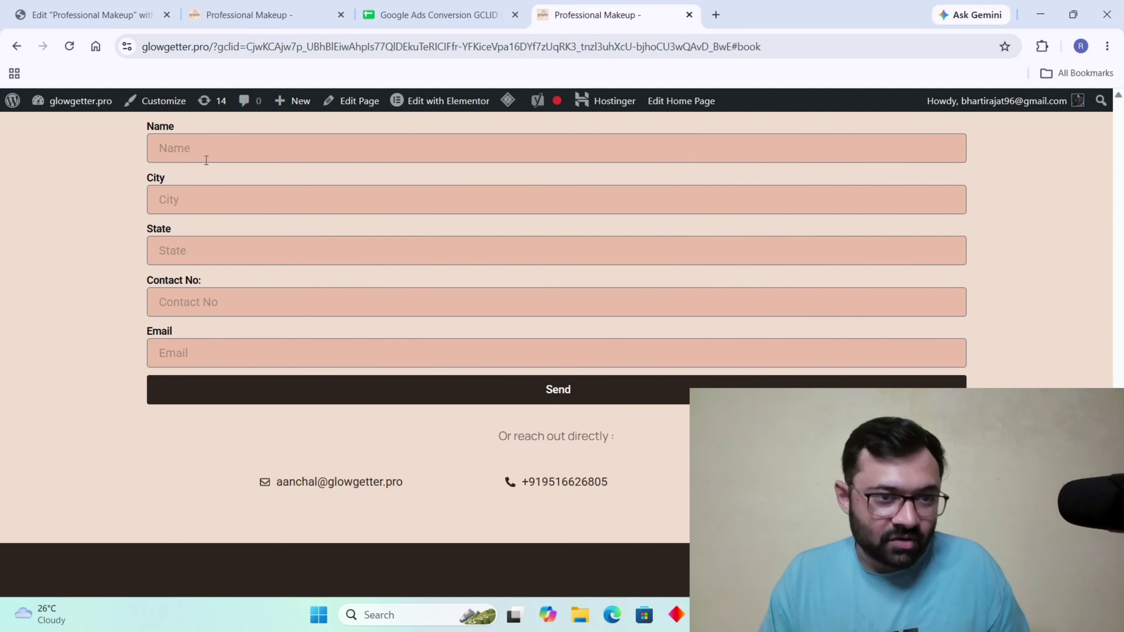
Autofill the booking form with saved details and contact number, send it, and return to Elementor.
click(206, 161)
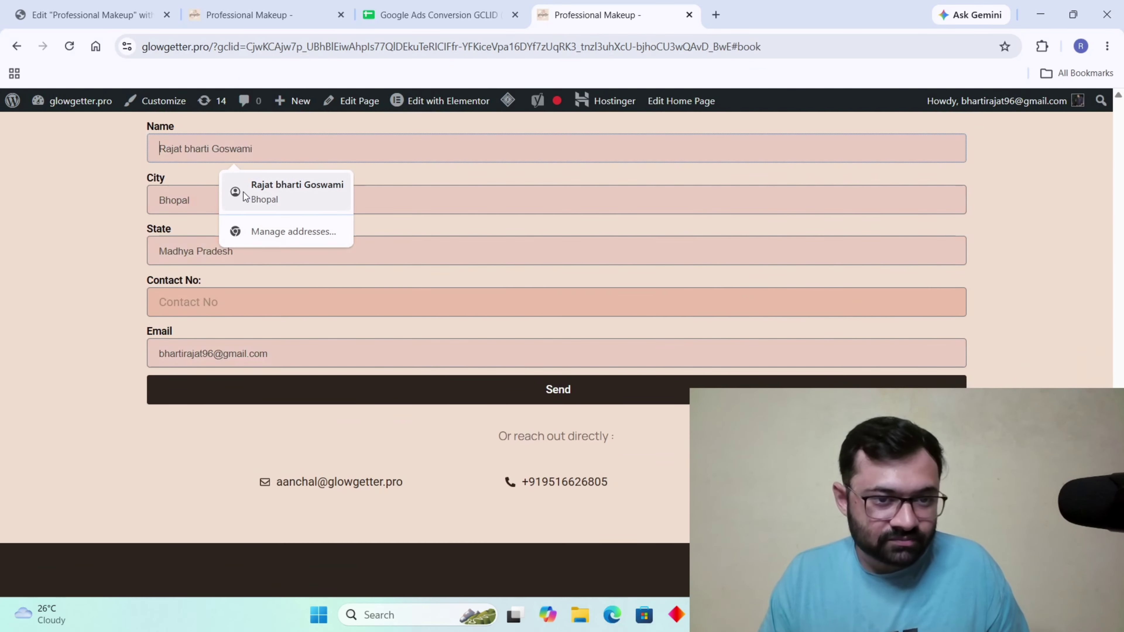
click(248, 192)
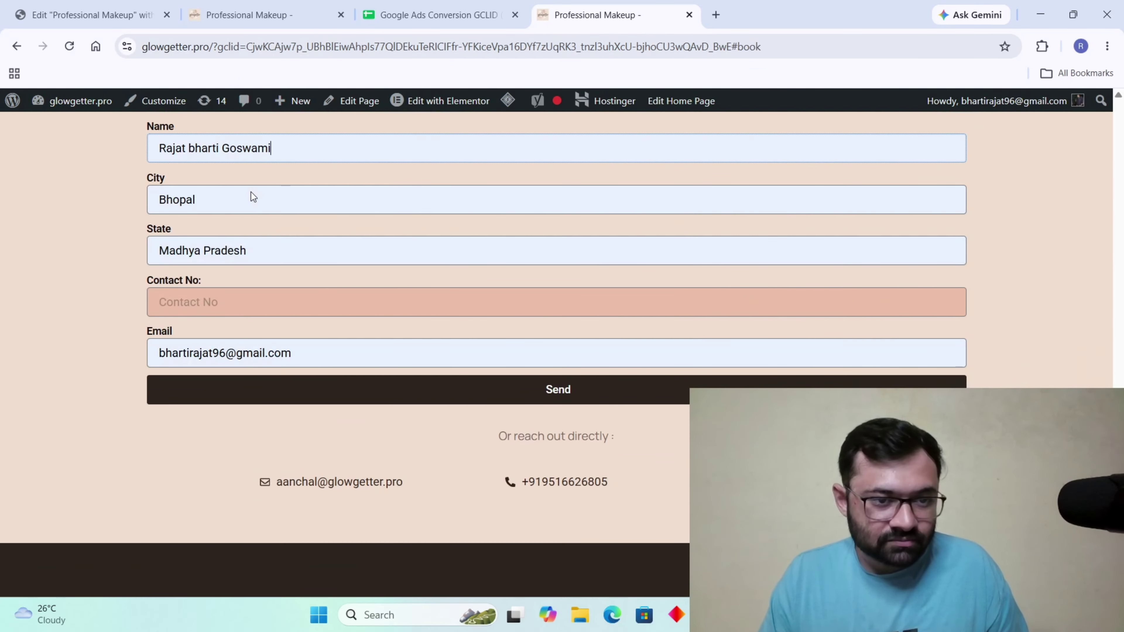
click(530, 308)
text(7)
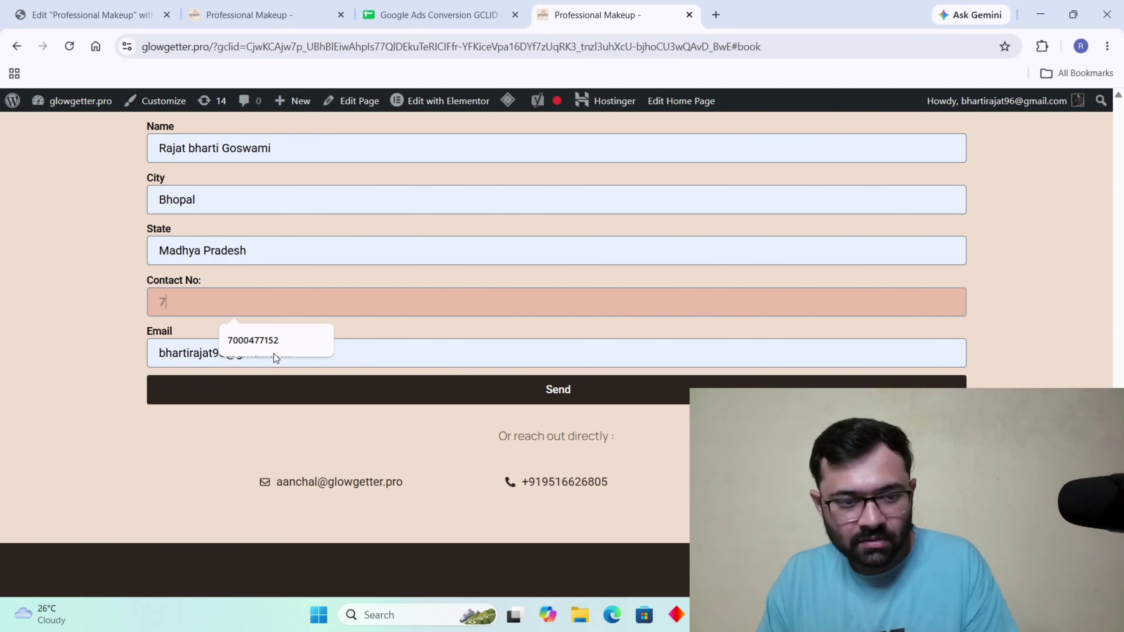
click(274, 352)
click(509, 392)
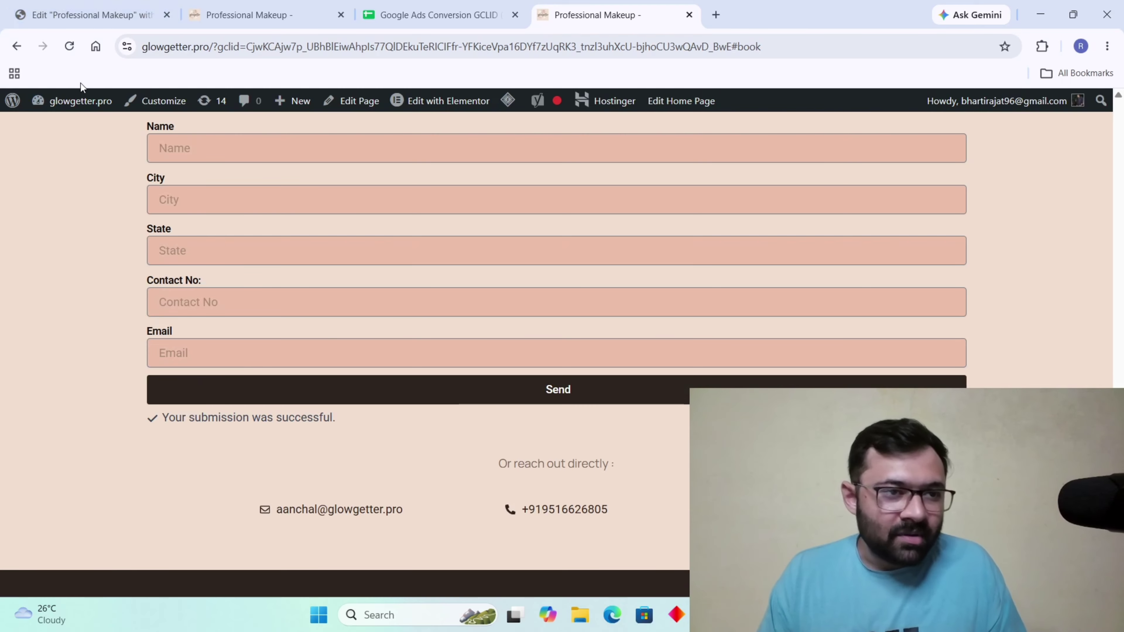
click(72, 16)
Exit Elementor to WordPress and open the Elementor form Submissions list.
click(30, 107)
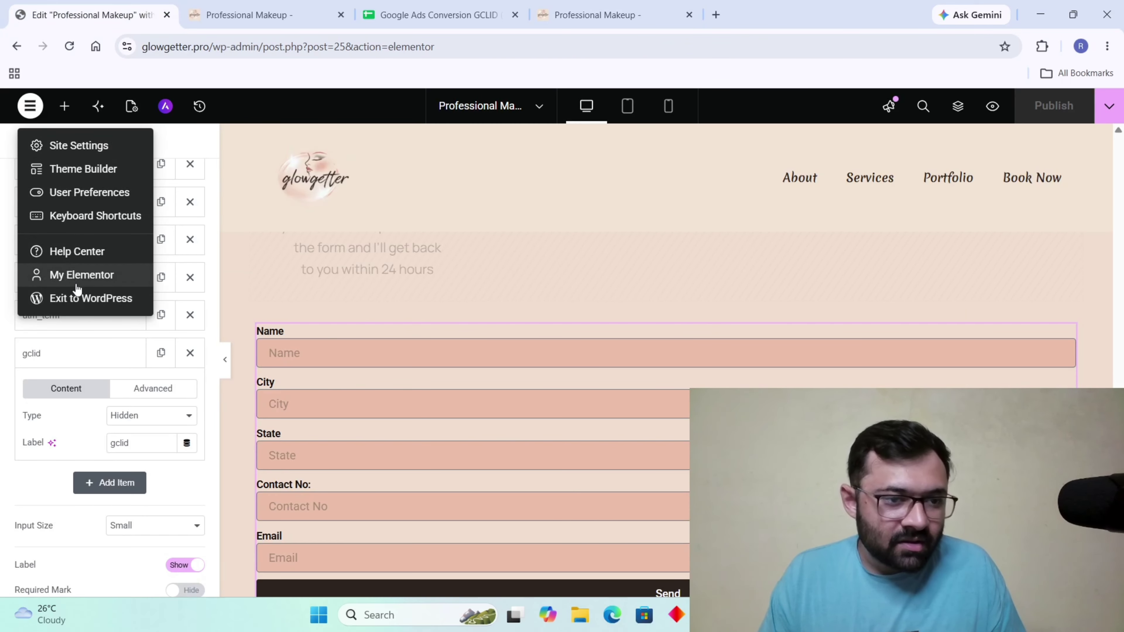
click(78, 297)
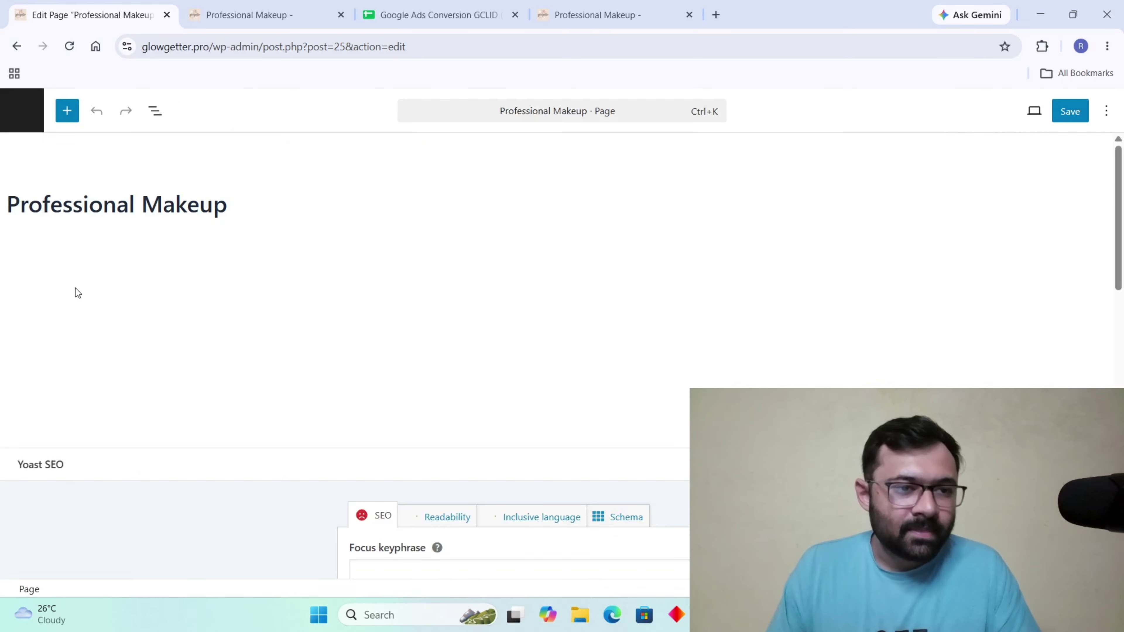
click(22, 110)
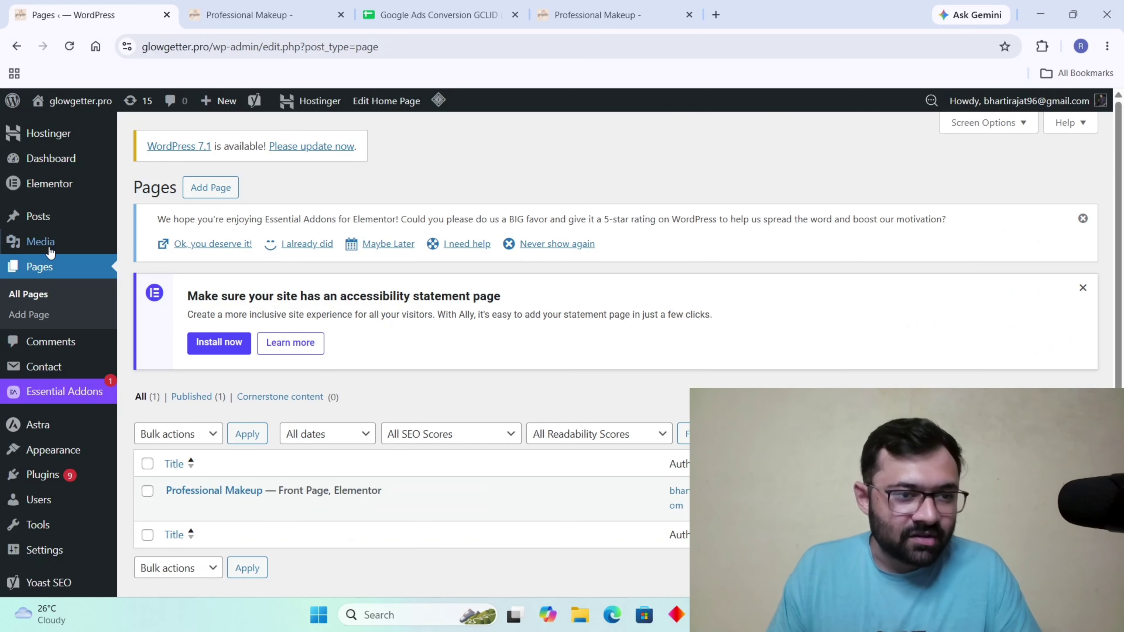
mouse_move(24, 184)
click(158, 248)
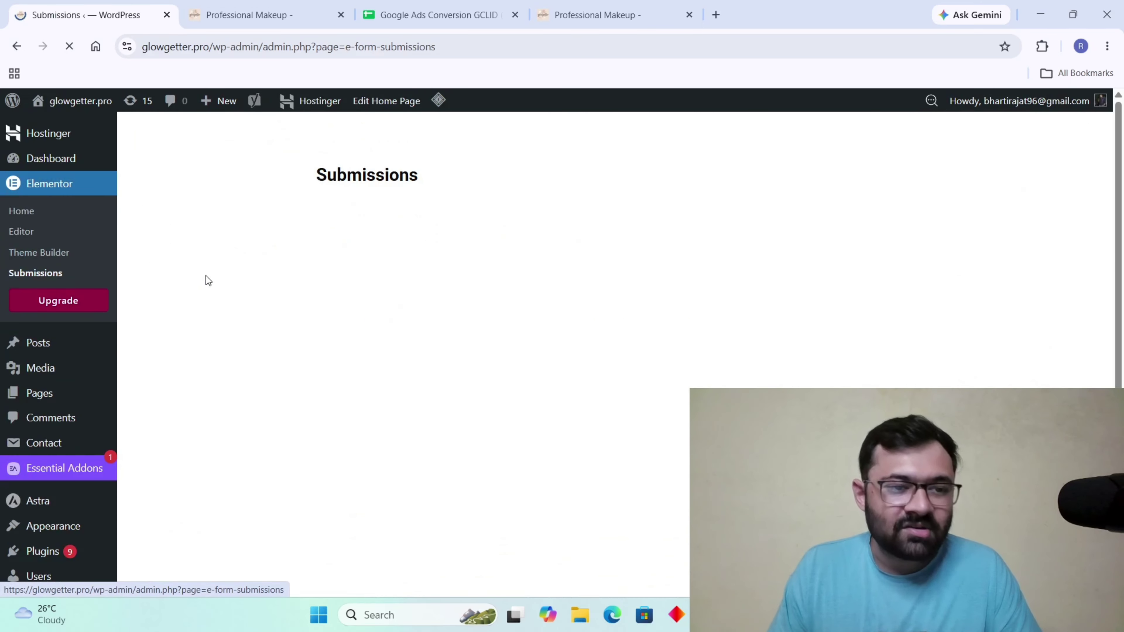
View submission #74, highlight its stored gclid value, then bring up the GCLID spreadsheet.
click(362, 375)
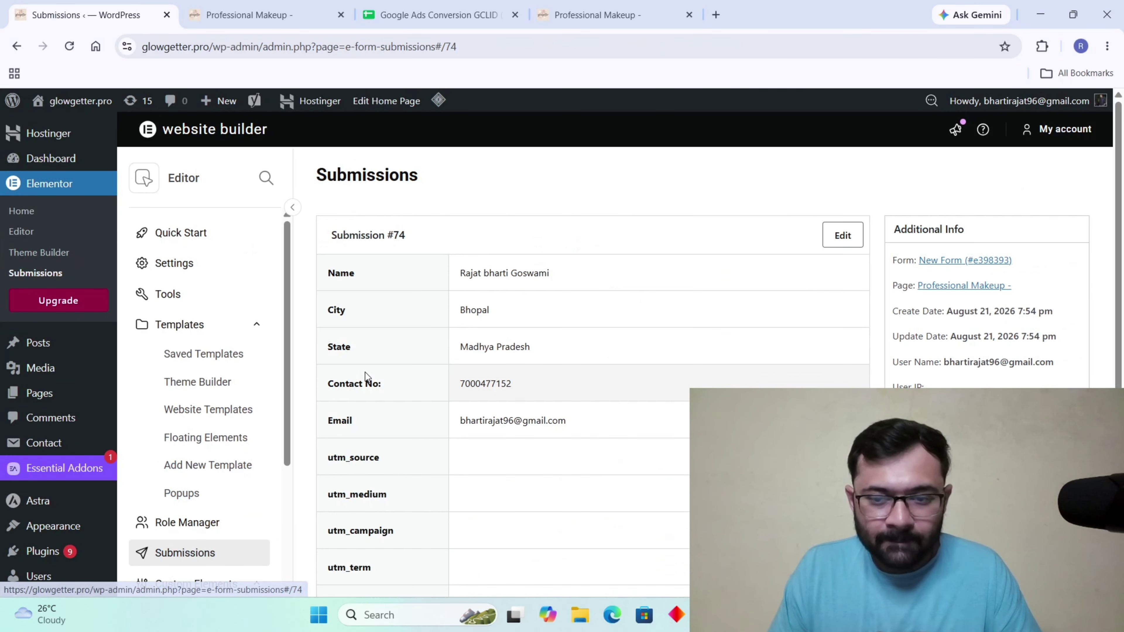
scroll(628, 465, down, 5)
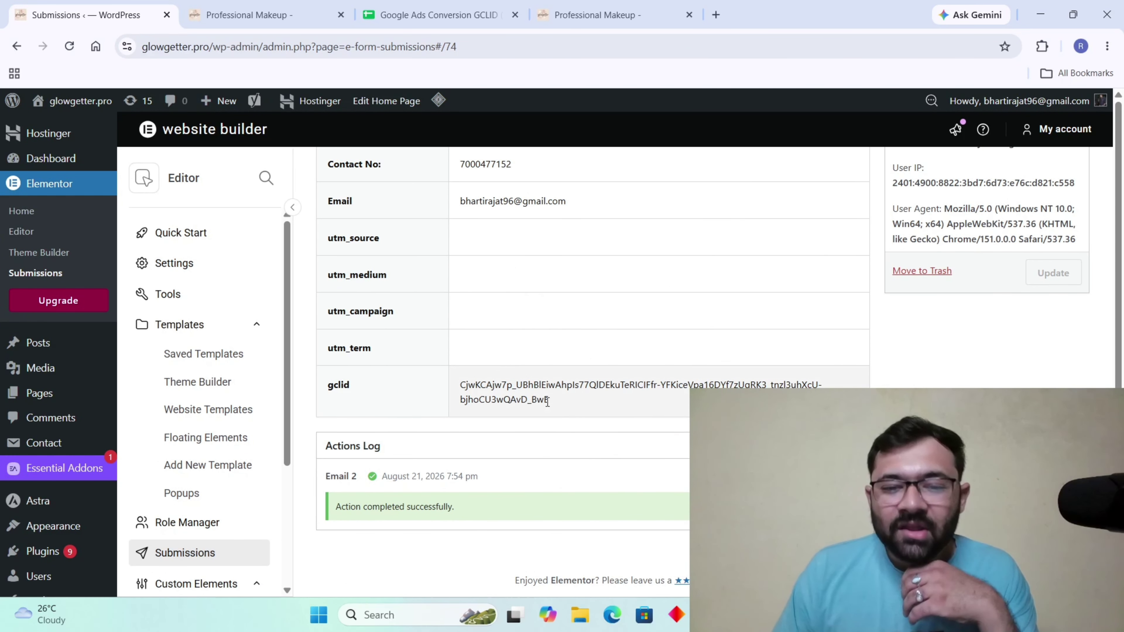
drag(555, 405, 471, 388)
scroll(474, 372, up, 5)
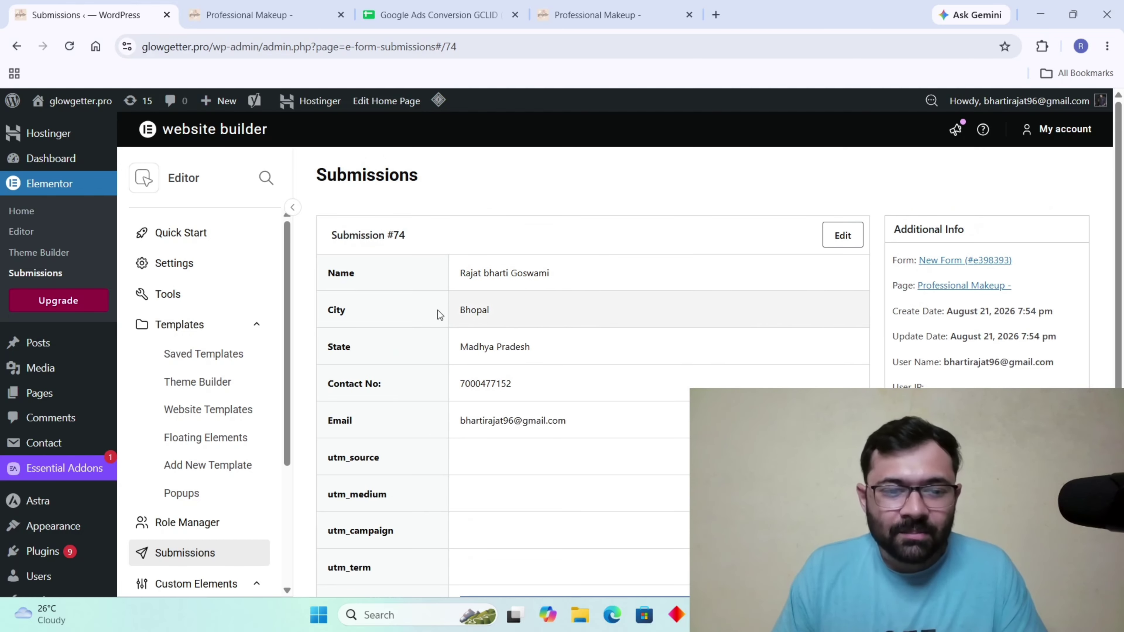
scroll(475, 460, down, 5)
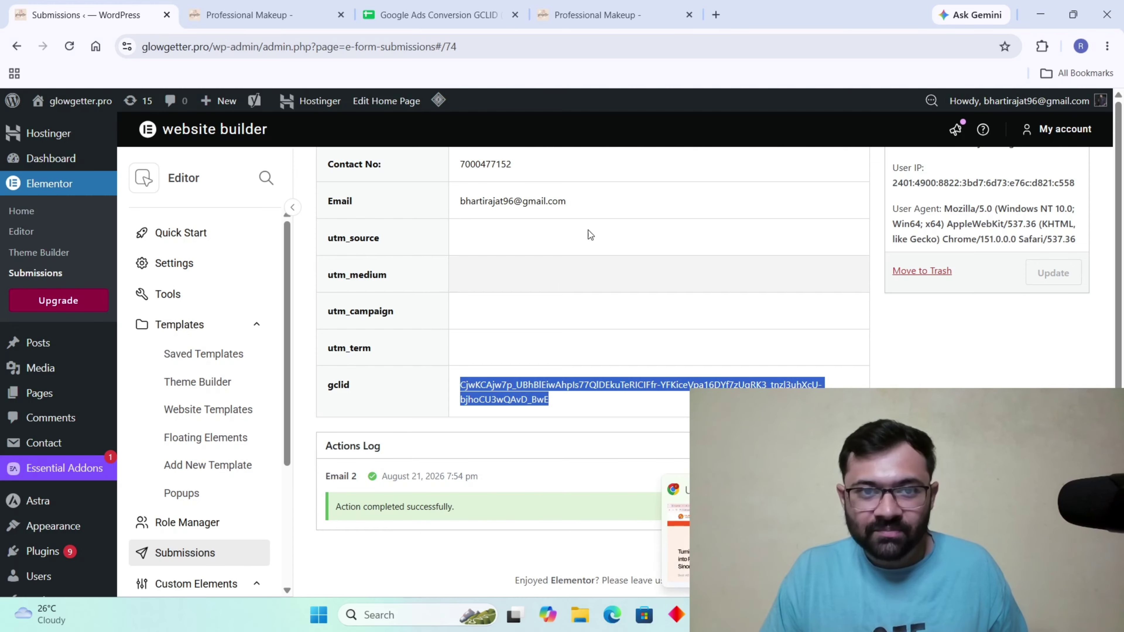
click(451, 8)
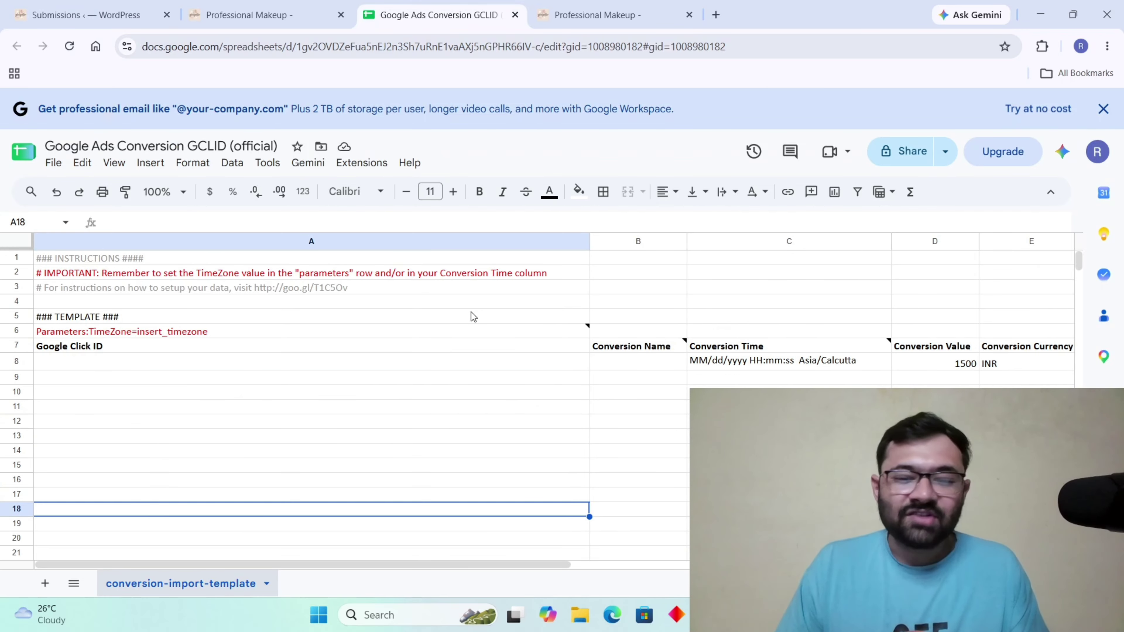
In the Google Ads window, go to Goals > Conversions > Summary and choose Create conversion action.
key(alt+Tab)
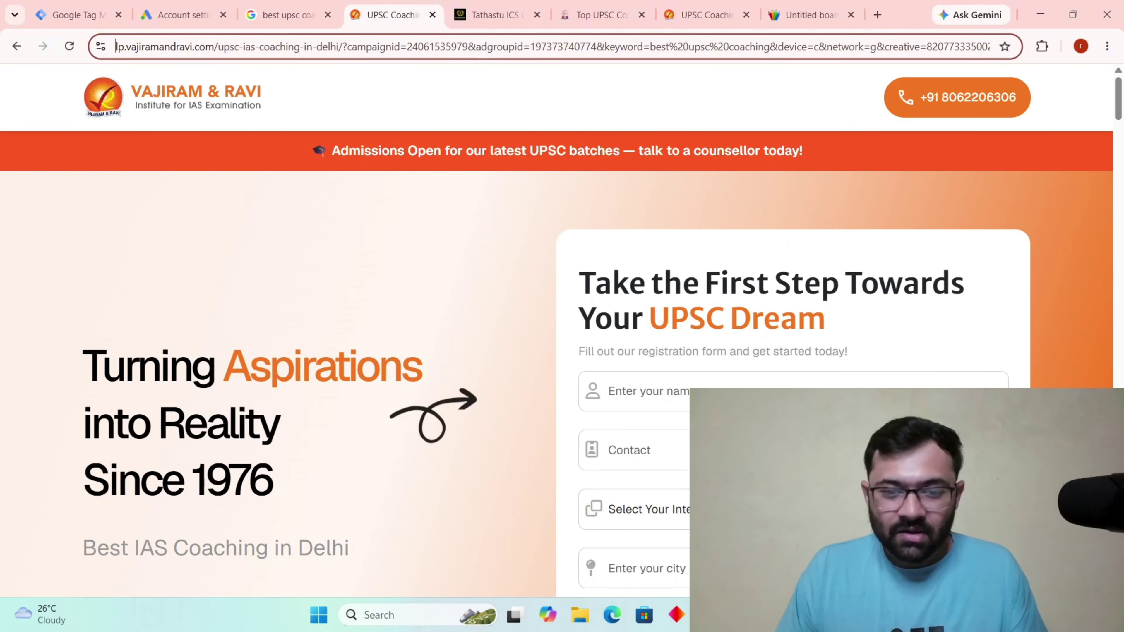
click(190, 17)
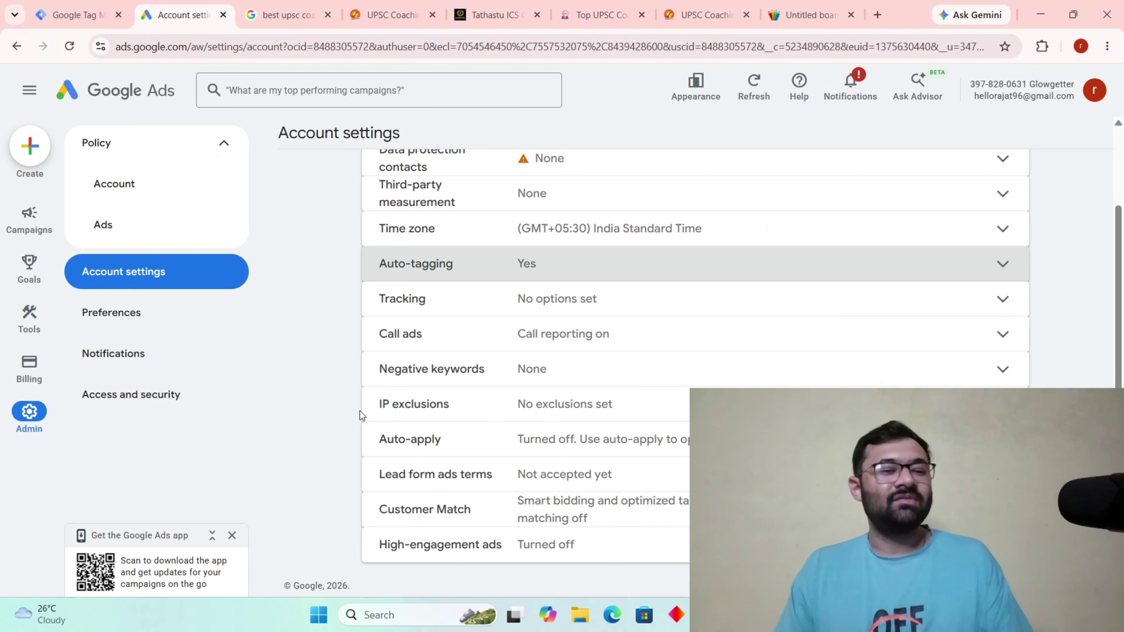
scroll(537, 215, up, 2)
mouse_move(32, 272)
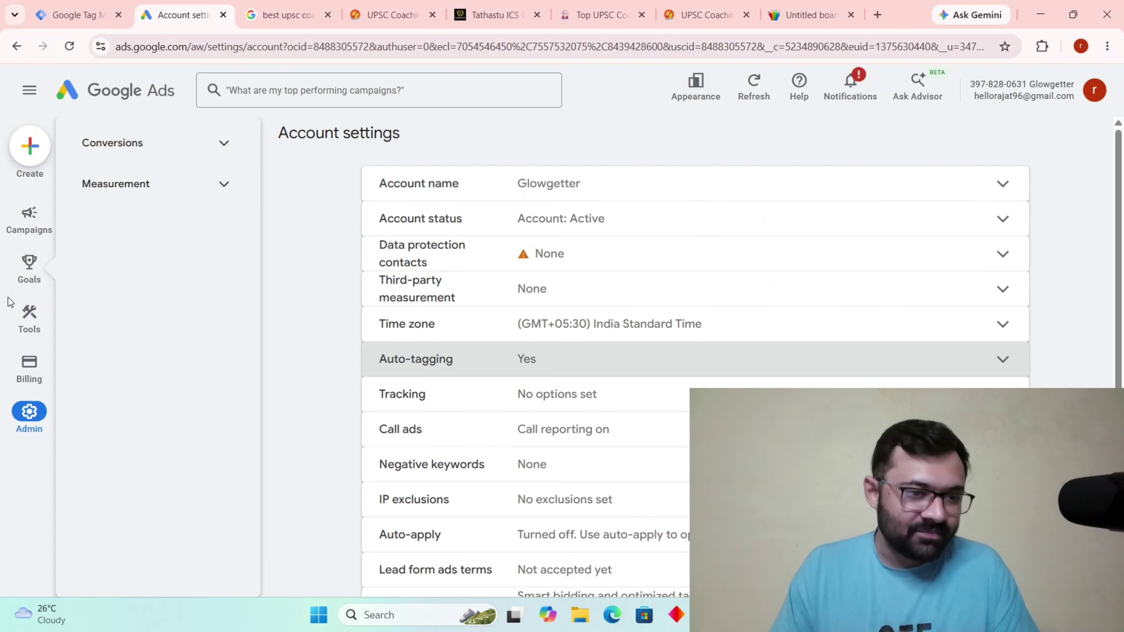
click(170, 143)
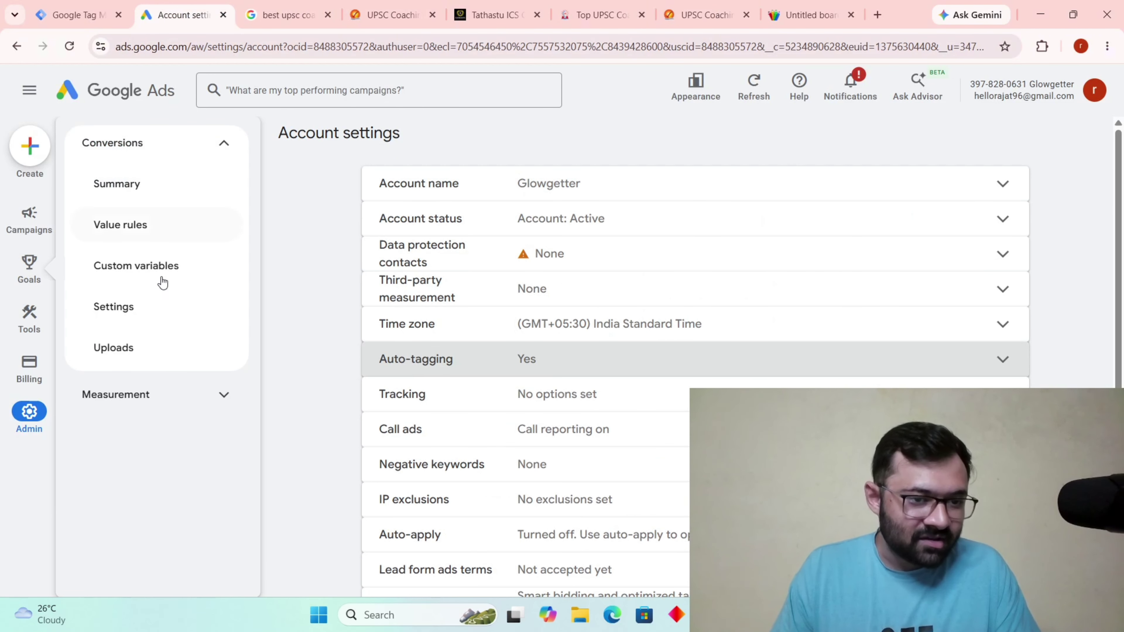
click(145, 196)
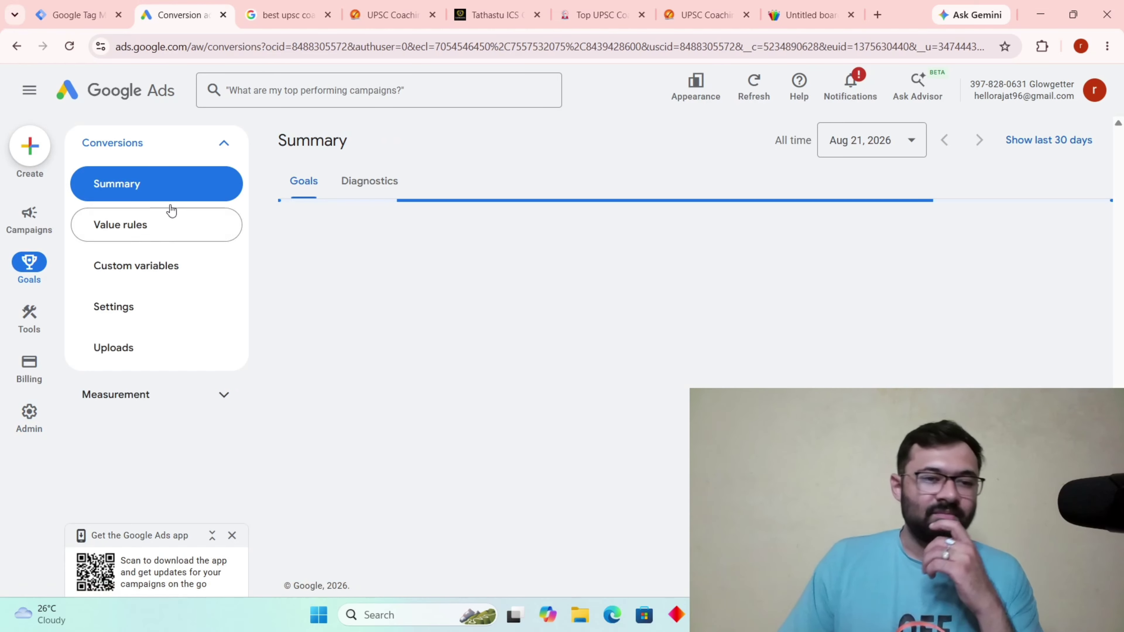
scroll(695, 310, down, 5)
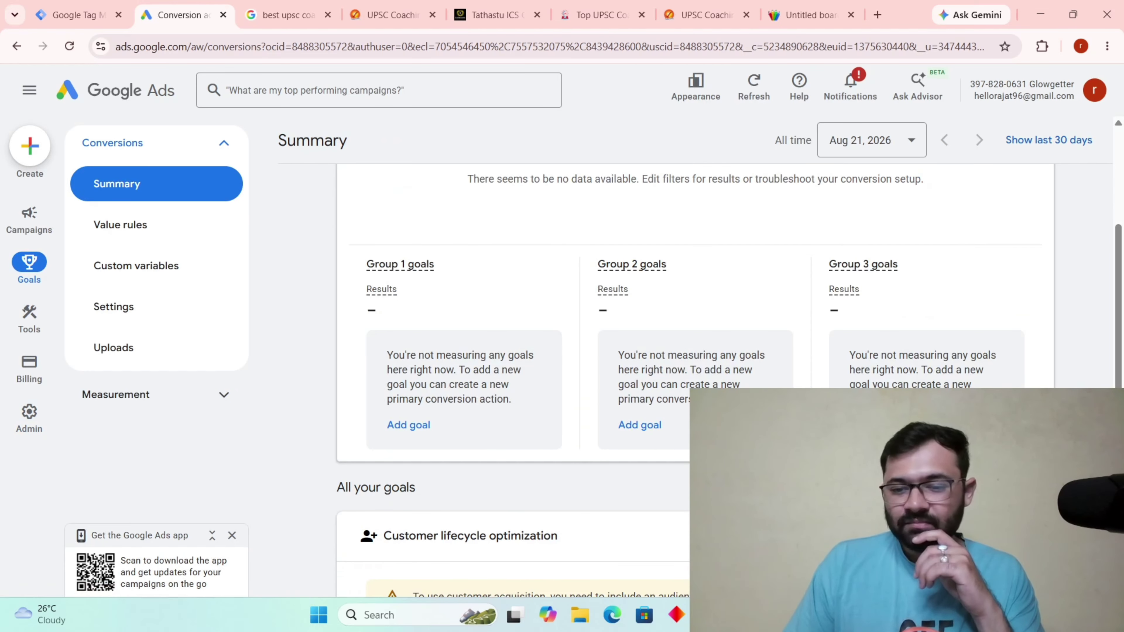
scroll(933, 359, down, 3)
click(969, 340)
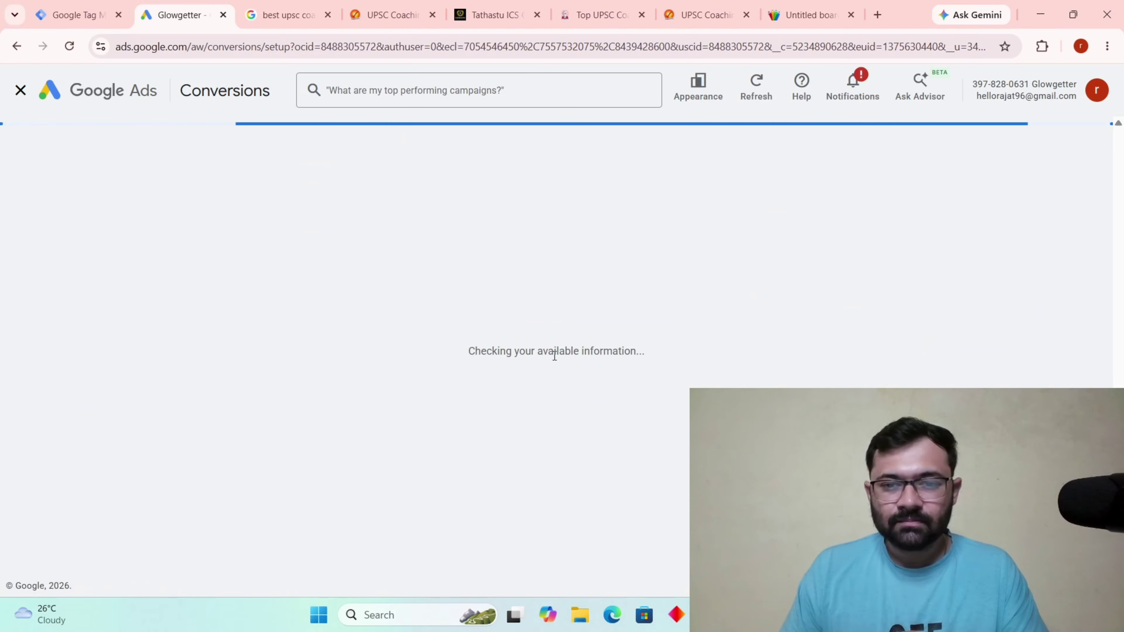
Deselect website and phone call conversions, leaving offline conversions as the only source.
scroll(569, 357, down, 5)
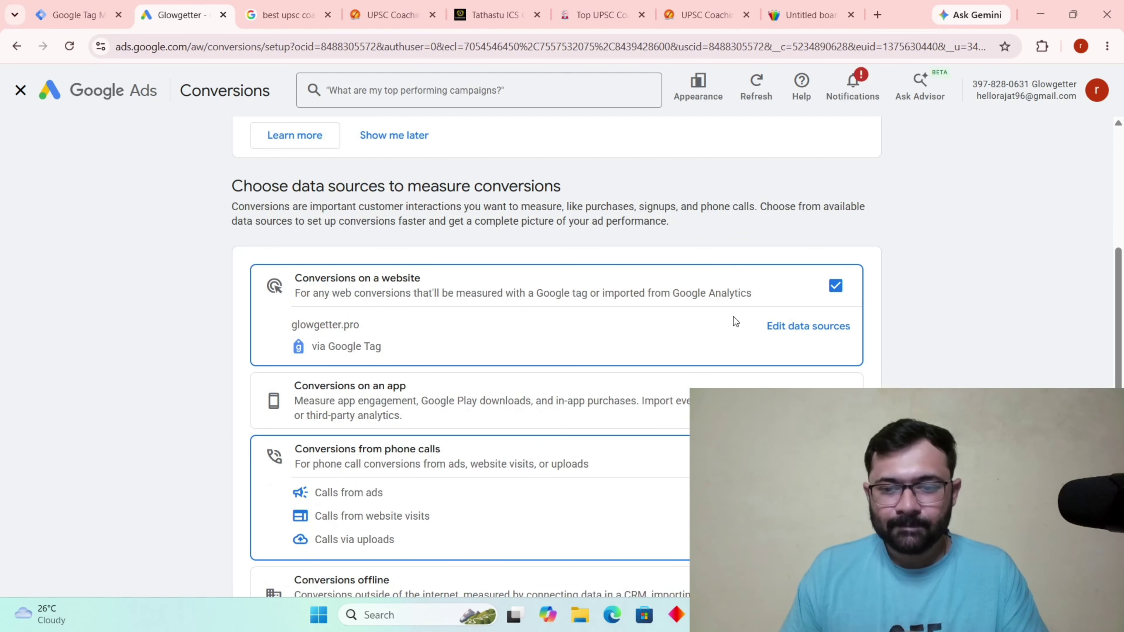
click(836, 284)
click(836, 457)
scroll(782, 361, down, 3)
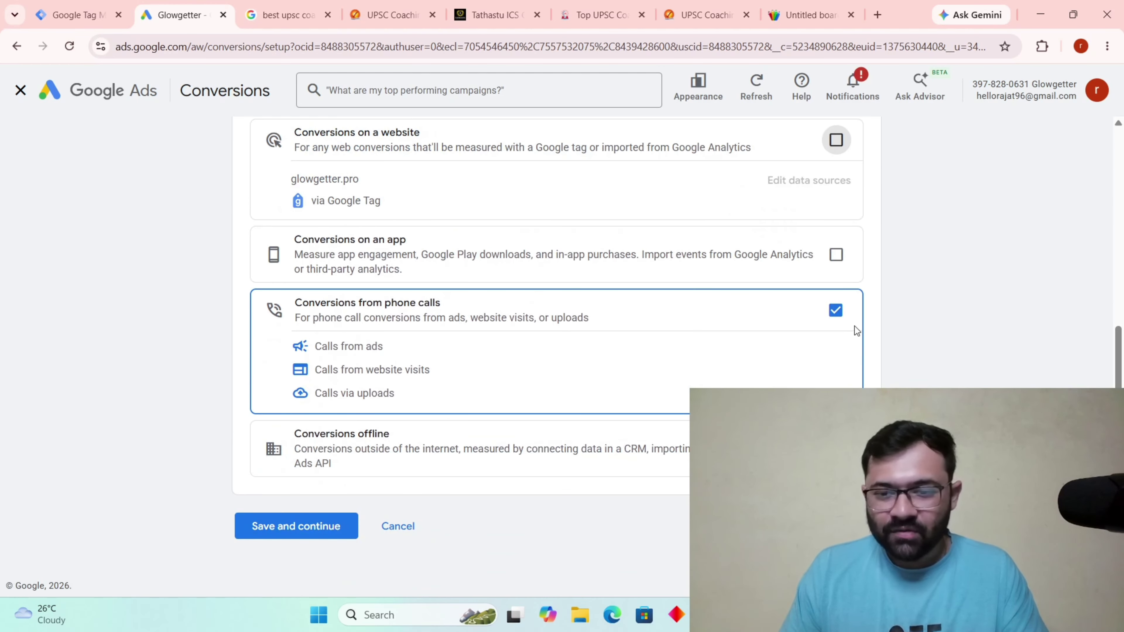
click(836, 310)
click(446, 473)
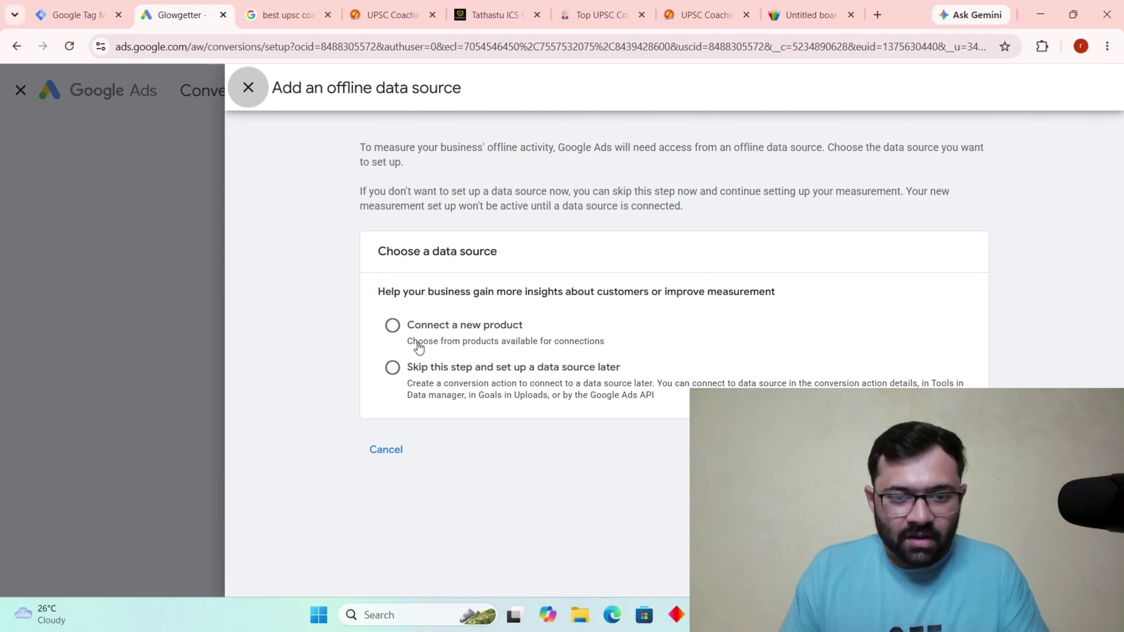
Skip connecting an offline data source, accept the customer data policies, and save and continue.
click(393, 369)
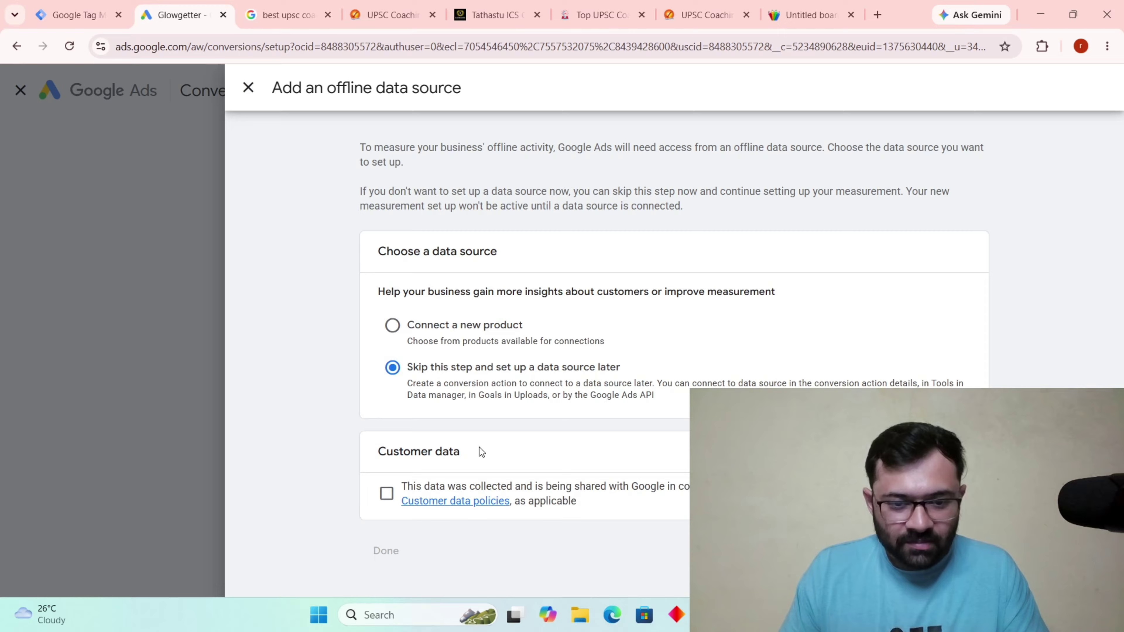
click(391, 503)
click(387, 553)
scroll(391, 464, down, 1)
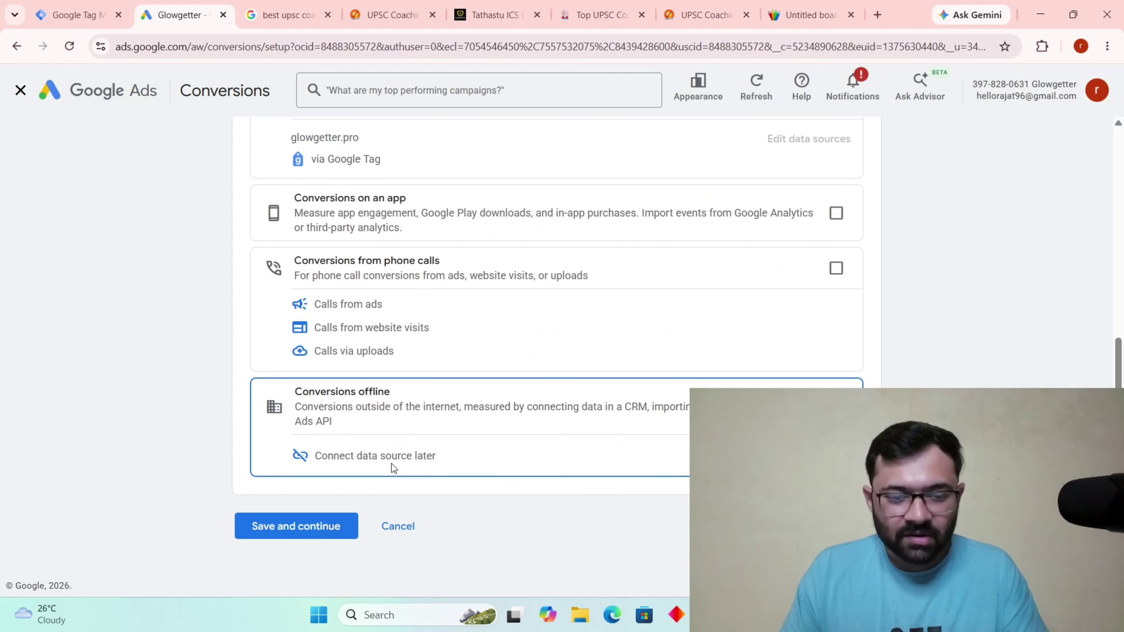
click(334, 527)
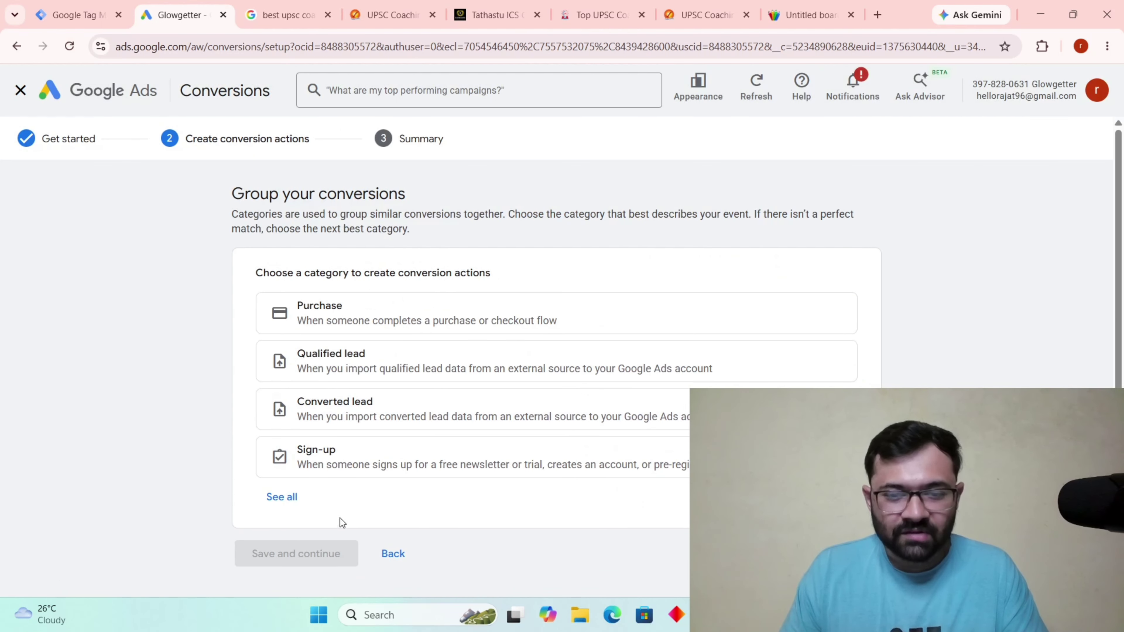
Choose the Converted lead category and name the conversion action Converted_lead.
click(292, 497)
click(396, 409)
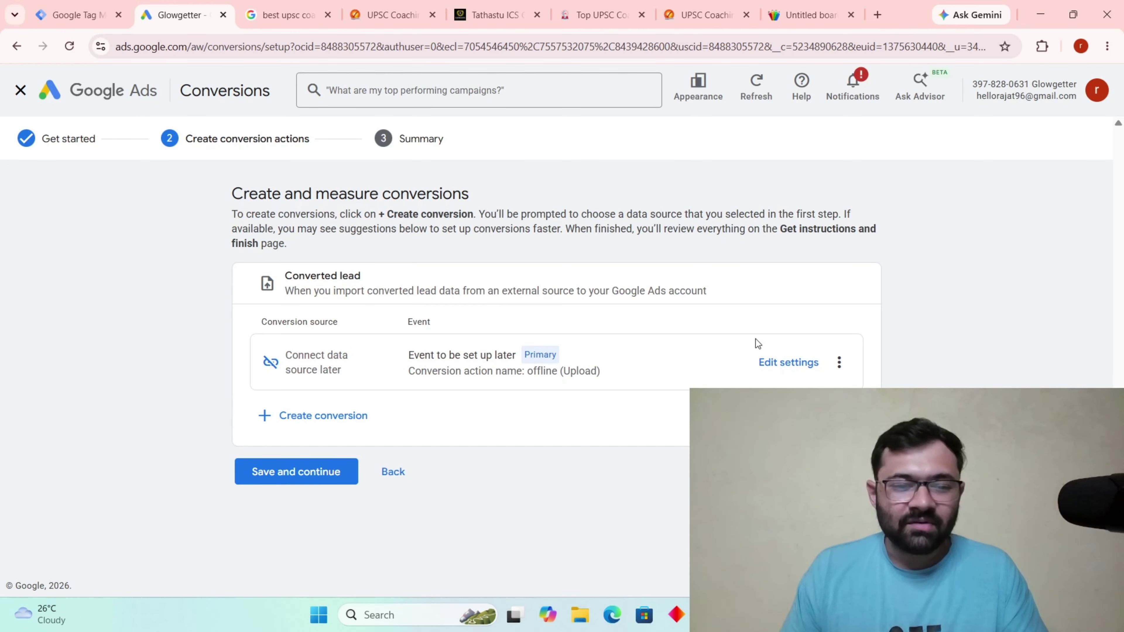
click(808, 361)
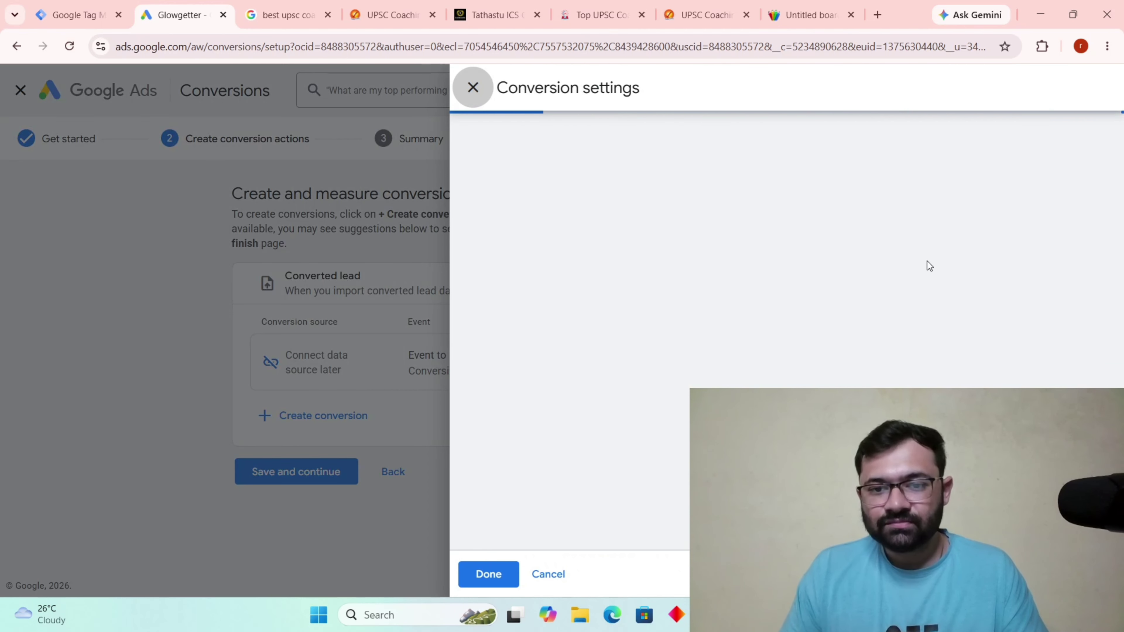
click(704, 436)
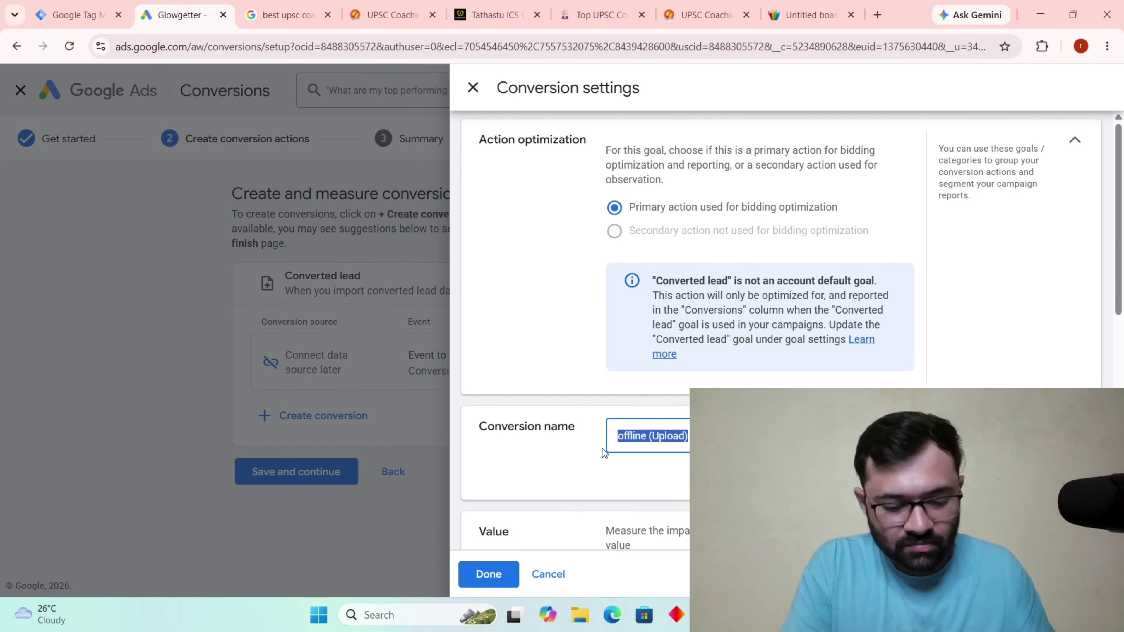
text(conver)
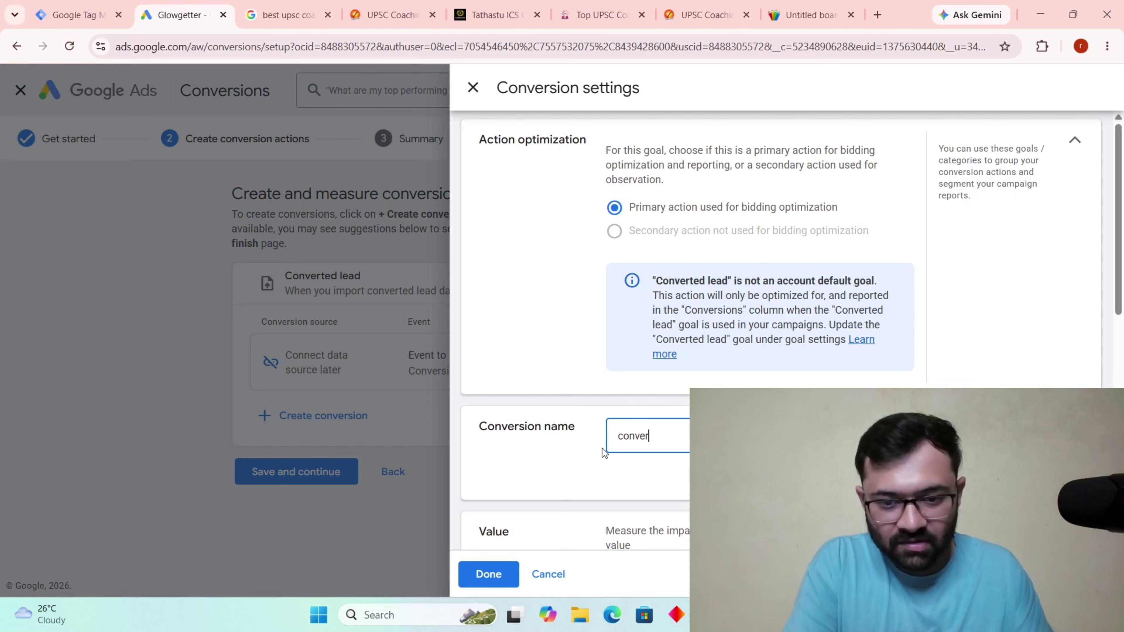
text(ted_)
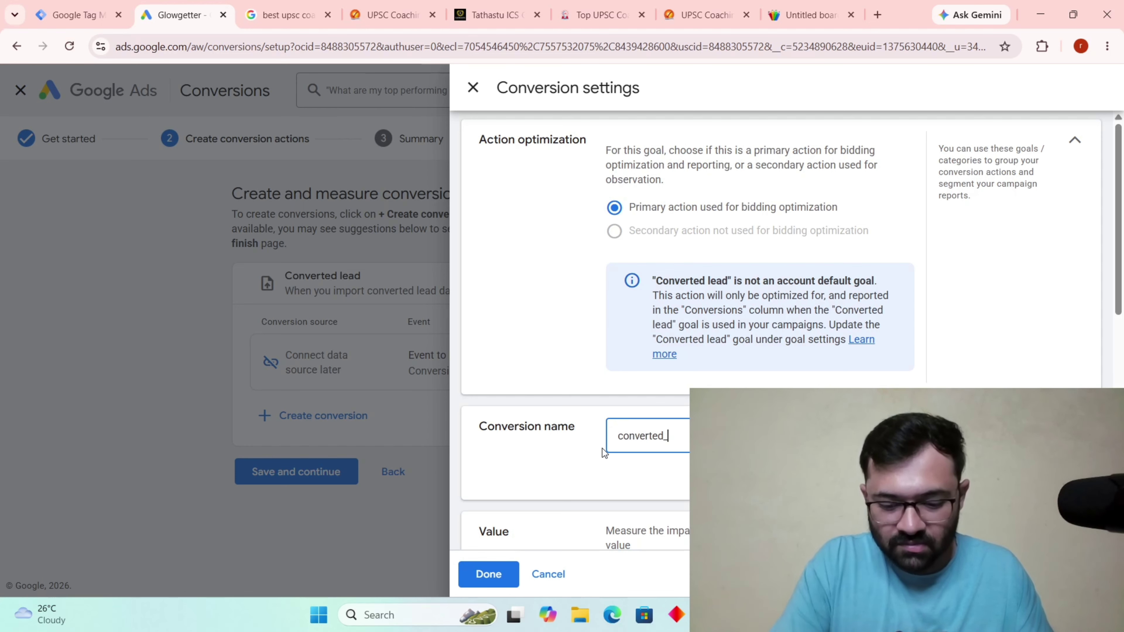
text(lead)
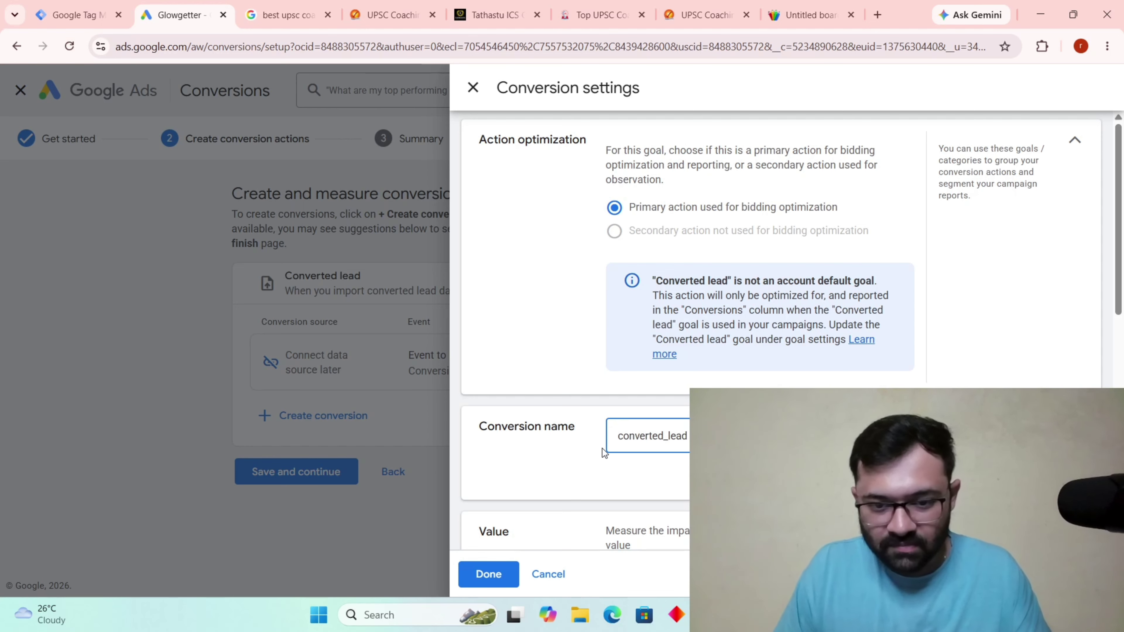
click(625, 436)
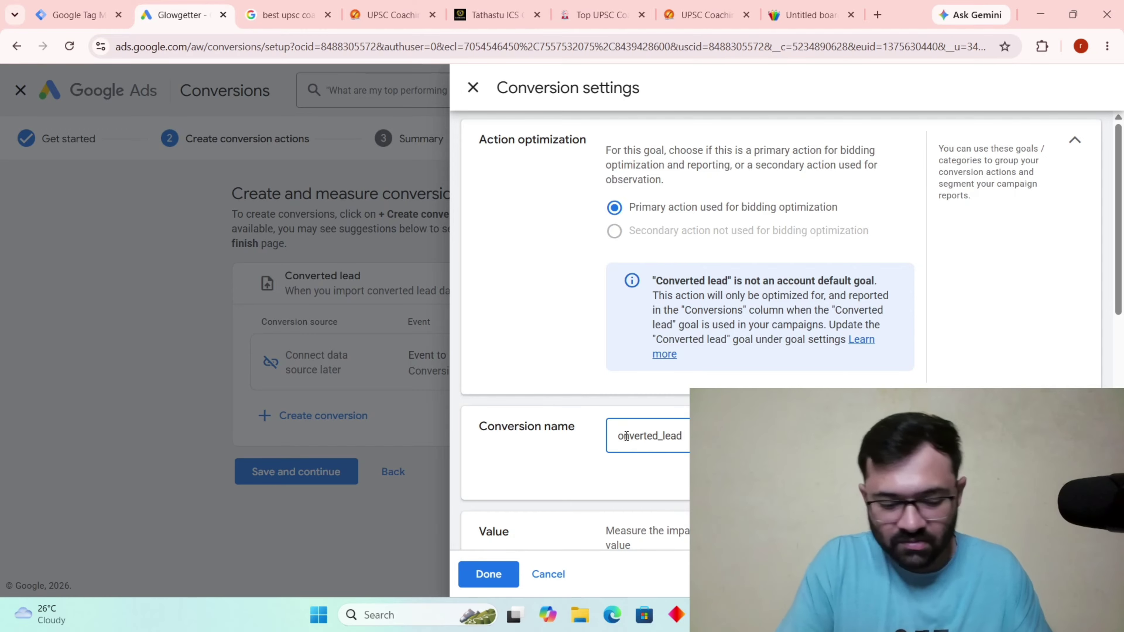
key(BackSpace)
text(C)
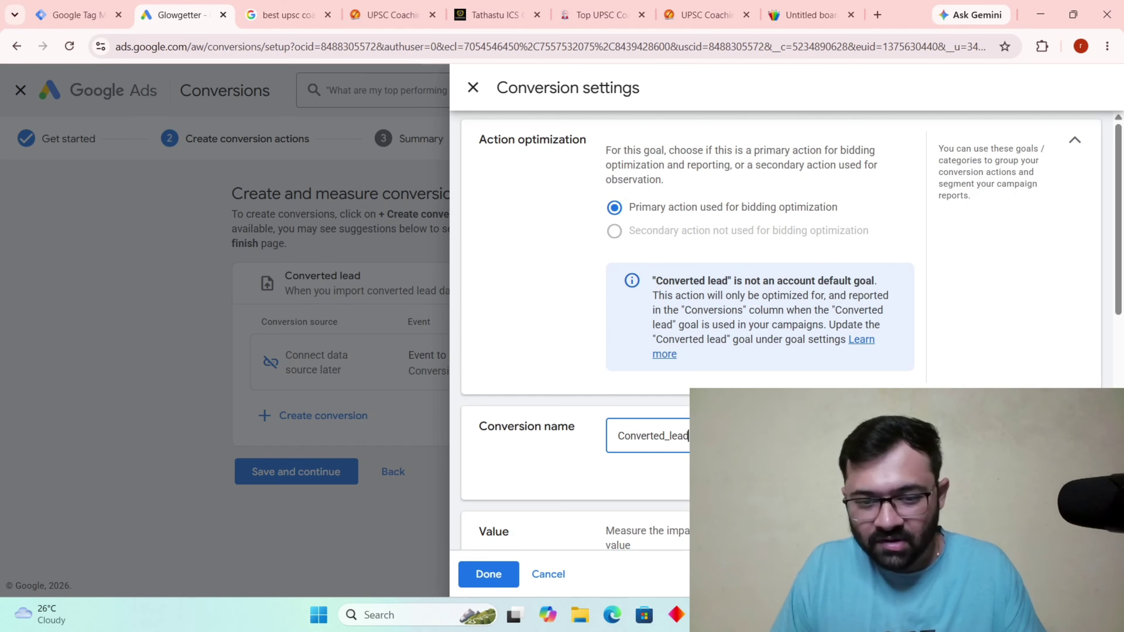
key(ctrl+a)
Set the action to use no conversion value and count one conversion per click.
scroll(606, 404, down, 3)
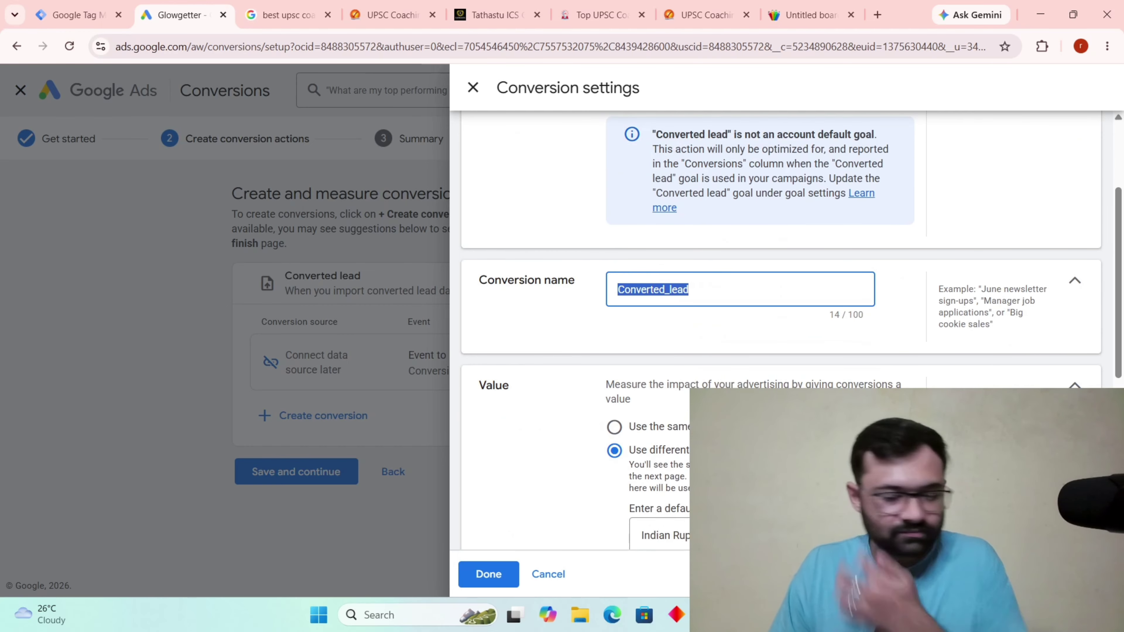
scroll(606, 405, down, 3)
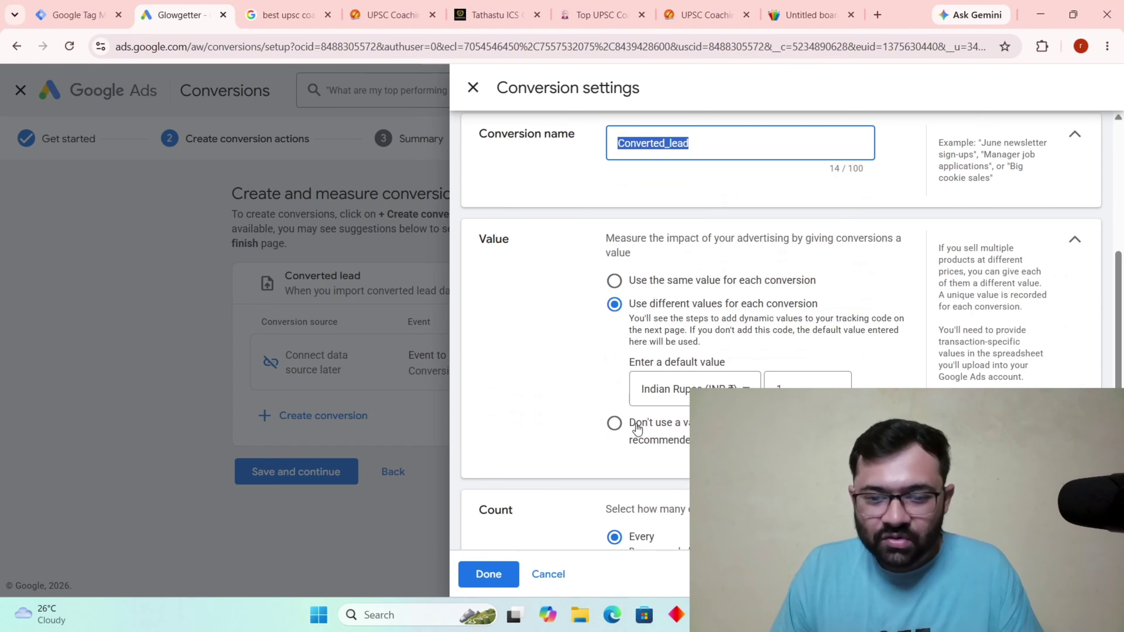
click(804, 394)
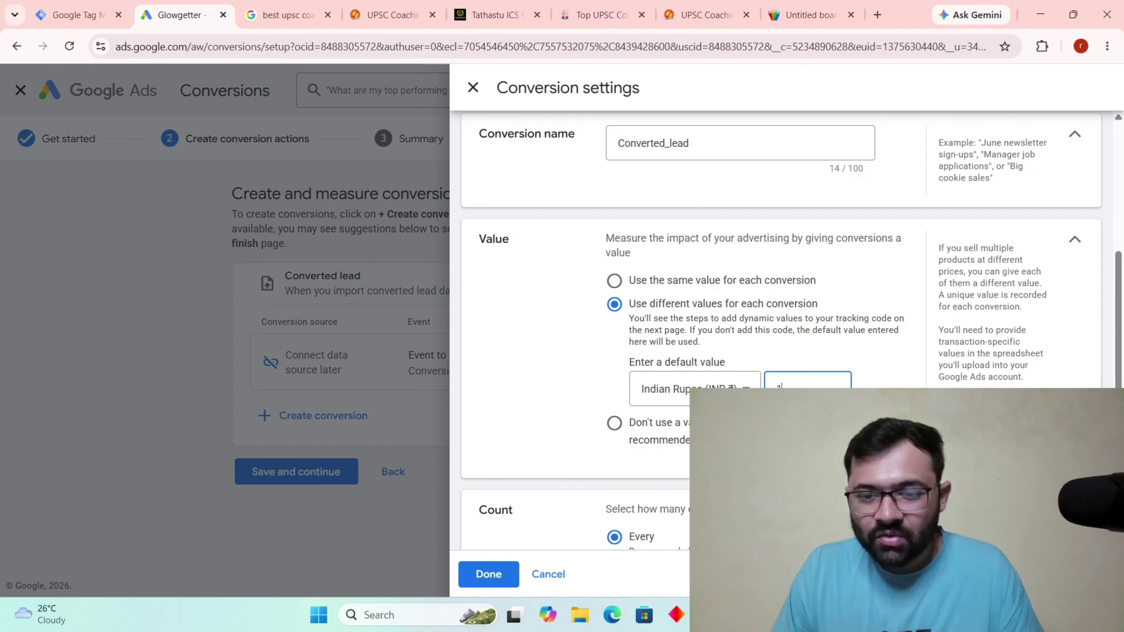
click(614, 424)
scroll(706, 365, down, 3)
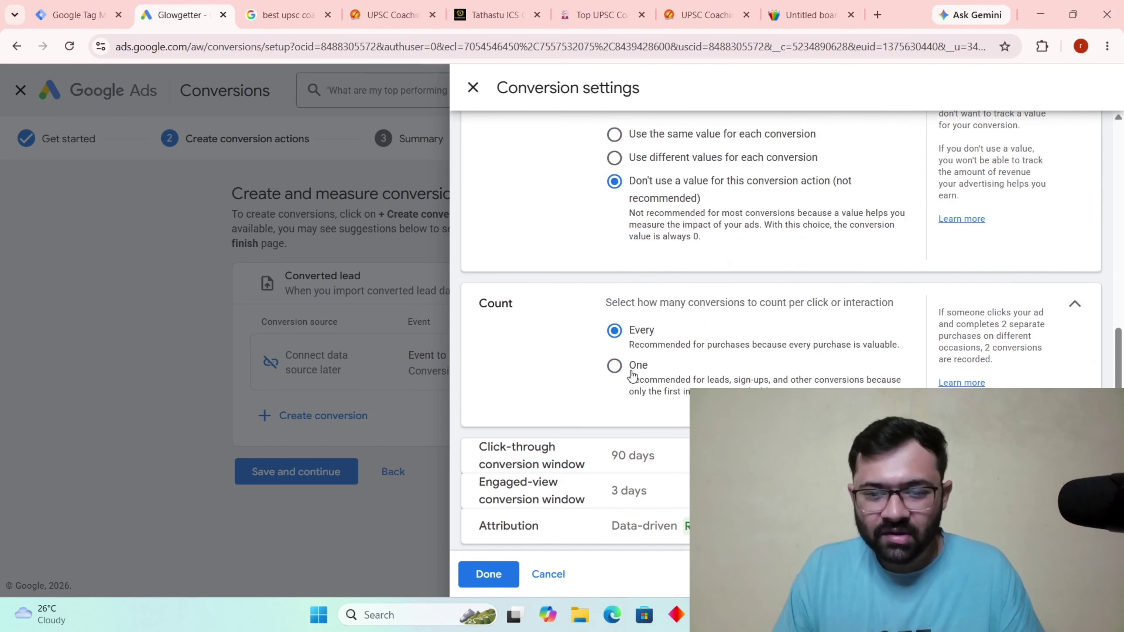
click(614, 366)
Save the Converted_lead action, finish setup, and open the Conversions Uploads page.
click(489, 576)
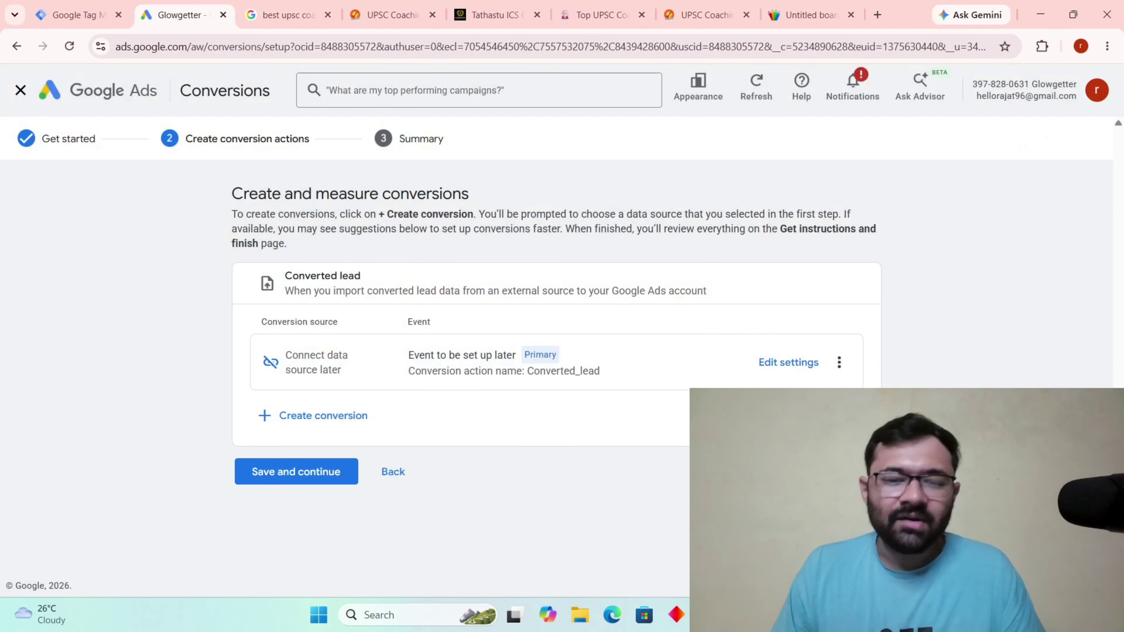
click(340, 474)
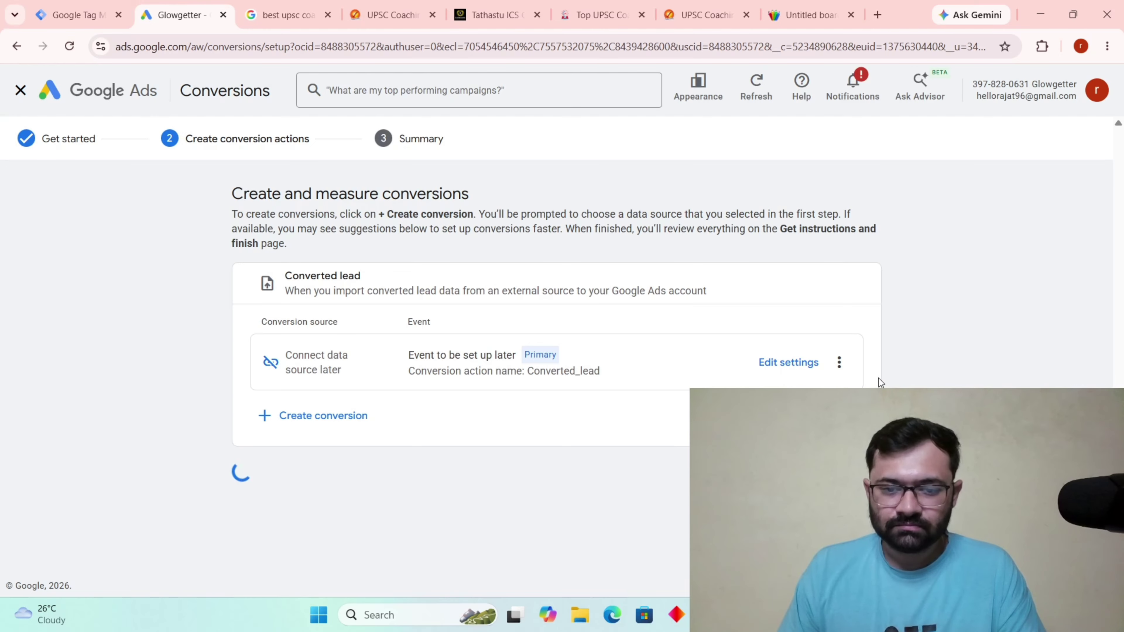
scroll(420, 399, down, 2)
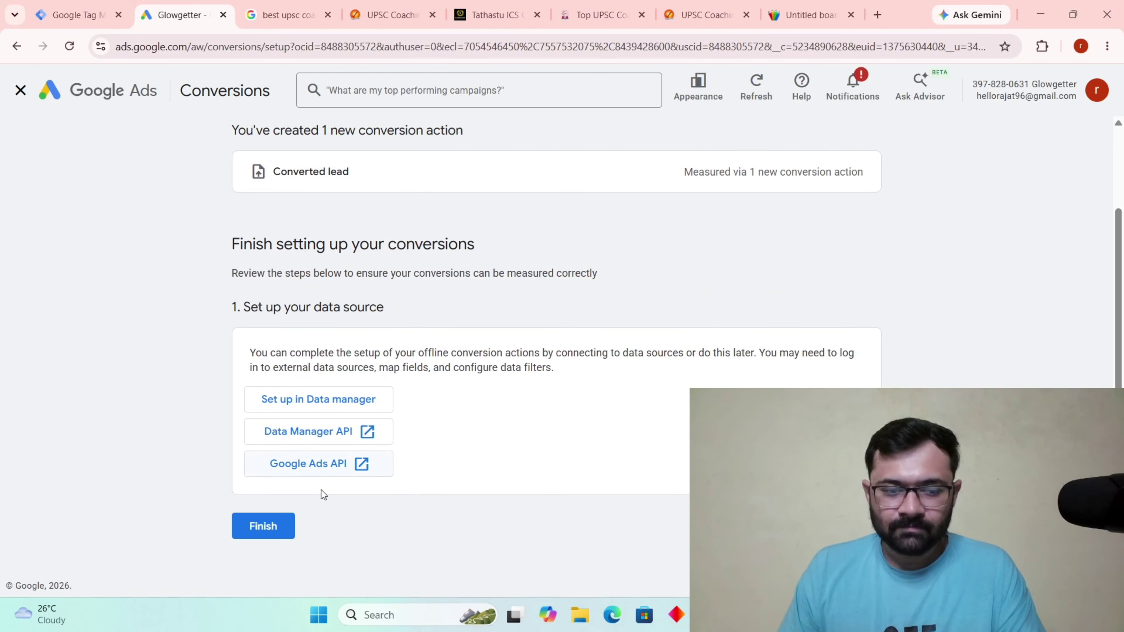
click(273, 530)
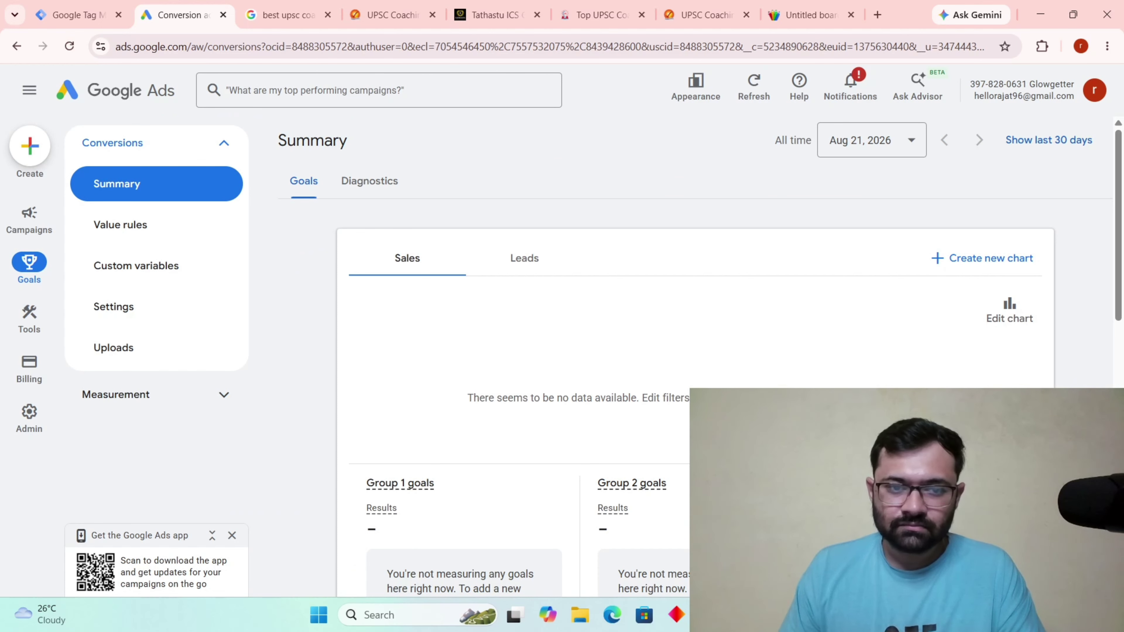
scroll(452, 392, down, 3)
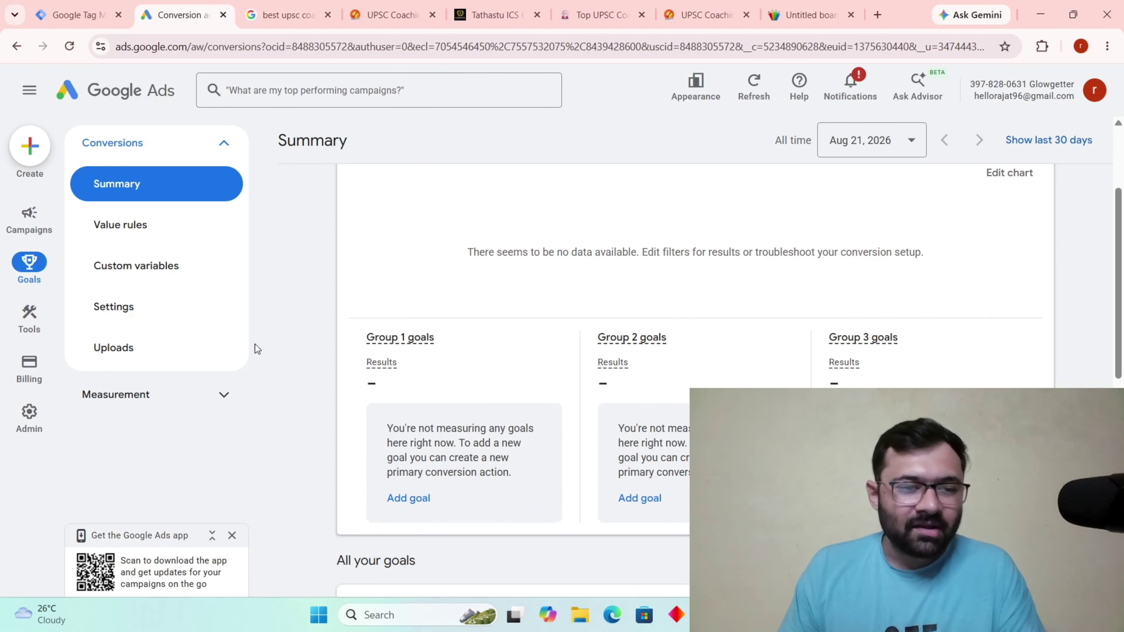
click(124, 355)
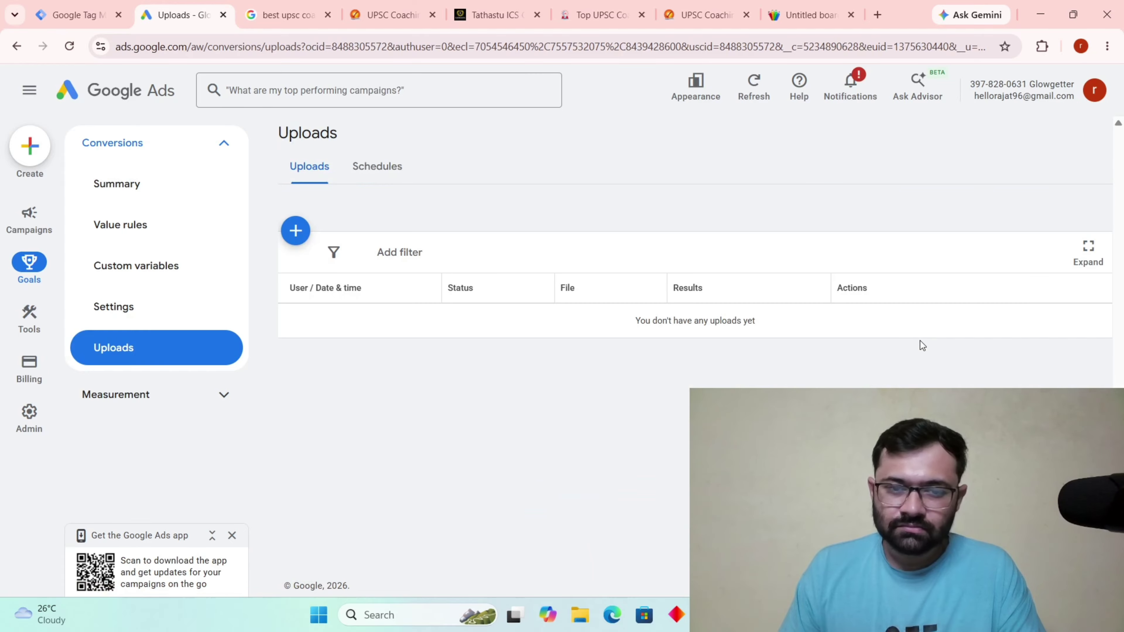
Add a Google Sheets upload source linked to an existing sheet, then select cell A8 in the GCLID spreadsheet.
click(296, 231)
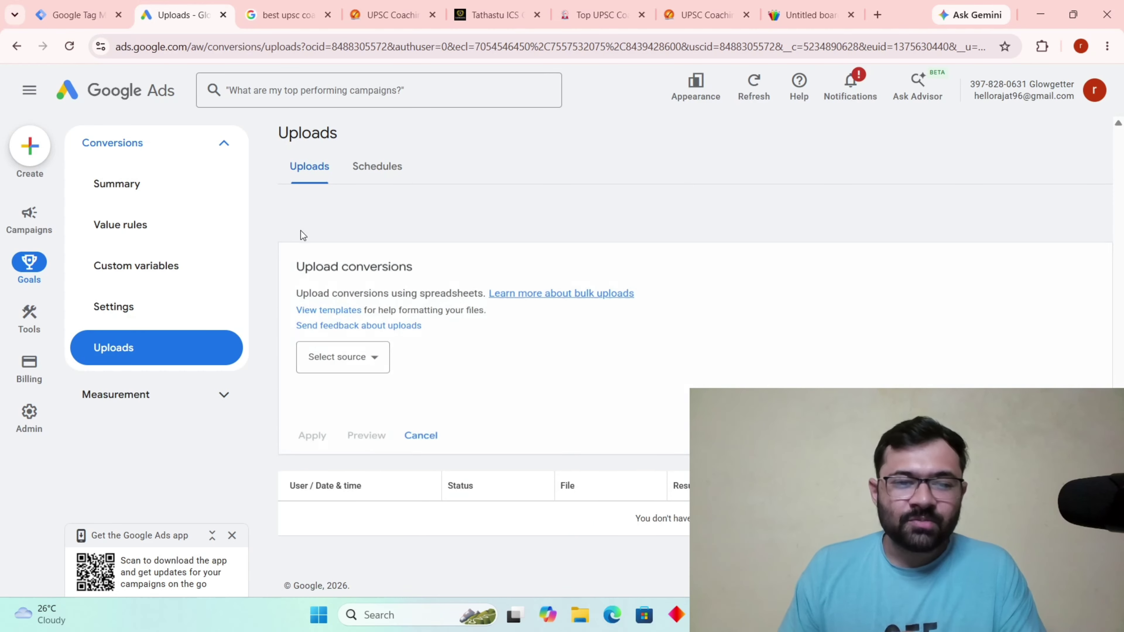
click(357, 363)
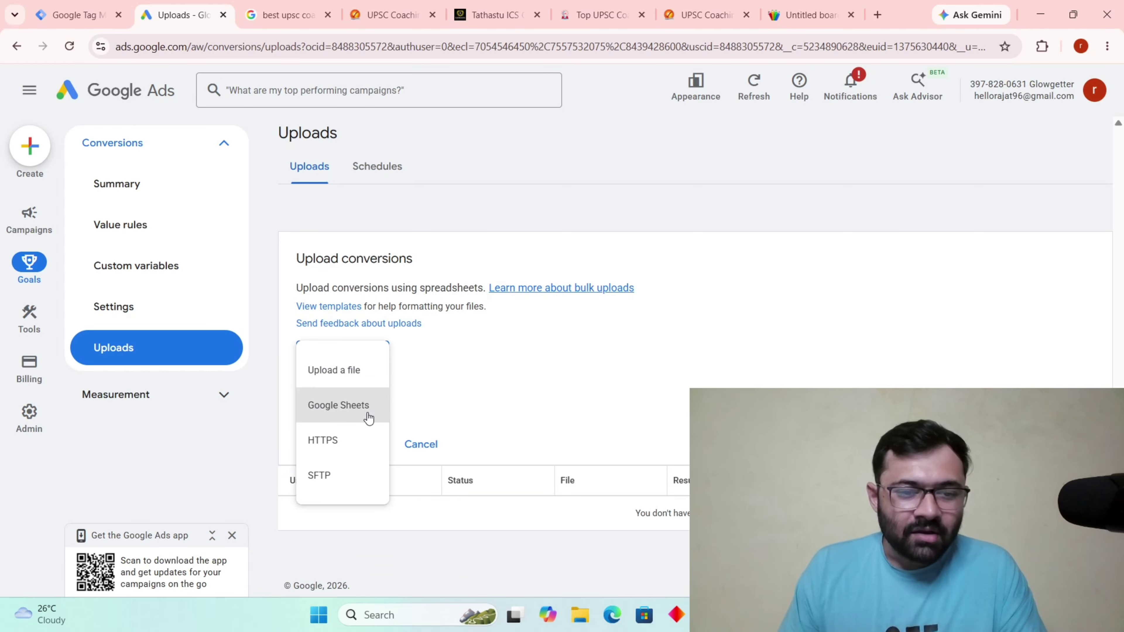
click(368, 418)
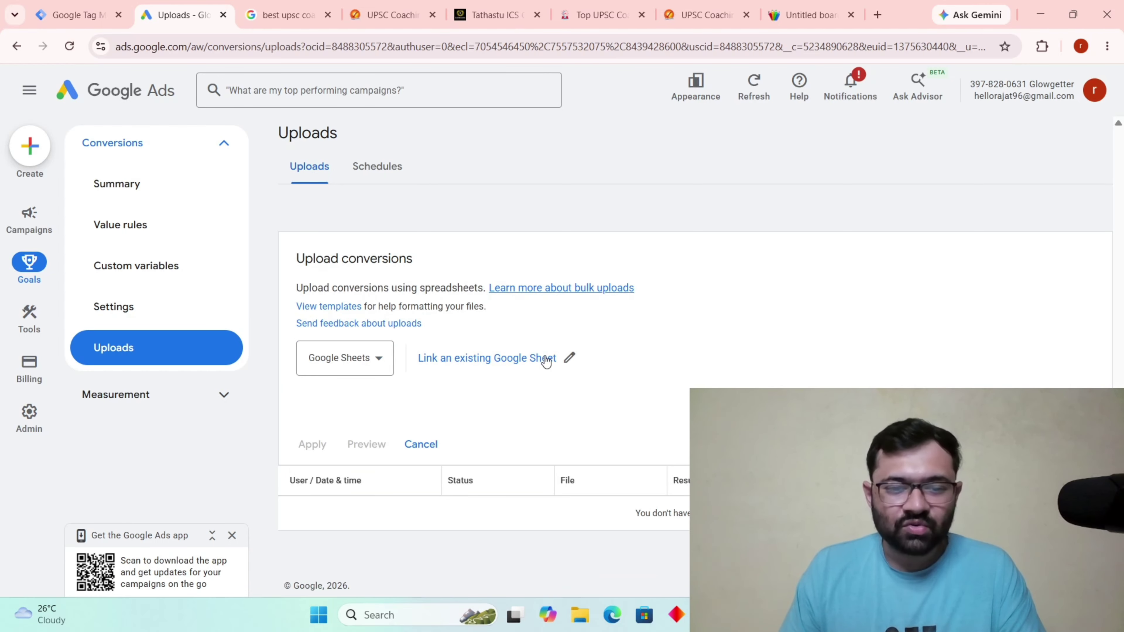
click(518, 359)
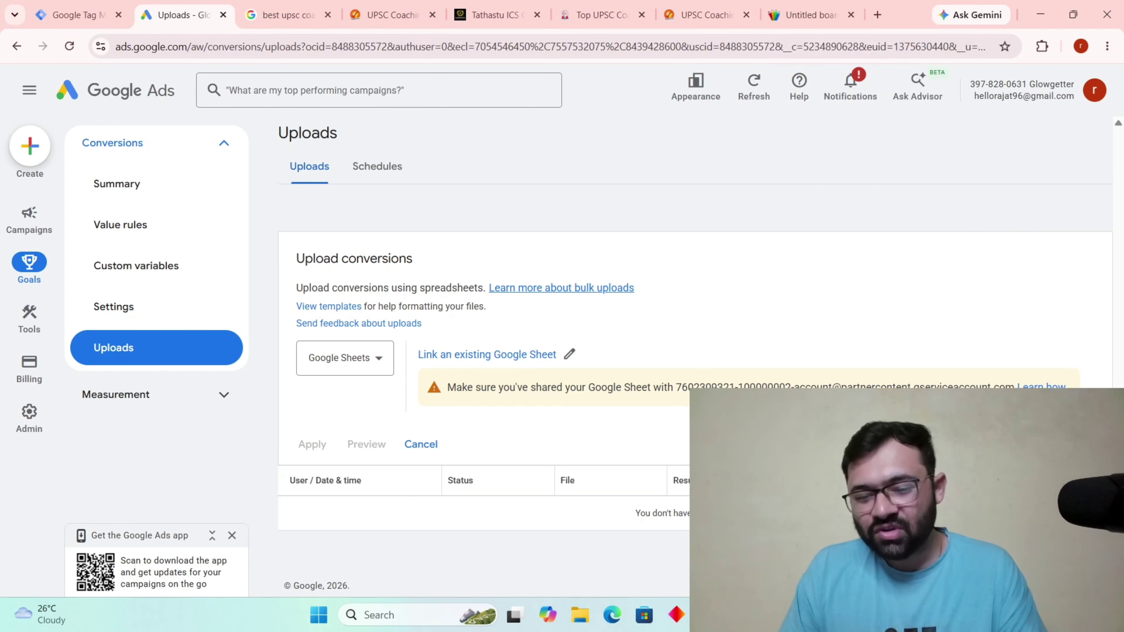
click(709, 614)
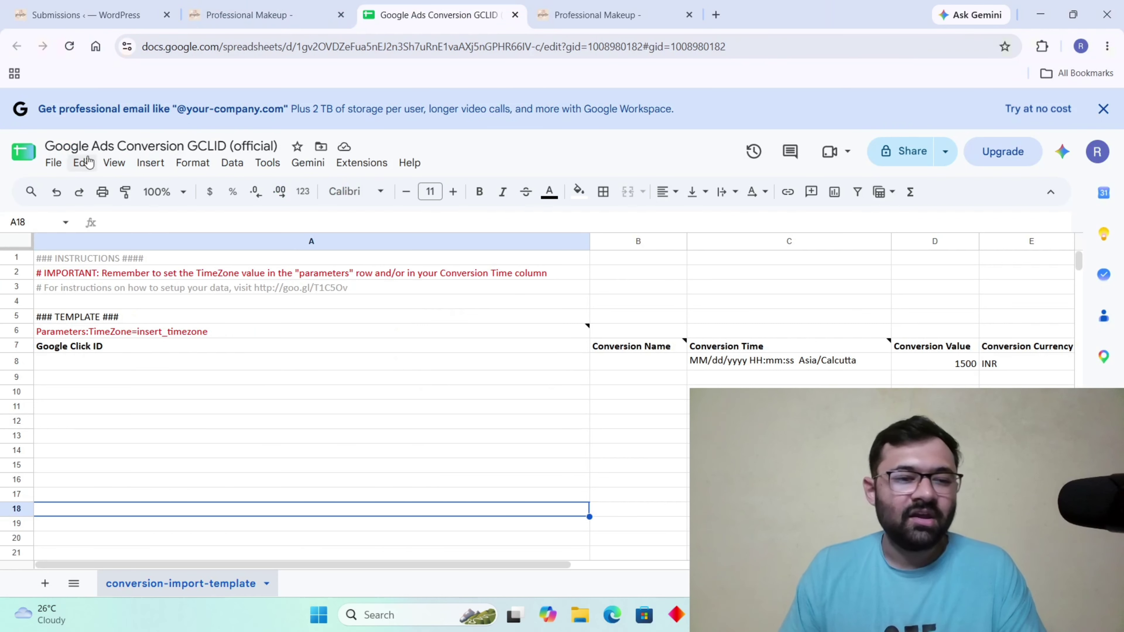
click(134, 369)
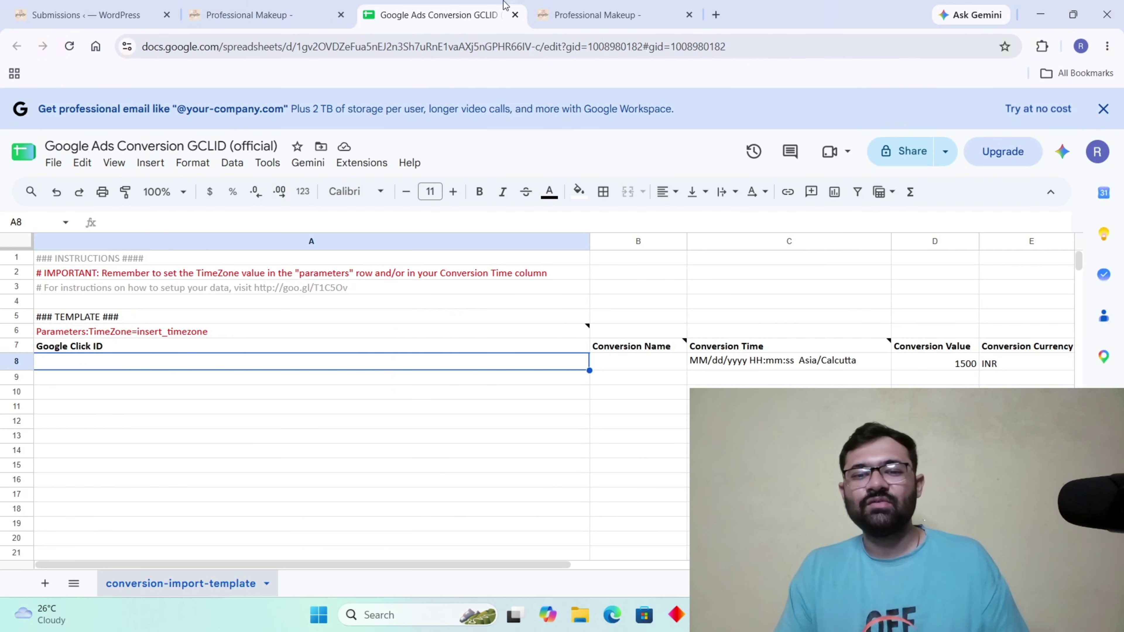
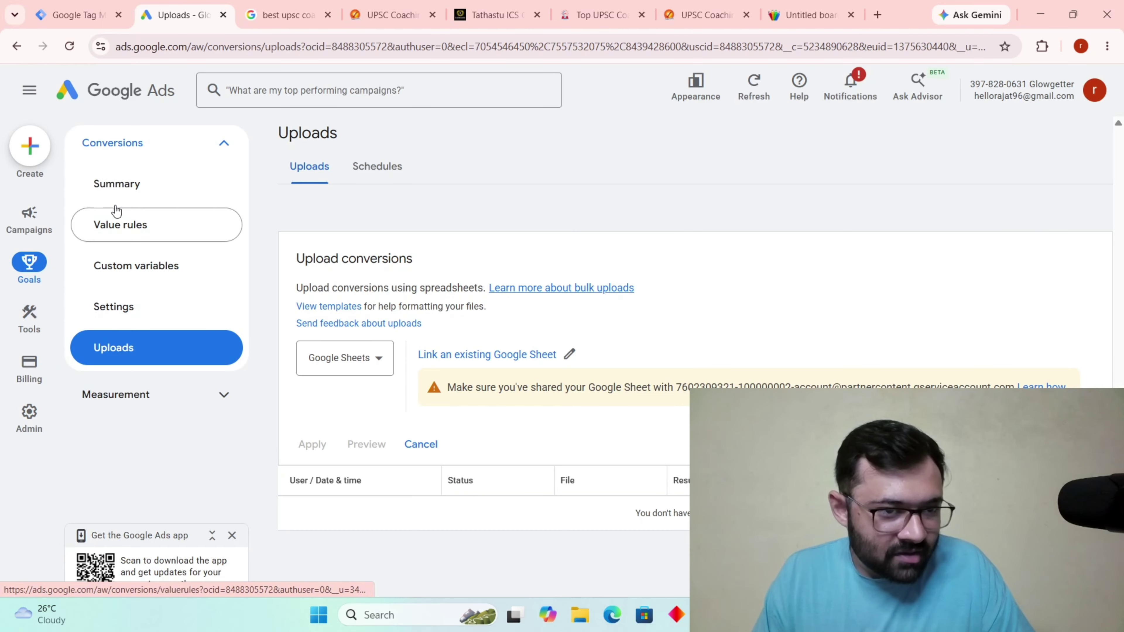
Open the Conversions Summary and scan the goal rows, including Submit lead form and Converted_lead.
click(116, 184)
scroll(689, 341, down, 15)
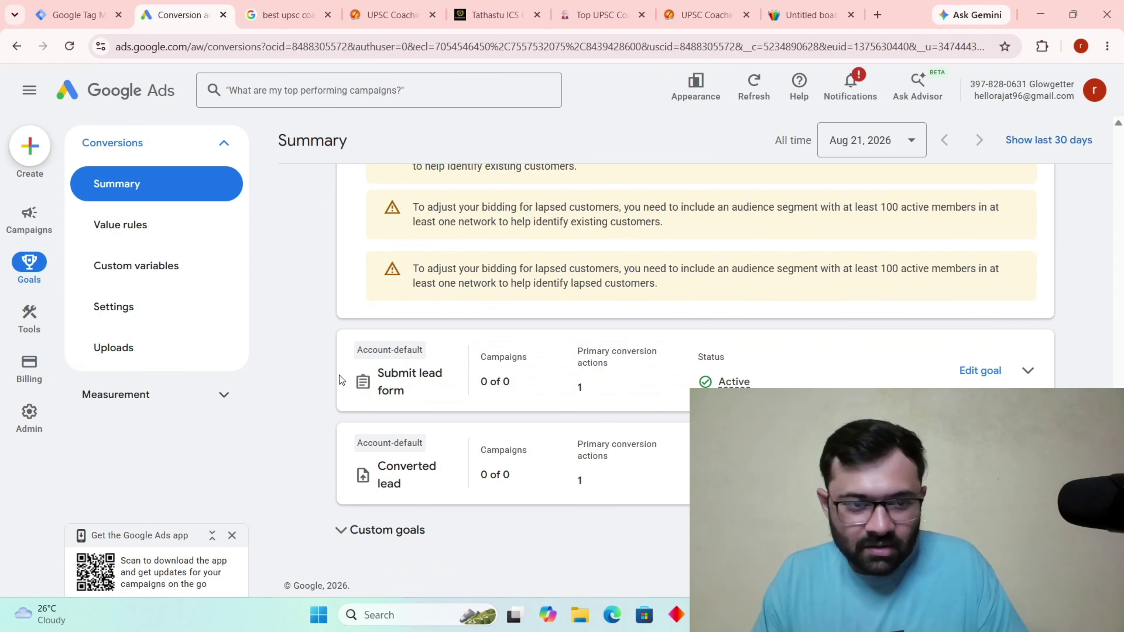
scroll(338, 377, up, 5)
Show all conversion actions and open the Converted_lead action's details.
click(871, 336)
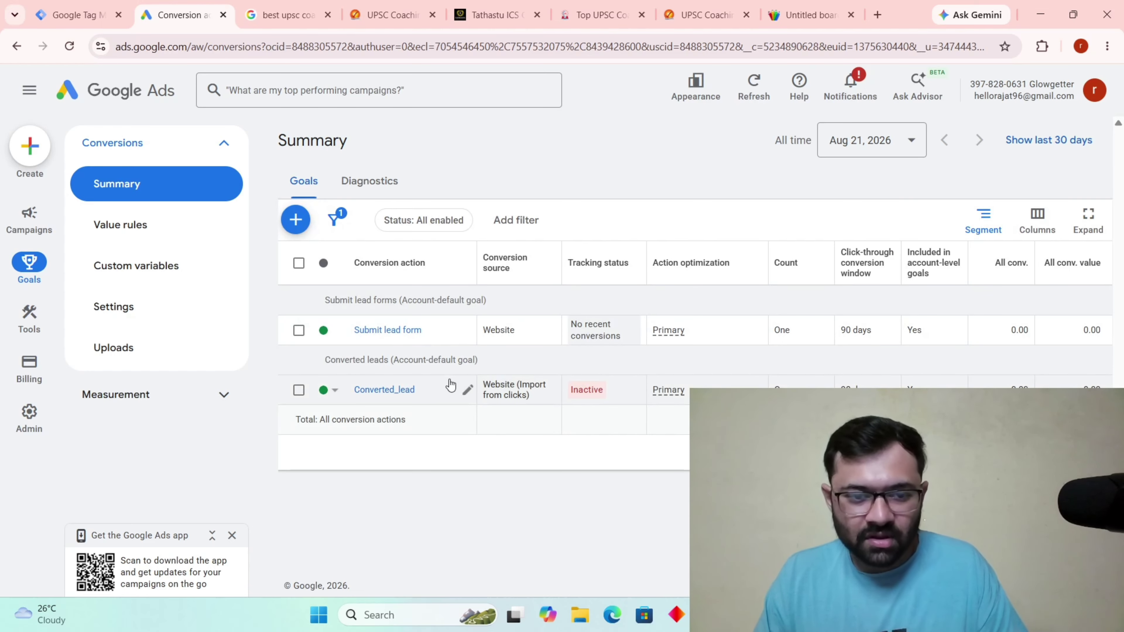
click(394, 390)
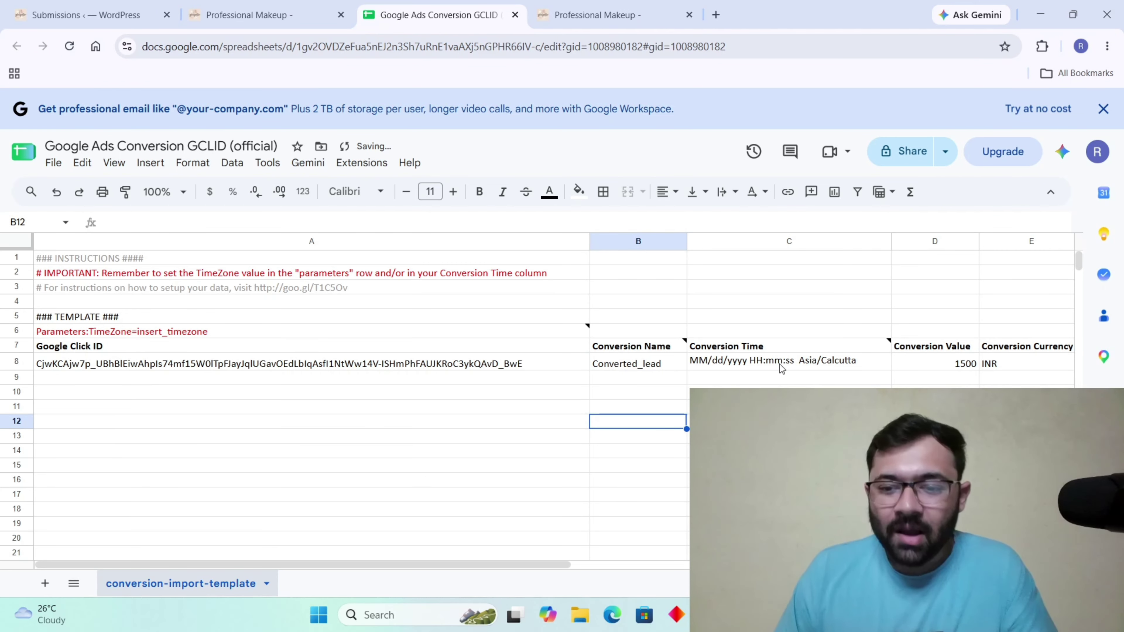
Select cell C8 to check the Converted_lead row's Conversion Time placeholder.
click(782, 363)
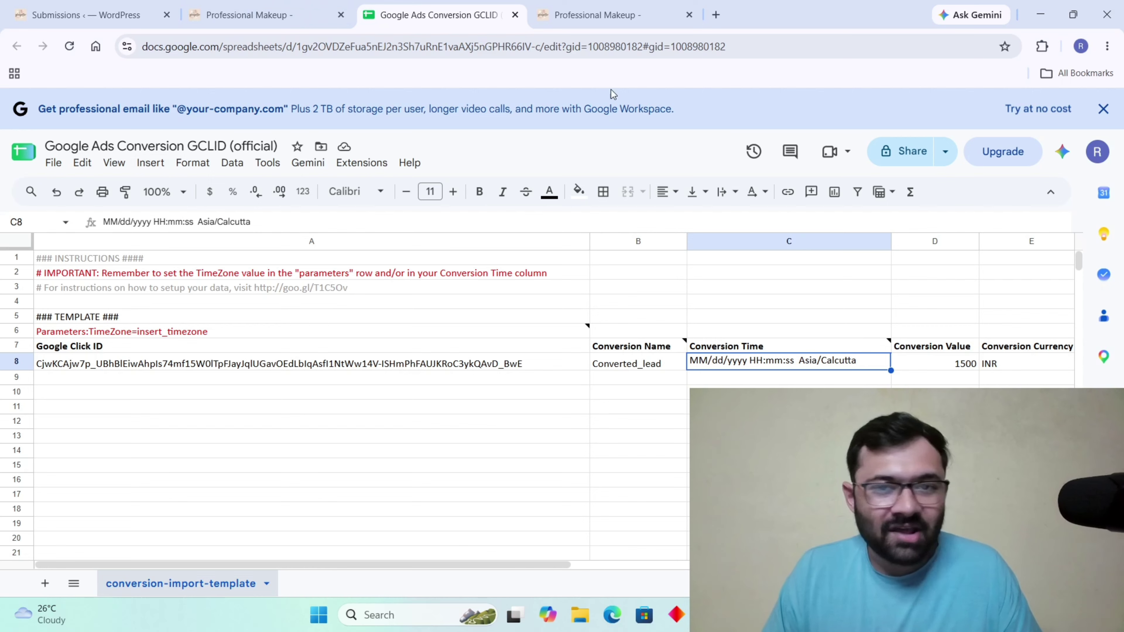
Search 'google ads offline conversion import', read the accepted time formats in the help article, then edit D8.
click(716, 14)
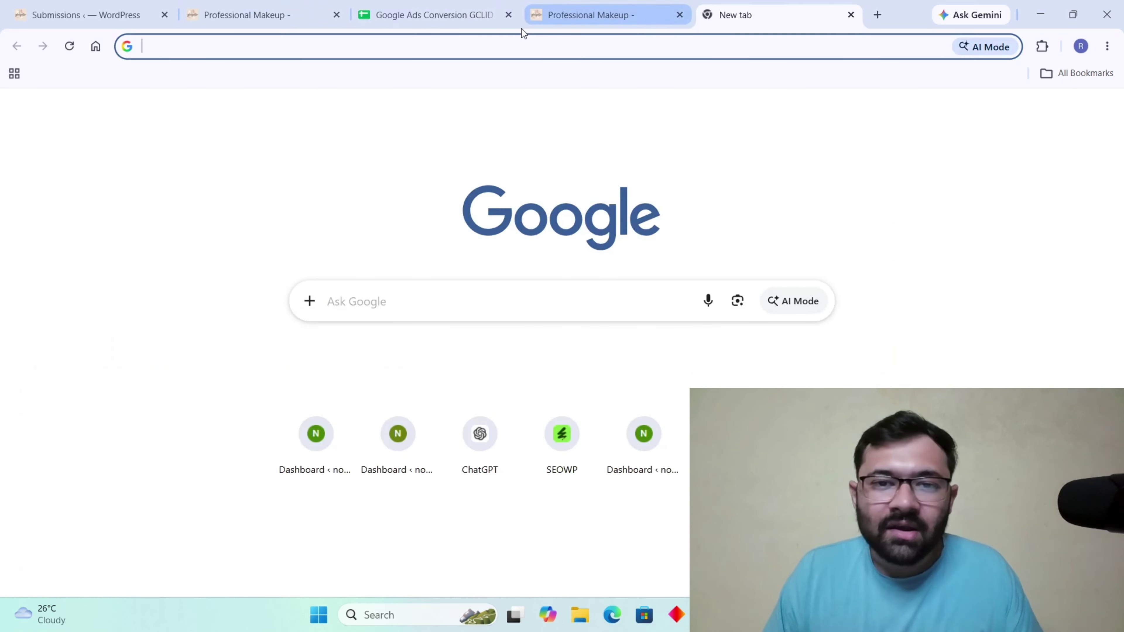
click(517, 46)
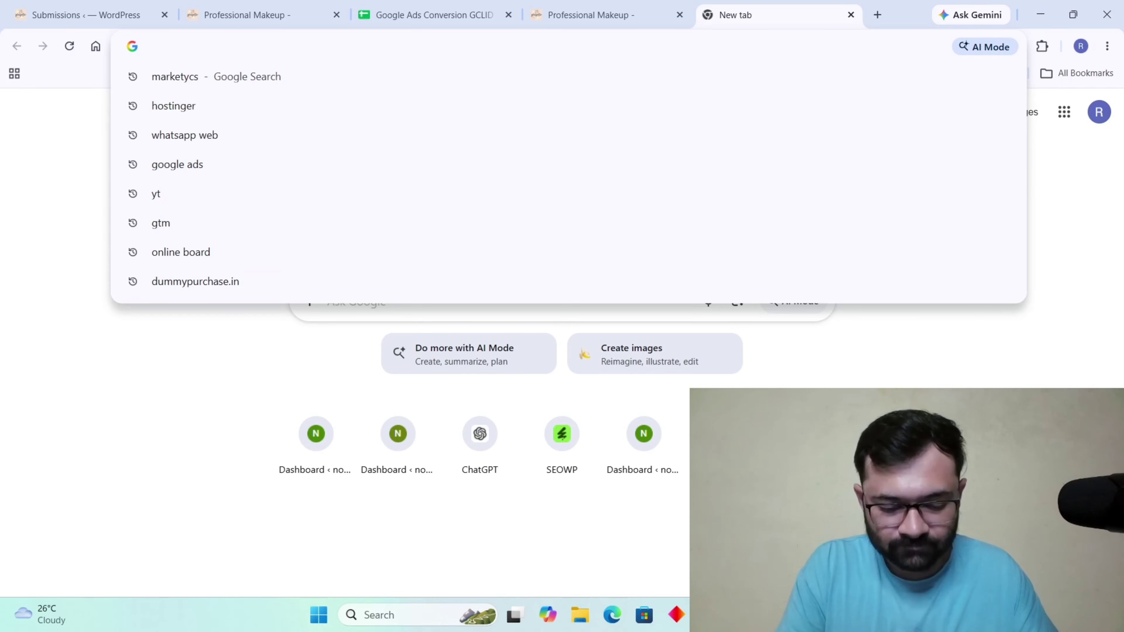
text(google )
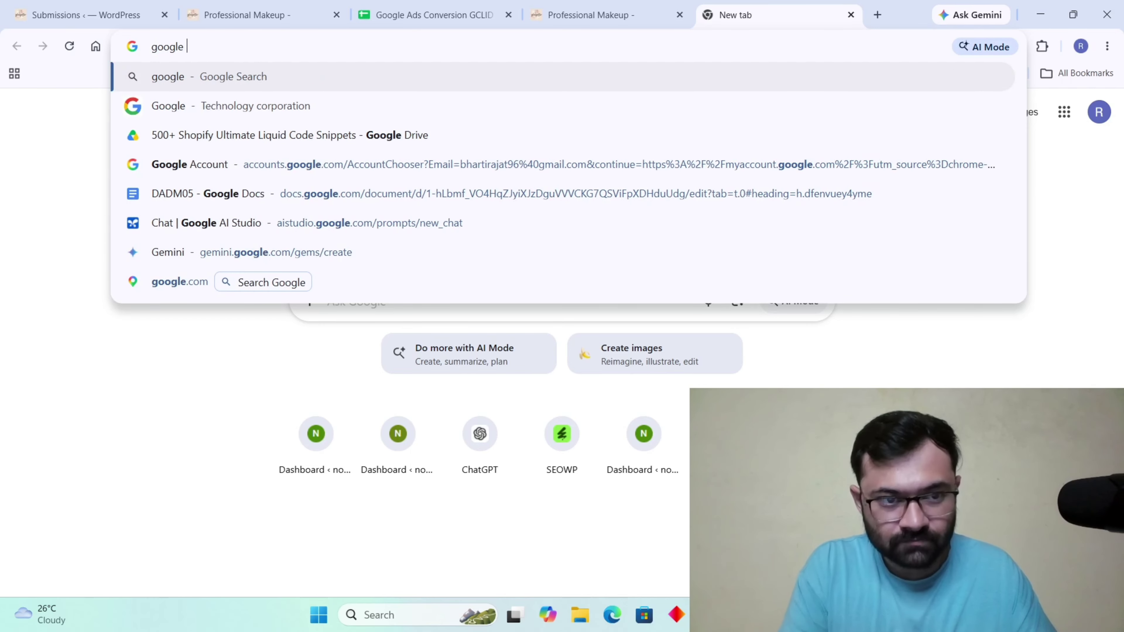
text(ads offline conversion import)
key(Return)
click(328, 318)
scroll(330, 319, down, 18)
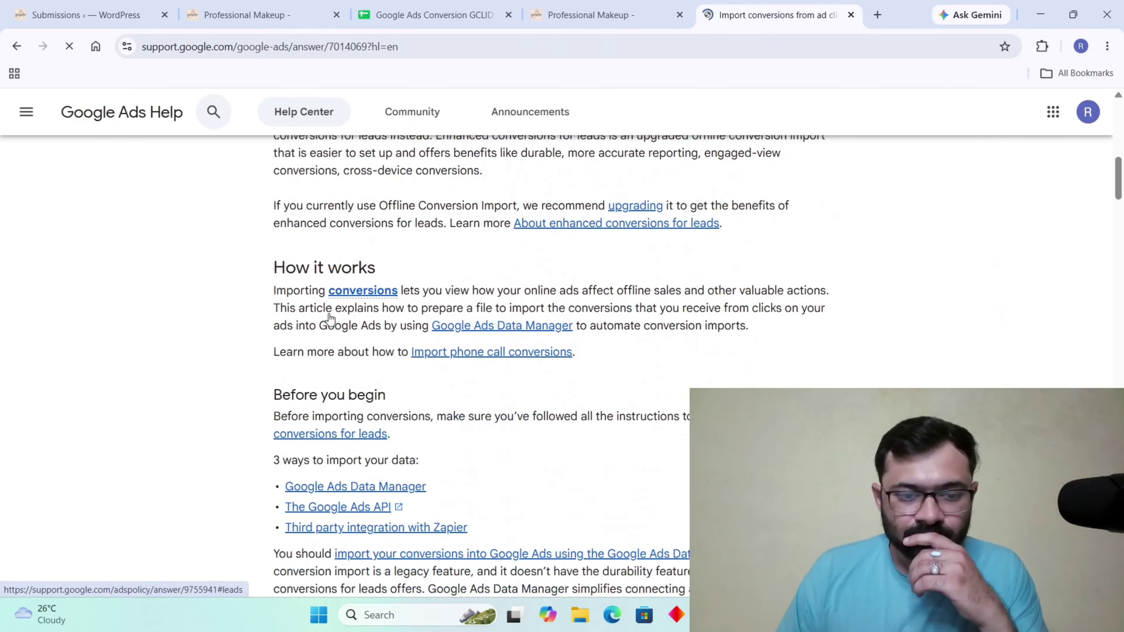
scroll(332, 320, down, 20)
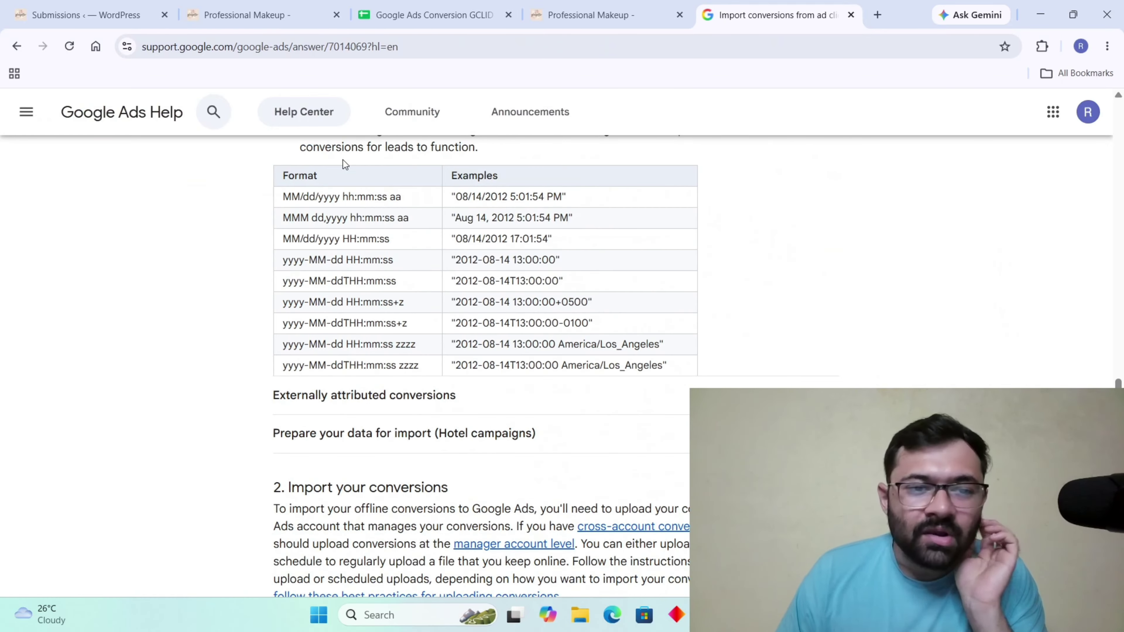
click(434, 15)
double_click(936, 362)
Clear the INR currency from cell E8, leaving row 8's value and currency empty.
double_click(1018, 362)
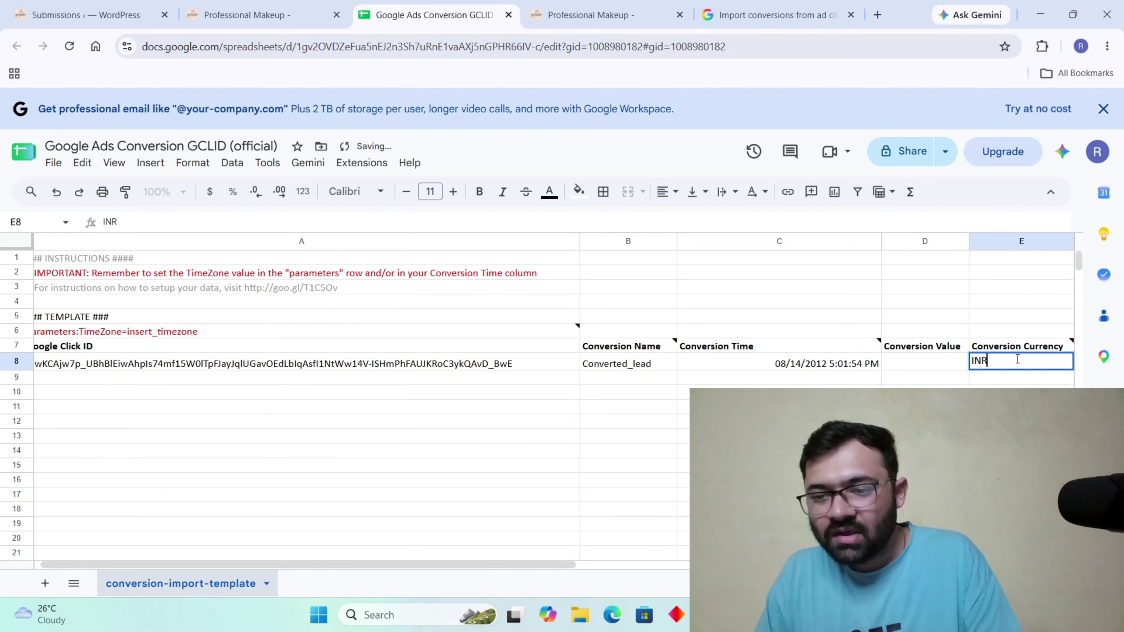
key(BackSpace)
key(BackSpace)
key(BackSpace)
click(934, 421)
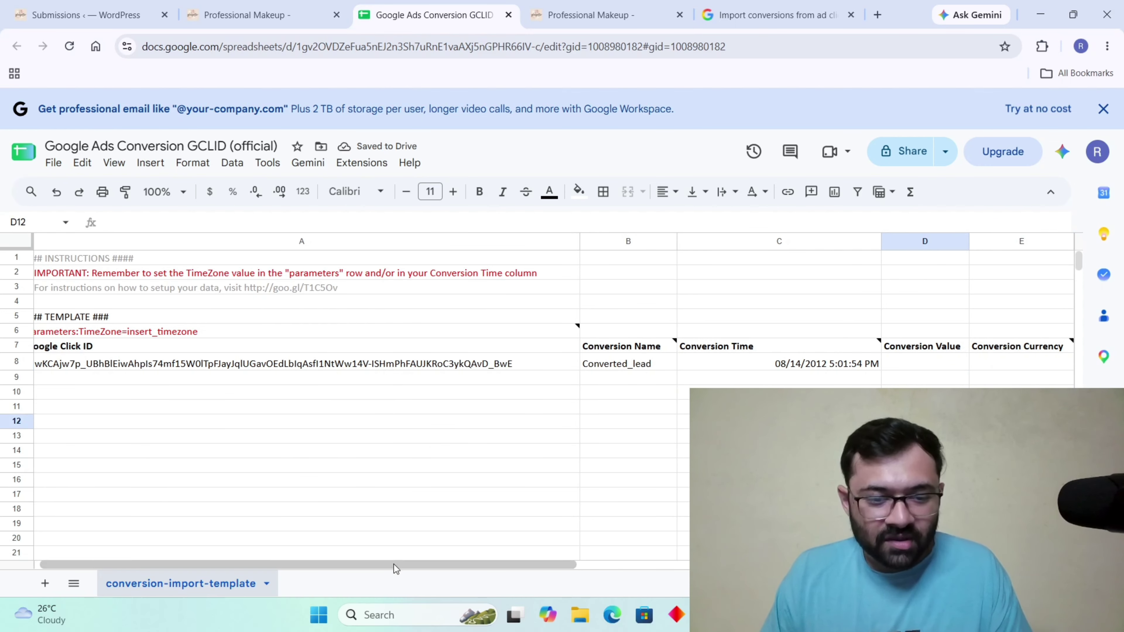
drag(394, 565, 298, 566)
key(alt+Tab)
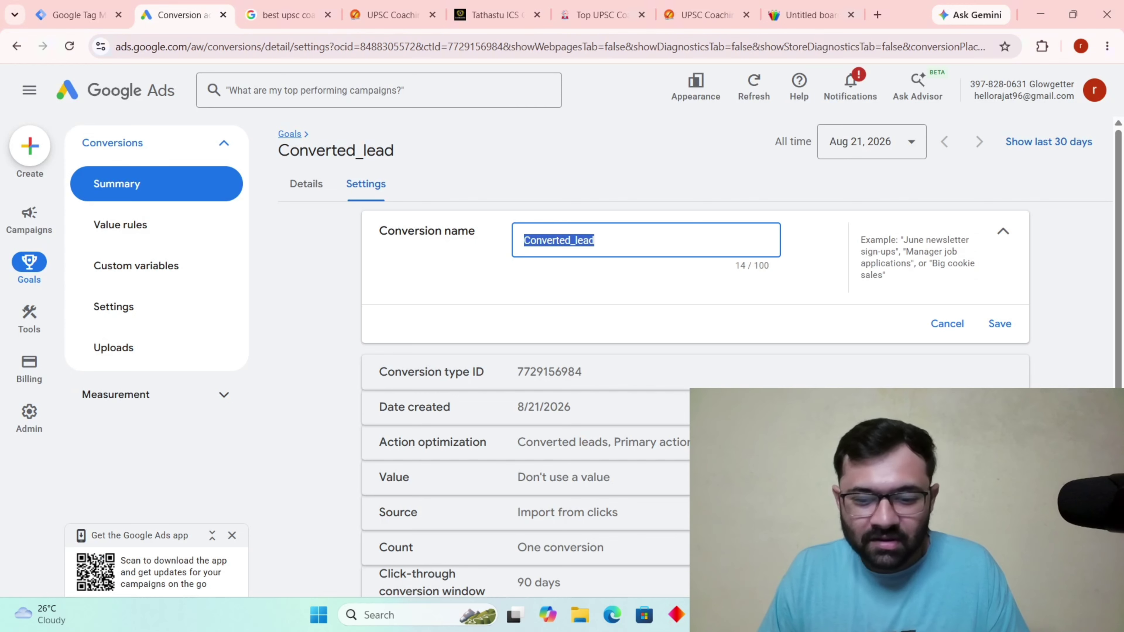
Navigate from the Converted_lead settings through Goals > Conversions > Uploads.
key(alt+Tab)
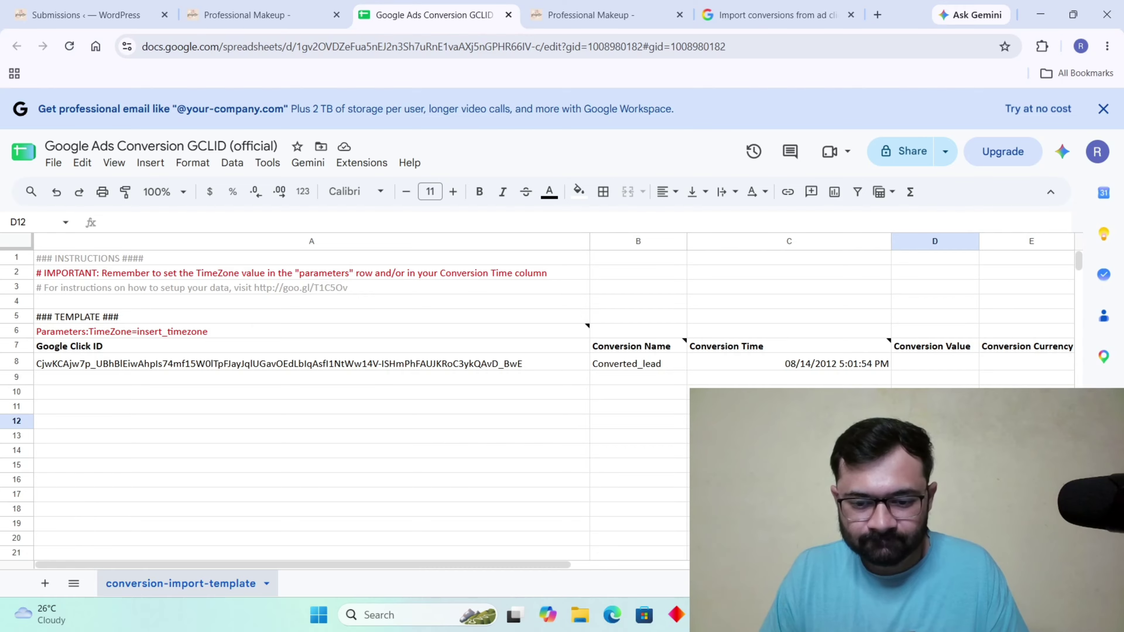
key(alt+Tab)
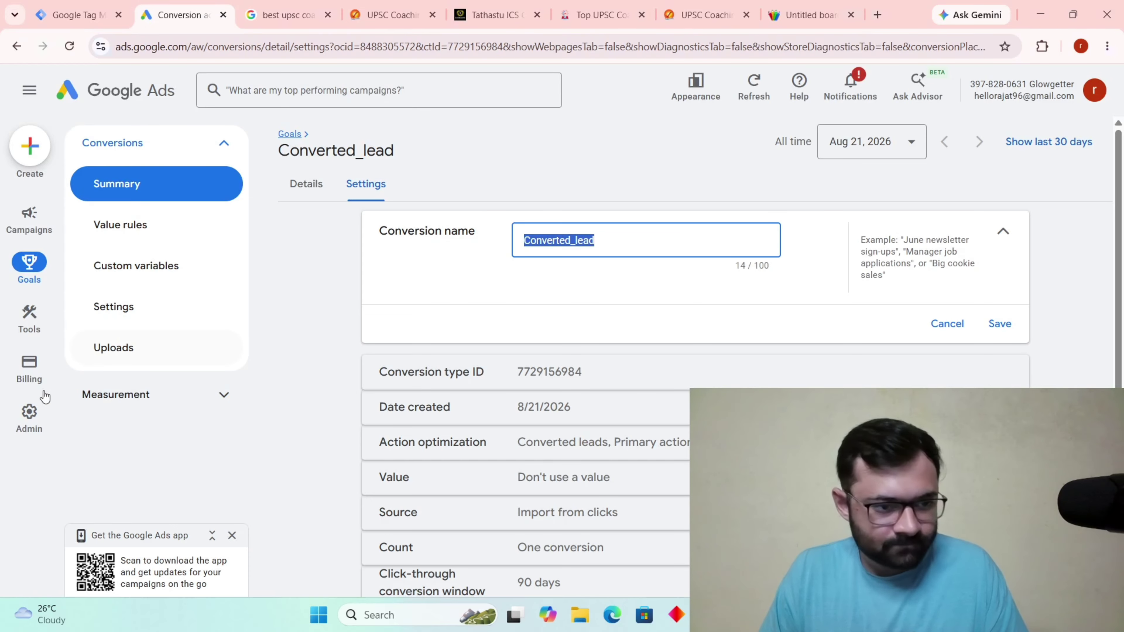
mouse_move(27, 318)
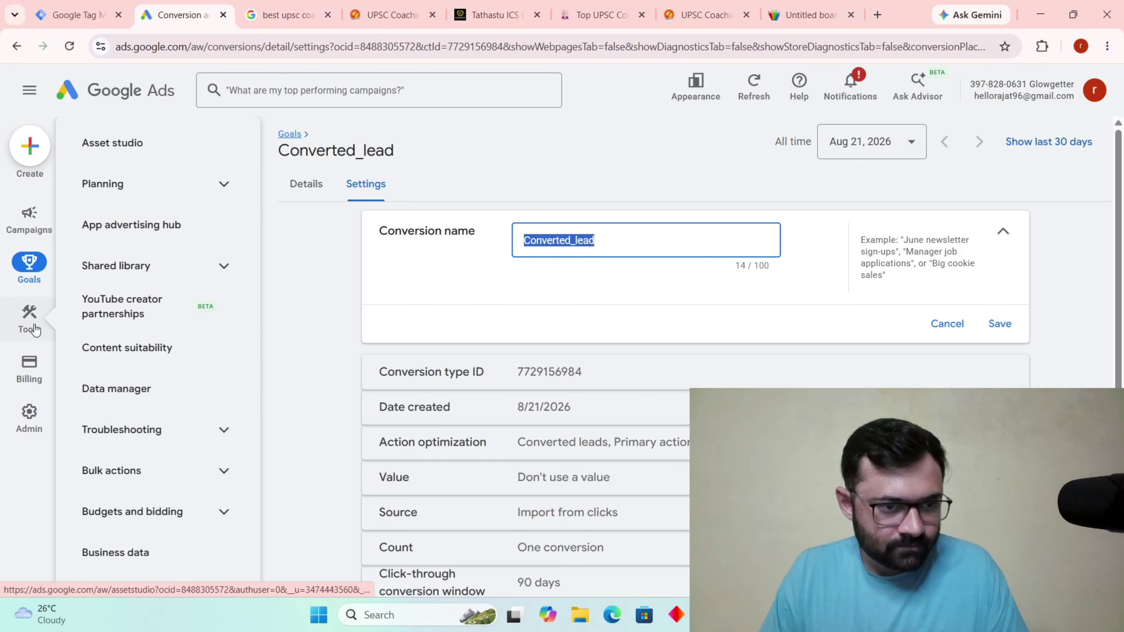
mouse_move(35, 243)
mouse_move(36, 269)
click(114, 347)
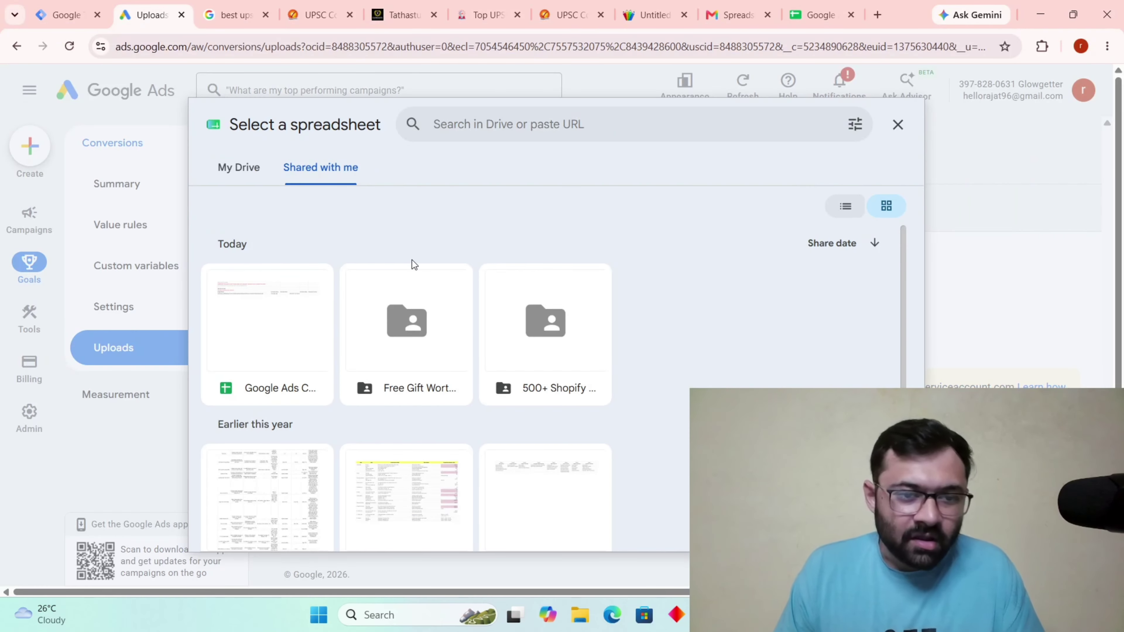
Link the Google Ads Conversion GCLID (official) sheet and select the service-account email address.
click(267, 328)
drag(674, 388, 1016, 388)
Share the GCLID spreadsheet with the copied Google Ads service-account email.
right_click(996, 389)
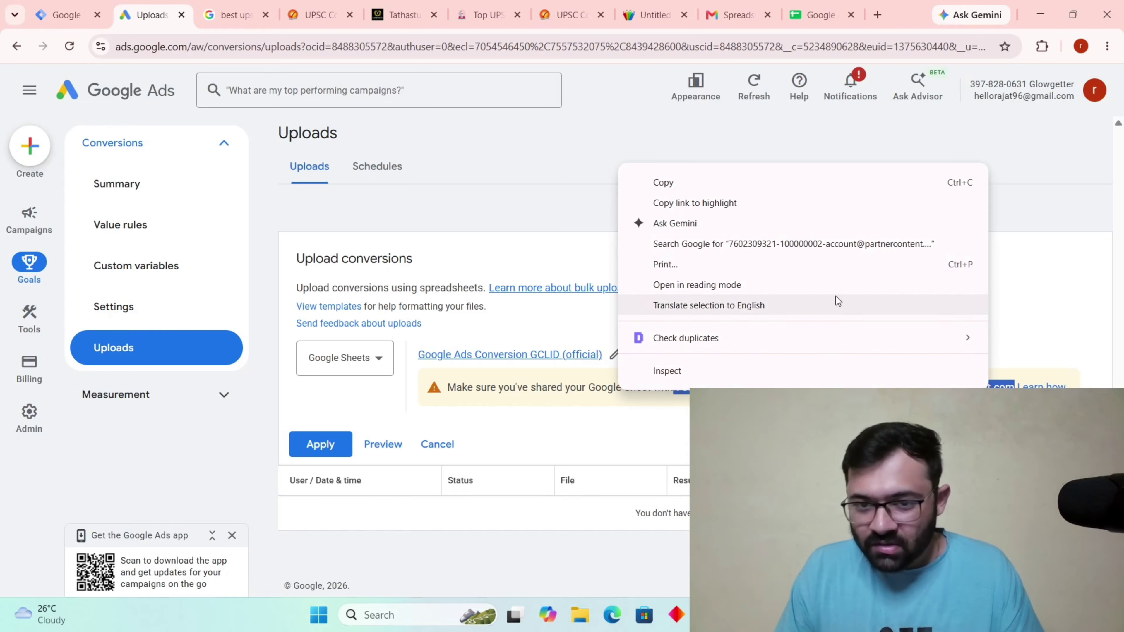
click(664, 182)
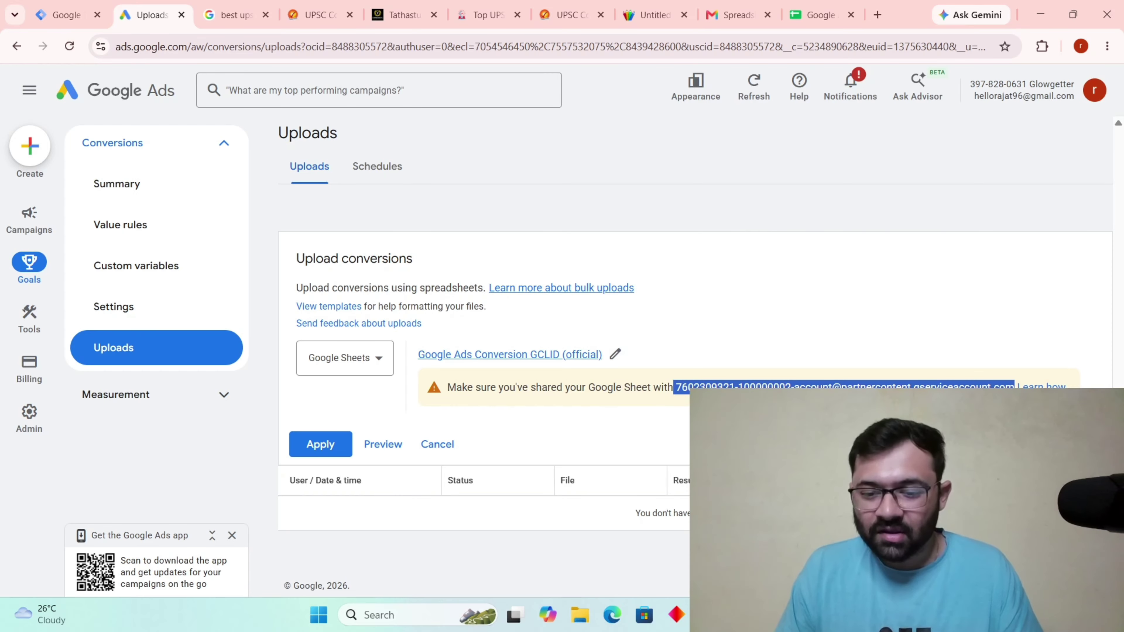
click(817, 14)
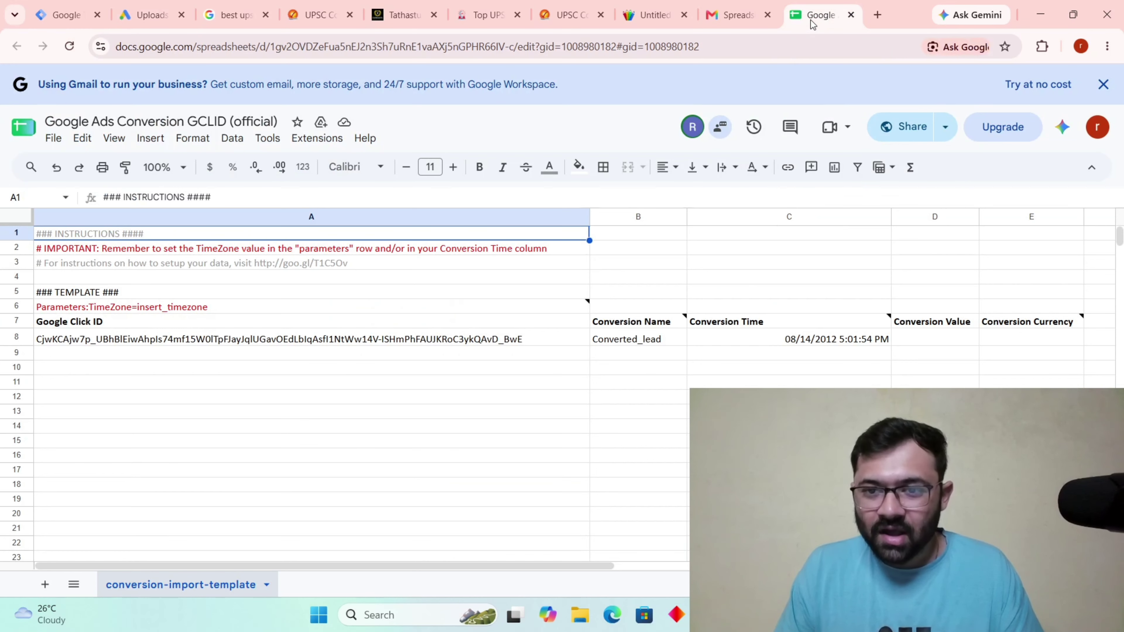
click(914, 137)
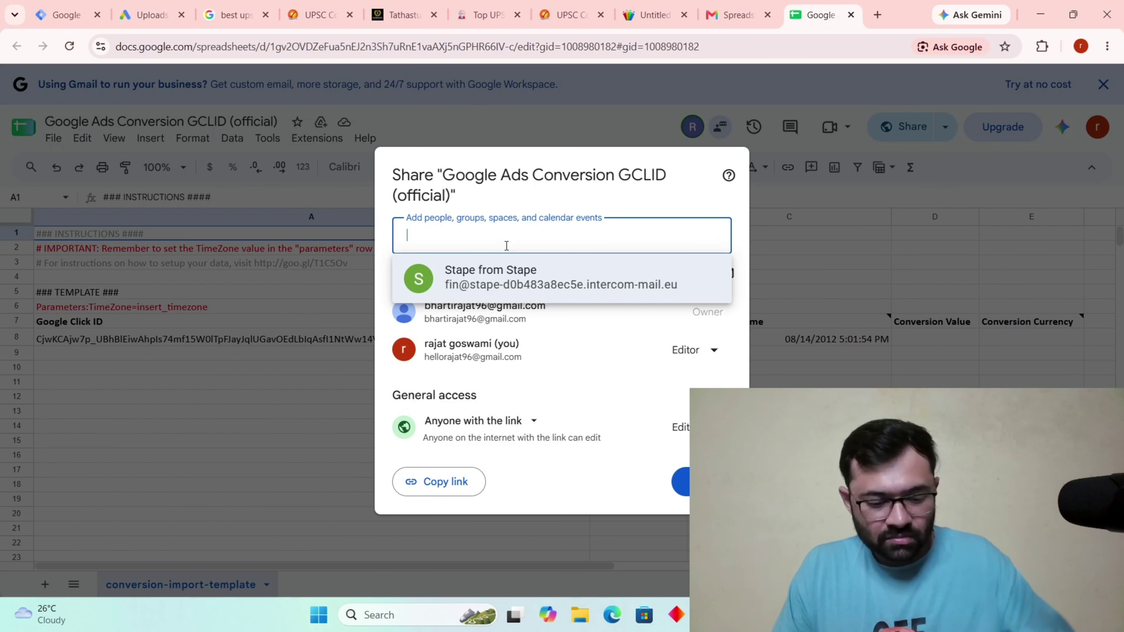
key(ctrl+v)
click(146, 15)
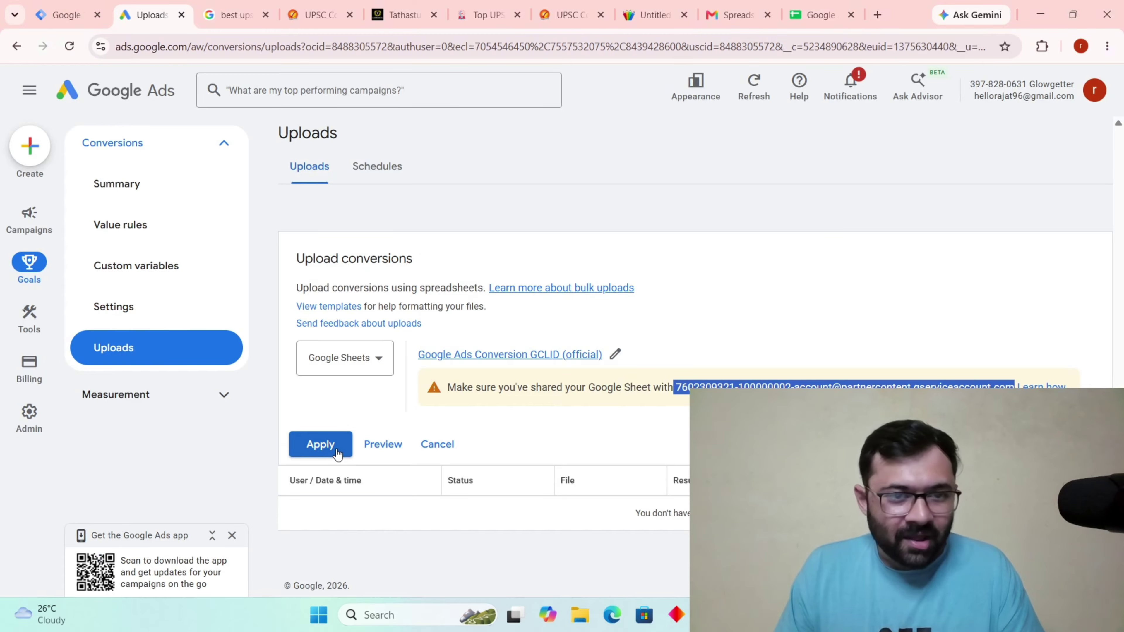
Apply the GCLID sheet upload now, then begin a new upload schedule on the Schedules tab.
click(333, 447)
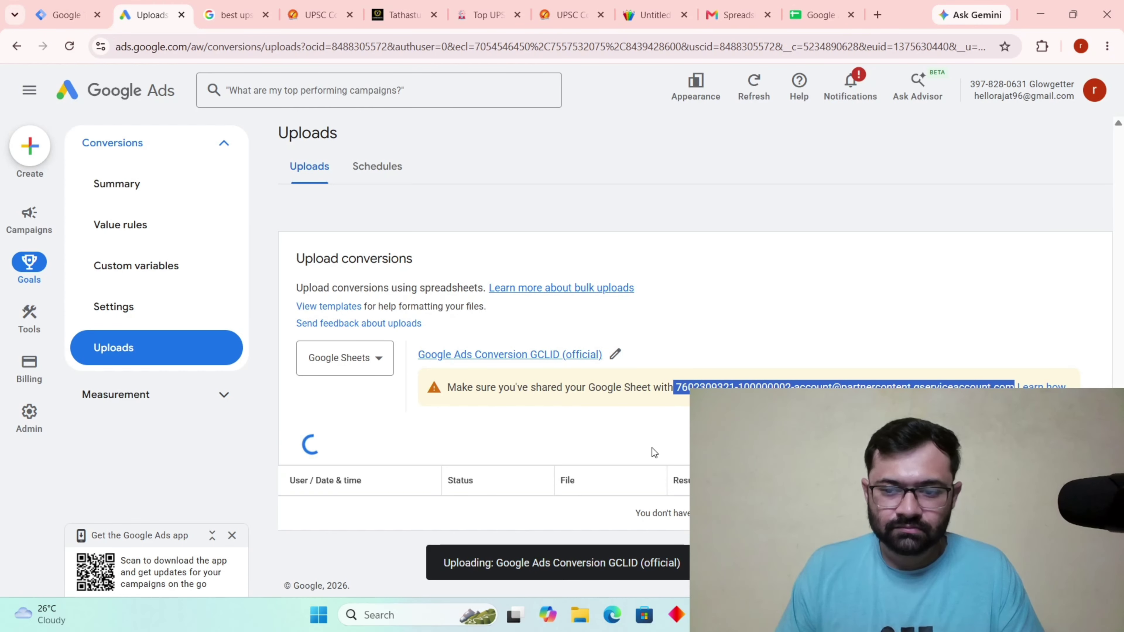
click(377, 166)
click(295, 230)
click(344, 330)
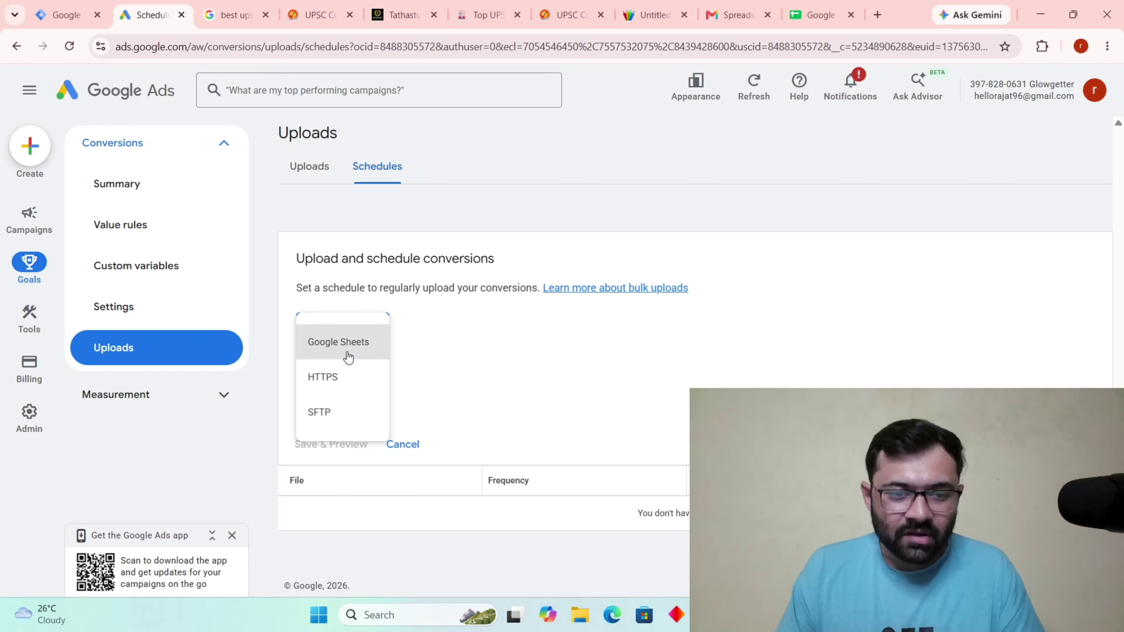
Set the schedule source to Google Sheets, frequency Weekly on Friday, and time 8:00 PM.
click(347, 351)
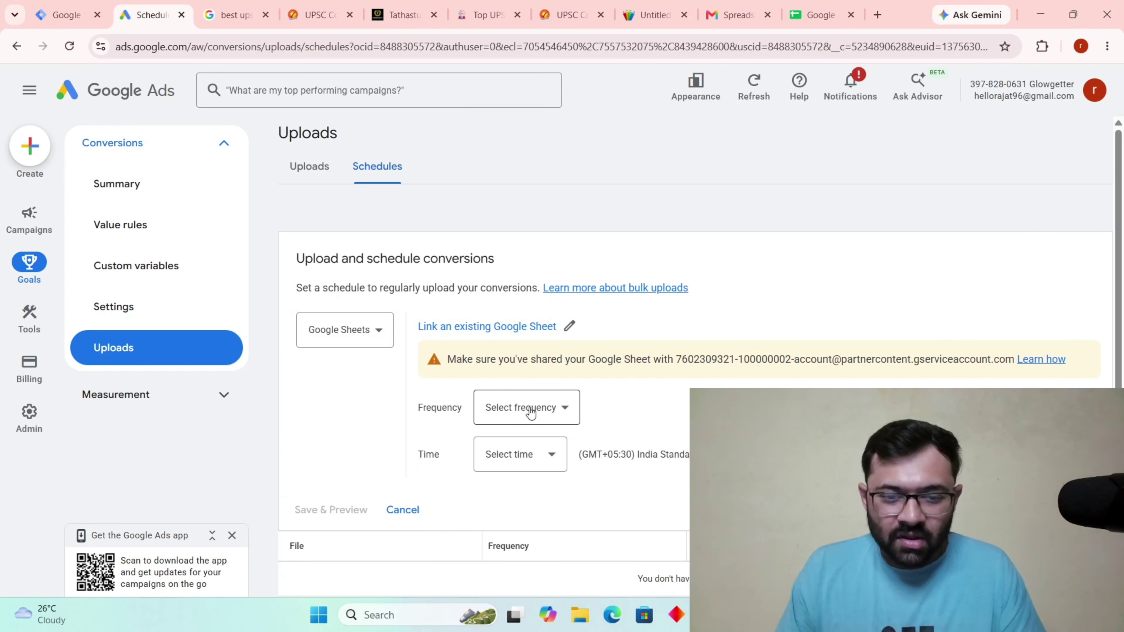
click(529, 408)
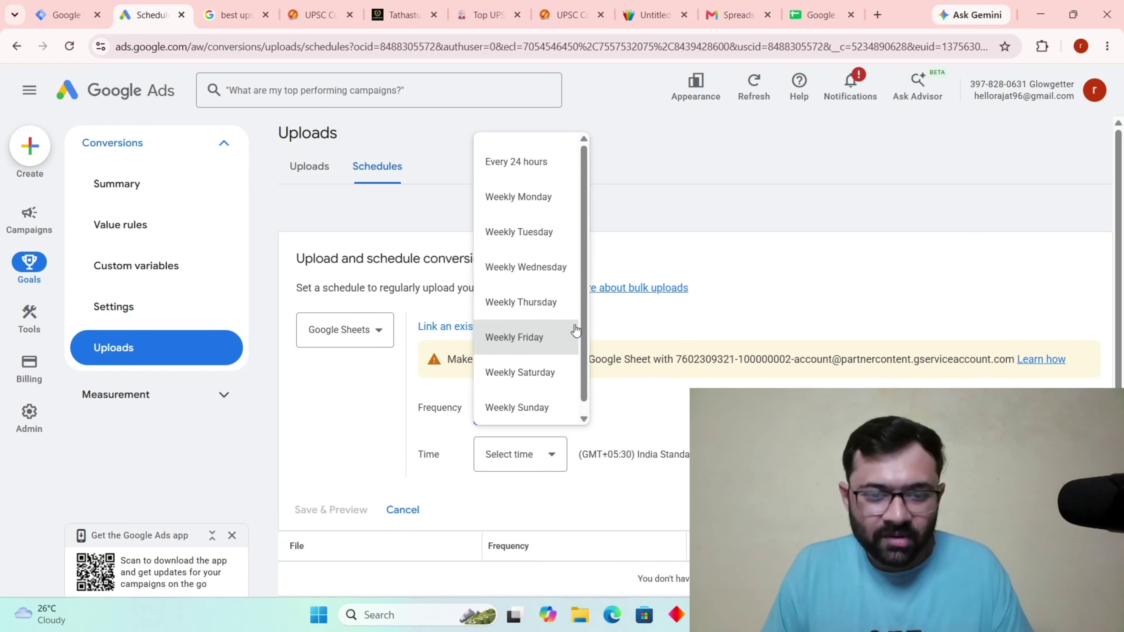
click(535, 339)
click(537, 459)
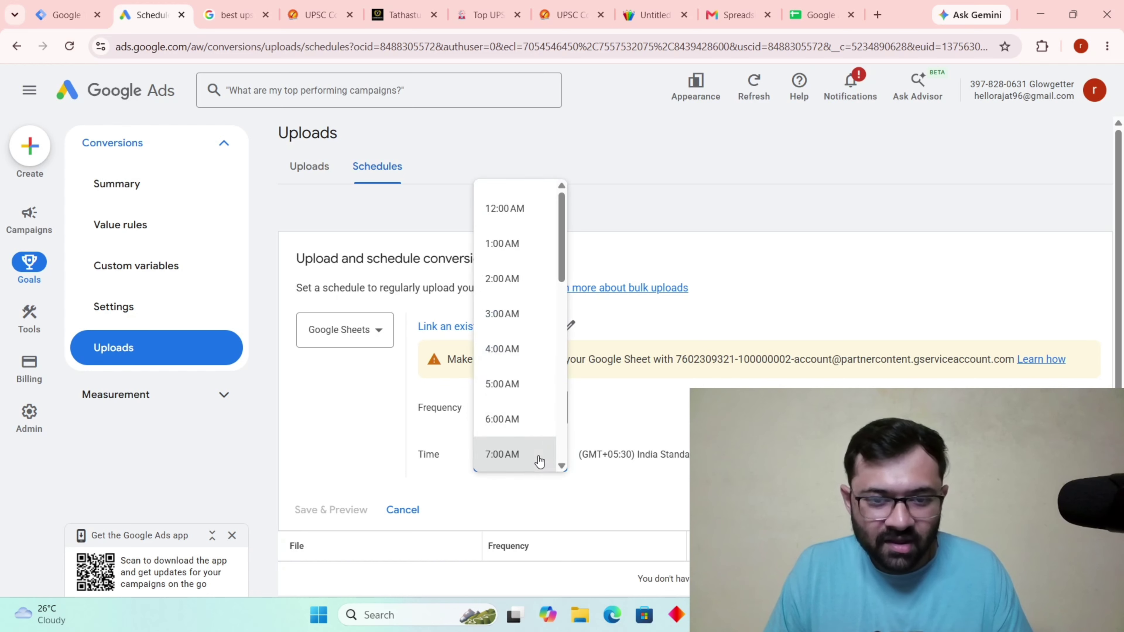
click(515, 385)
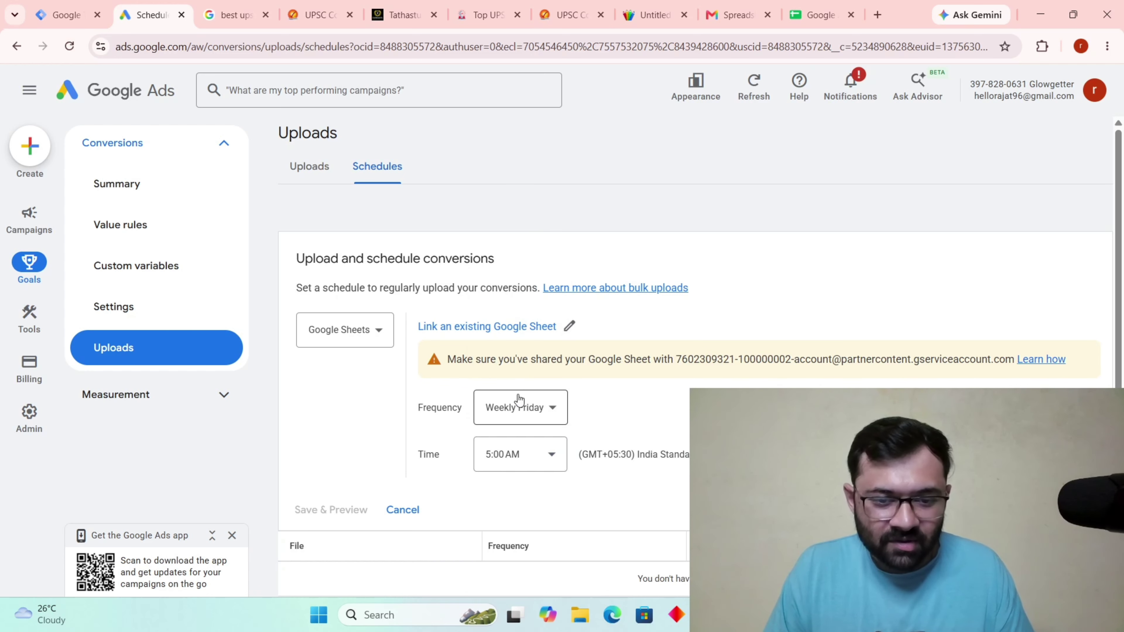
click(560, 463)
scroll(514, 443, down, 10)
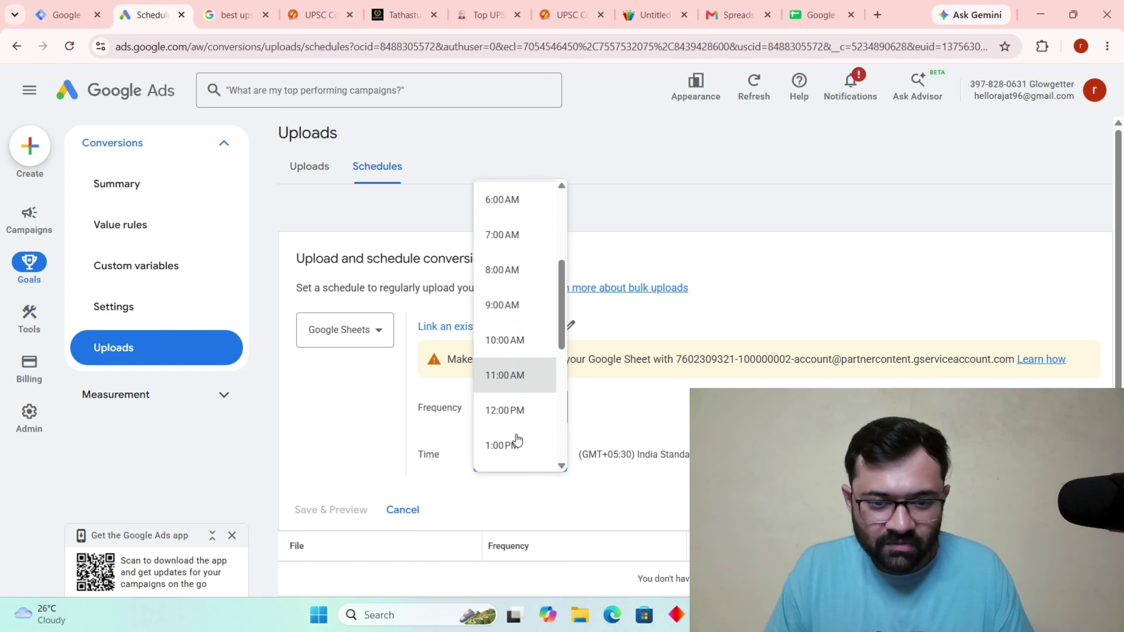
click(501, 366)
Link the GCLID (official) sheet from Shared with me, save the schedule, and return to Uploads.
scroll(501, 366, down, 1)
click(464, 292)
click(320, 168)
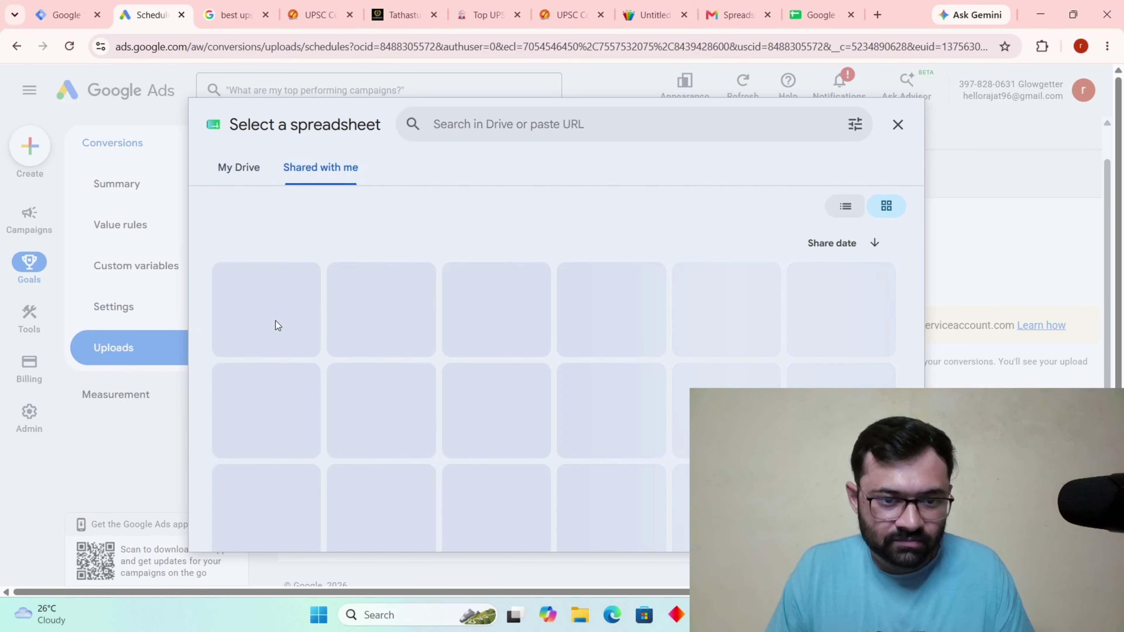
double_click(293, 348)
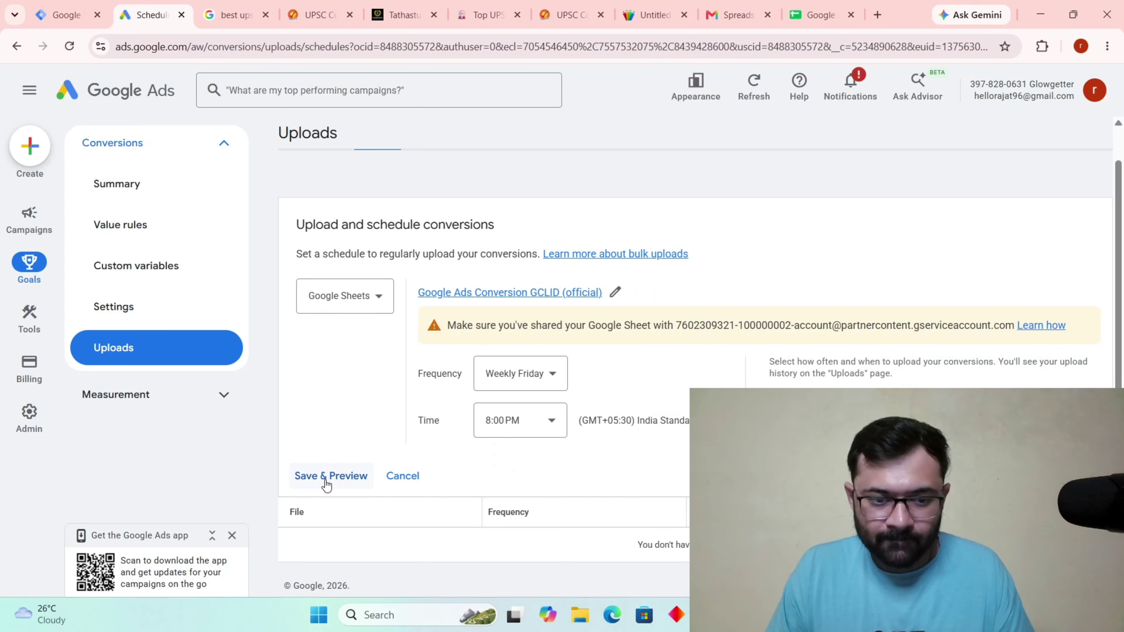
click(327, 477)
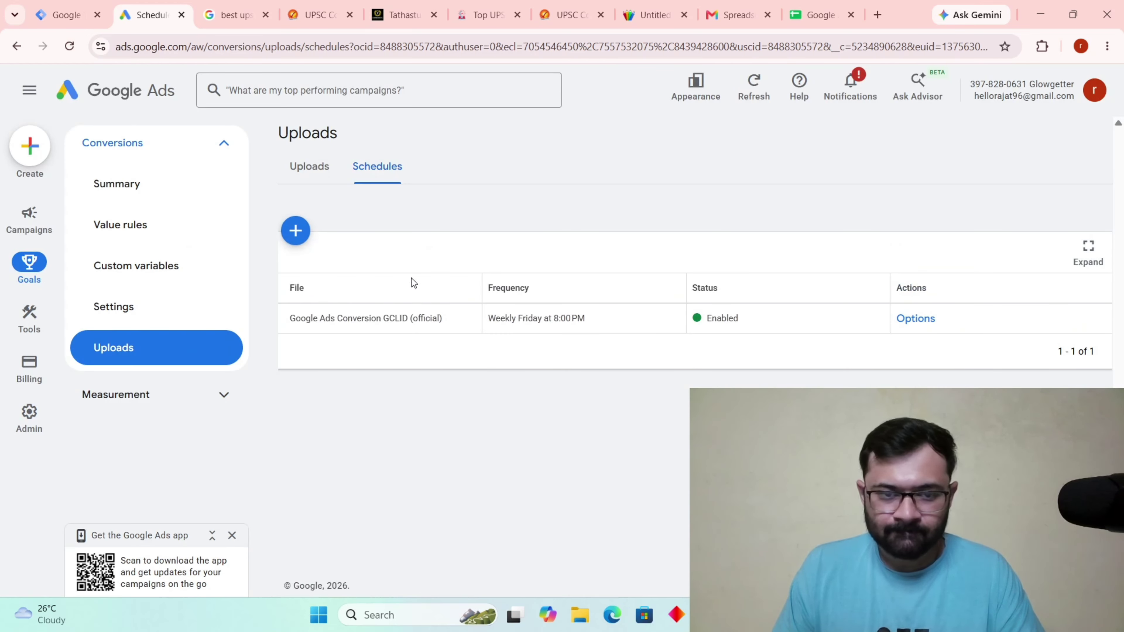
click(308, 168)
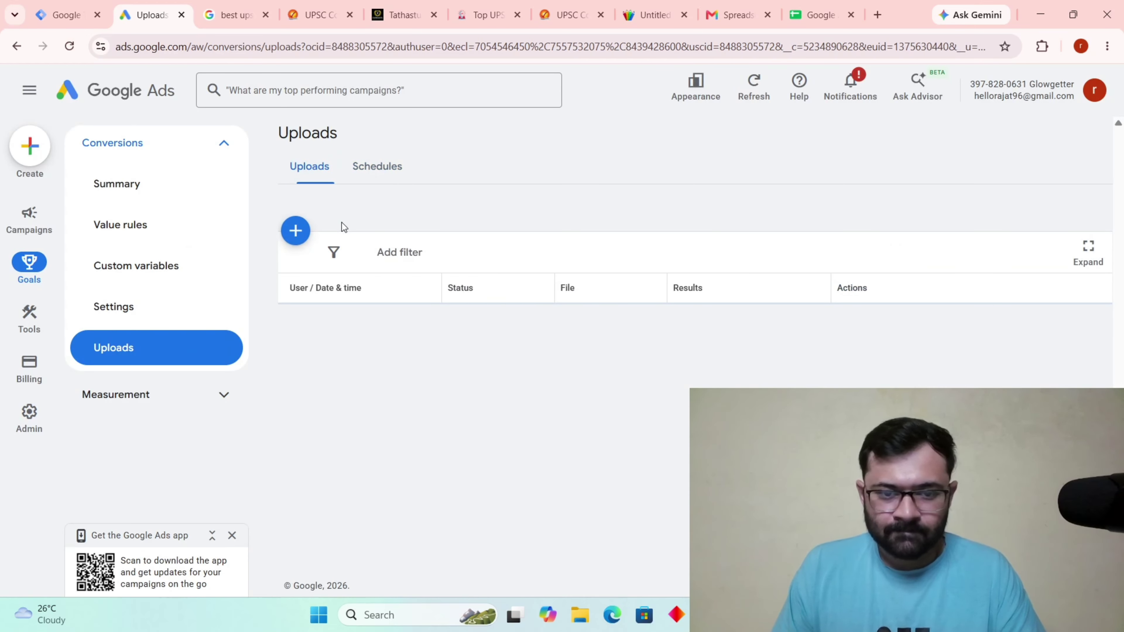